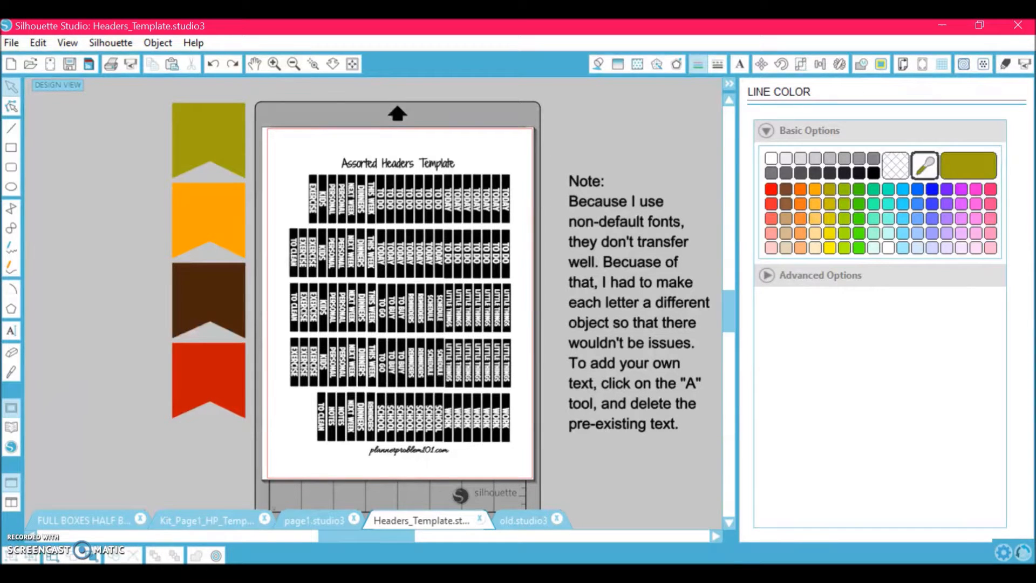
- Review the Kit_Page1_HP_Template and FULL BOXES HALF BOXES HP TEMPLATE designs, and return to Headers_Template
click(201, 520)
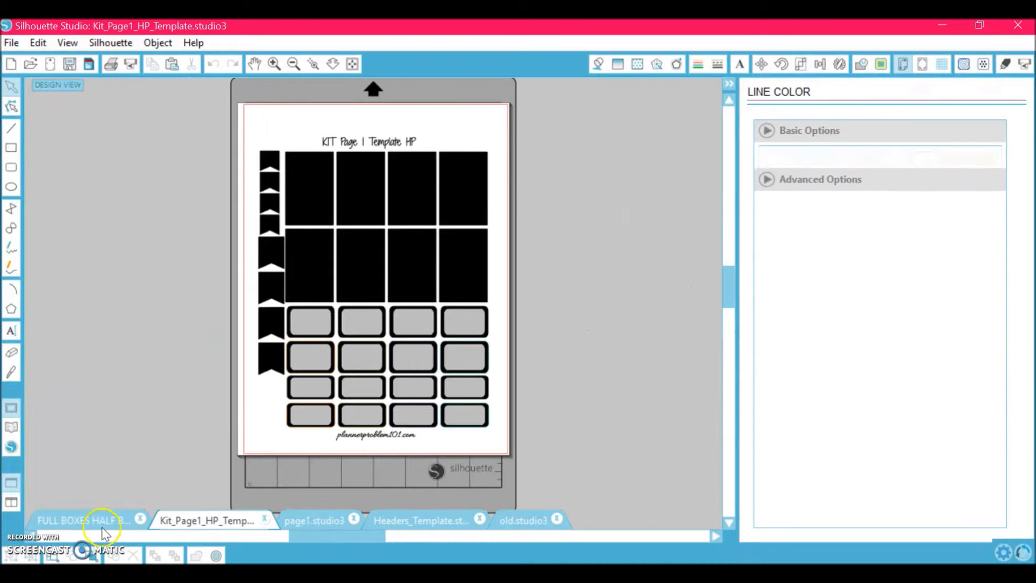
click(75, 520)
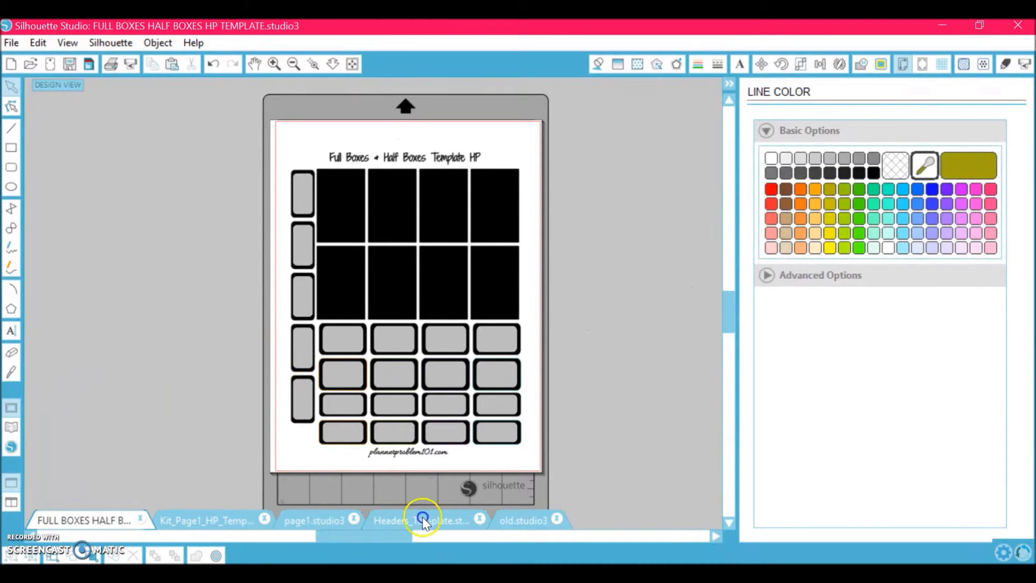
click(423, 519)
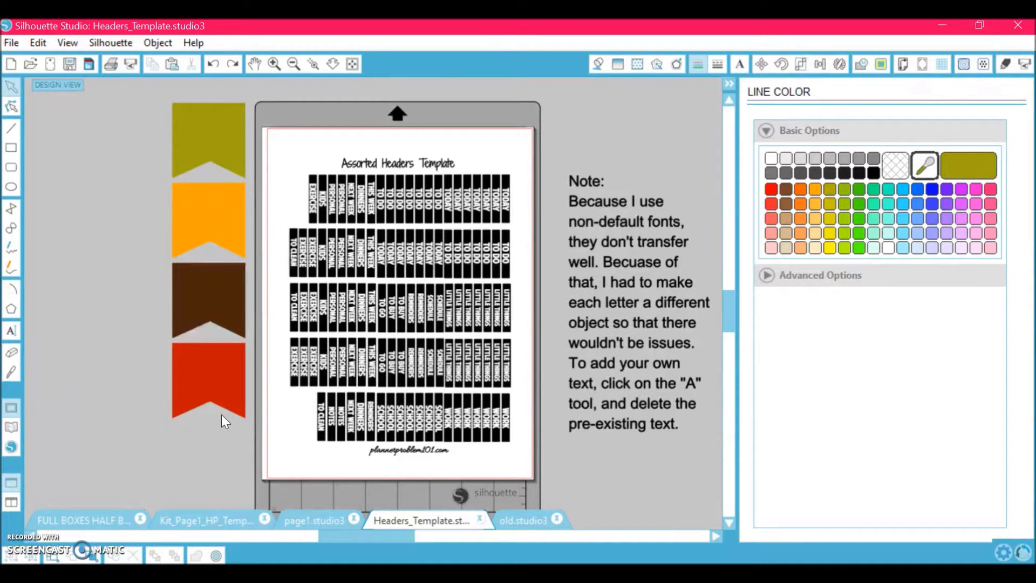
- Fill the last TODAY header in the first row with the olive green sampled from the top banner
click(508, 227)
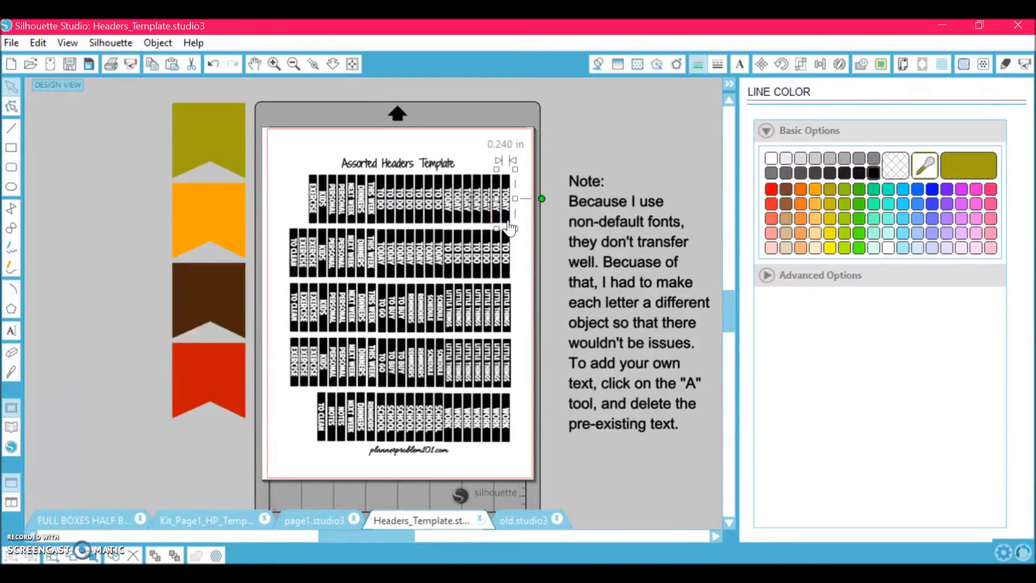
click(598, 65)
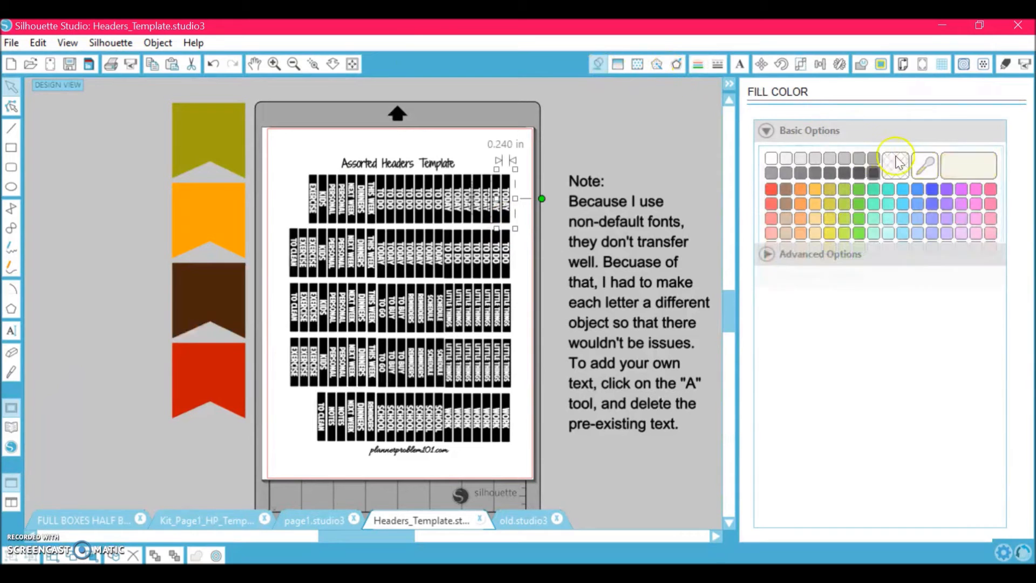
click(924, 167)
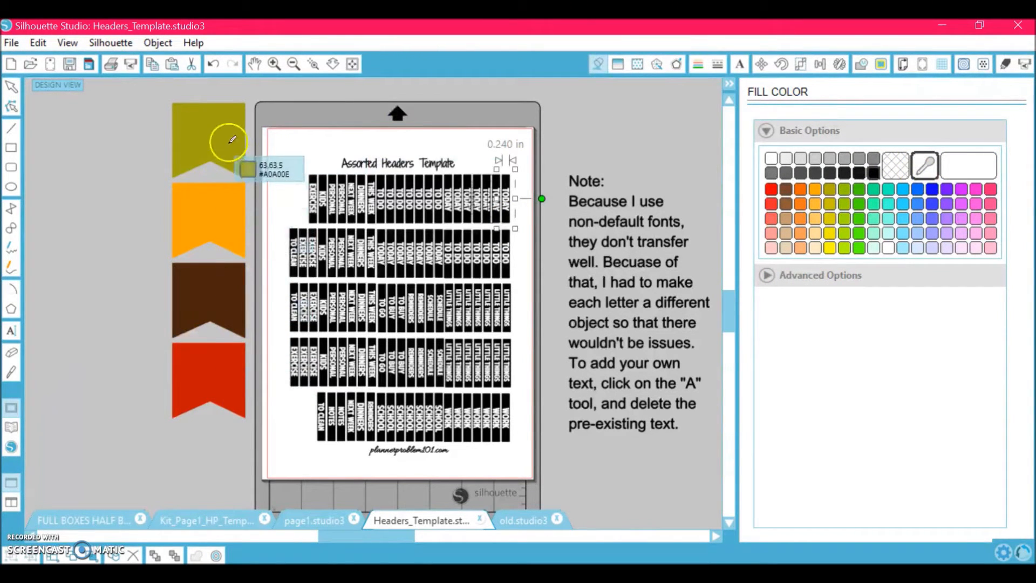
click(219, 122)
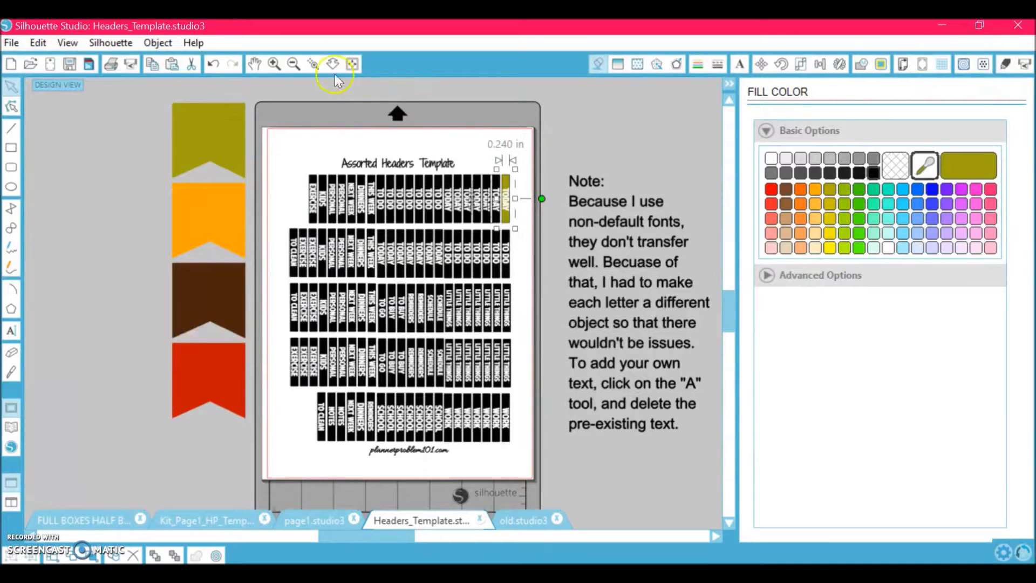
- Match the olive TODAY header's line color to its fill by sampling the olive green banner
double_click(278, 68)
scroll(433, 199, right, 5)
scroll(433, 199, up, 3)
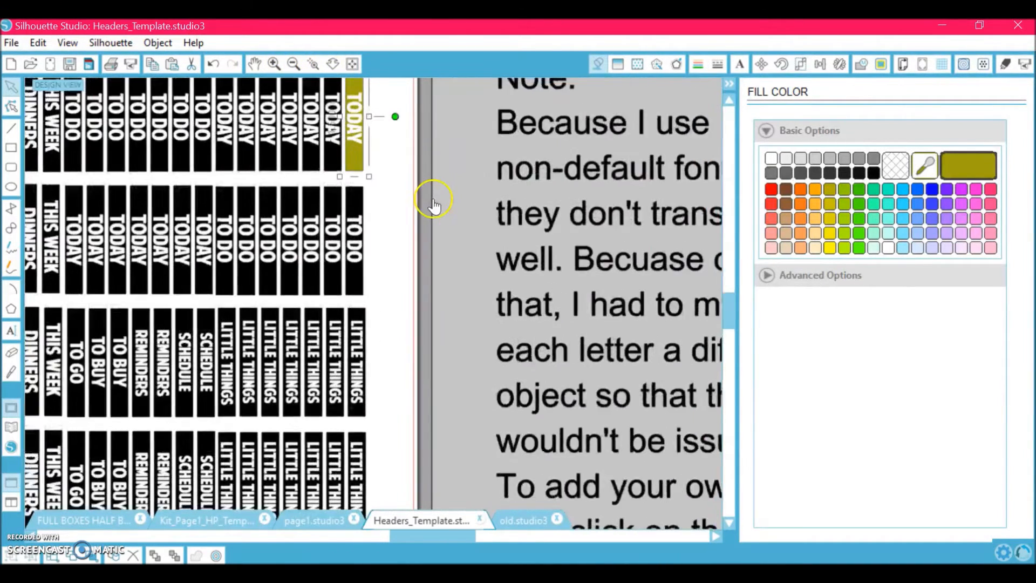
click(697, 67)
scroll(220, 226, left, 8)
click(895, 161)
click(925, 164)
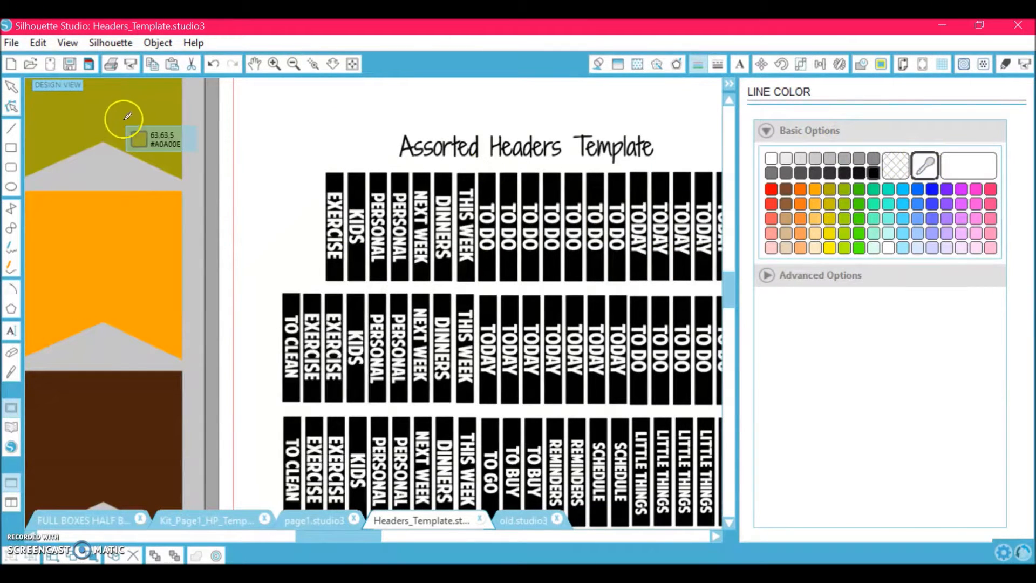
click(141, 106)
- Set the line color of all seven TODAY headers in the first row to the banner's olive green
click(294, 64)
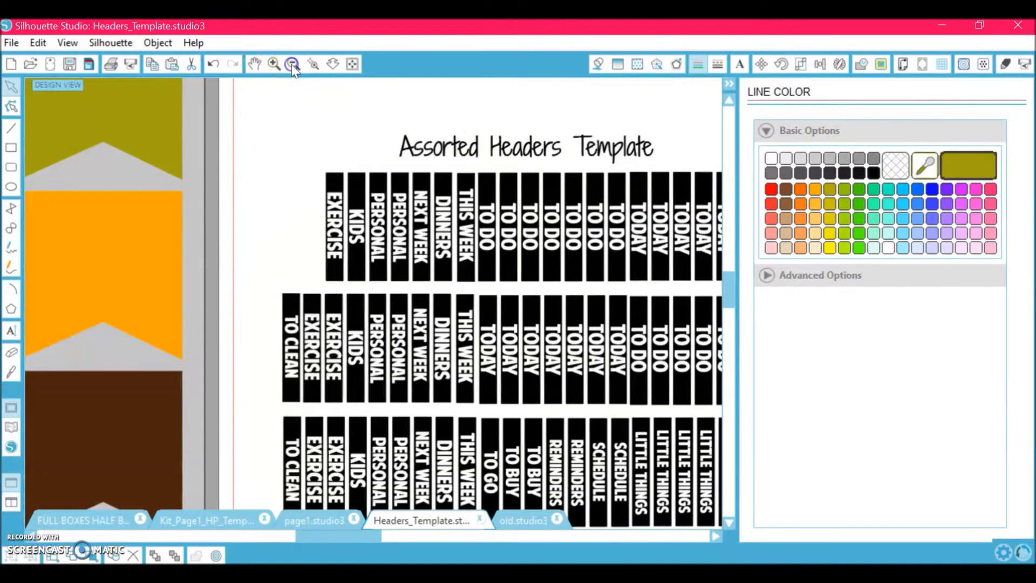
scroll(462, 345, right, 1)
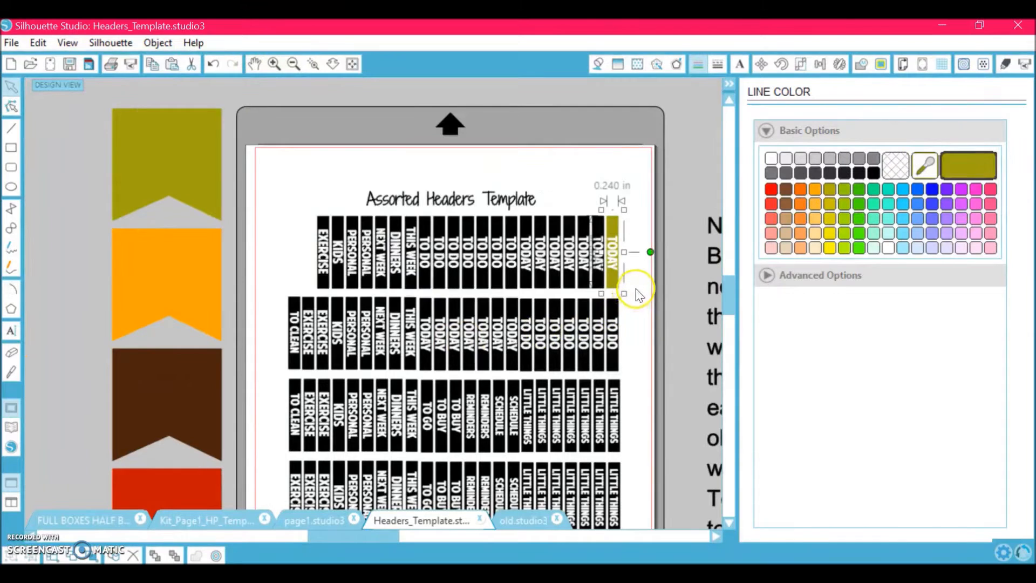
drag(634, 292, 519, 293)
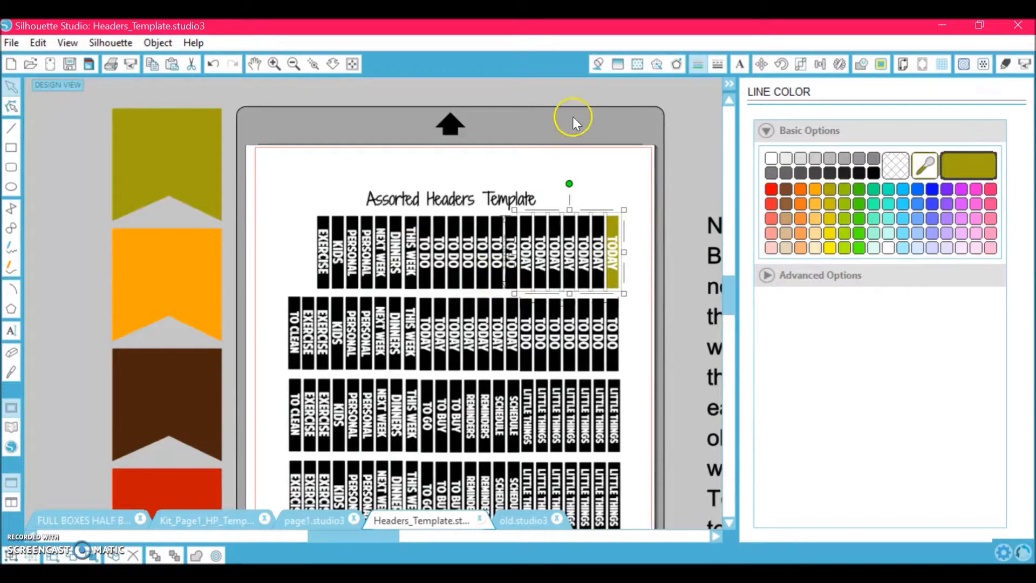
click(926, 166)
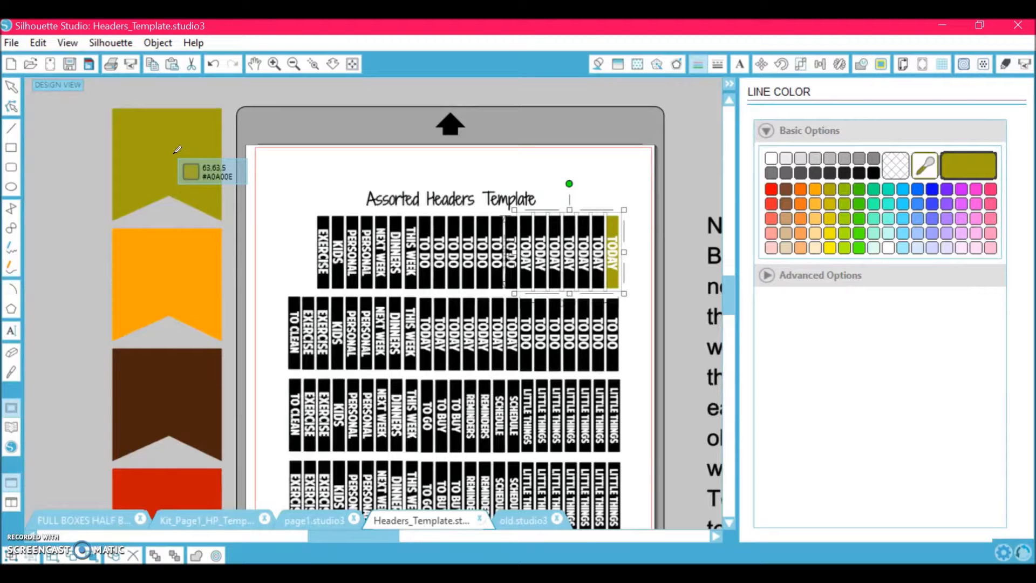
click(174, 157)
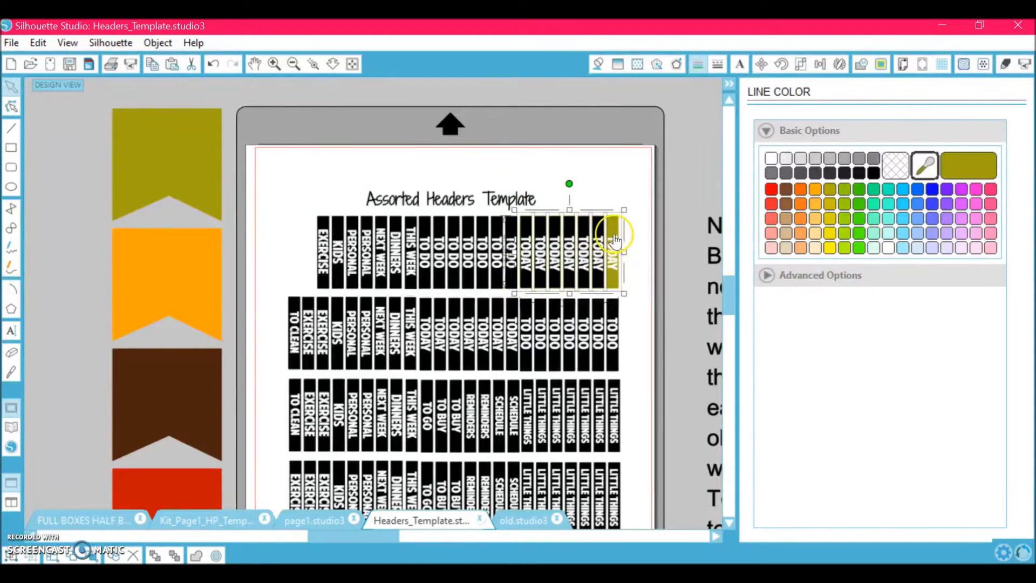
- Fill the selected TODAY headers with the olive green sampled from the banner, and deselect them
click(397, 58)
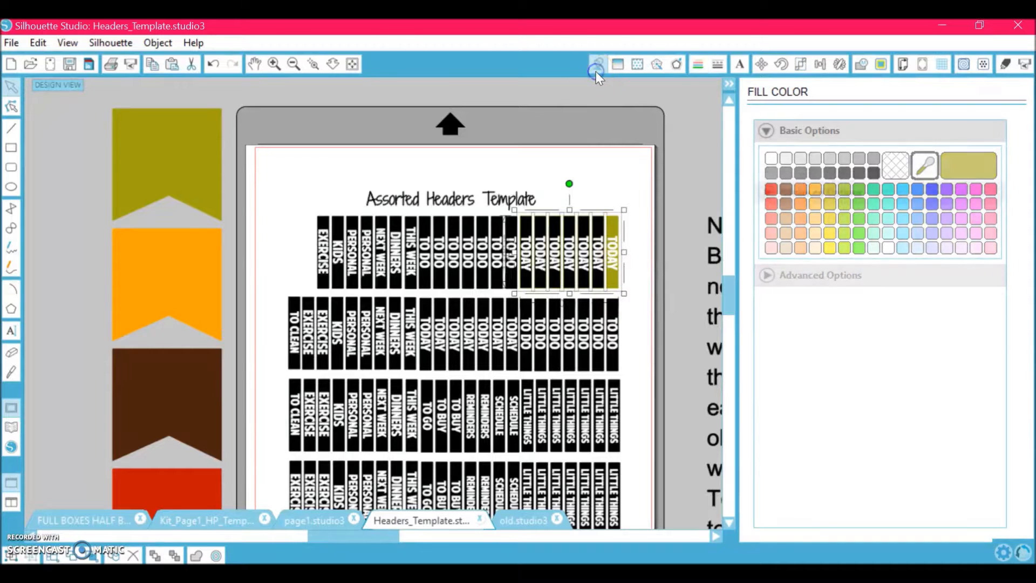
click(925, 165)
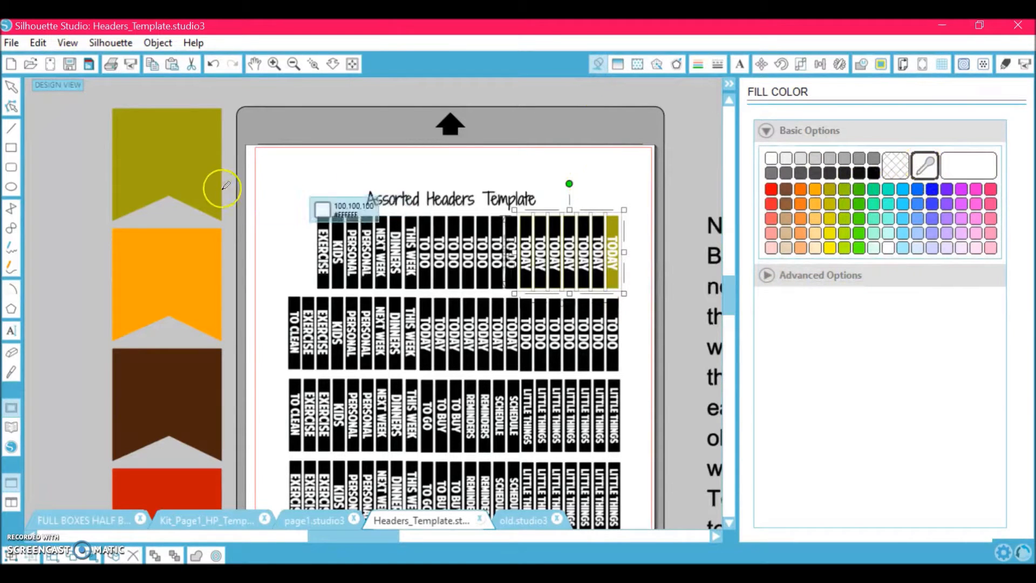
click(199, 173)
click(571, 178)
click(456, 294)
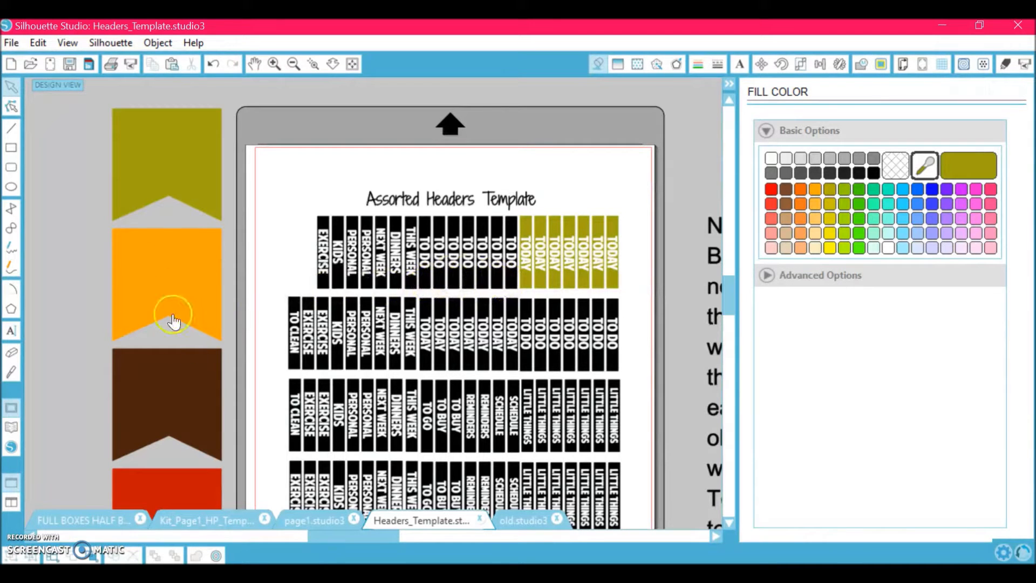
- Fill all seven TO DO headers in the first row with the orange sampled from the second banner
click(426, 286)
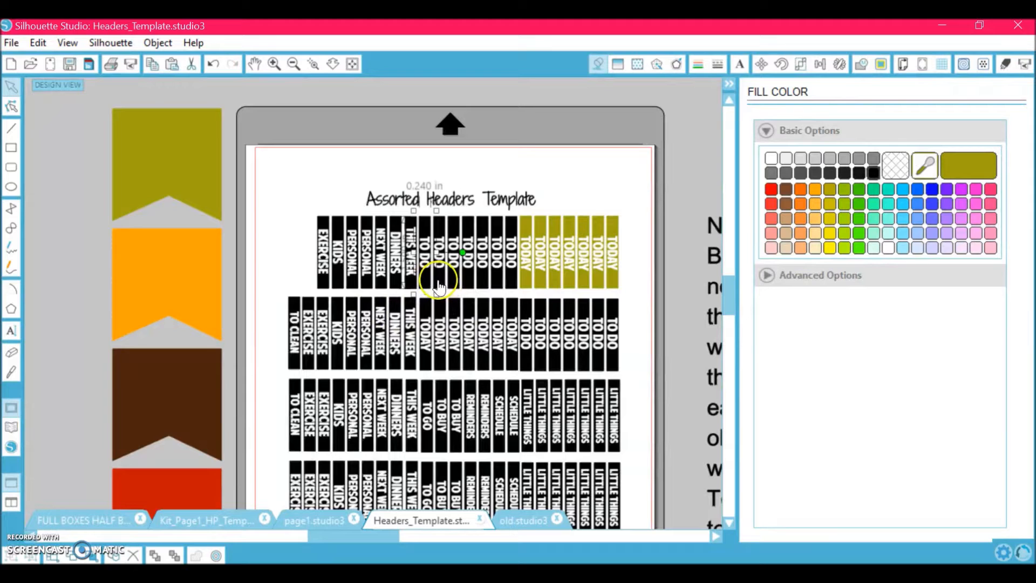
shift+click(454, 290)
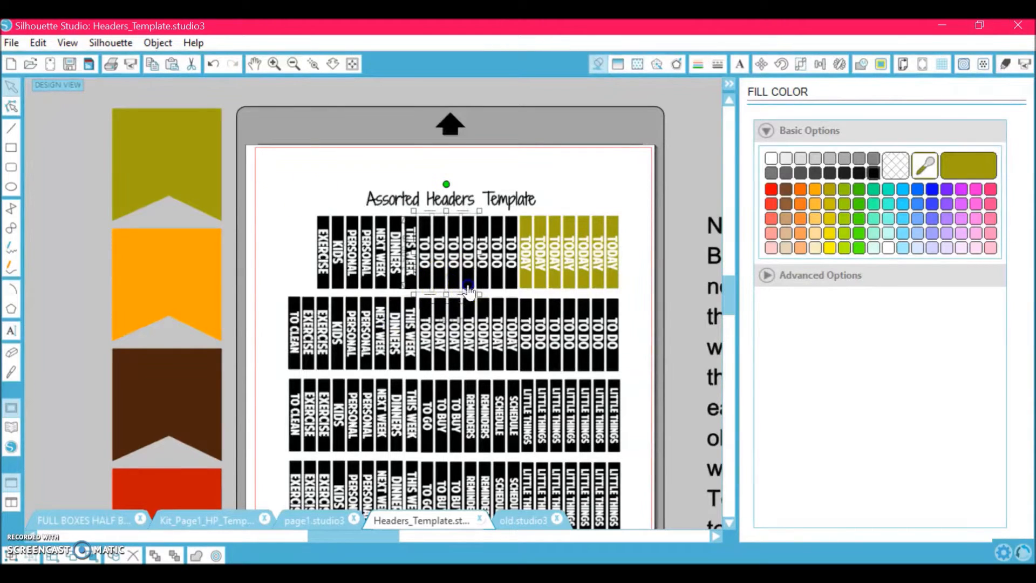
shift+click(501, 290)
shift+click(507, 286)
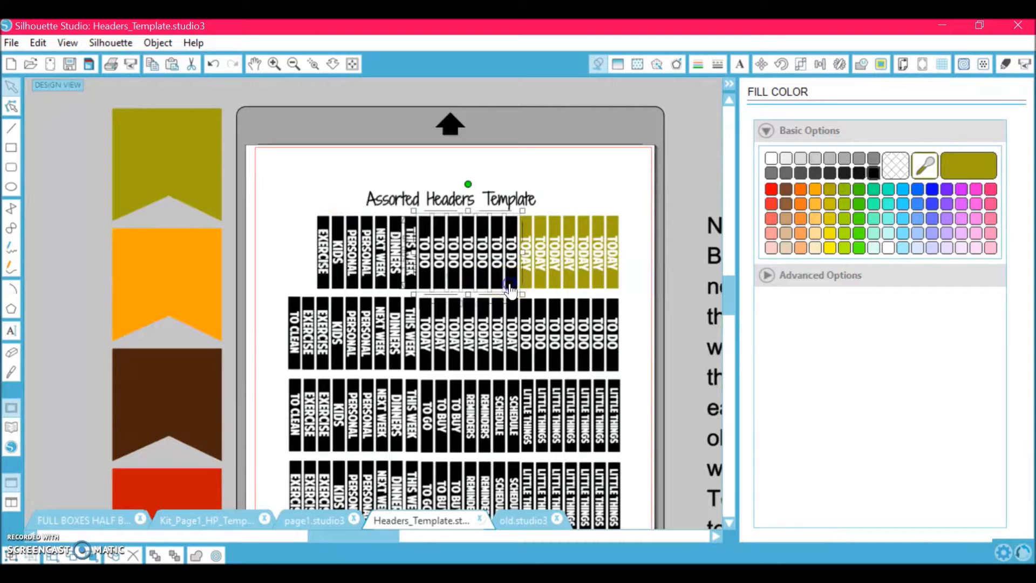
click(175, 278)
- Set the line color of the first row's TO DO headers to the same orange, and deselect them
click(696, 67)
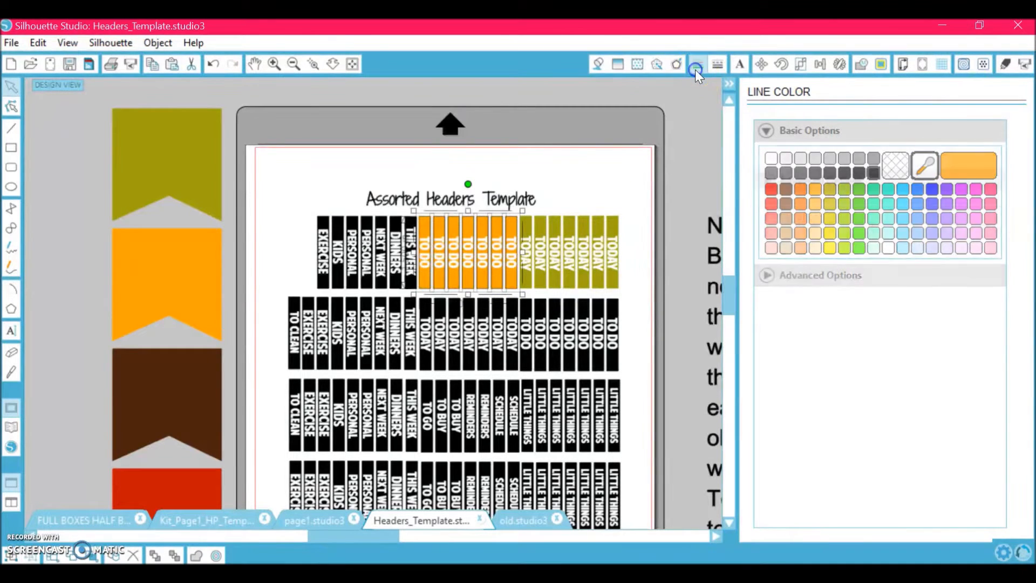
click(182, 275)
click(946, 163)
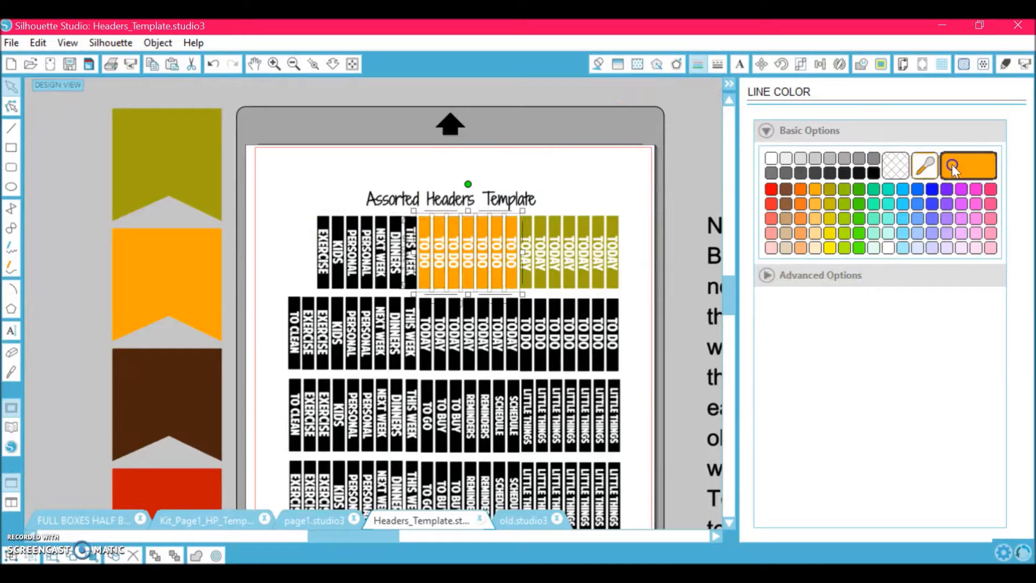
click(304, 291)
- Give every header in the second row the red banner's color for both fill and line
scroll(278, 294, down, 3)
scroll(278, 294, down, 1)
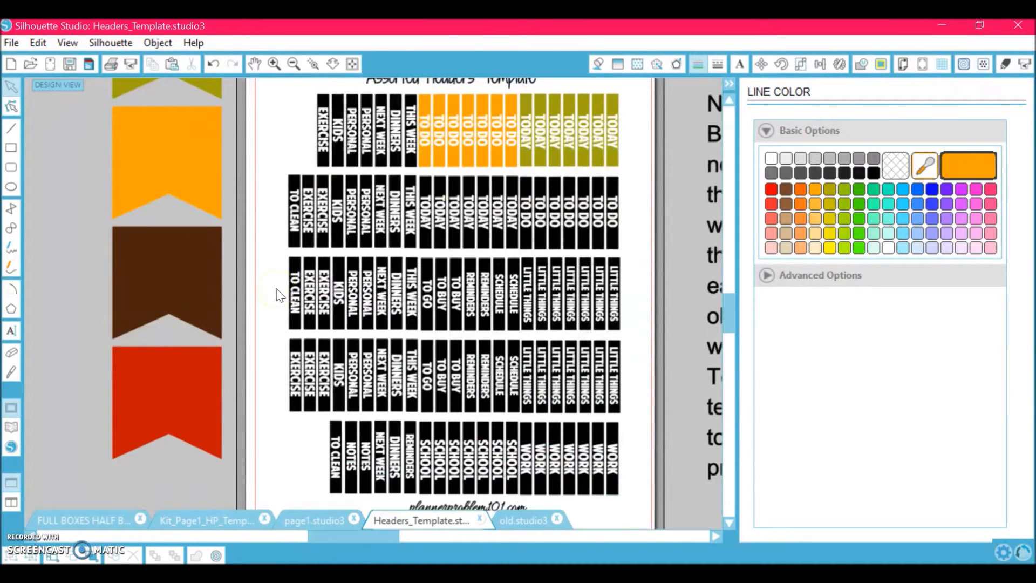
scroll(278, 294, up, 5)
scroll(279, 295, down, 5)
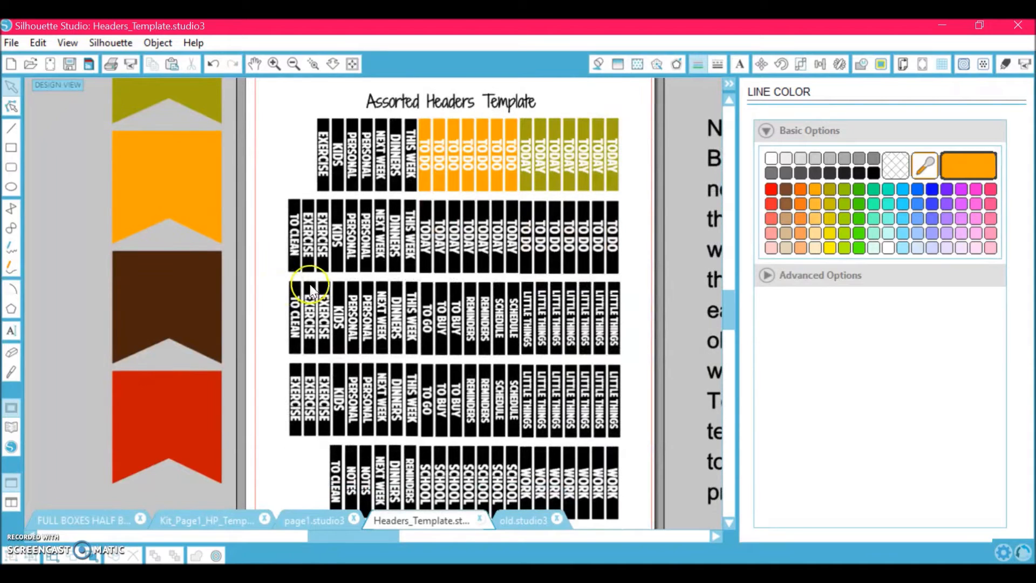
drag(272, 186, 540, 278)
click(170, 409)
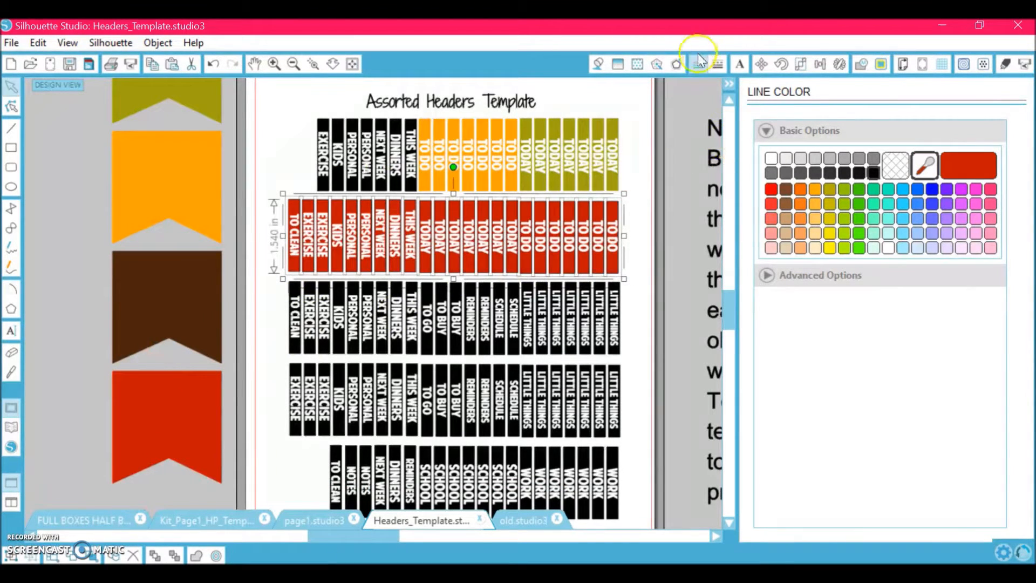
click(925, 166)
click(158, 419)
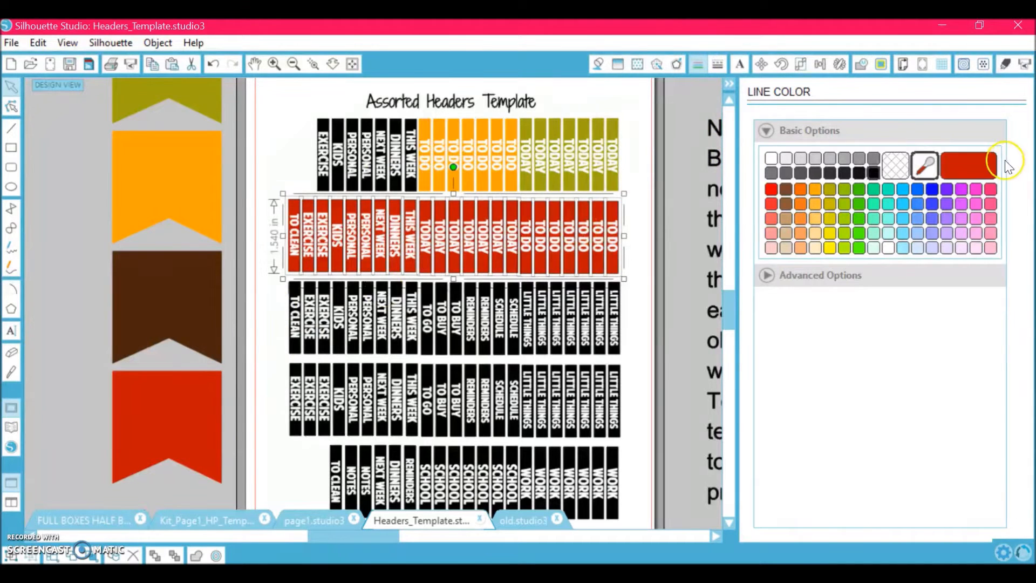
click(989, 160)
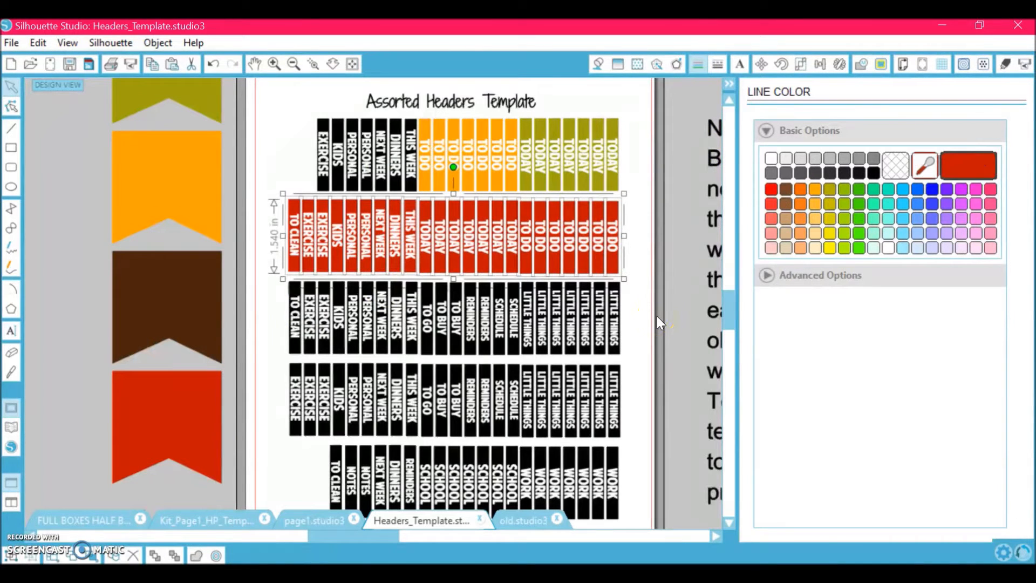
scroll(656, 316, down, 1)
click(640, 370)
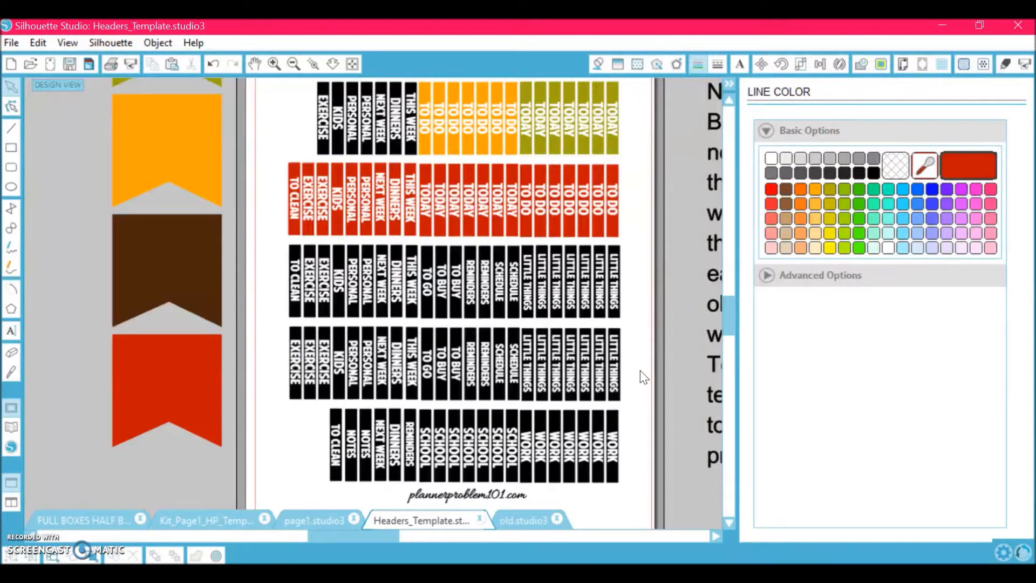
- Fill the last WORK header in the bottom row with pattern 1 from the library's 01 glitter folder, and return to the design page
click(620, 425)
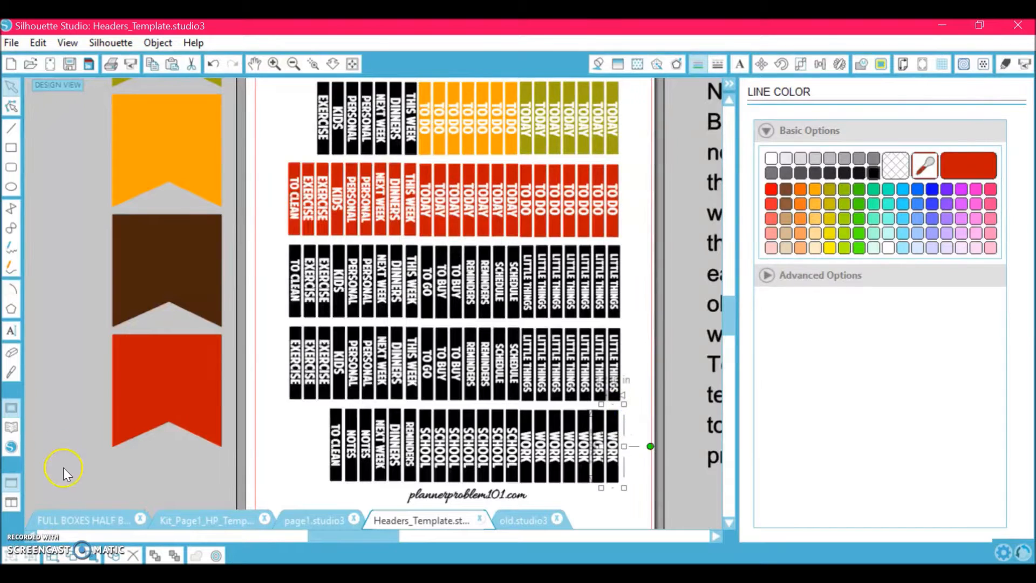
click(11, 426)
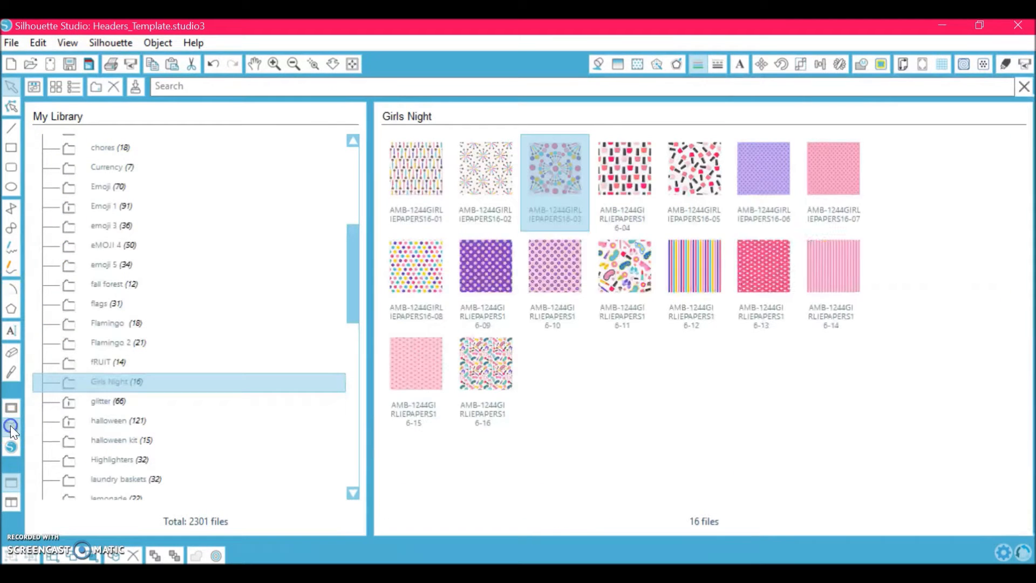
click(750, 389)
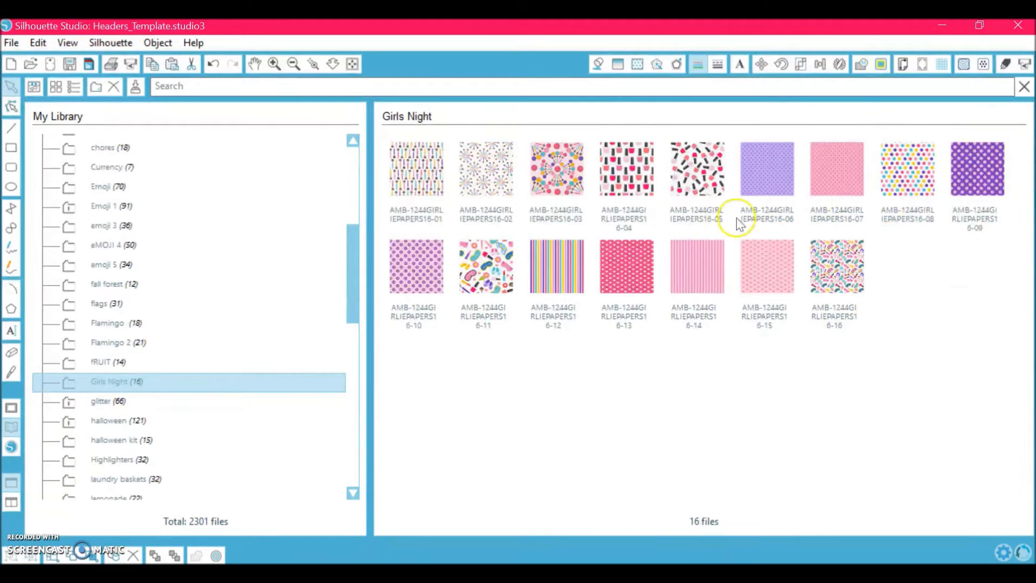
drag(351, 286, 356, 198)
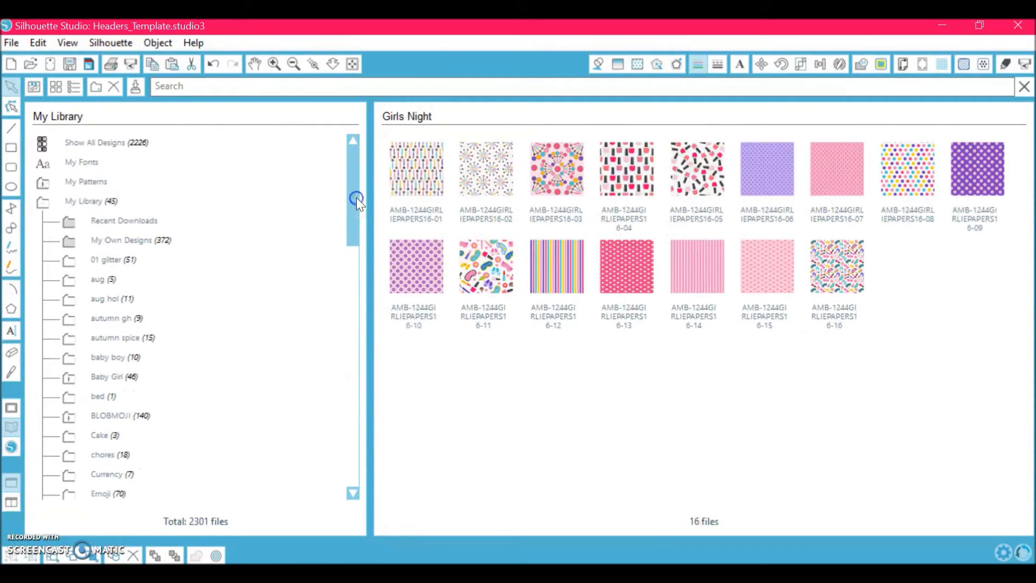
click(119, 259)
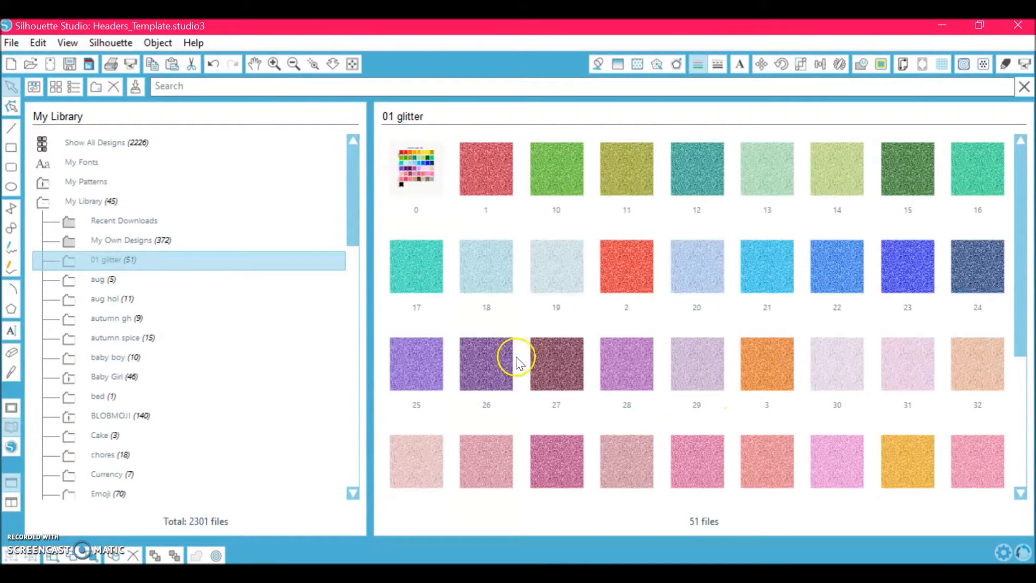
click(493, 200)
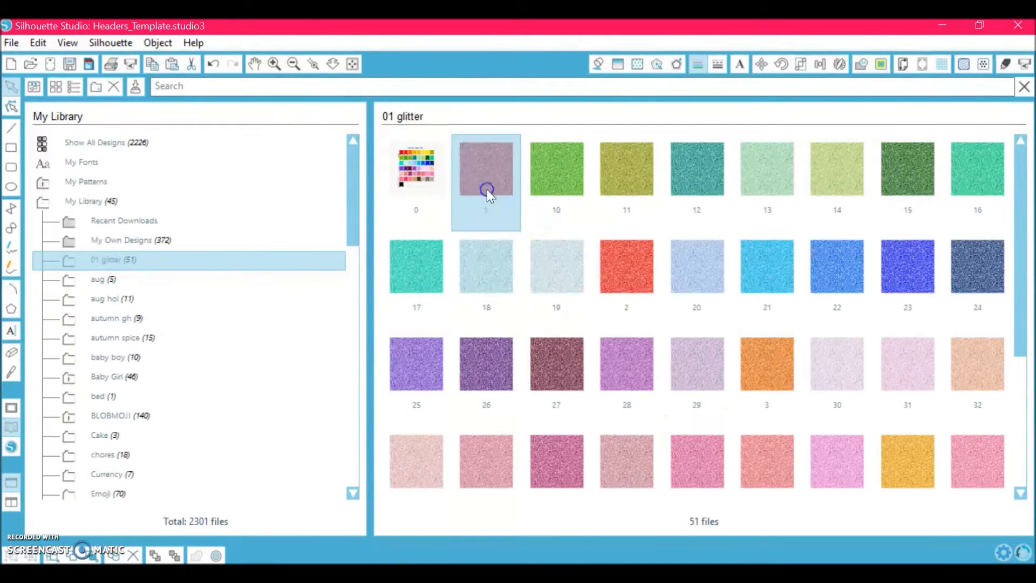
click(13, 405)
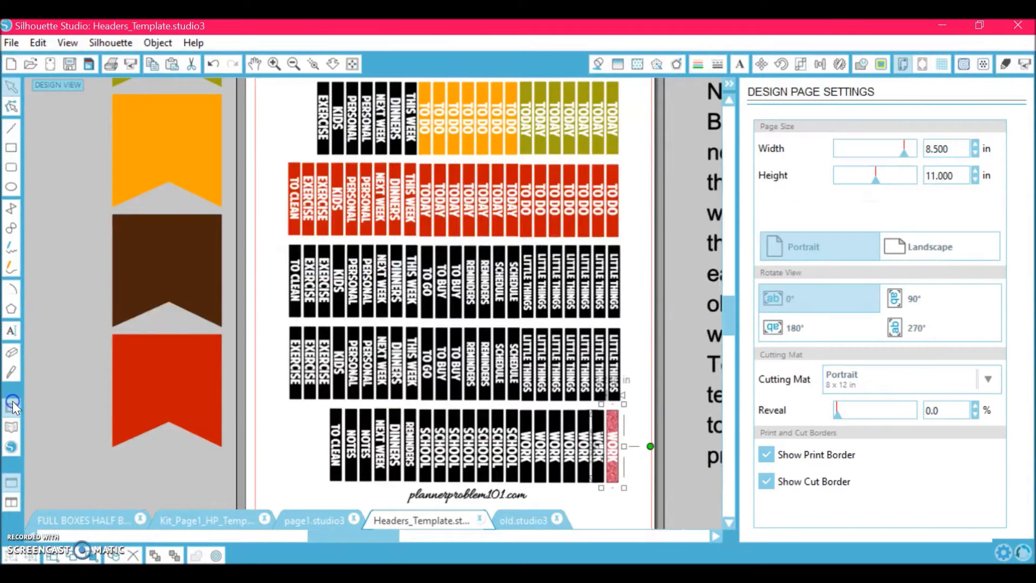
- Set the line color of the last WORK header to the pink sampled from its glitter fill
click(700, 66)
click(924, 169)
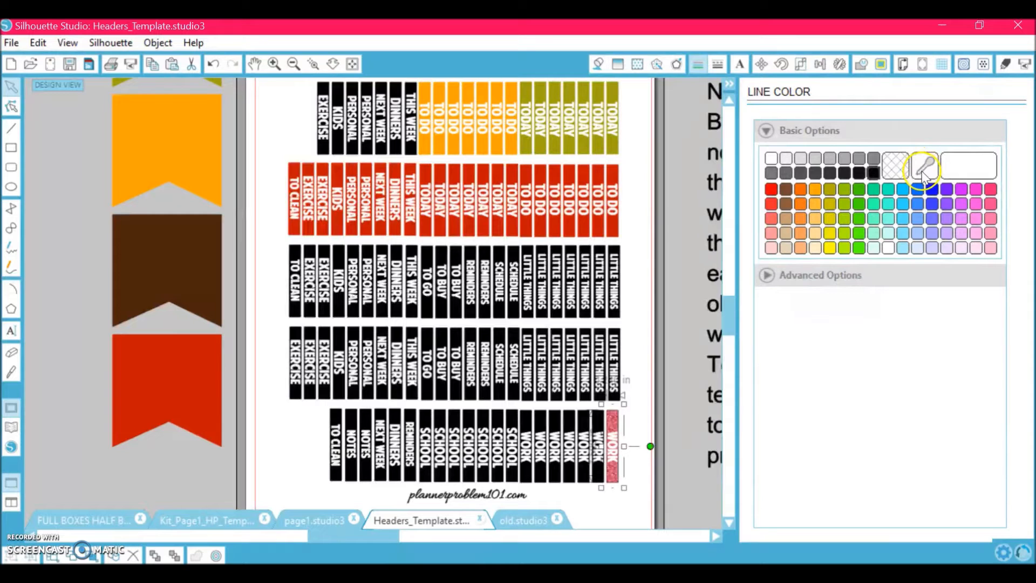
click(613, 420)
scroll(626, 340, down, 5)
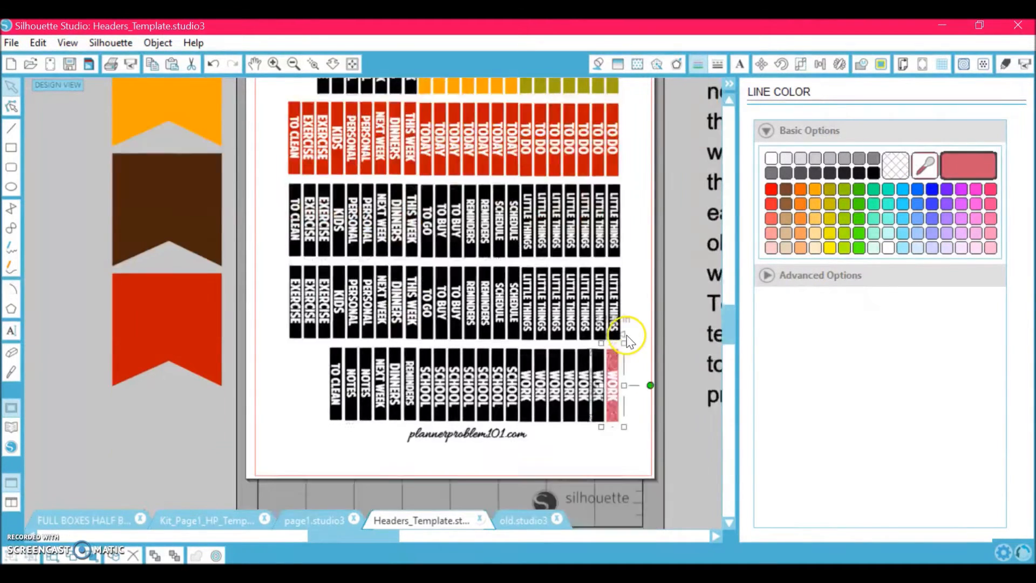
- Pan the glitter pattern slightly downward inside the last WORK header
click(278, 66)
click(279, 66)
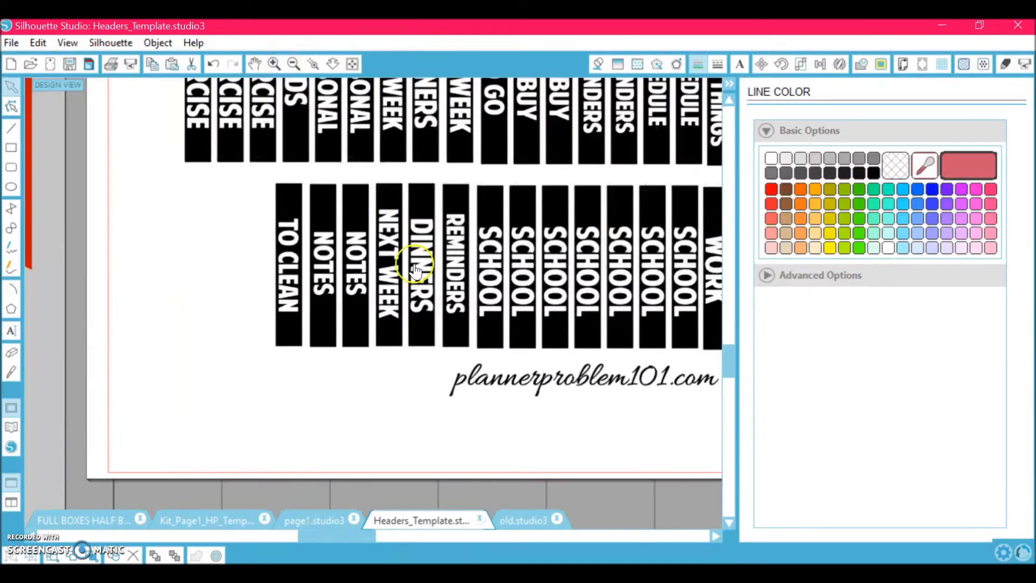
scroll(414, 269, right, 9)
scroll(414, 268, right, 1)
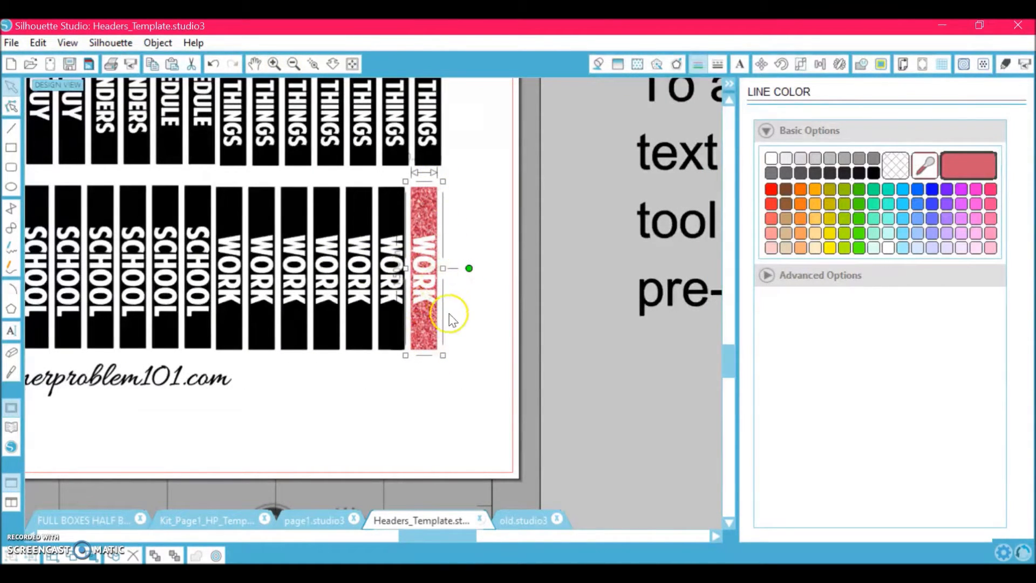
click(637, 67)
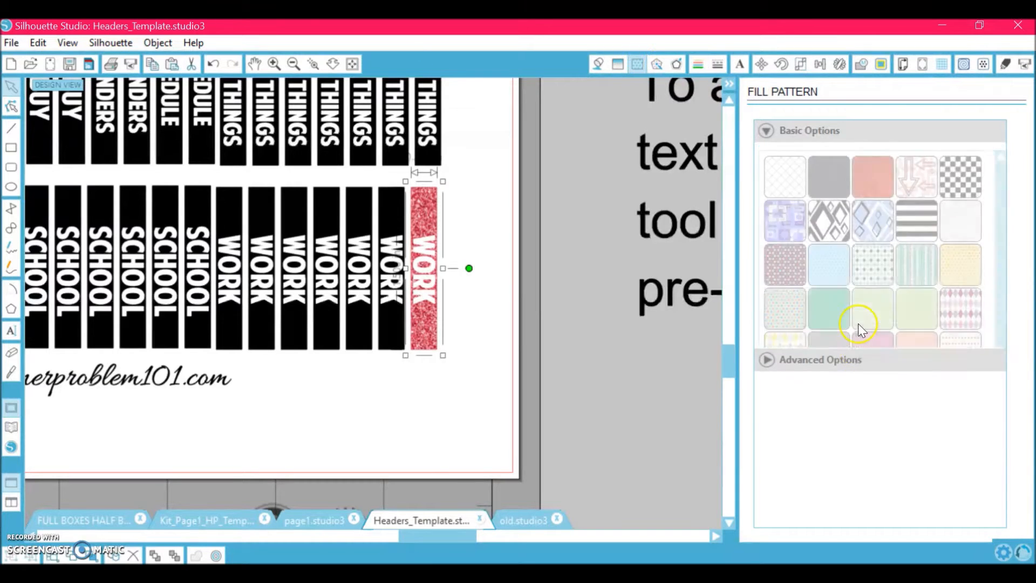
click(770, 512)
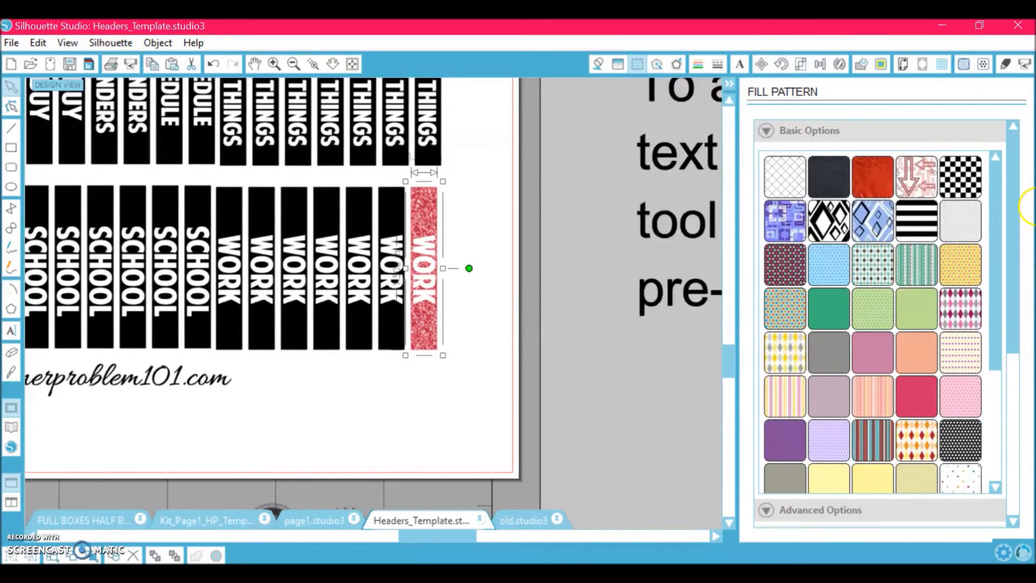
drag(1015, 208, 1032, 436)
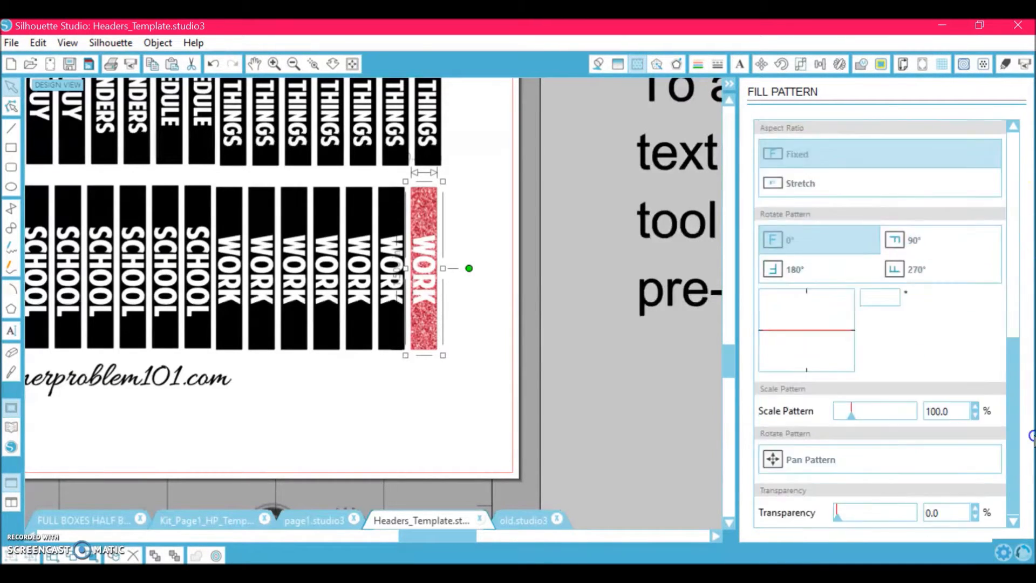
click(890, 456)
drag(427, 267, 432, 312)
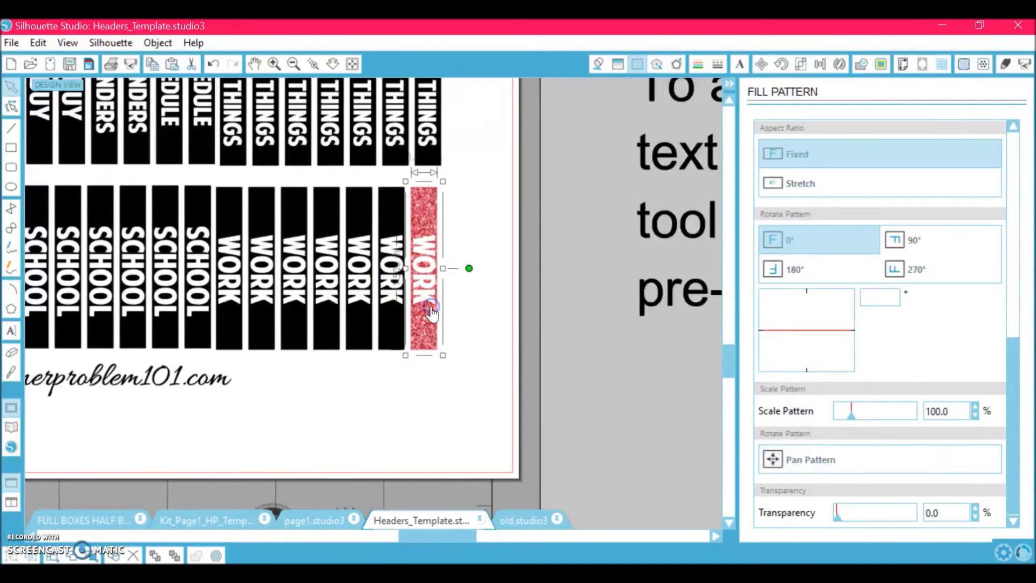
- Try the WORK header's pattern rotated 270° and back at 0°, and scaled to 416.1% and 69%
click(922, 271)
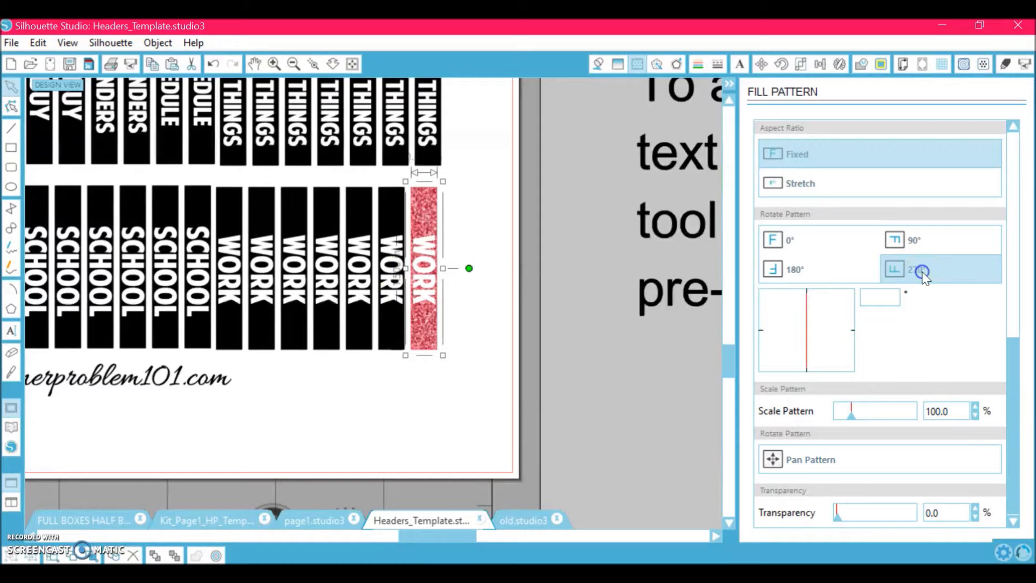
click(816, 236)
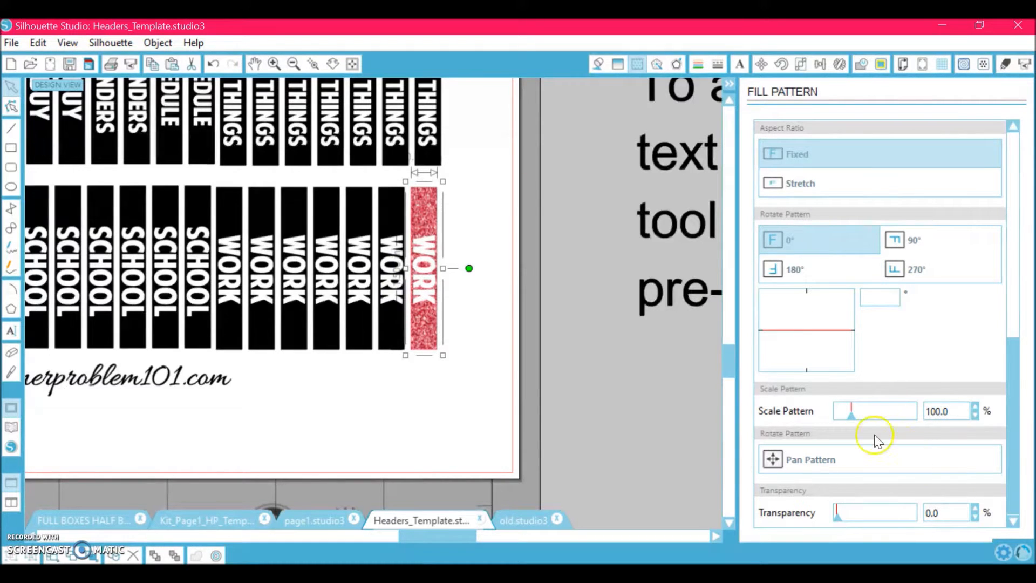
drag(854, 415, 906, 440)
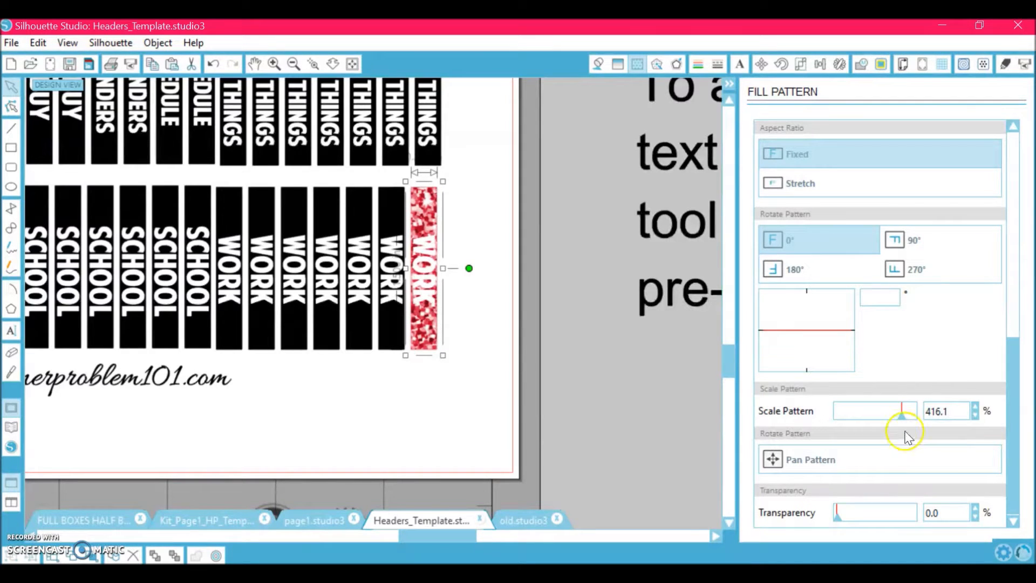
drag(902, 419, 847, 416)
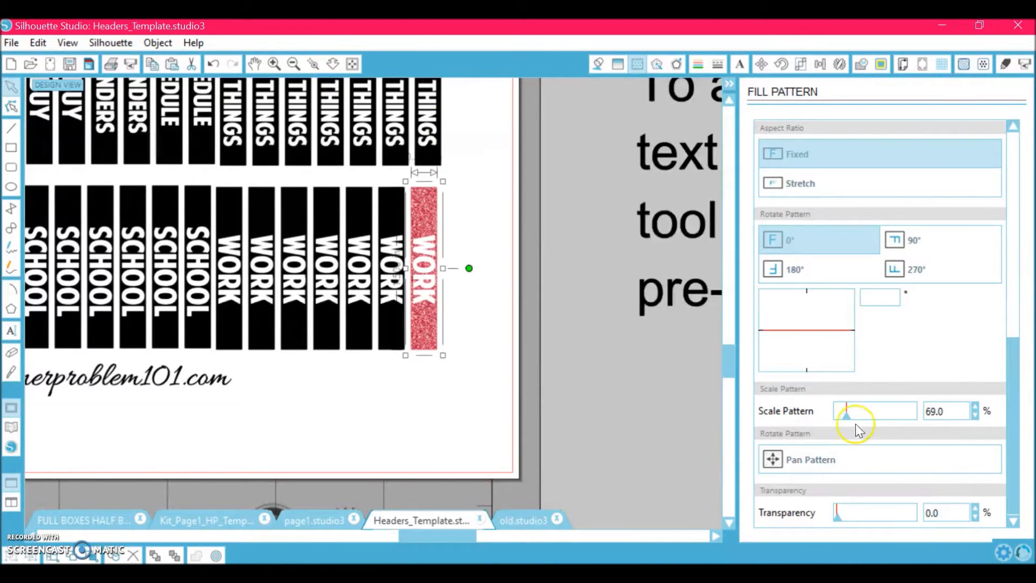
- Set the pattern scale of the last WORK header to 150%
double_click(950, 411)
text(150)
key(Return)
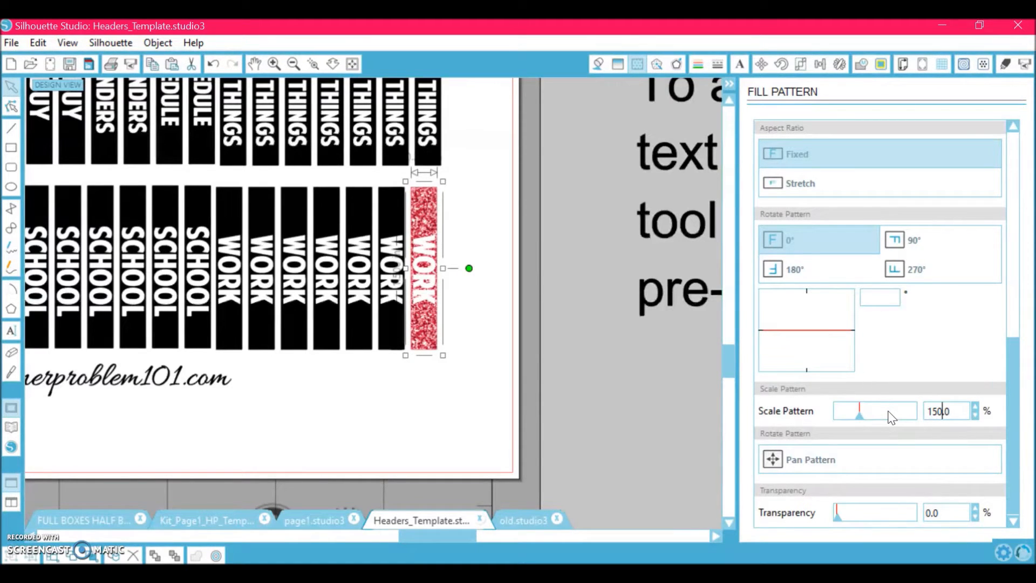
key(ctrl+z)
- Review the recolored headers and color banners across the whole template page
click(291, 64)
click(291, 63)
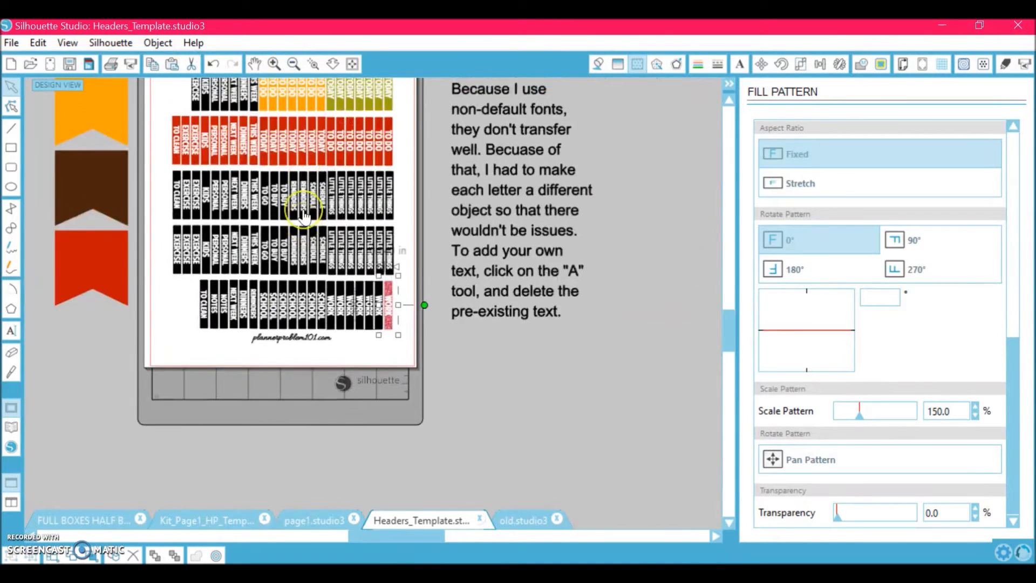
scroll(305, 217, left, 5)
scroll(305, 217, down, 4)
scroll(305, 217, right, 1)
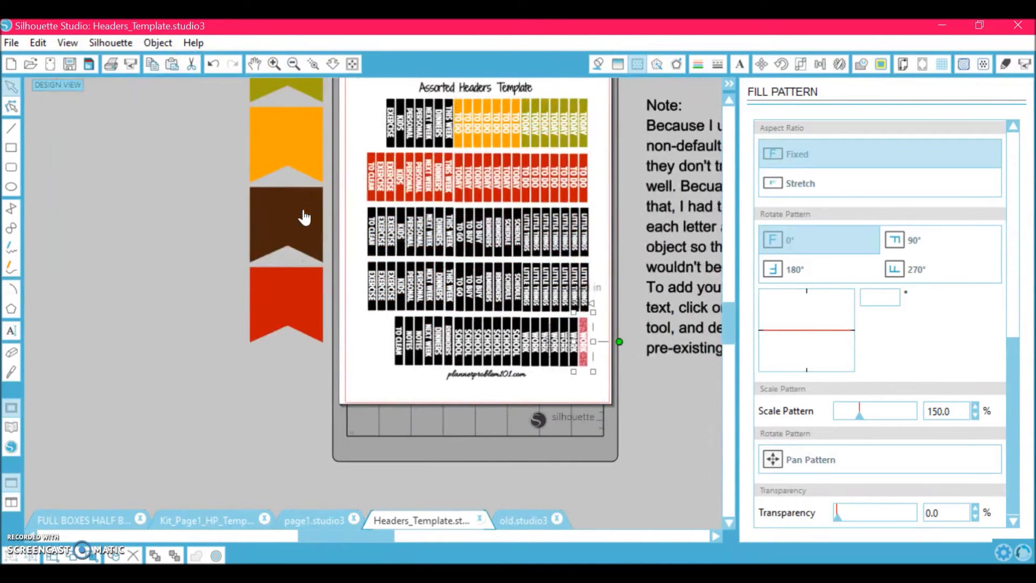
scroll(304, 217, up, 1)
scroll(305, 217, right, 1)
scroll(305, 217, up, 2)
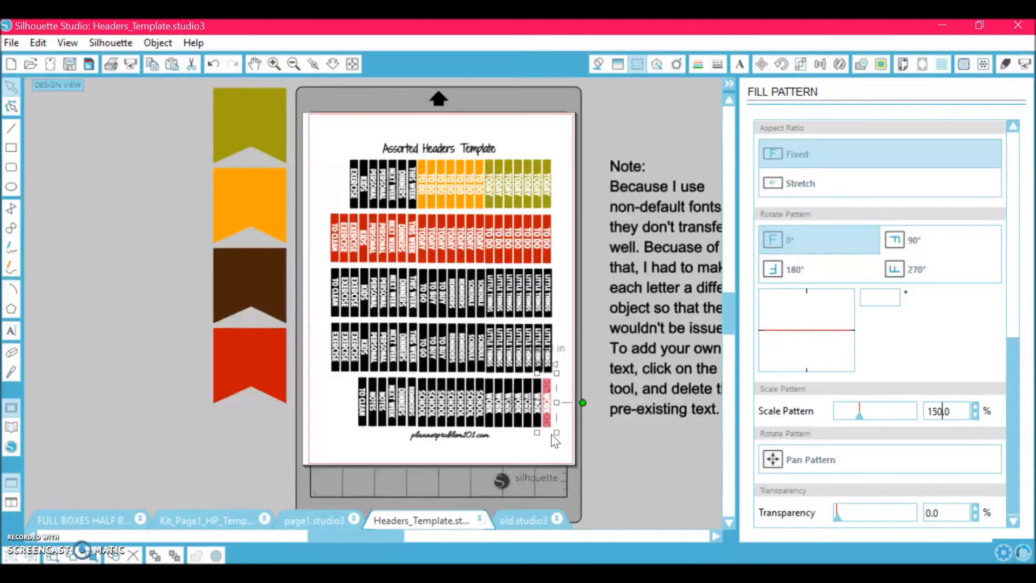
- Copy the entire October Colored Assorted Headers page from old.studio3 into a new blank document
click(534, 517)
click(294, 64)
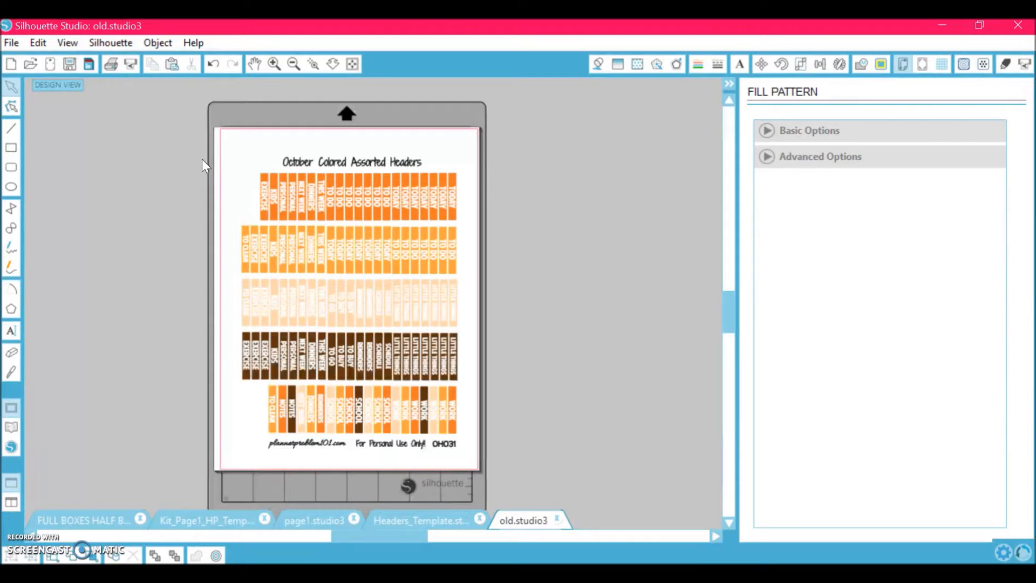
click(436, 518)
click(519, 519)
key(ctrl+a)
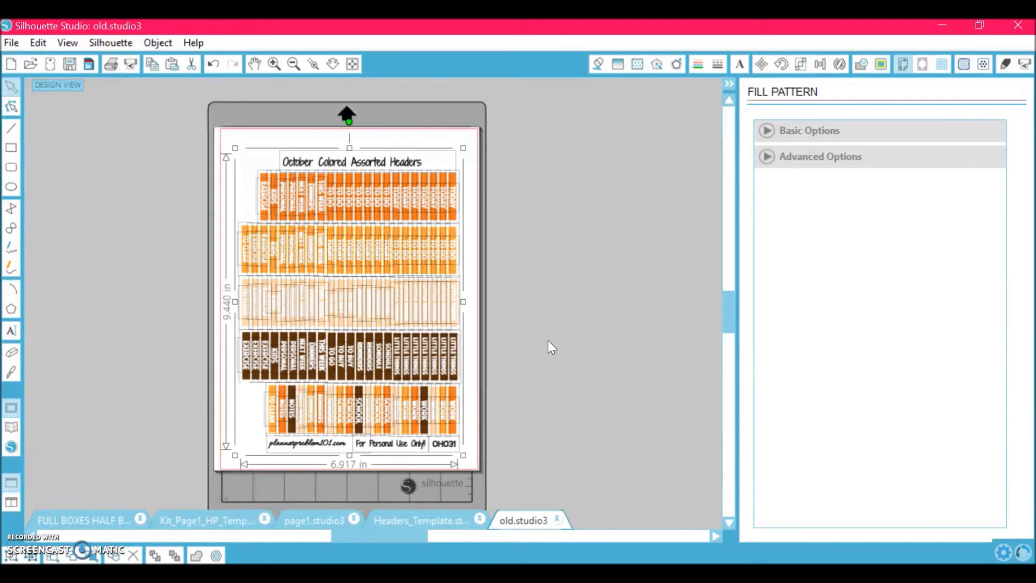
click(11, 63)
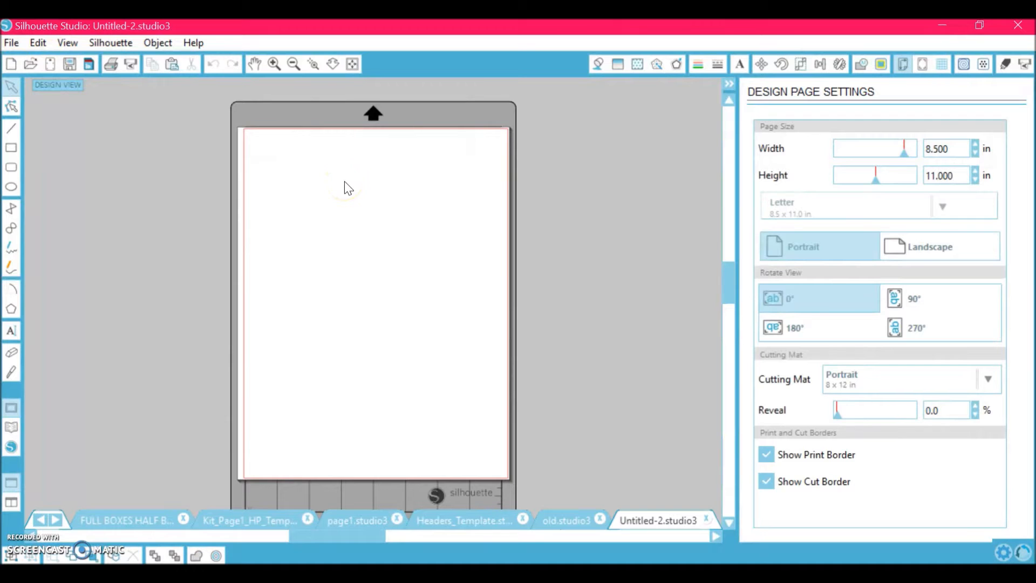
key(ctrl+v)
click(196, 173)
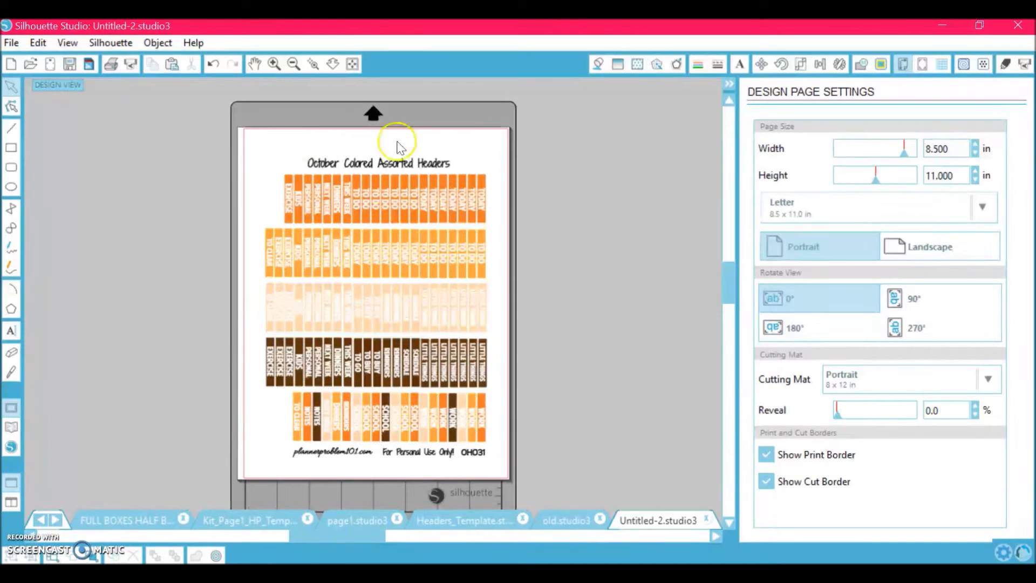
scroll(462, 300, down, 1)
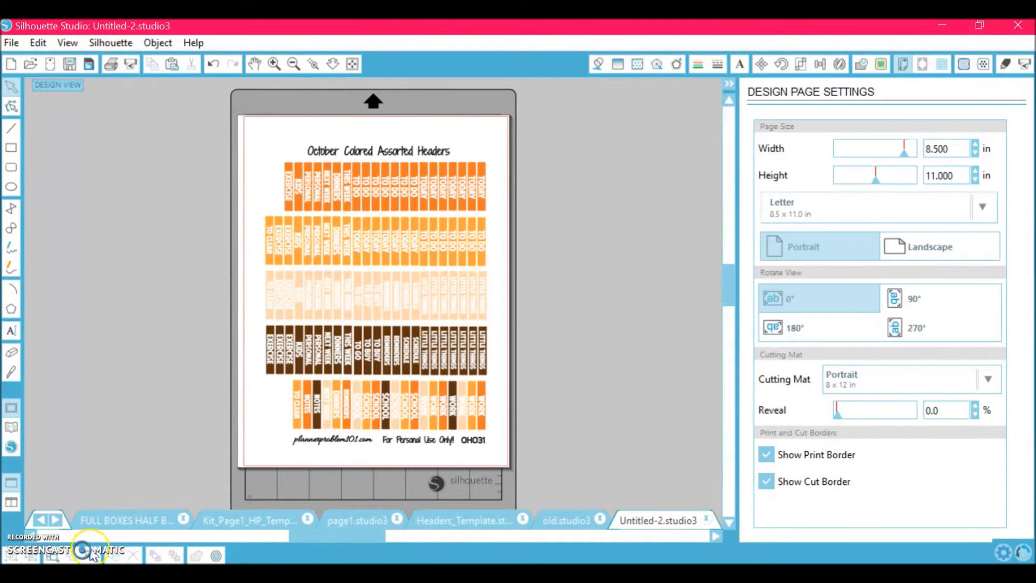
- Copy the four color banners from Headers_Template into the new document and place them beside the page
click(463, 520)
drag(178, 92, 256, 400)
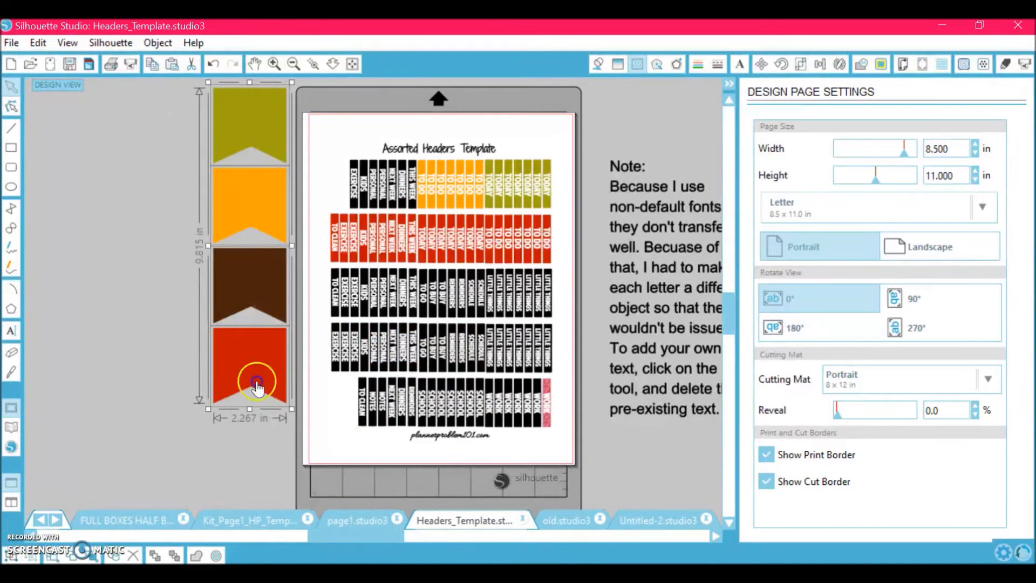
click(648, 520)
key(ctrl+v)
drag(243, 342, 116, 302)
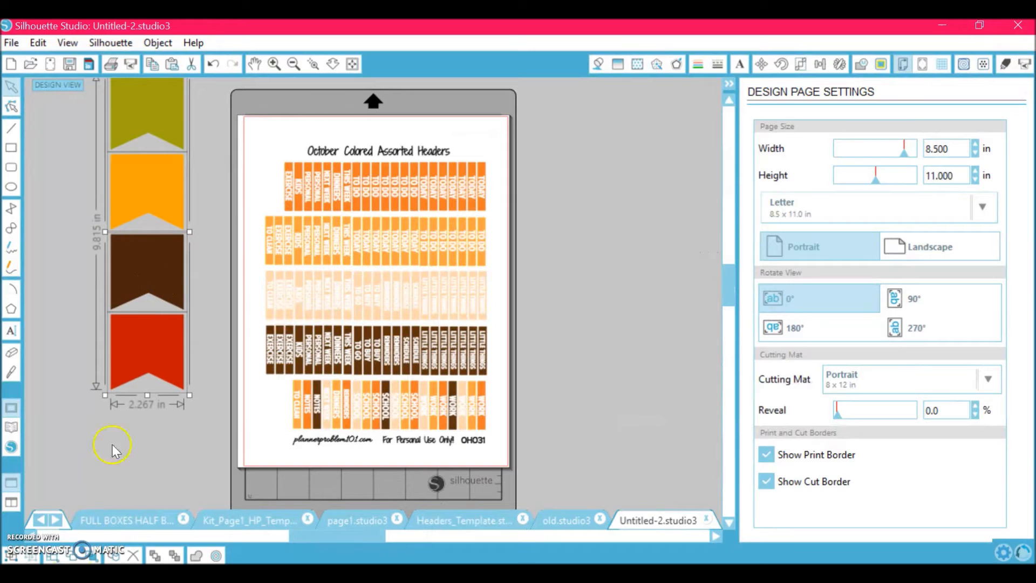
- Select every object filled with RGB (243,123,36) by fill color and recolor them with the olive green sampled from the first banner
click(93, 557)
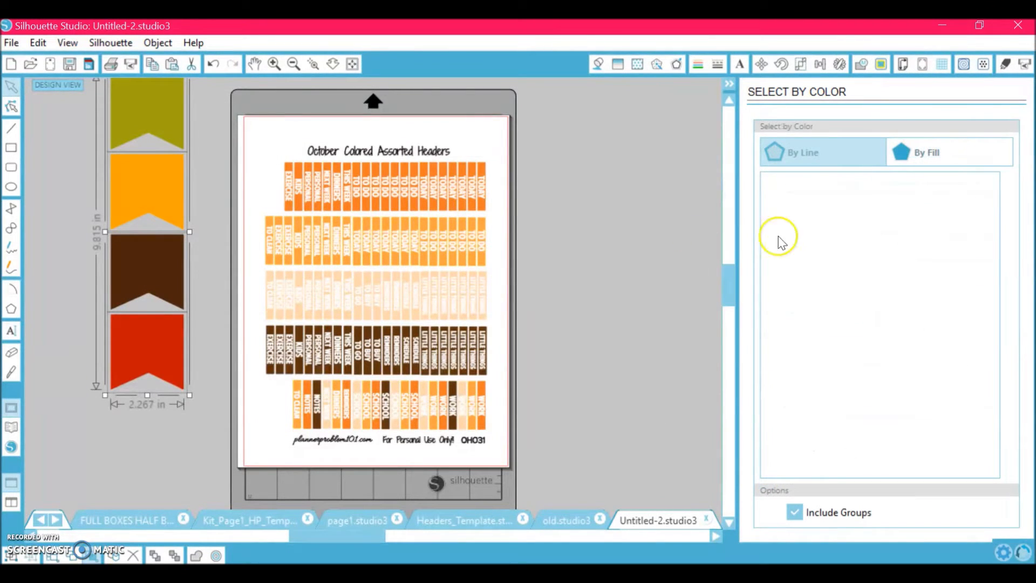
click(951, 143)
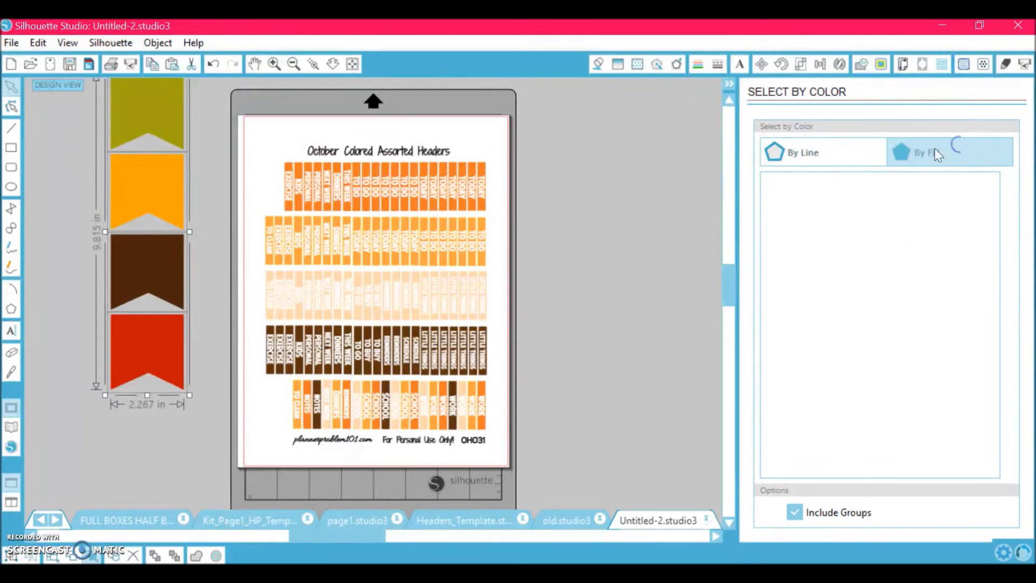
click(920, 160)
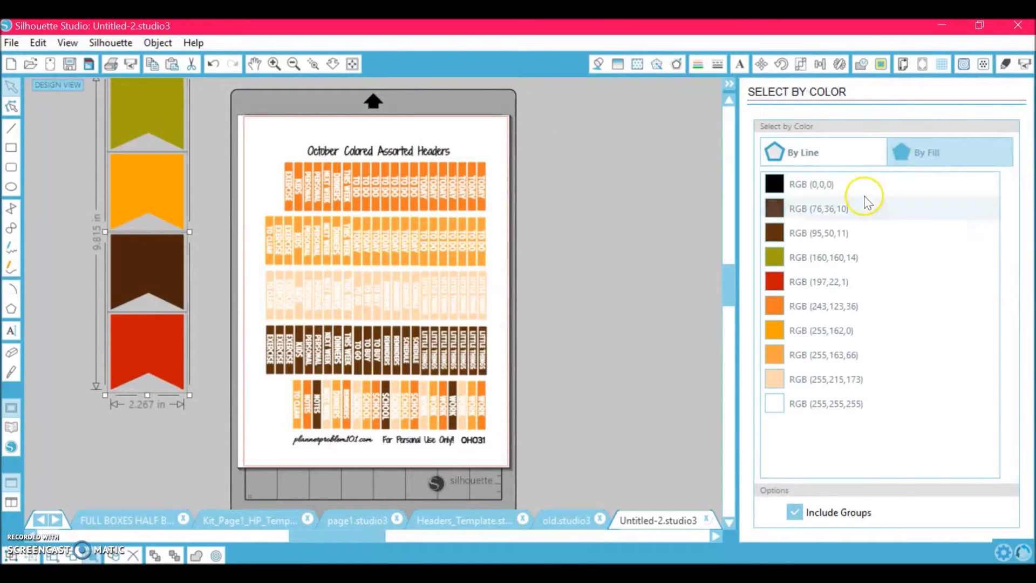
click(775, 305)
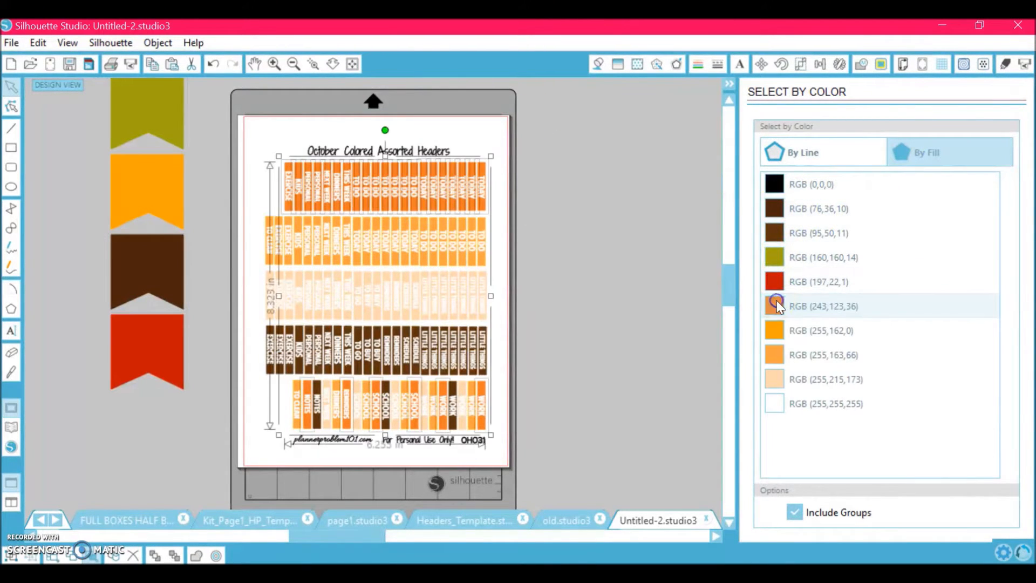
key(i)
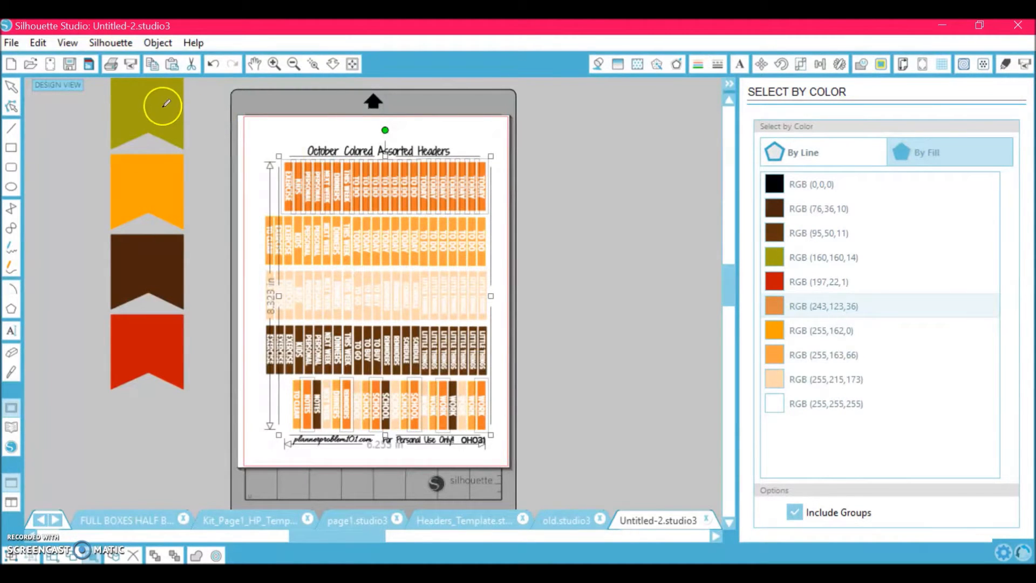
click(133, 111)
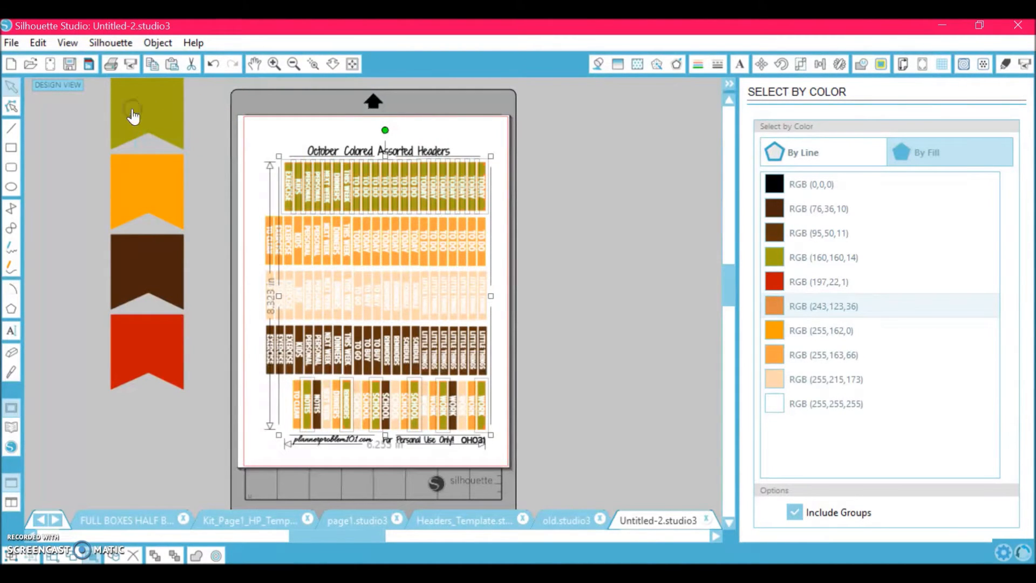
- Set the line color of the selected headers to the same olive green, and deselect them
click(705, 66)
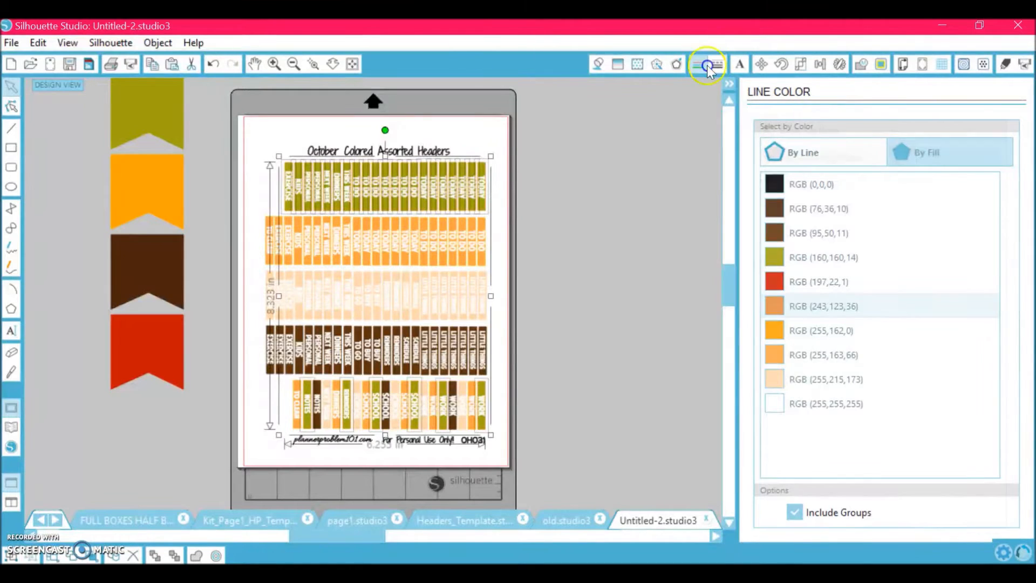
click(163, 108)
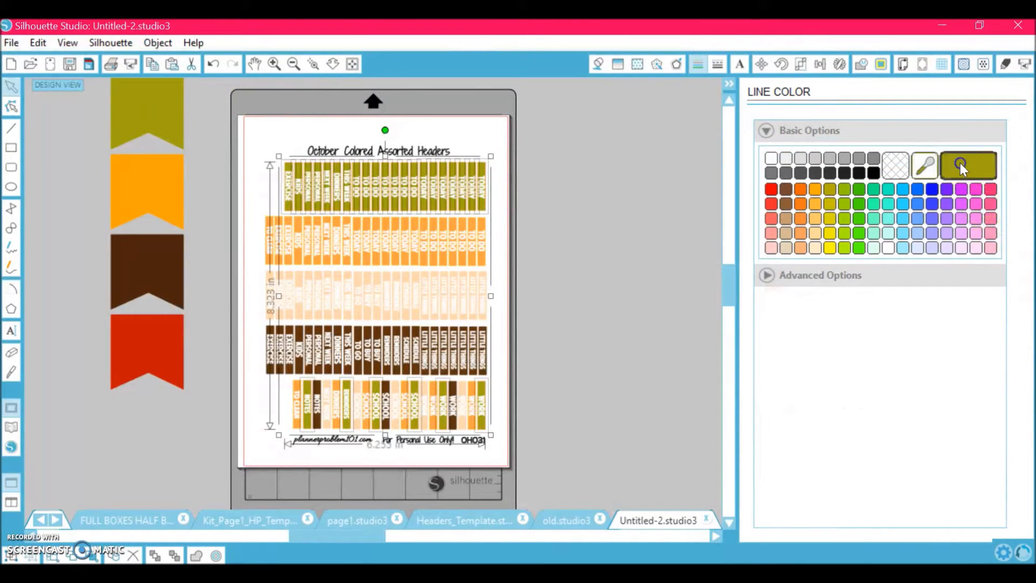
click(536, 301)
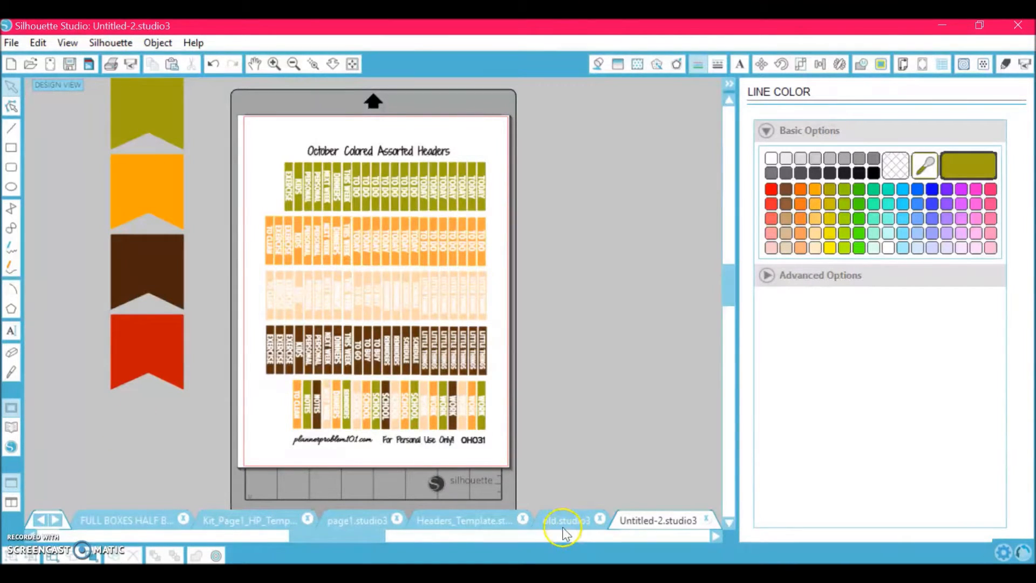
- Return to Headers_Template and examine the header rows up close and as a full page
click(459, 523)
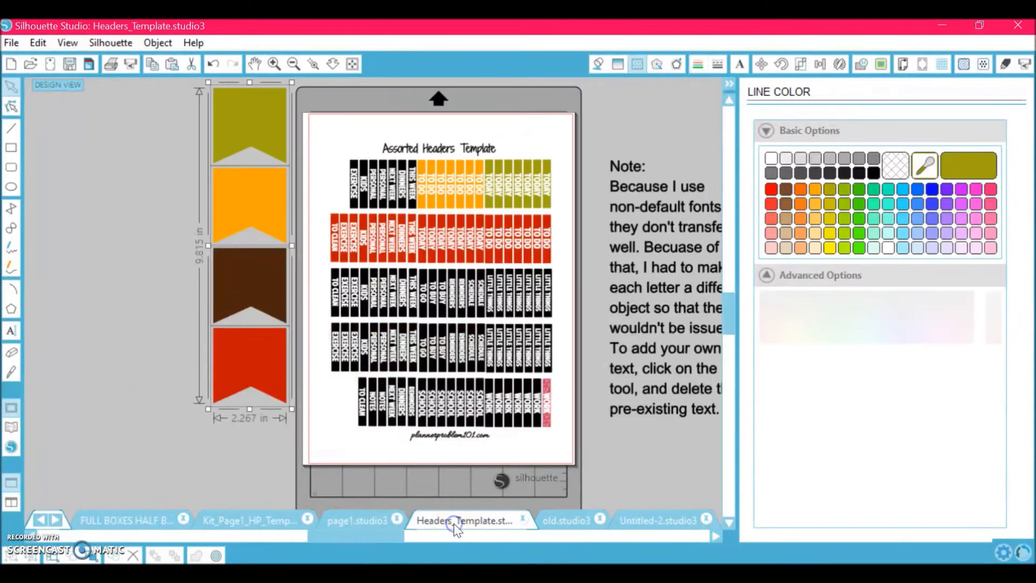
click(275, 64)
scroll(348, 278, right, 5)
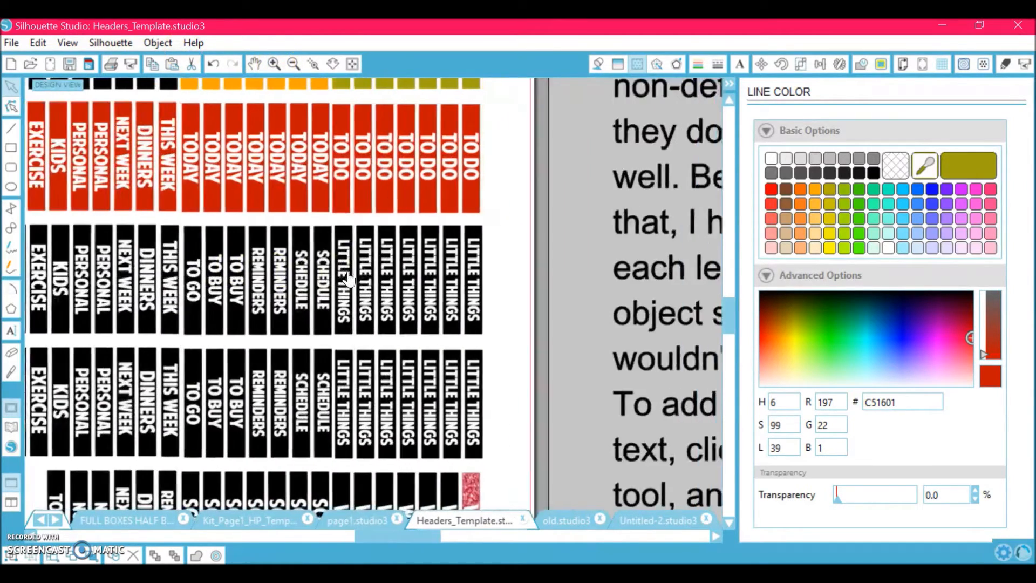
click(297, 66)
click(296, 65)
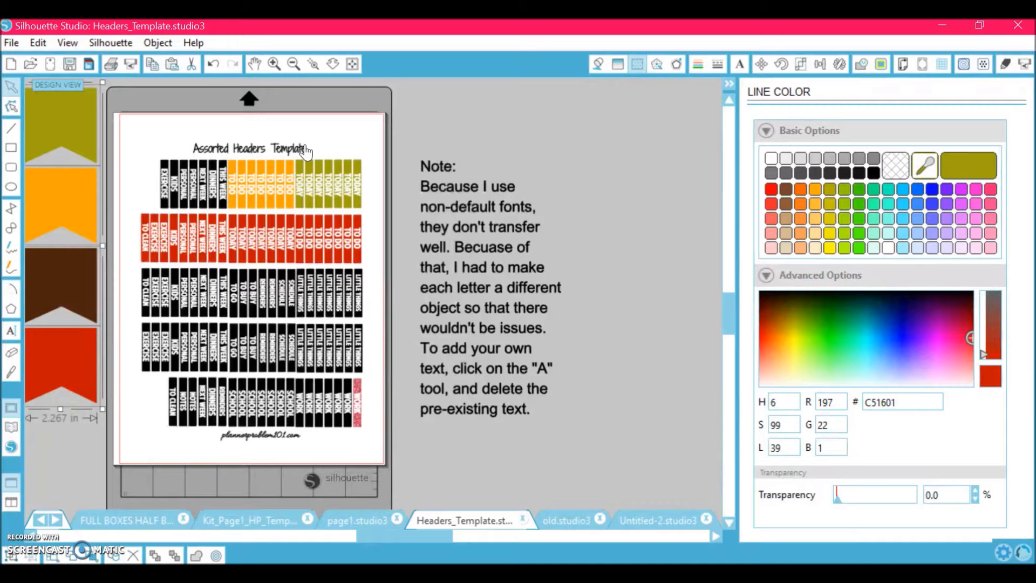
- Pull individual letters out of the "Assorted Headers Template" title and enlarge the letter m to about 1.135 in tall
drag(309, 159, 321, 123)
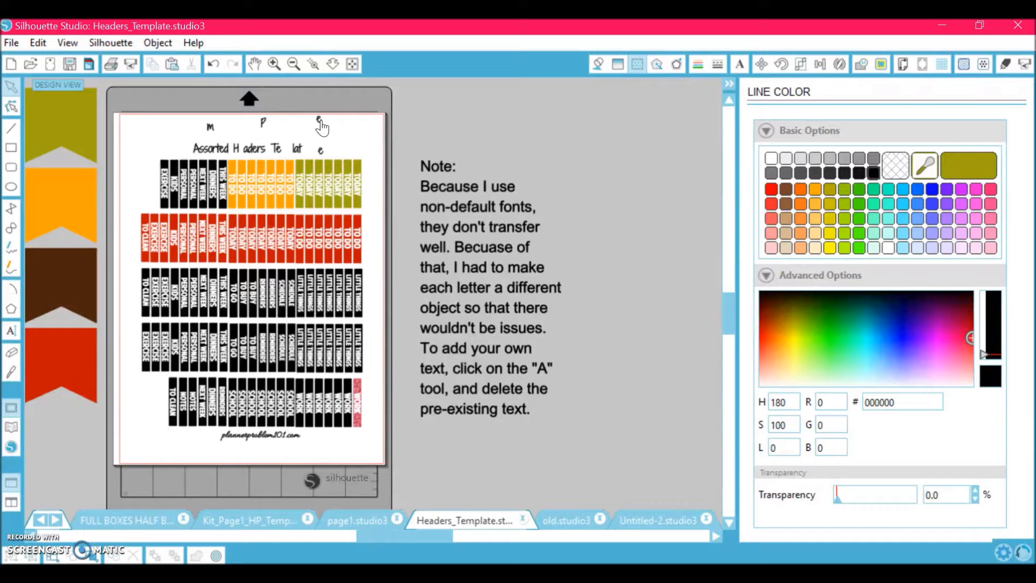
click(210, 127)
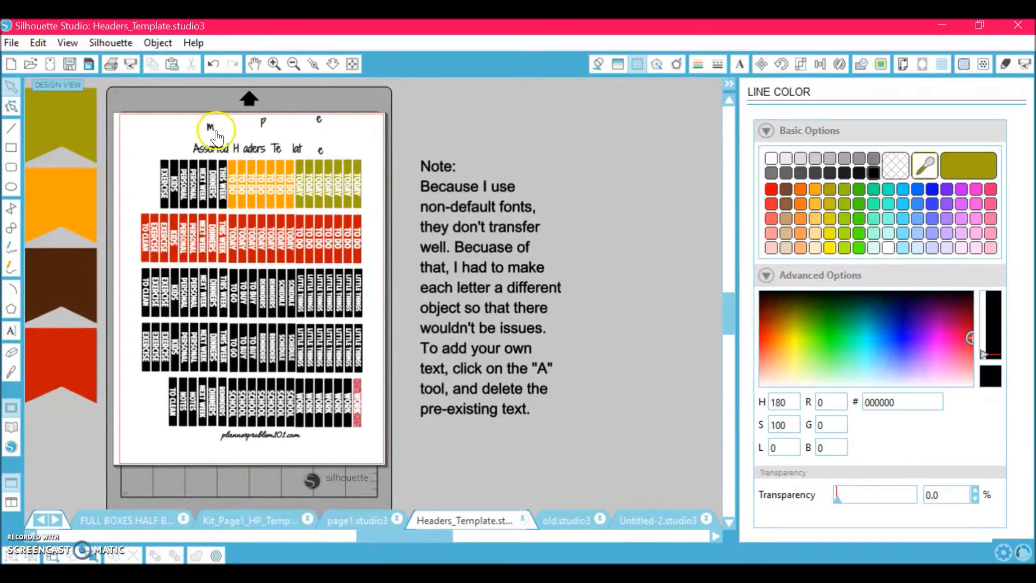
drag(202, 119, 174, 88)
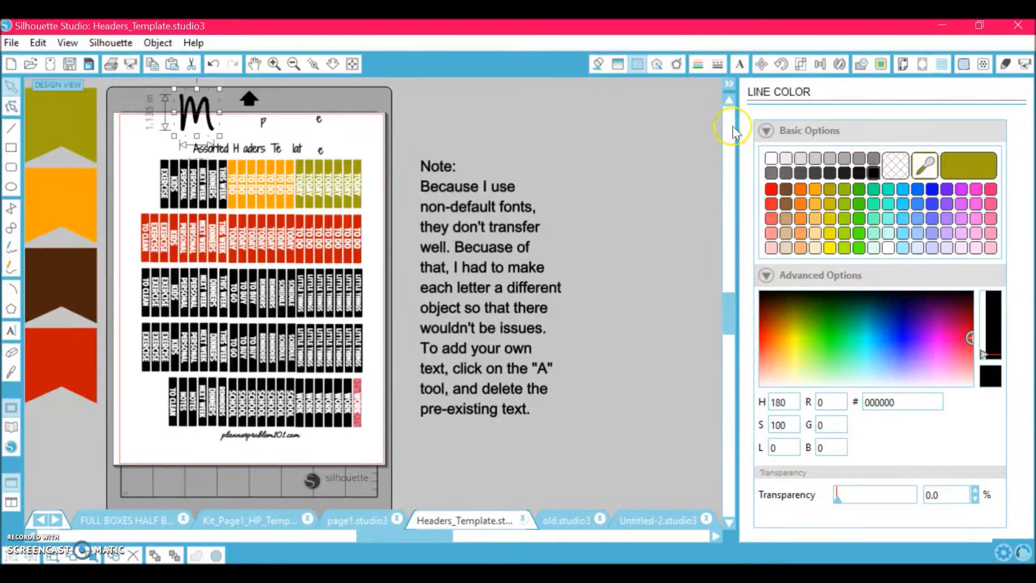
- Set the line and fill color of the enlarged letter m to orange FFAA05 and view the result
click(815, 189)
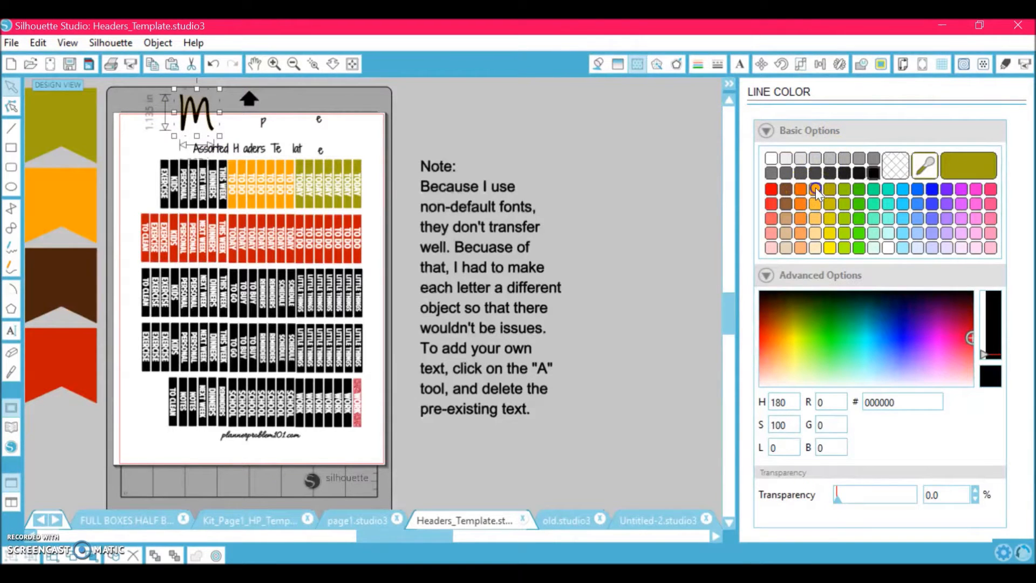
click(598, 65)
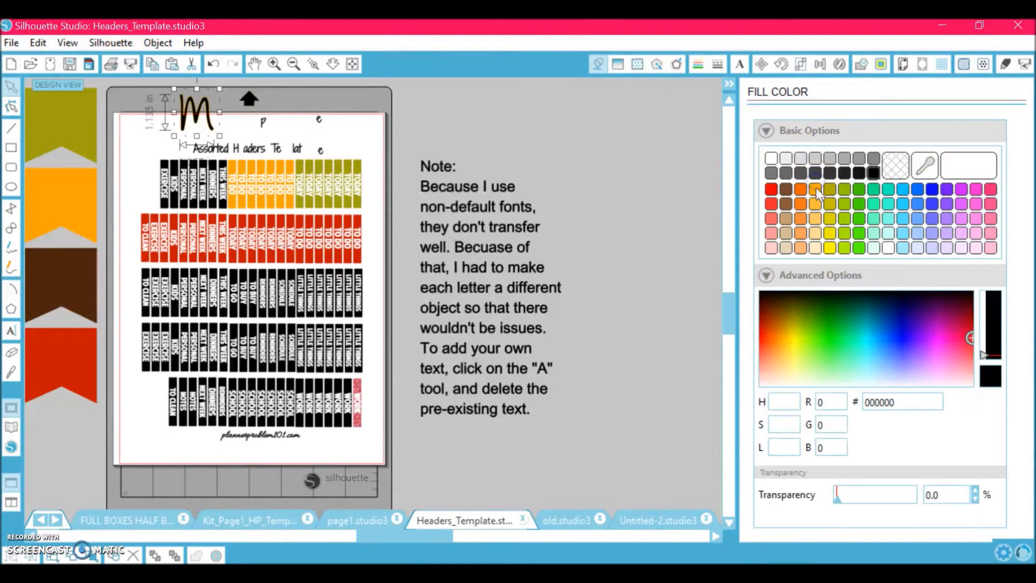
click(815, 190)
click(274, 63)
click(274, 64)
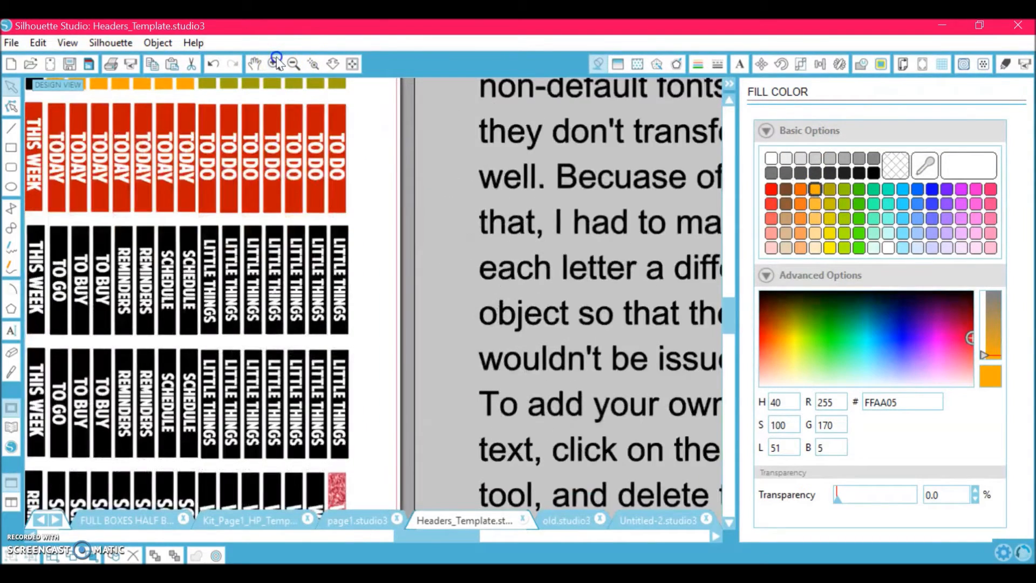
scroll(384, 206, up, 3)
scroll(384, 206, left, 6)
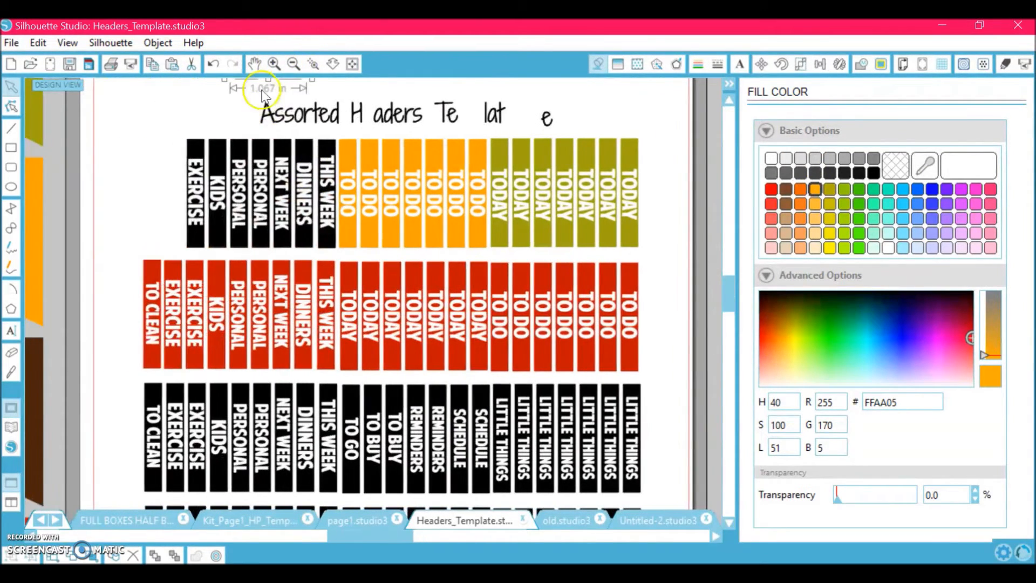
click(292, 65)
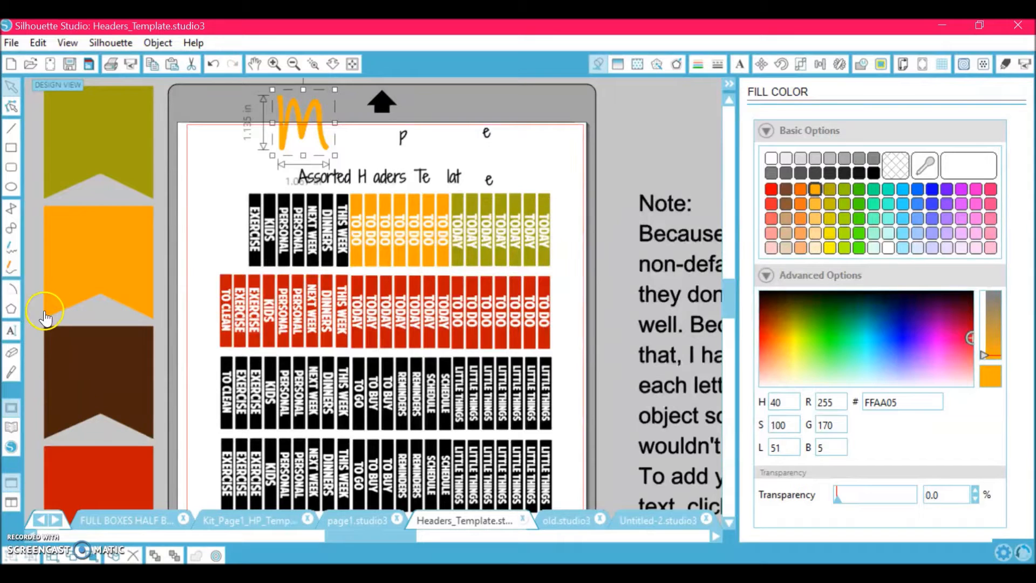
- Add a text object reading "Classes" beside the upper part of the page
click(17, 332)
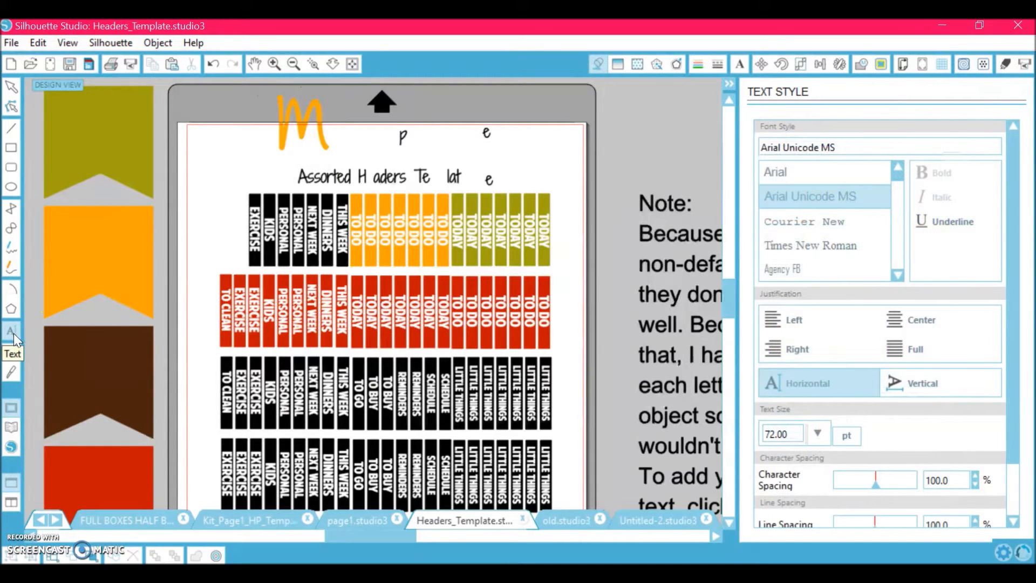
click(566, 152)
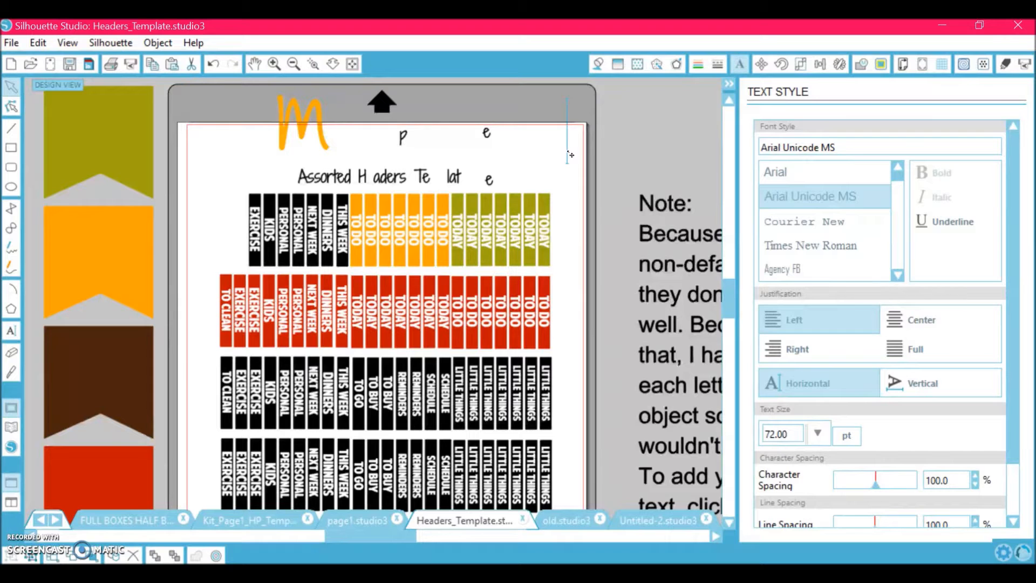
scroll(467, 357, down, 6)
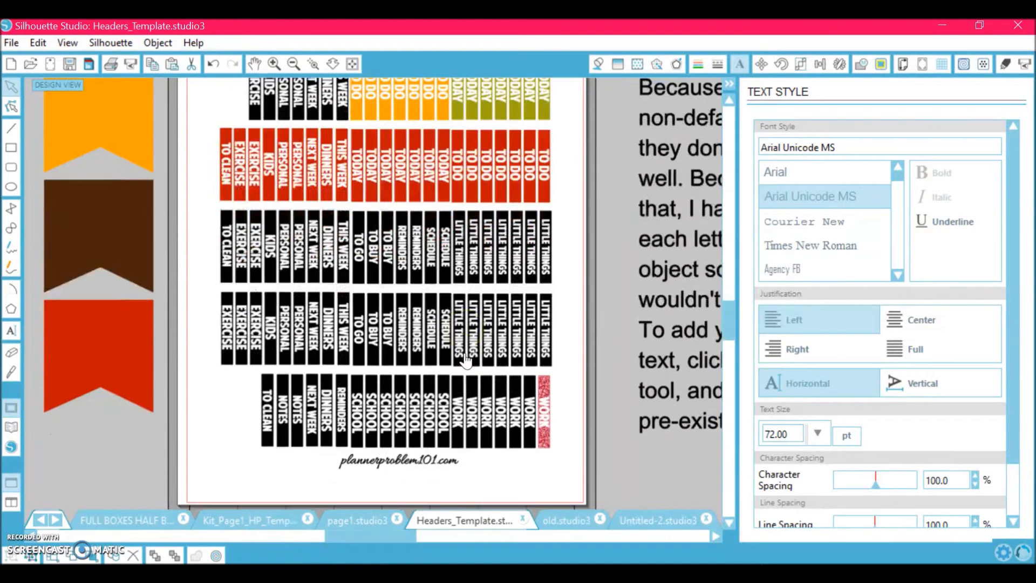
scroll(466, 360, up, 5)
scroll(467, 361, up, 4)
click(560, 260)
text(classes)
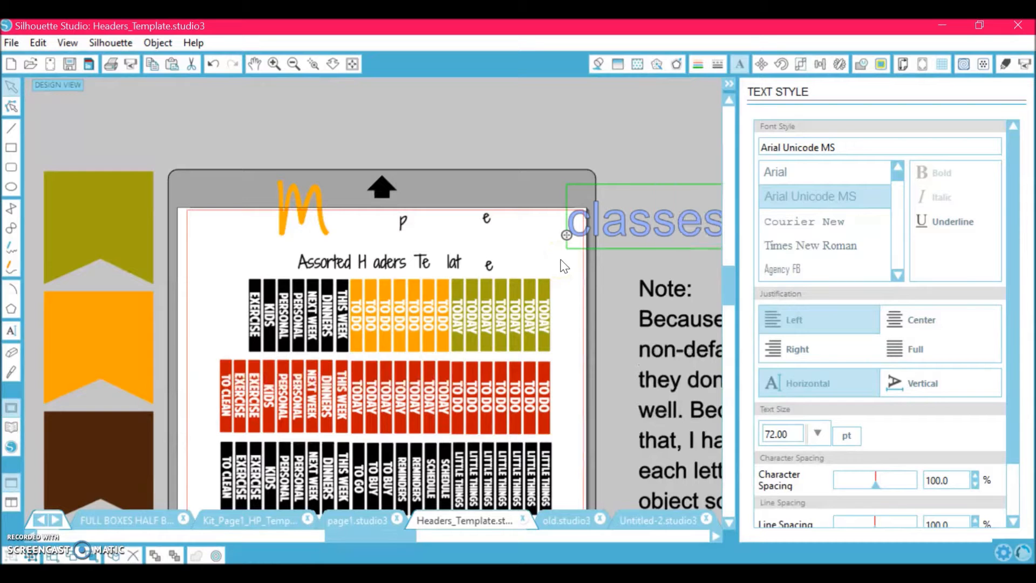
key(BackSpace)
text(C)
scroll(520, 216, right, 4)
click(578, 153)
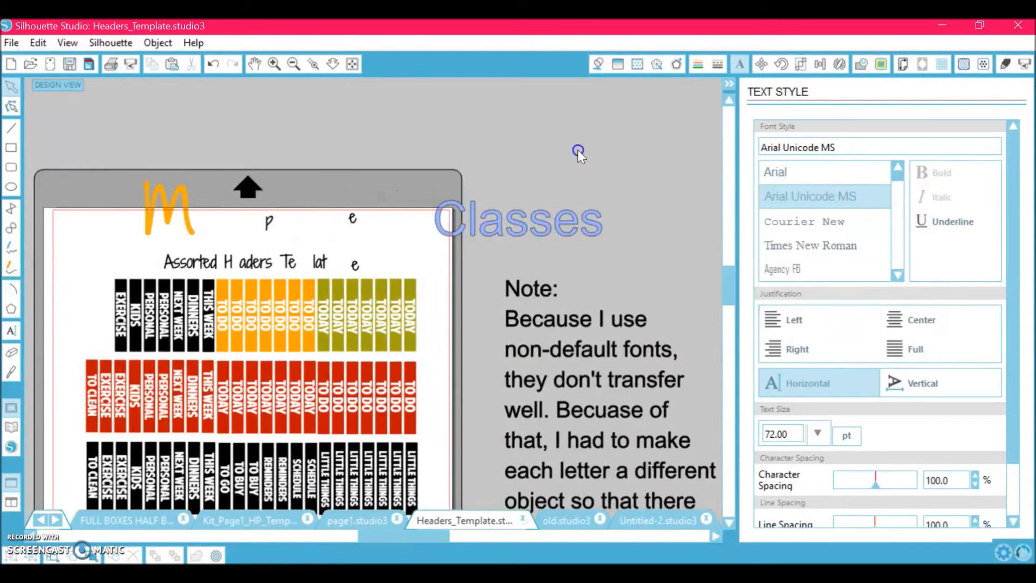
- Set the fill and line color of the Classes text to black
click(550, 218)
click(607, 63)
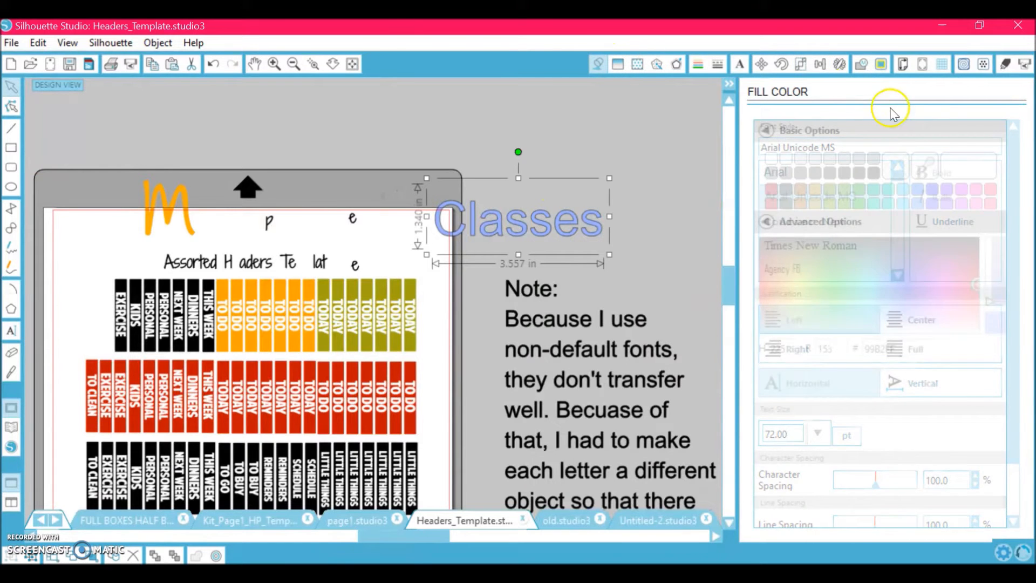
click(875, 173)
click(698, 64)
click(874, 175)
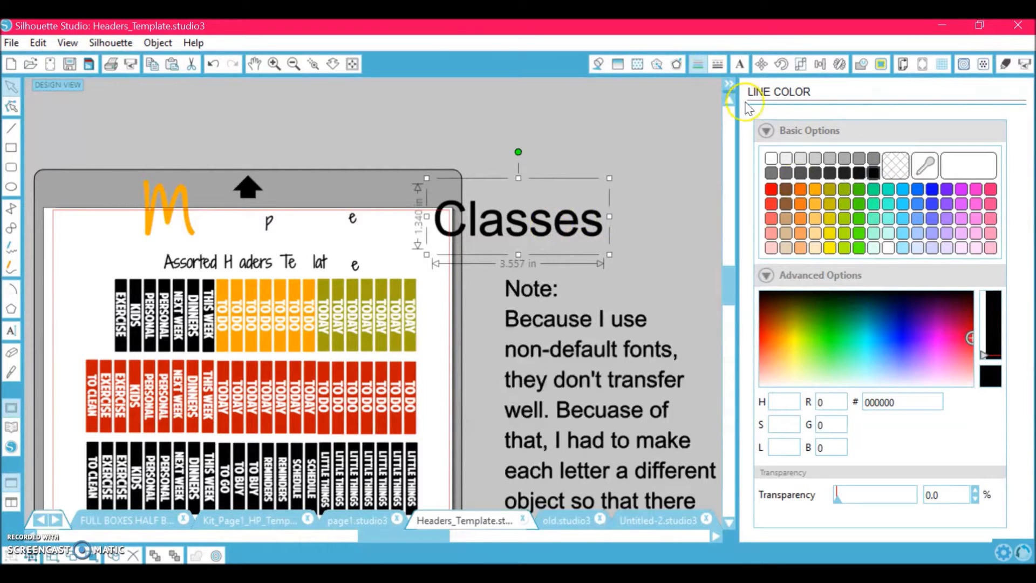
- Change the Classes text to the Agency FB font and move it off the page, above the note
click(739, 65)
click(847, 147)
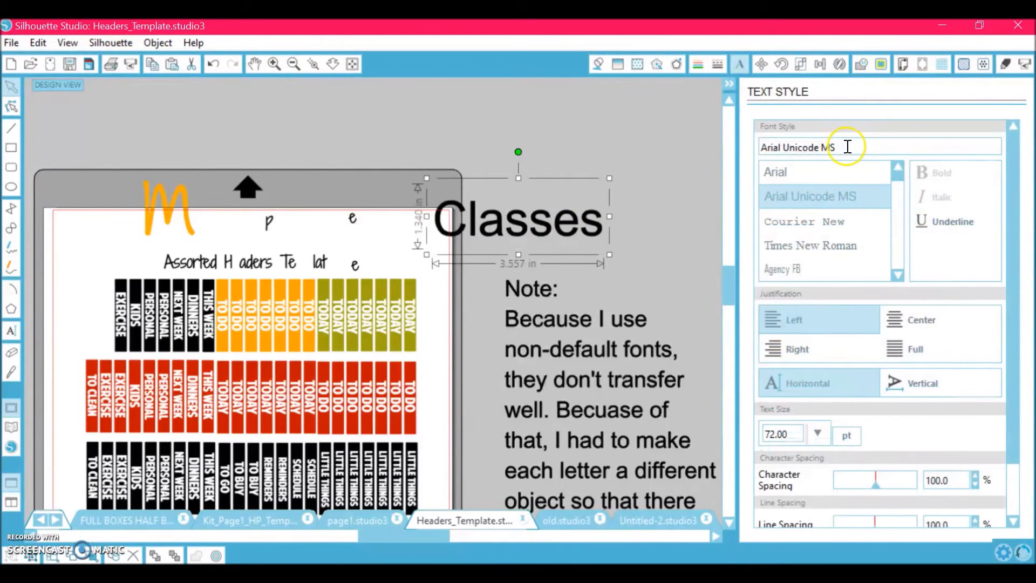
click(783, 269)
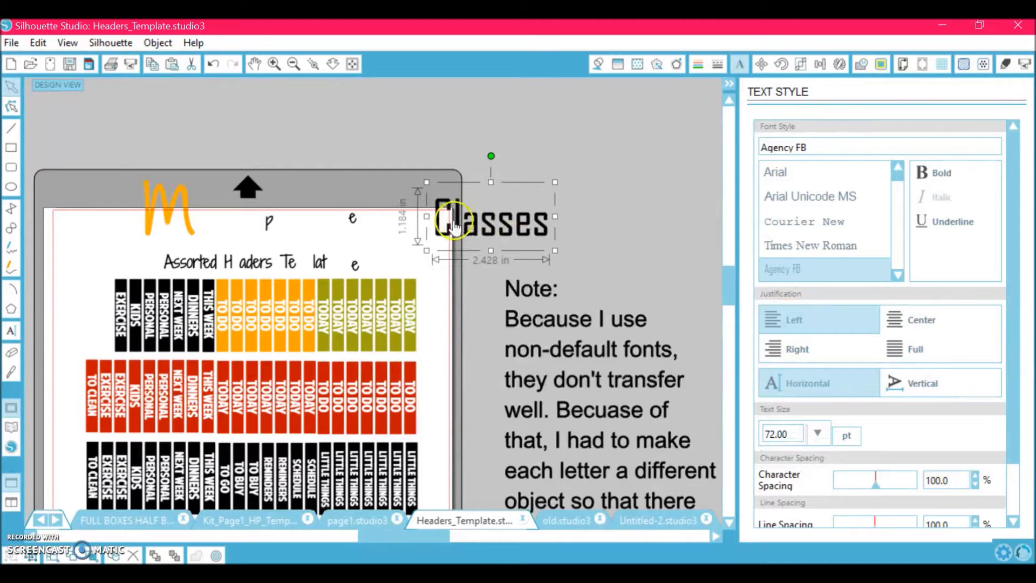
drag(439, 298, 568, 220)
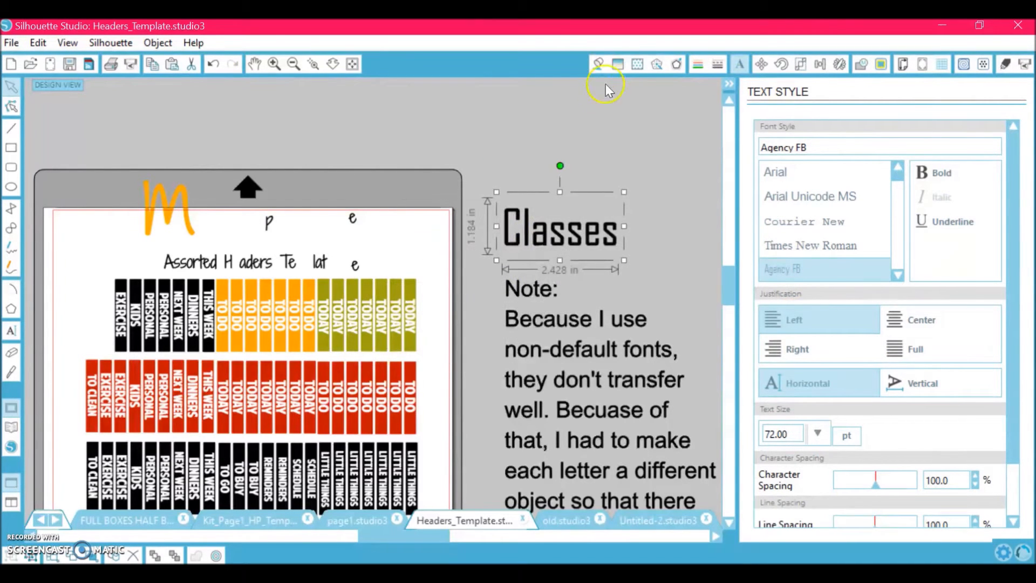
- Set the fill and line color of the Classes text to white
click(599, 64)
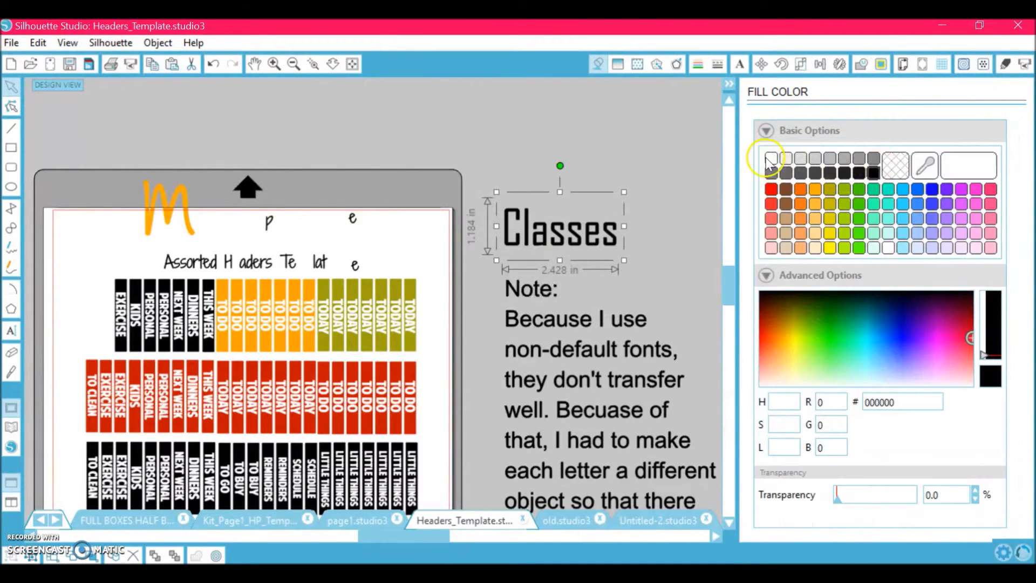
click(770, 158)
click(698, 64)
click(771, 158)
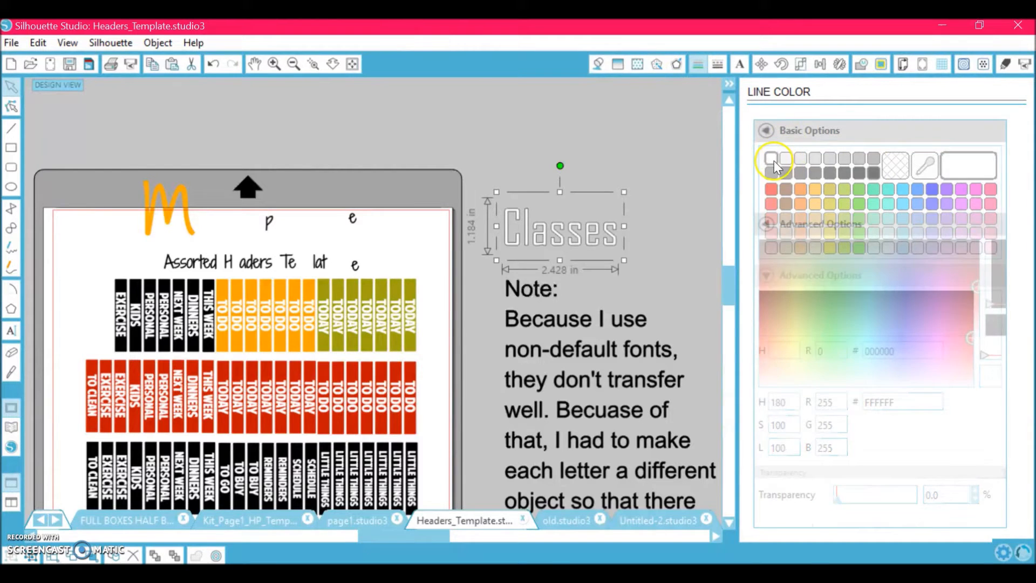
- Rotate the Classes text 90° clockwise and move it to the page edge next to the header rows
click(781, 64)
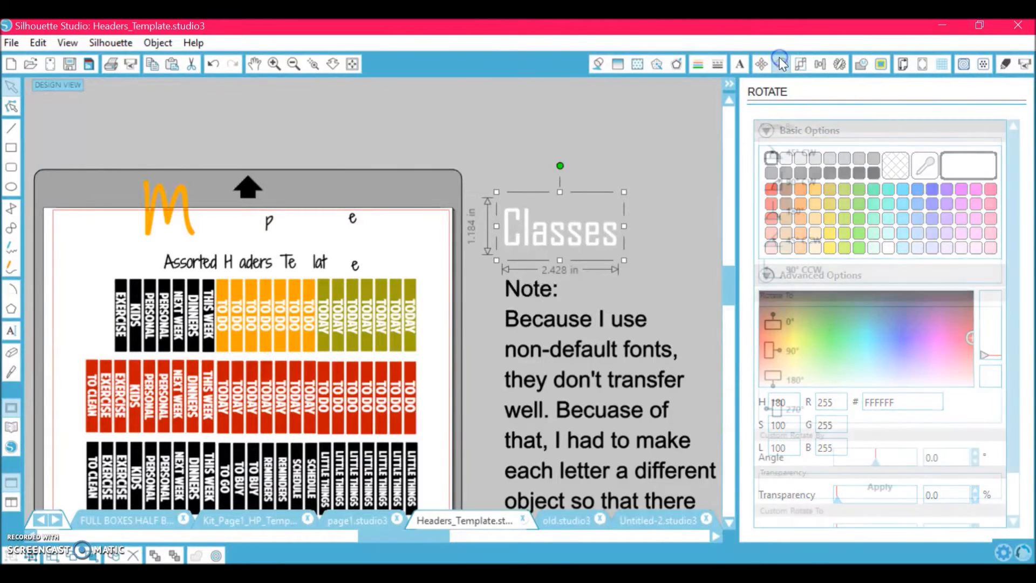
click(792, 183)
drag(553, 226, 470, 321)
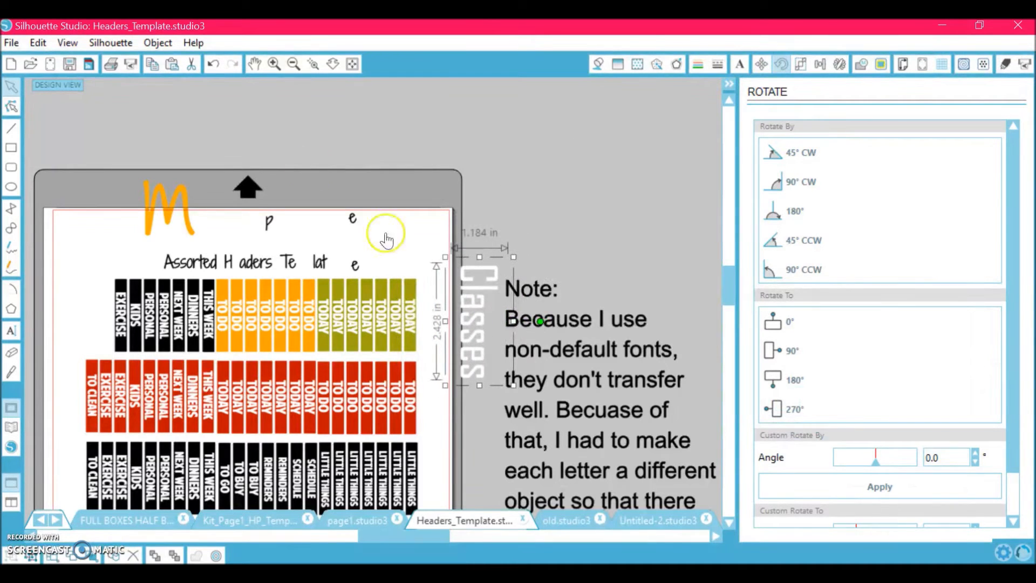
- Delete the TODAY letters from the last olive header in the first row
click(276, 59)
click(275, 59)
click(275, 59)
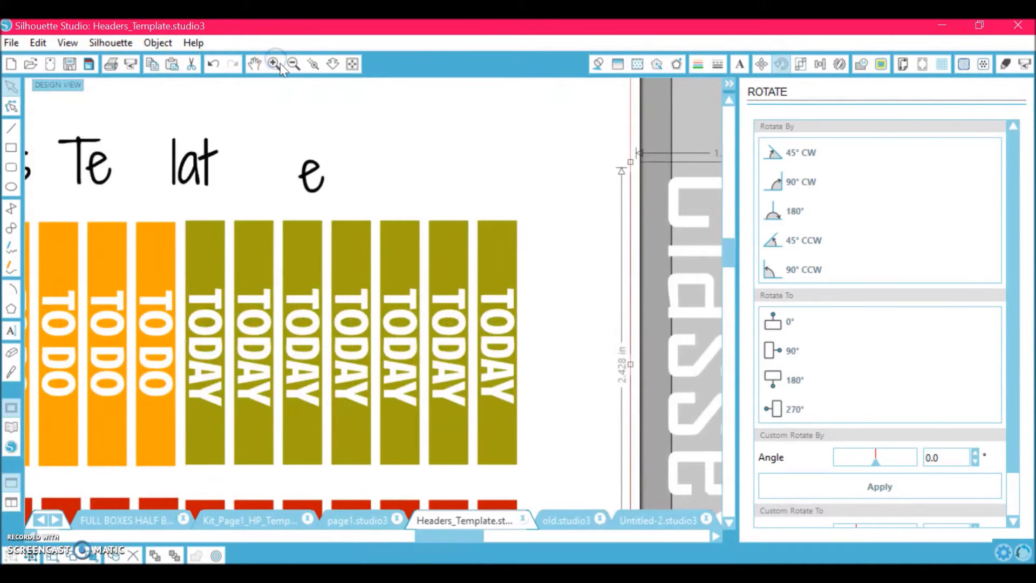
scroll(479, 320, right, 1)
mouse_move(449, 296)
mouse_down()
mouse_move(539, 278)
mouse_move(456, 297)
mouse_move(460, 330)
mouse_move(450, 300)
mouse_up()
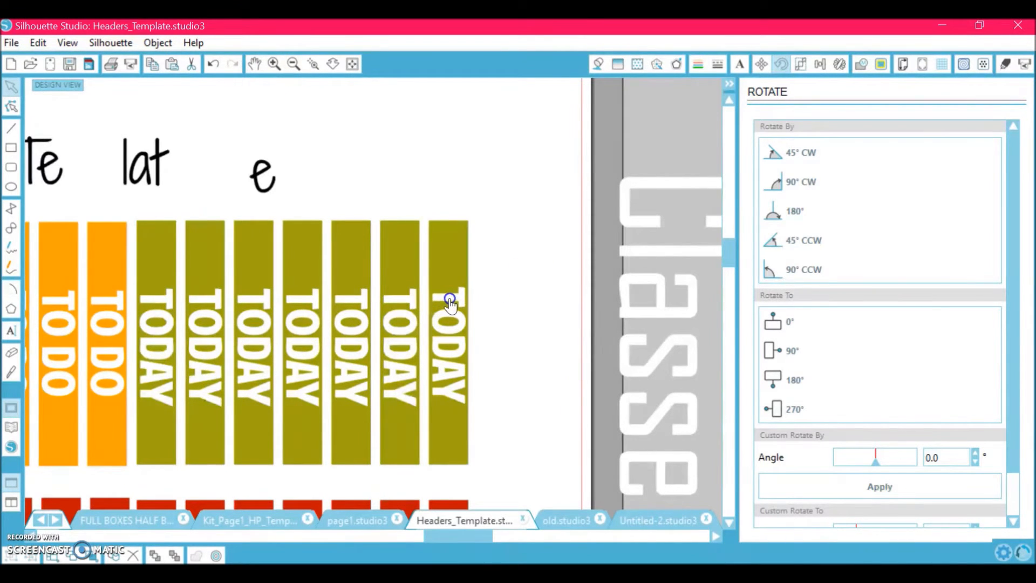
click(449, 302)
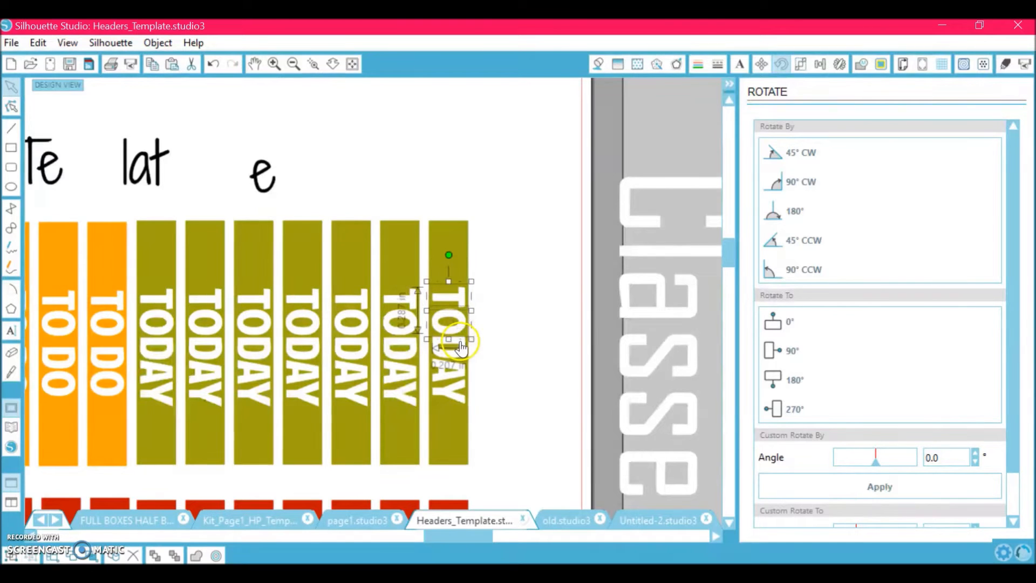
click(448, 375)
click(448, 380)
drag(448, 396, 448, 409)
key(Delete)
- Shrink the Classes text to about 0.32 in wide, center it on the blank olive header, and deselect it
drag(671, 340, 646, 301)
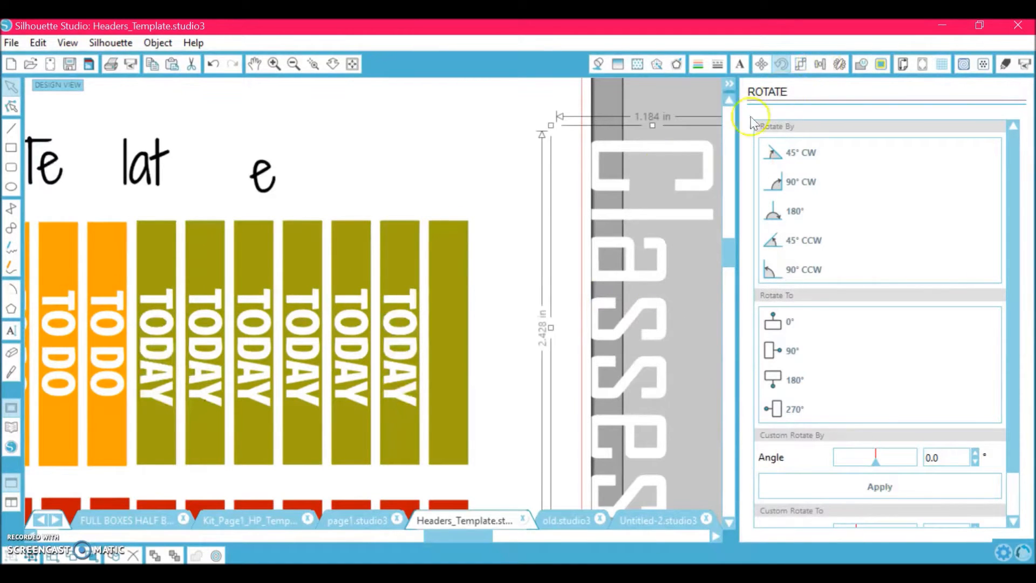
drag(548, 127, 706, 356)
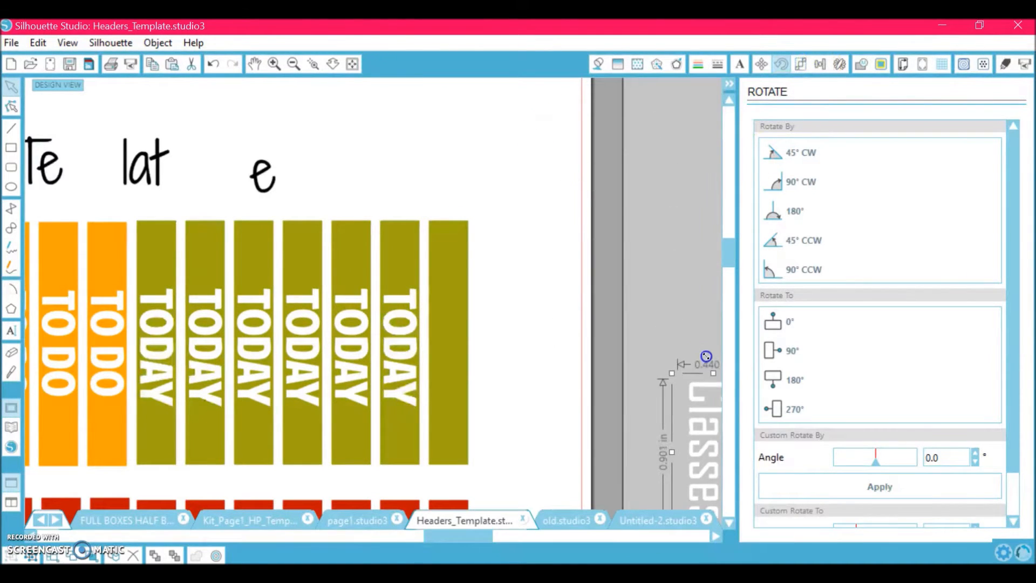
drag(675, 397, 424, 283)
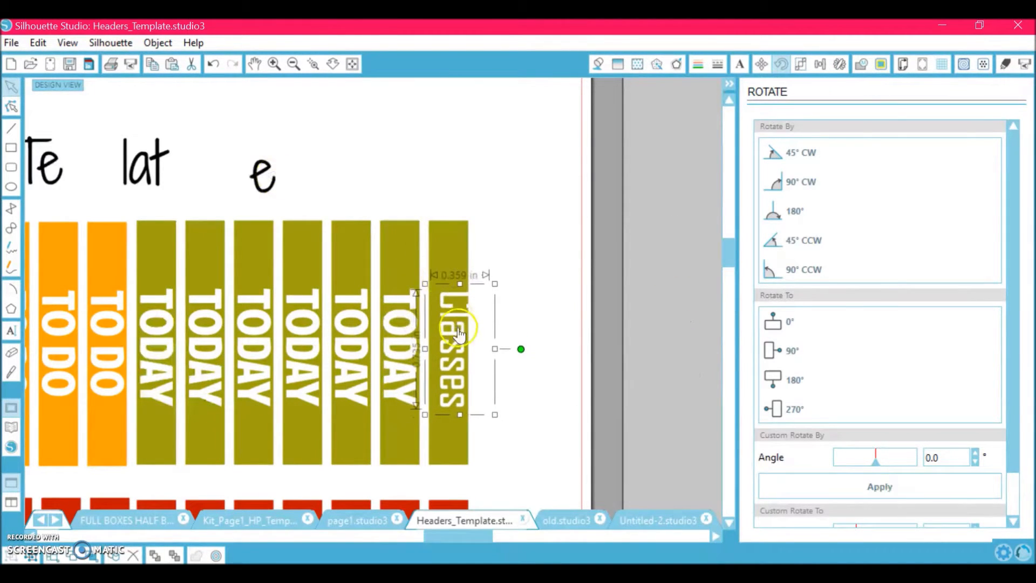
drag(460, 334, 455, 333)
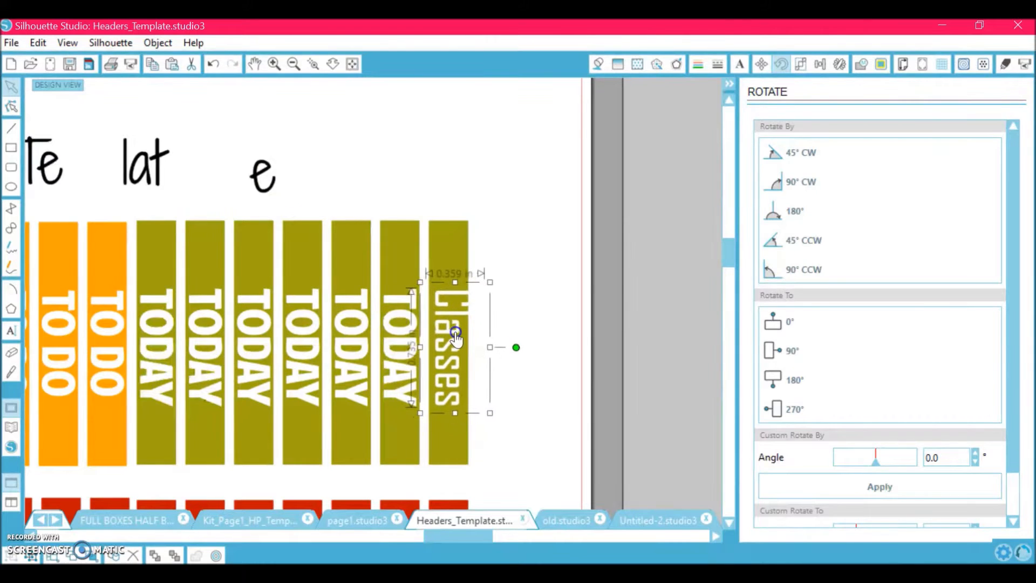
drag(421, 282, 426, 295)
click(464, 328)
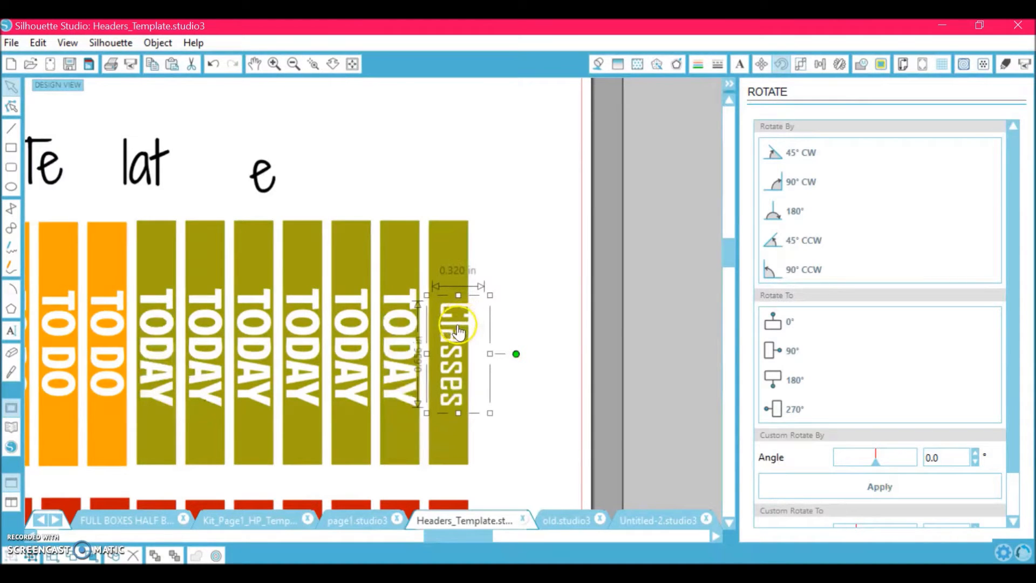
drag(458, 330, 450, 324)
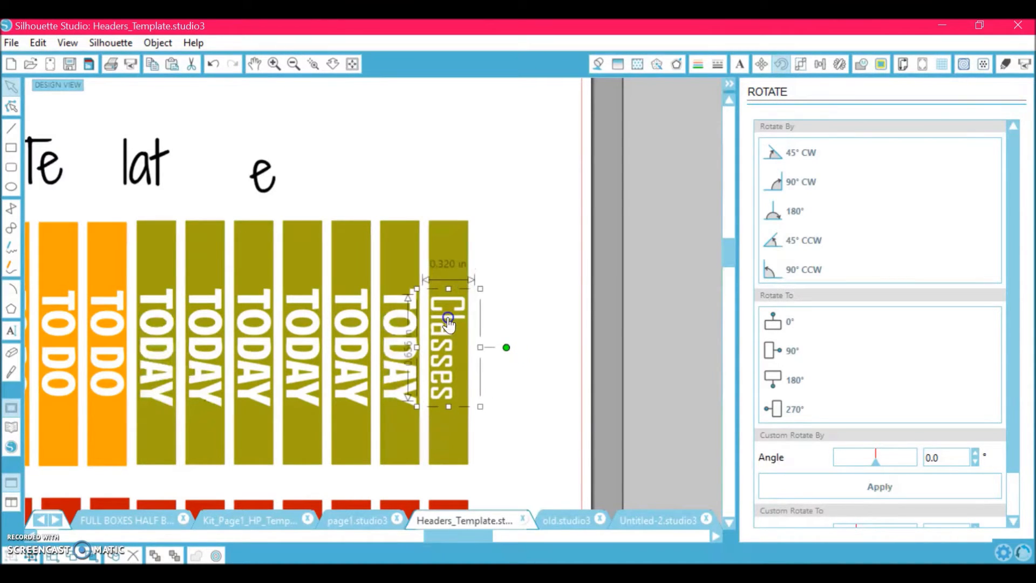
click(567, 353)
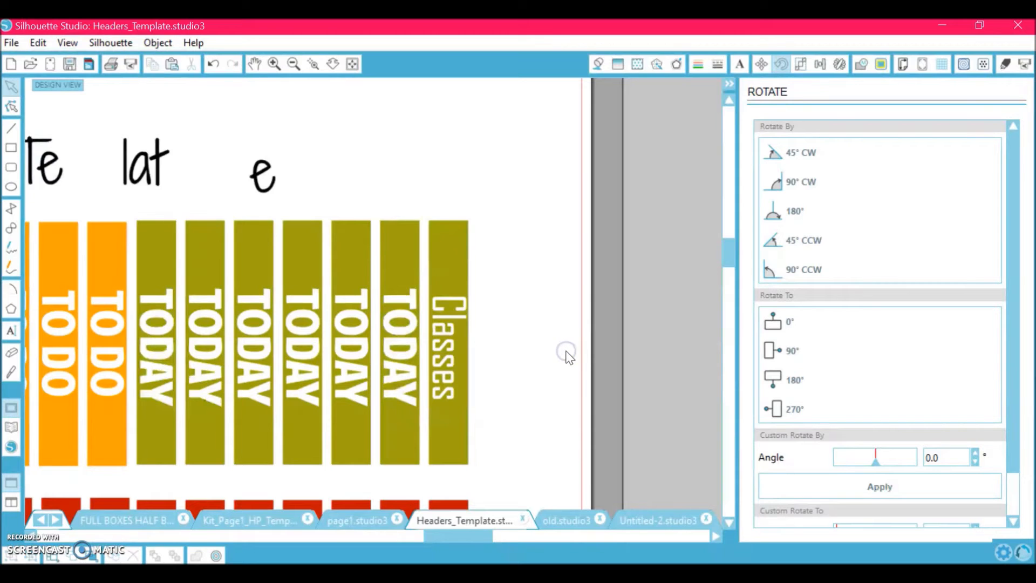
- Delete the TODAY letters from the two olive headers next to the Classes header in the first row
scroll(566, 356, down, 5)
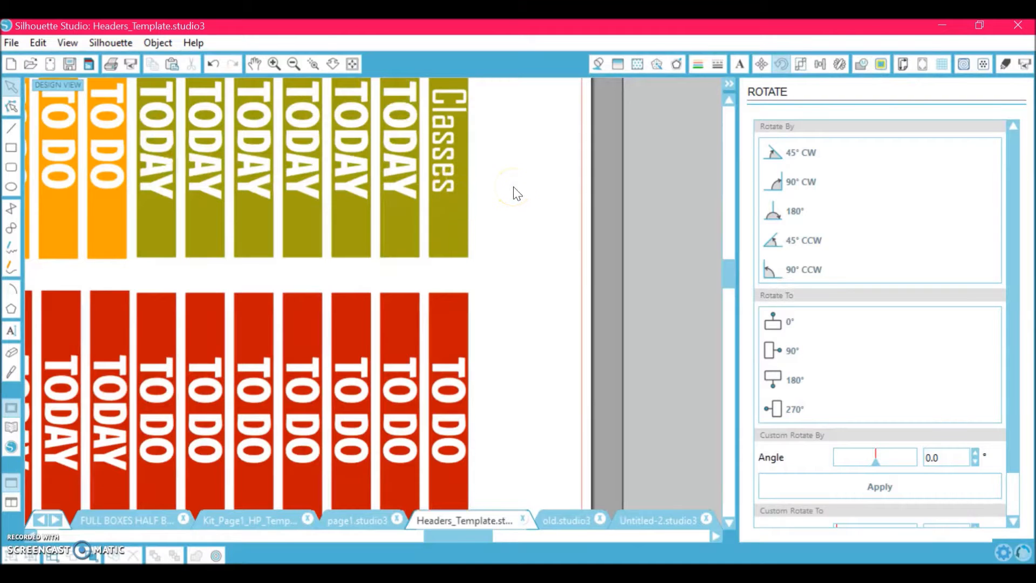
scroll(516, 193, up, 4)
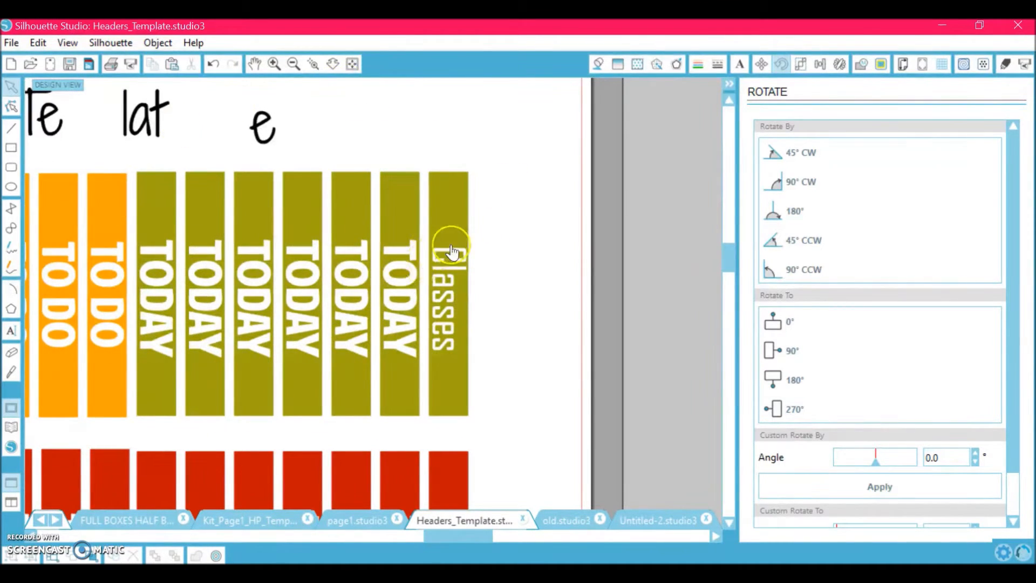
drag(452, 252, 398, 359)
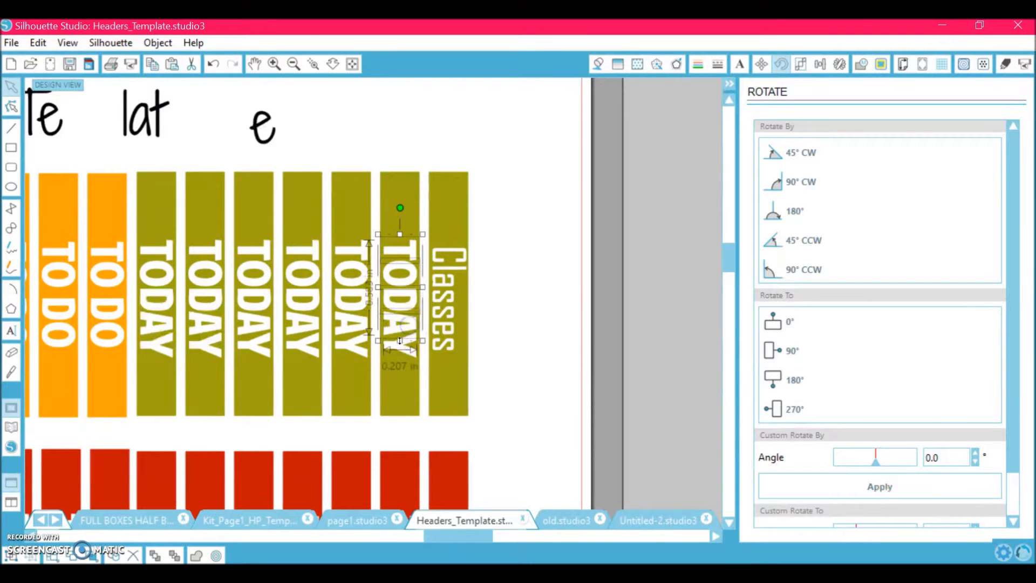
shift+click(356, 253)
drag(357, 253, 347, 348)
key(Delete)
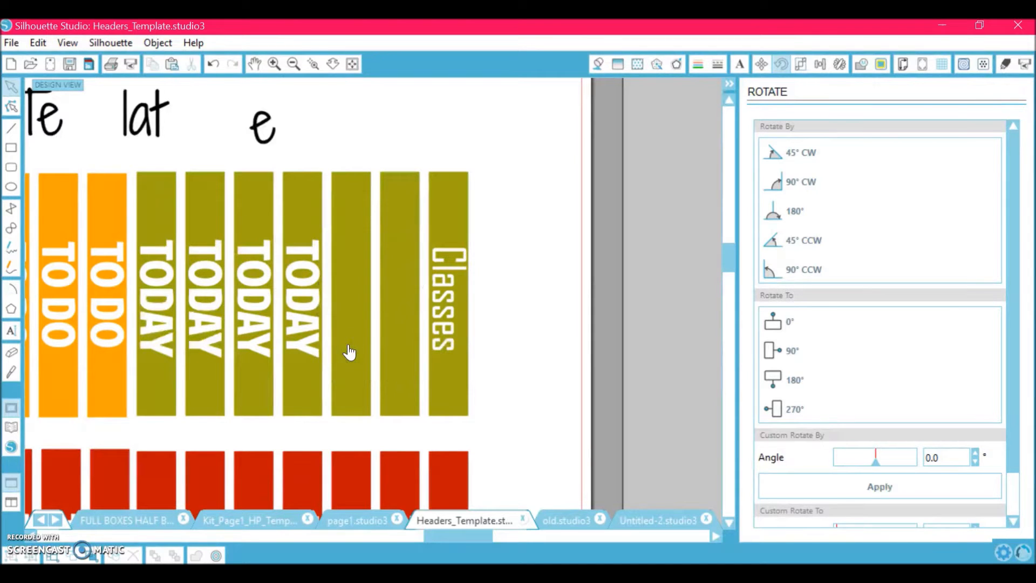
- Replicate the Classes text twice at a custom position with an X offset of -0.3 in, filling the two blank olive headers
click(463, 256)
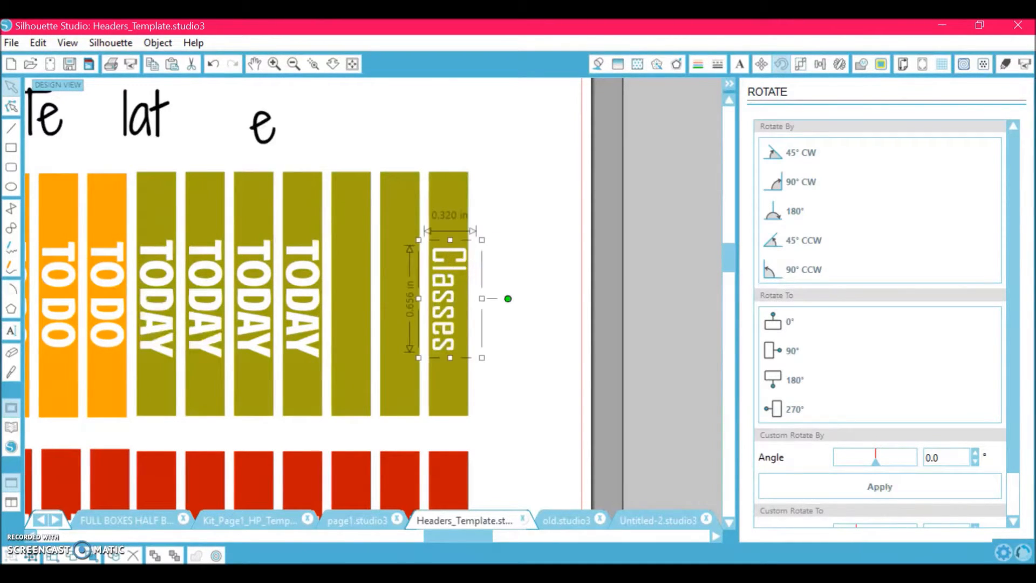
click(840, 66)
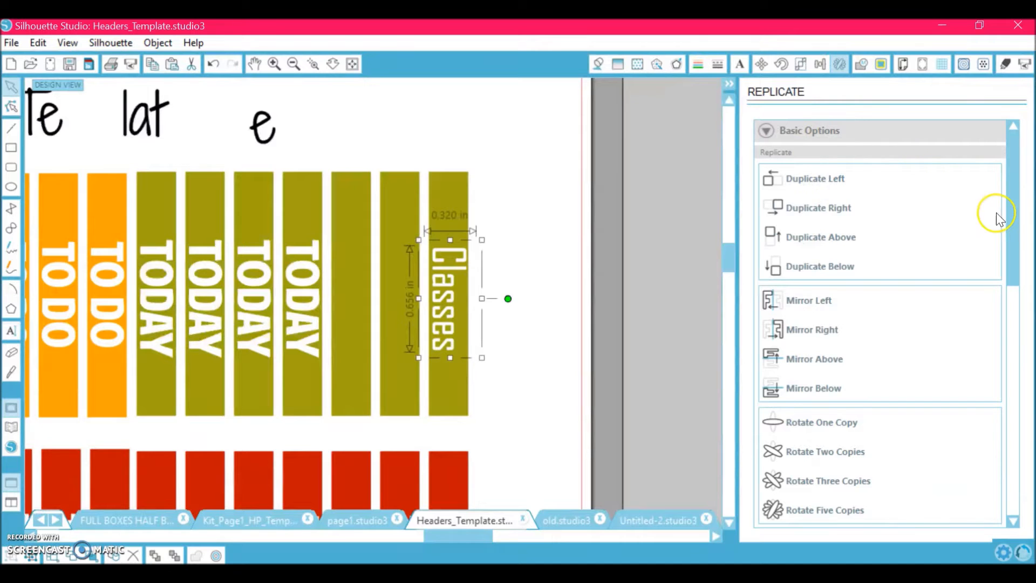
drag(1010, 221, 1014, 496)
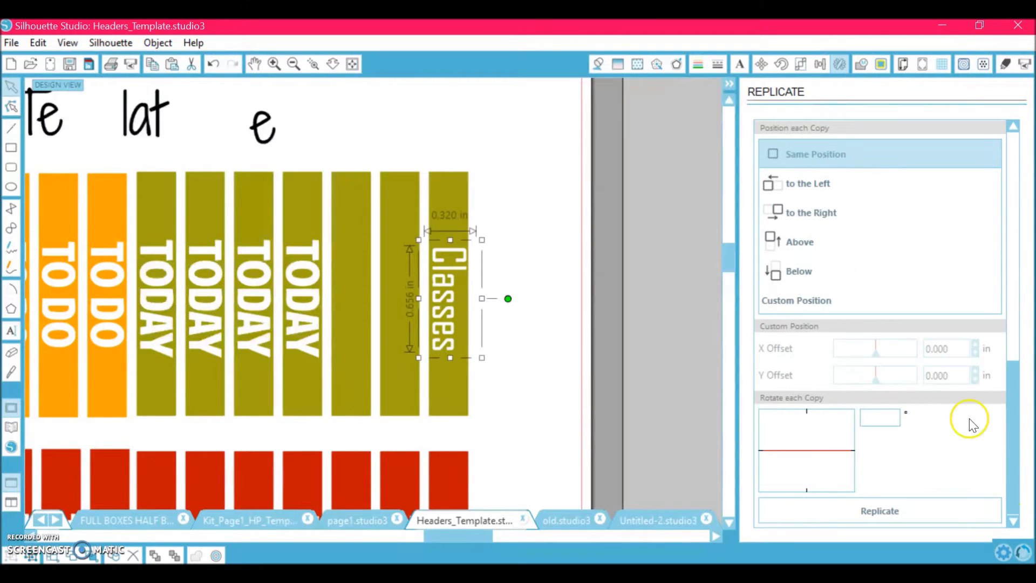
click(828, 308)
double_click(959, 348)
text(-0.3)
click(810, 506)
click(811, 507)
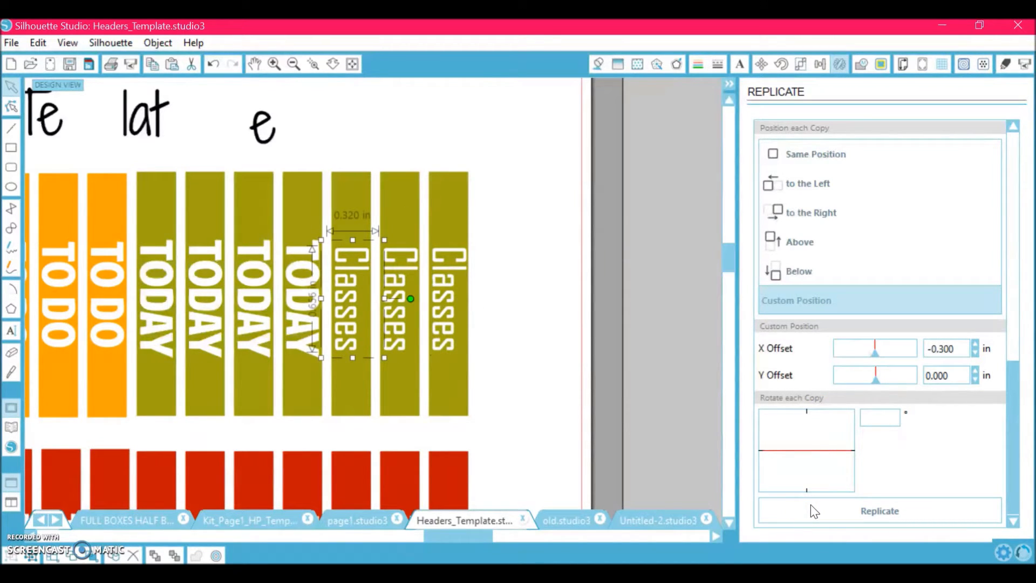
- Examine the whole header template page and compare it with the finished sheets in old.studio3 and Untitled-2.studio3
click(291, 64)
click(292, 65)
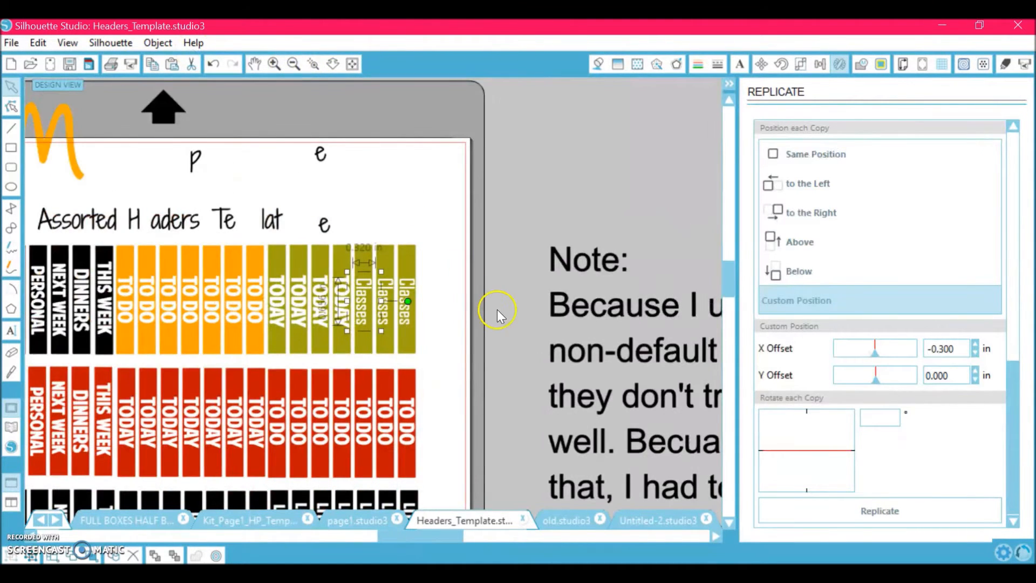
scroll(348, 368, left, 3)
scroll(348, 369, down, 5)
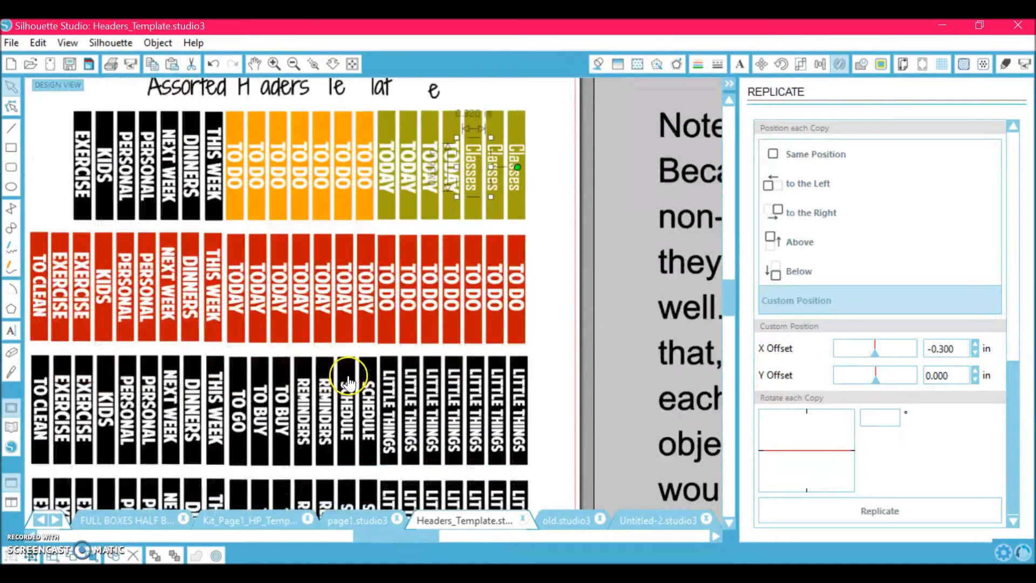
click(294, 66)
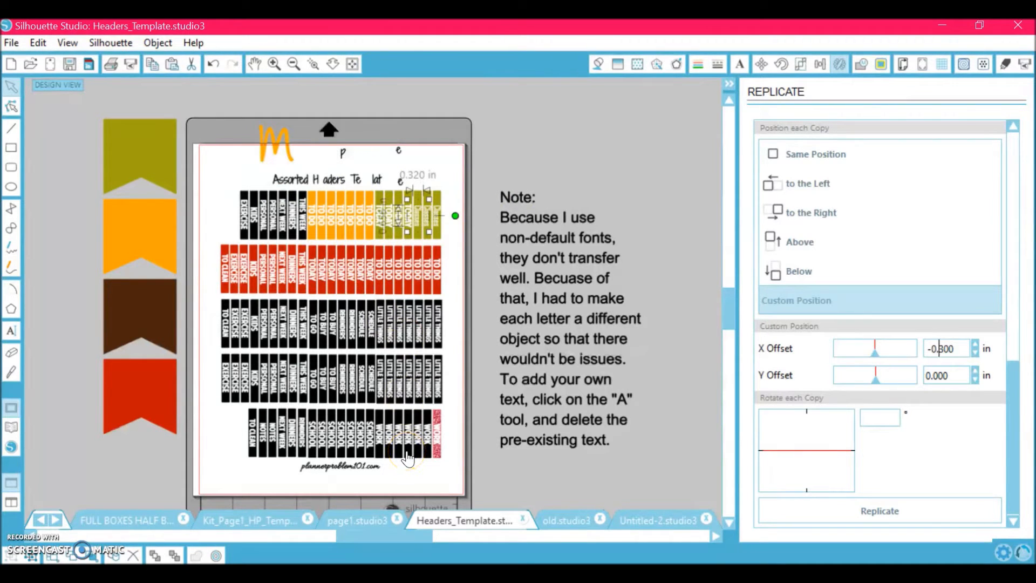
click(468, 319)
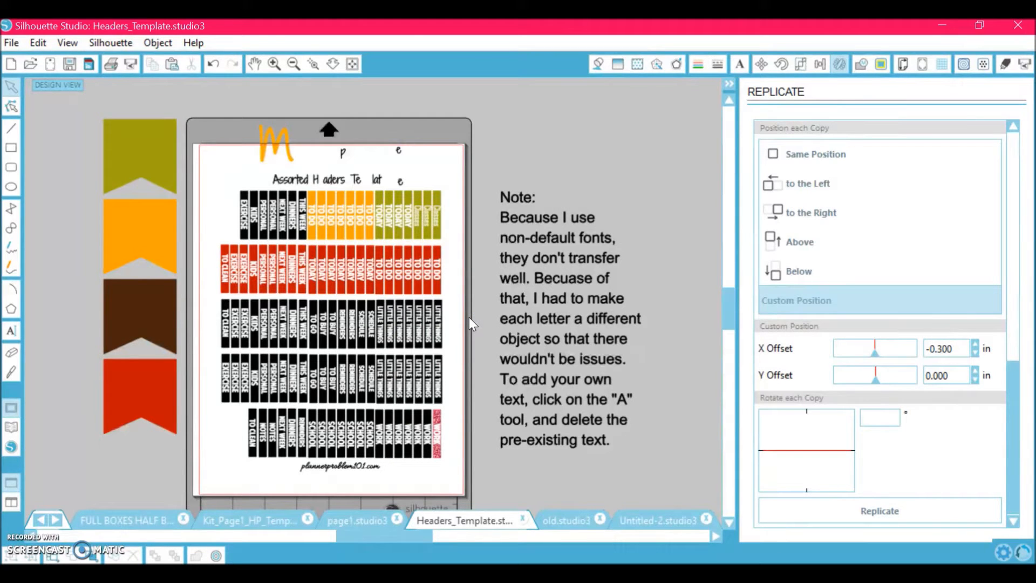
click(564, 520)
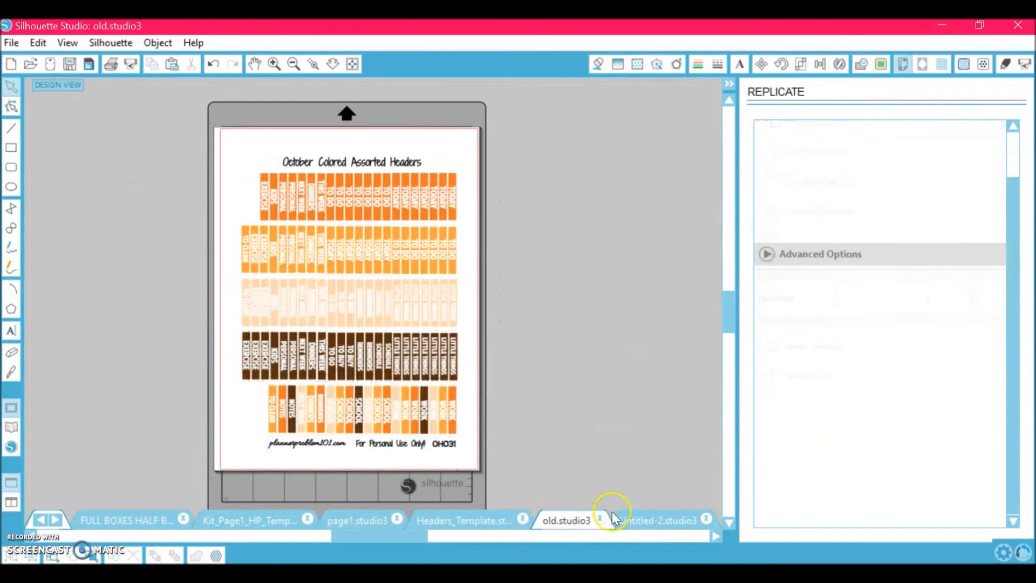
click(613, 518)
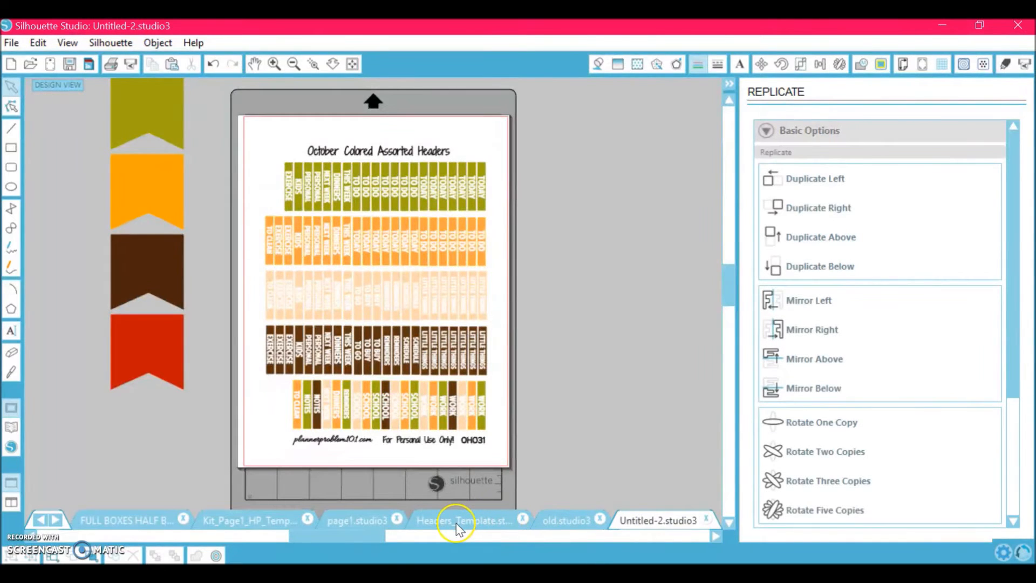
right_click(456, 523)
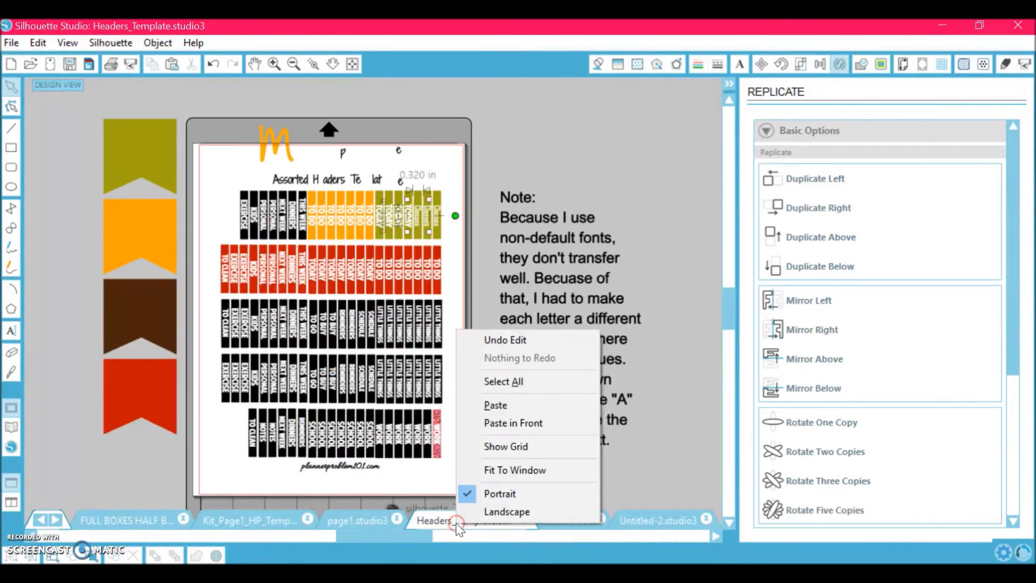
click(401, 487)
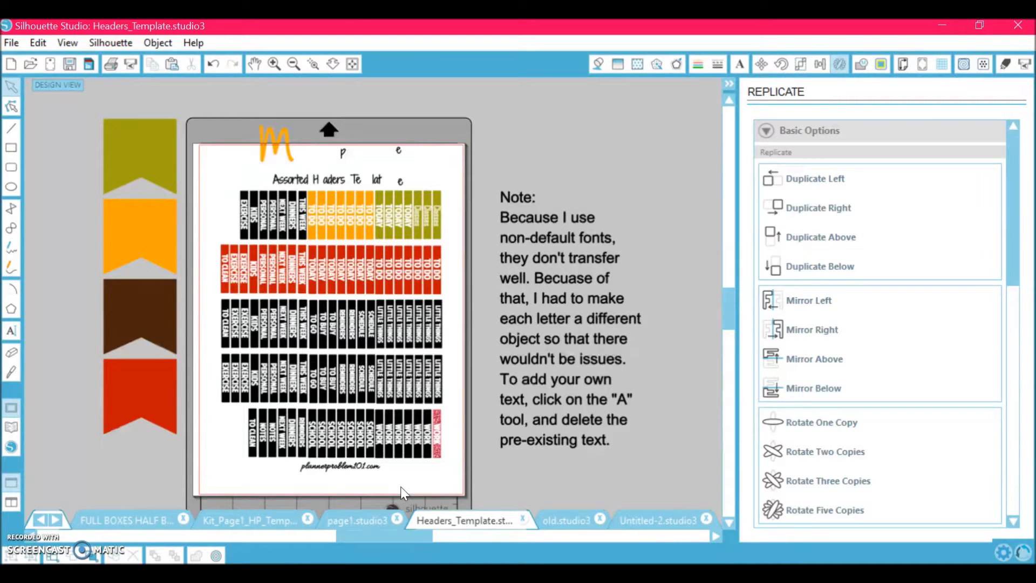
- Set the fill color of one TODAY letter in the first row to dark gray 333333 and deselect it
click(410, 208)
click(597, 64)
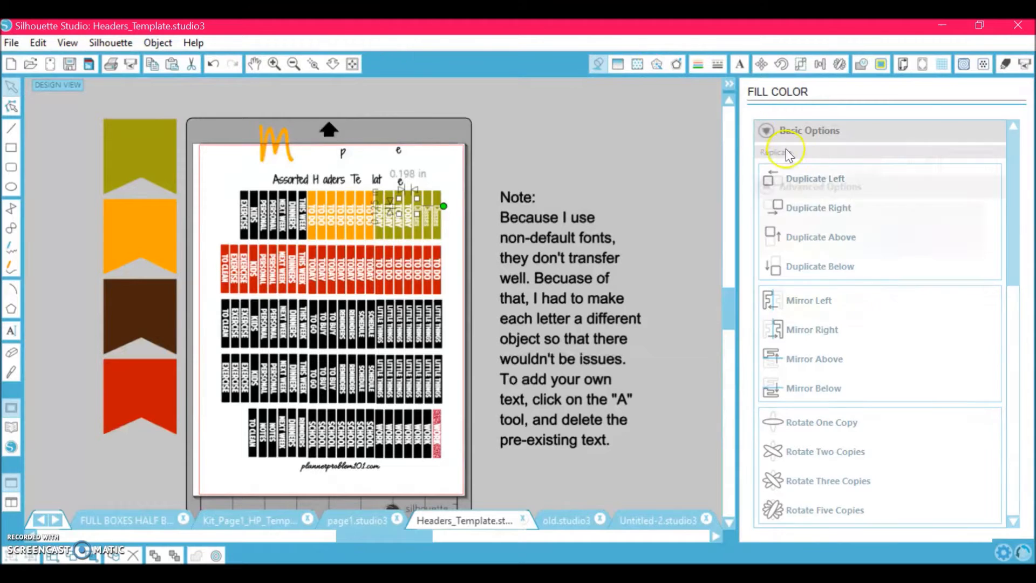
click(830, 173)
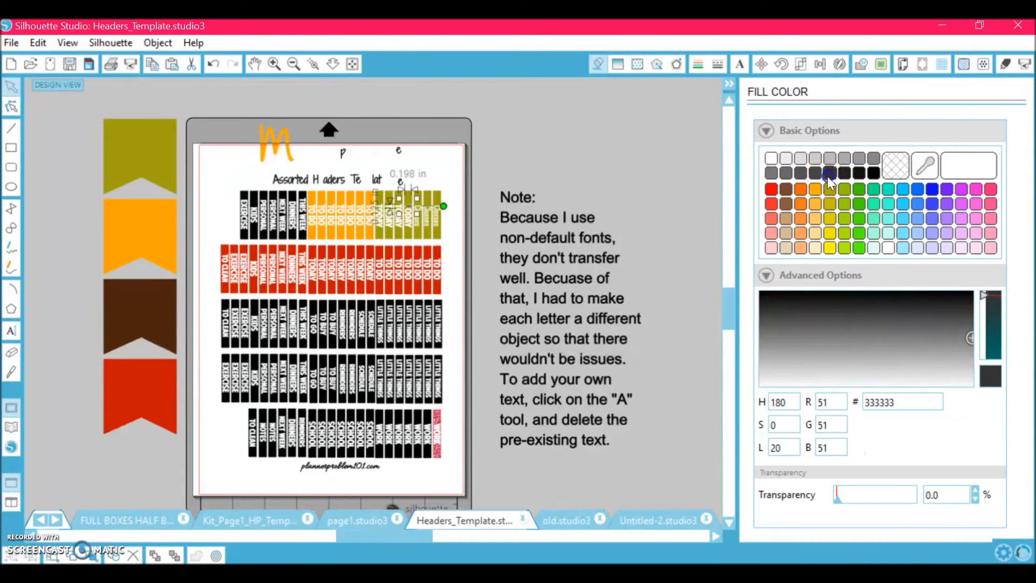
click(536, 175)
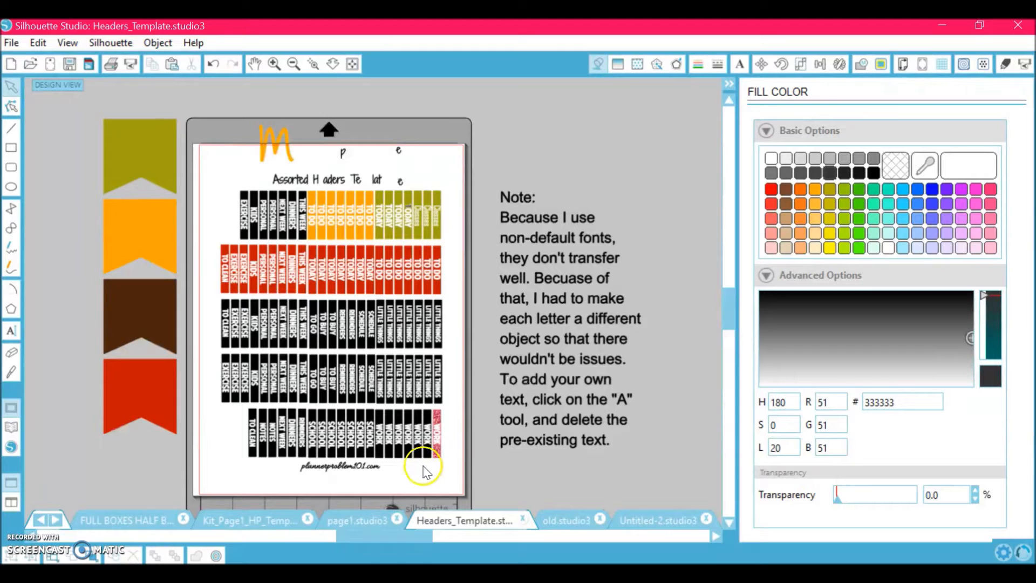
- Delete the plannerproblem101.com text below the last header row
drag(388, 477, 274, 469)
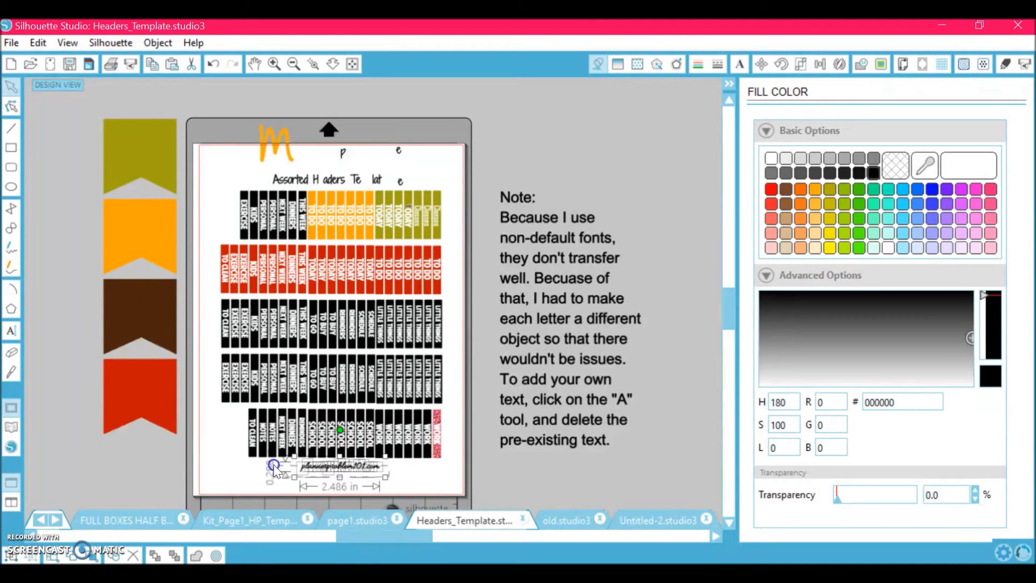
key(Delete)
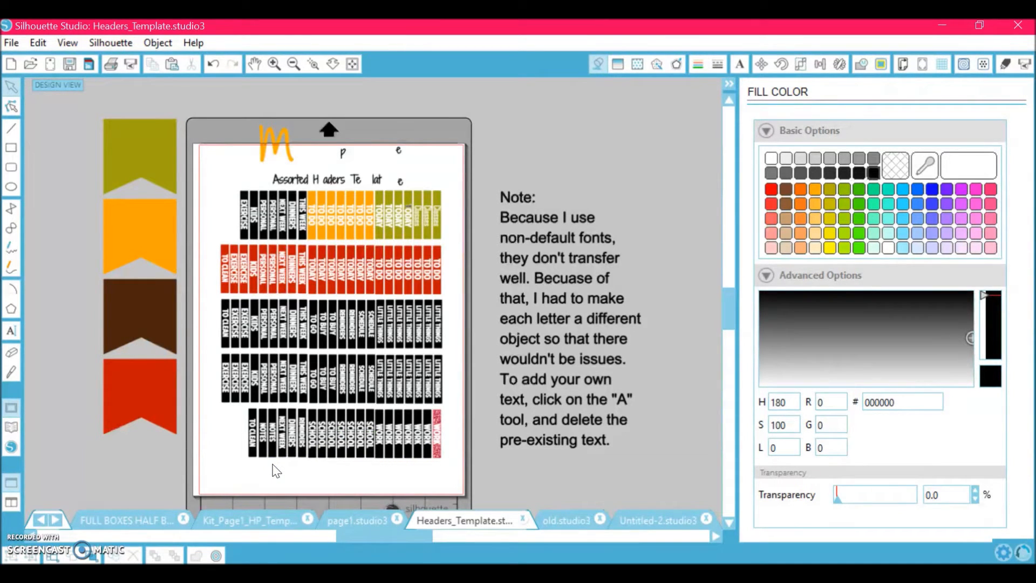
click(559, 226)
click(611, 303)
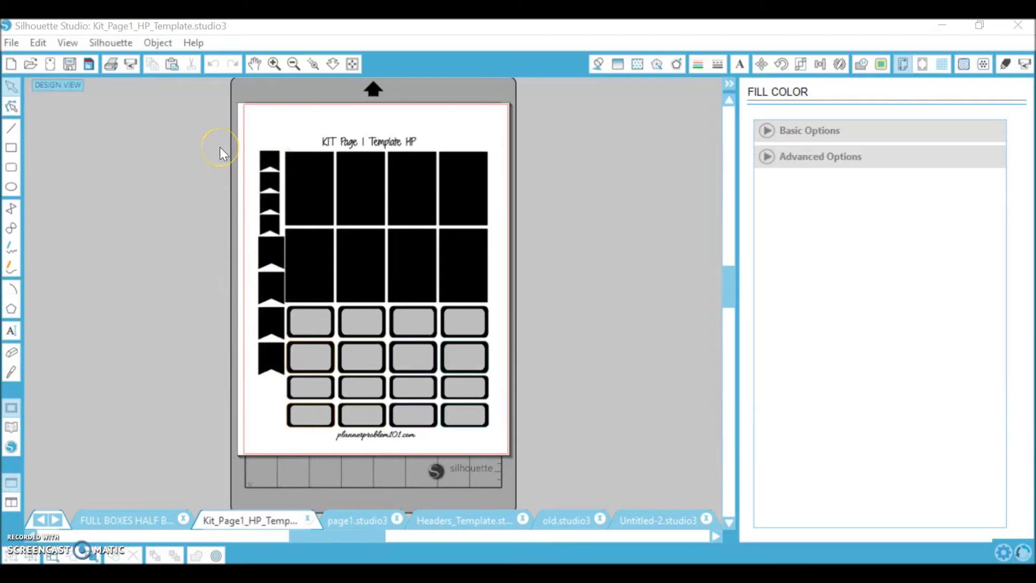
- Examine the finished Thanksgiving kit in page1.studio3 and compare it with the blank Kit_Page1_HP_Template and FULL BOXES HALF BOXES HP TEMPLATE documents
click(358, 520)
click(296, 64)
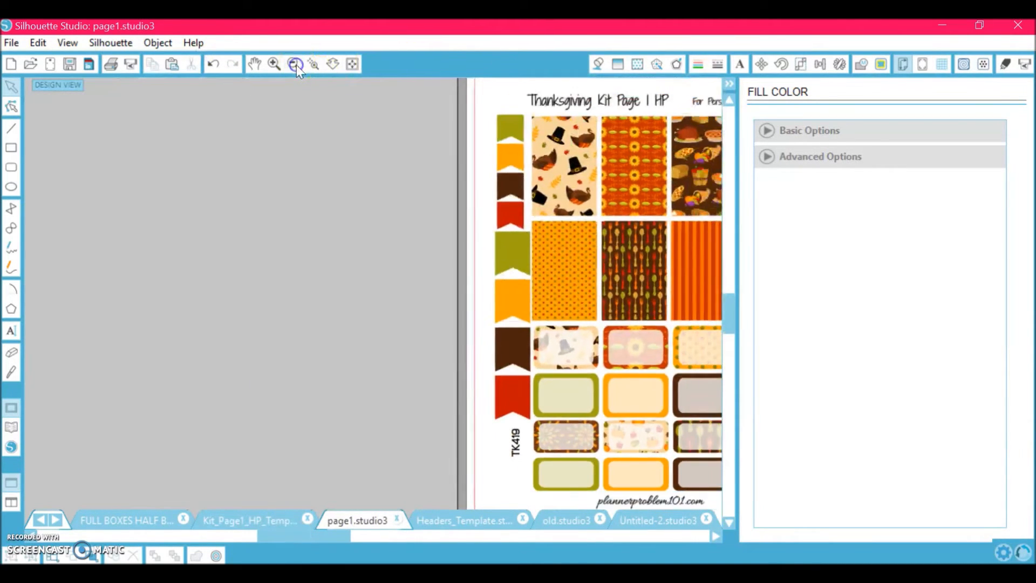
scroll(223, 271, right, 5)
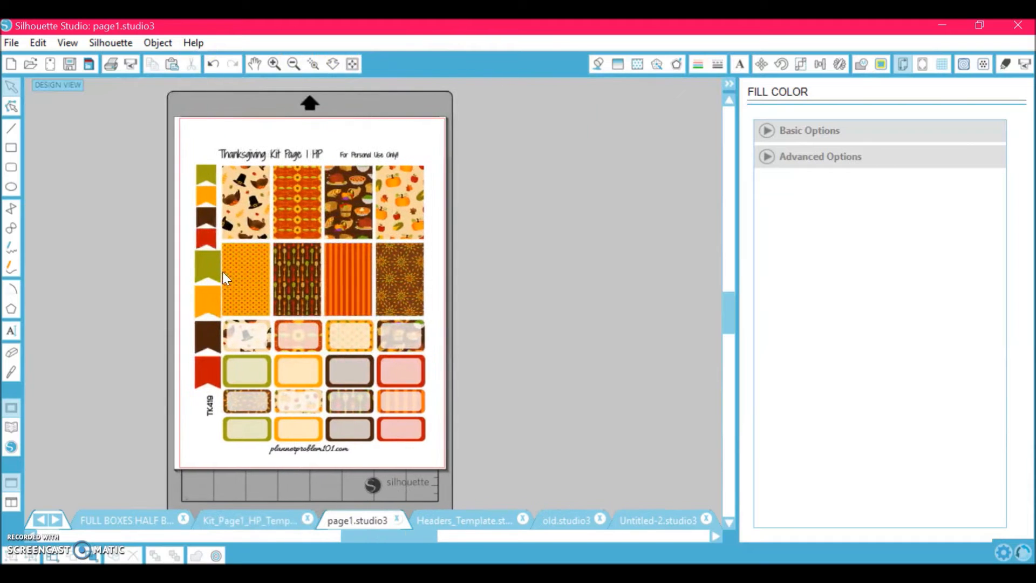
click(273, 64)
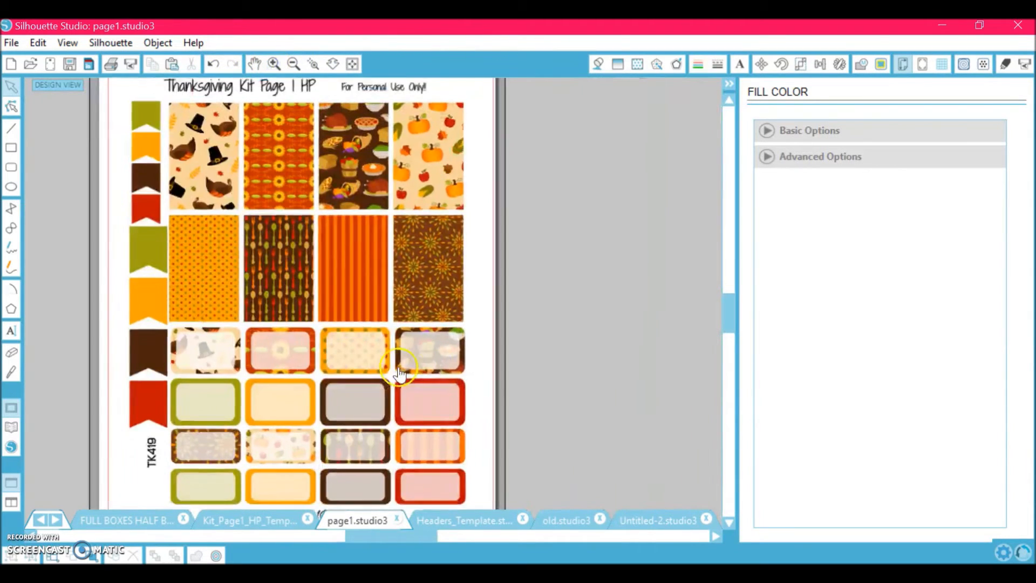
scroll(627, 306, left, 2)
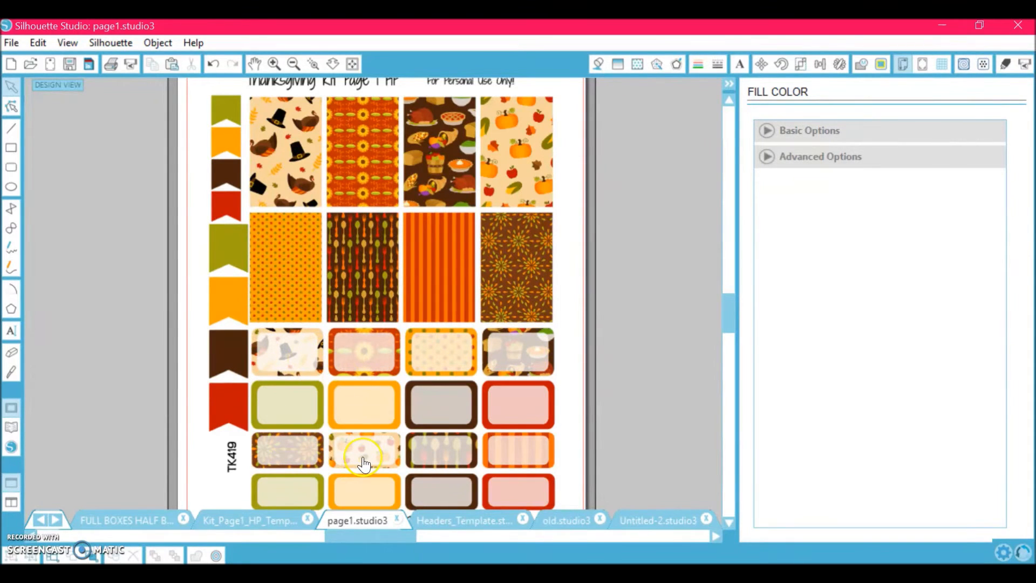
click(259, 526)
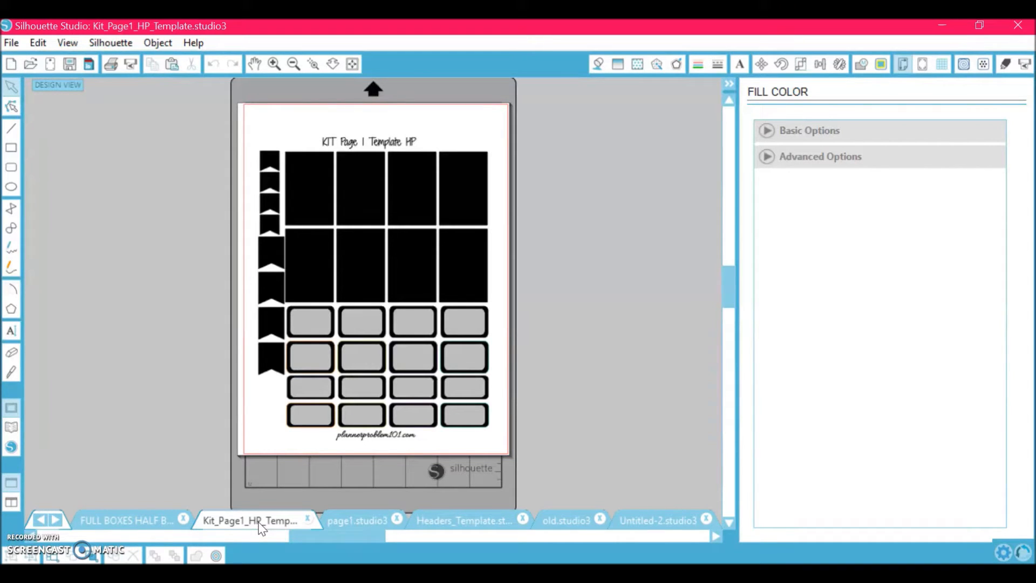
click(131, 520)
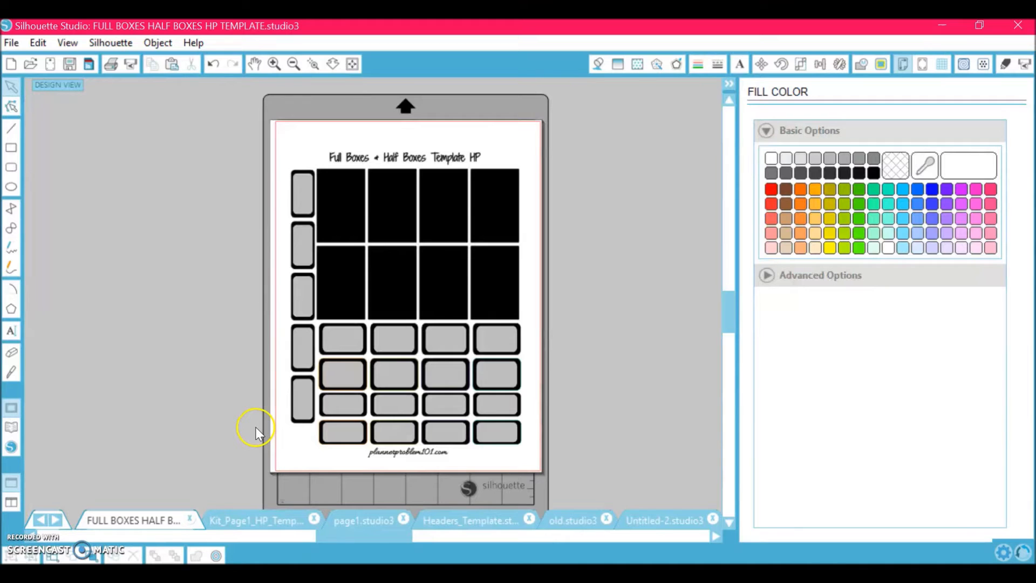
- Switch to Kit_Page1_HP_Template and open the Girls Night folder of patterns in the design library
click(232, 520)
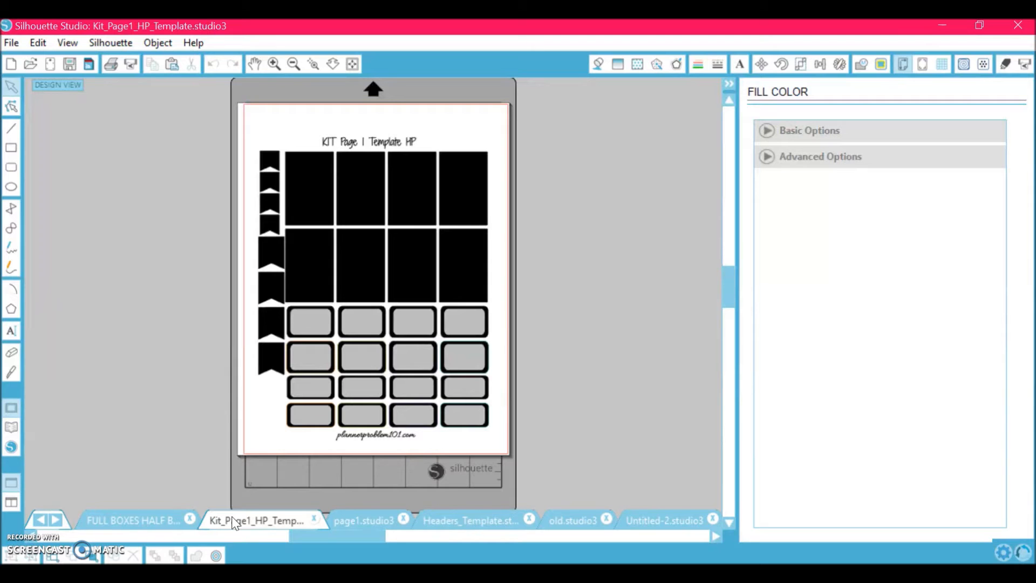
click(275, 64)
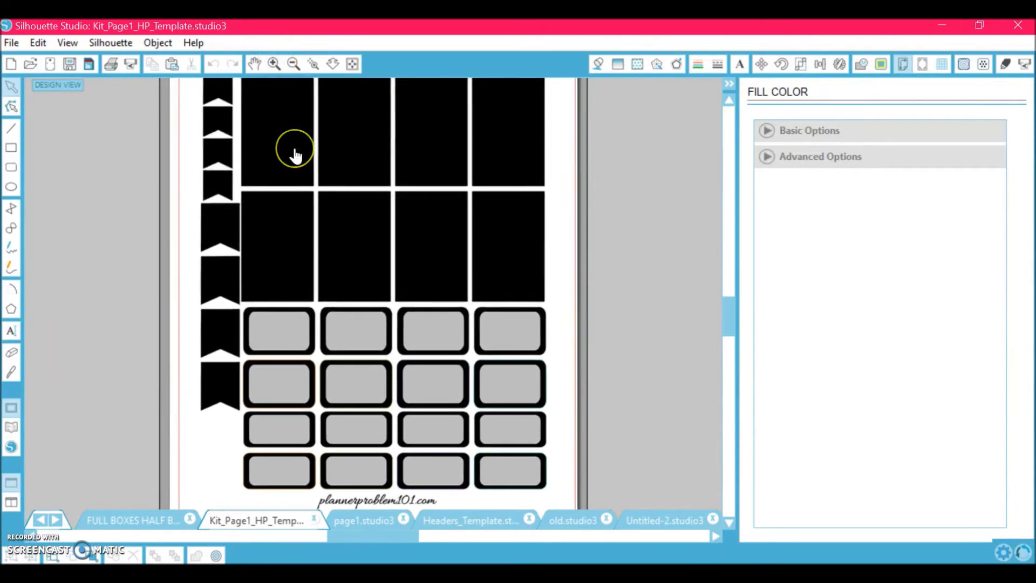
scroll(291, 152, up, 2)
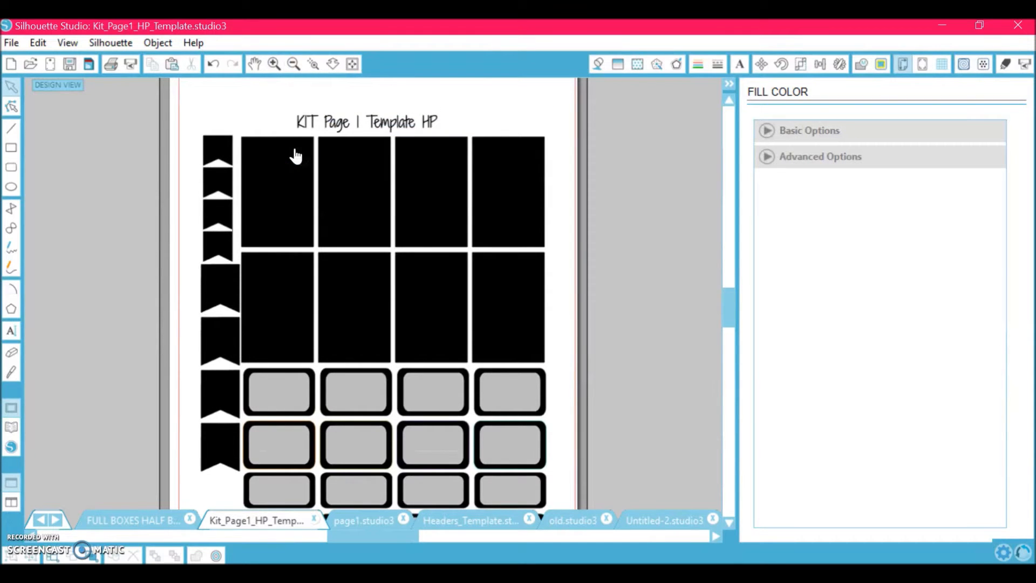
click(11, 427)
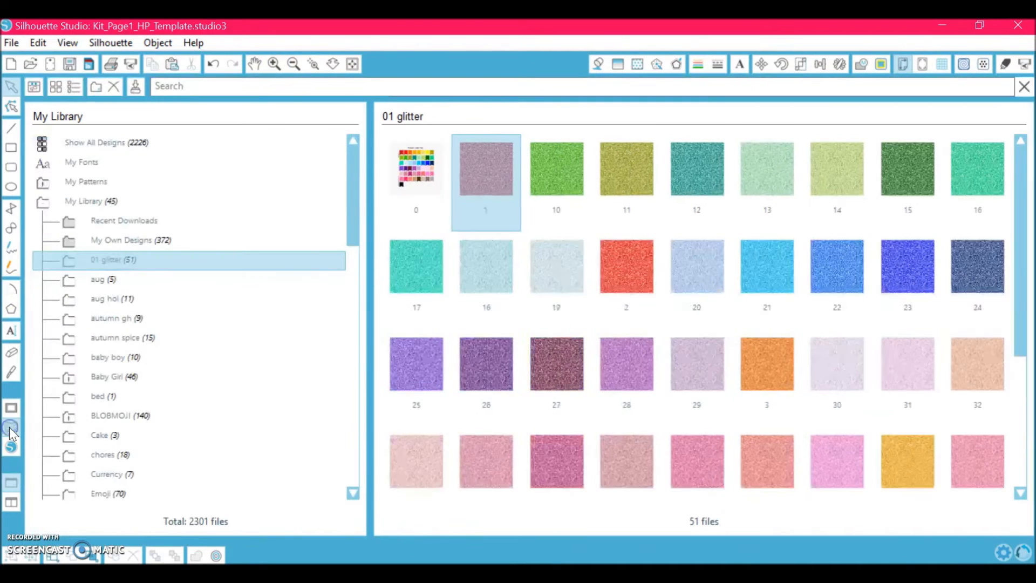
drag(351, 216, 365, 325)
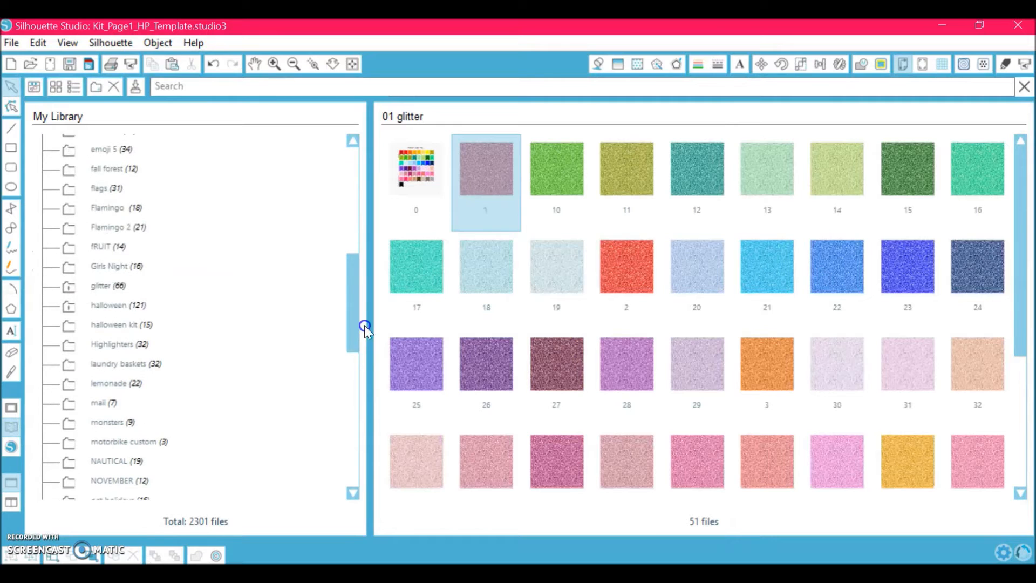
click(124, 272)
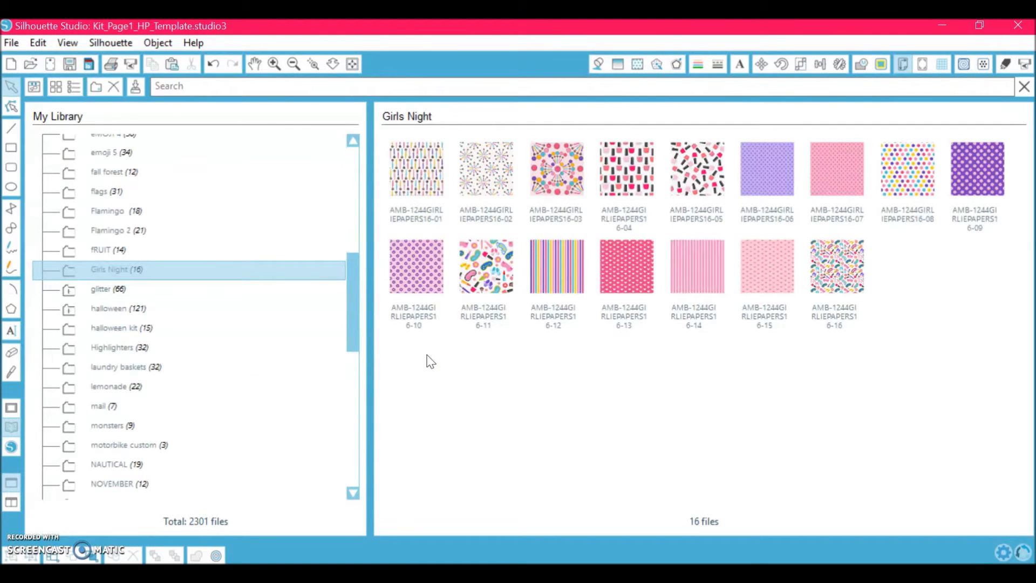
drag(482, 264, 471, 280)
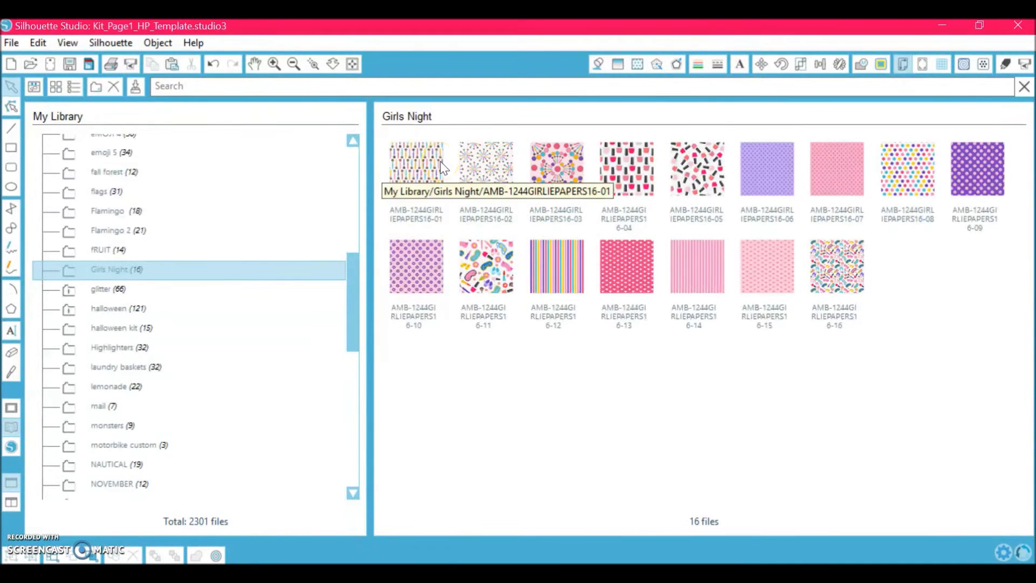
click(11, 408)
click(11, 427)
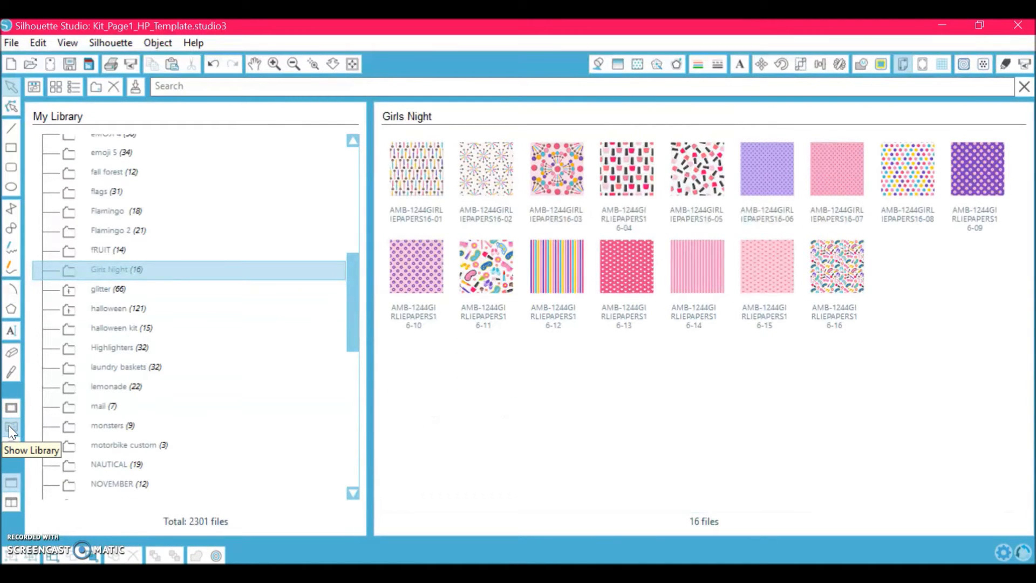
click(11, 408)
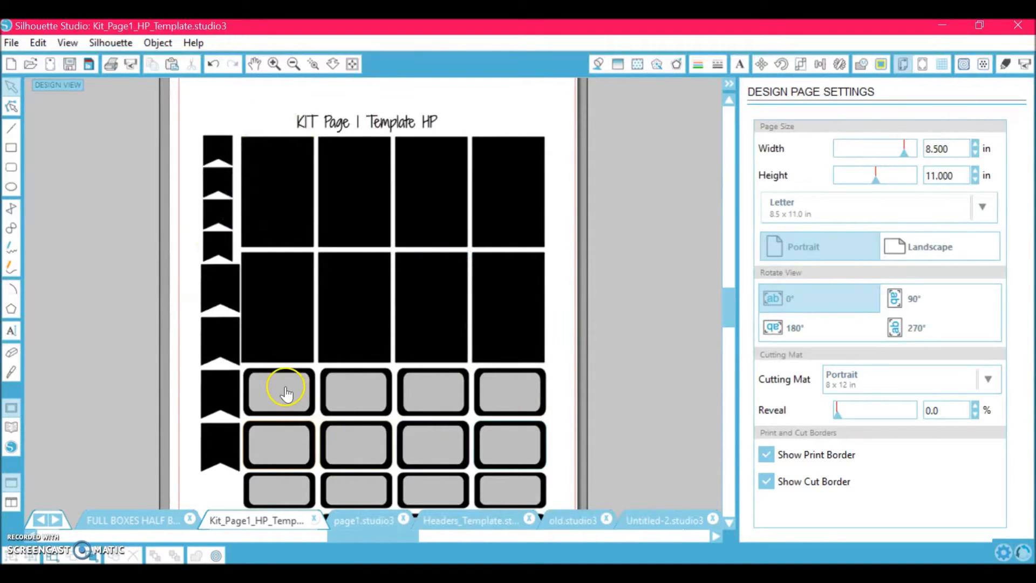
scroll(284, 392, down, 2)
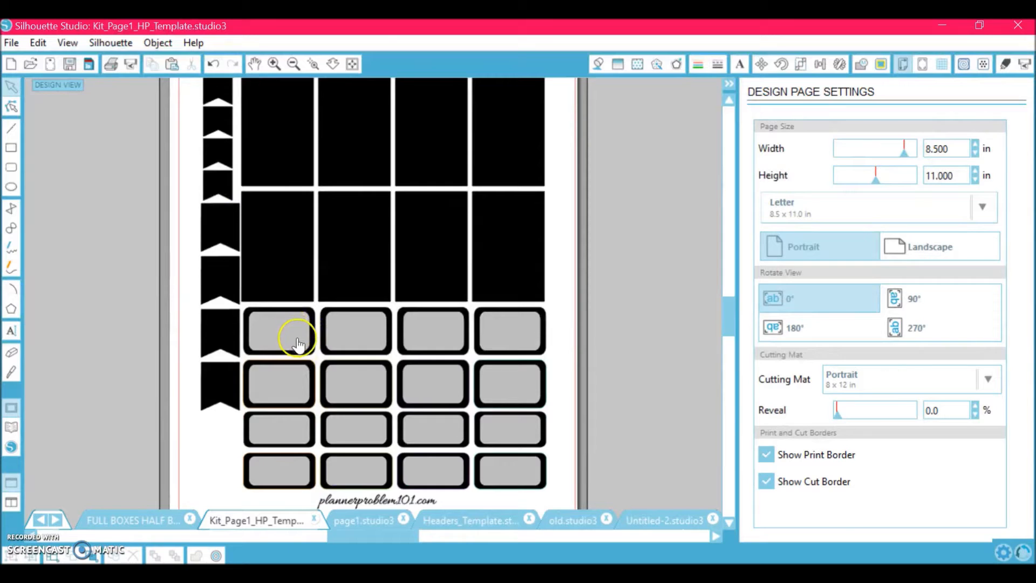
click(273, 326)
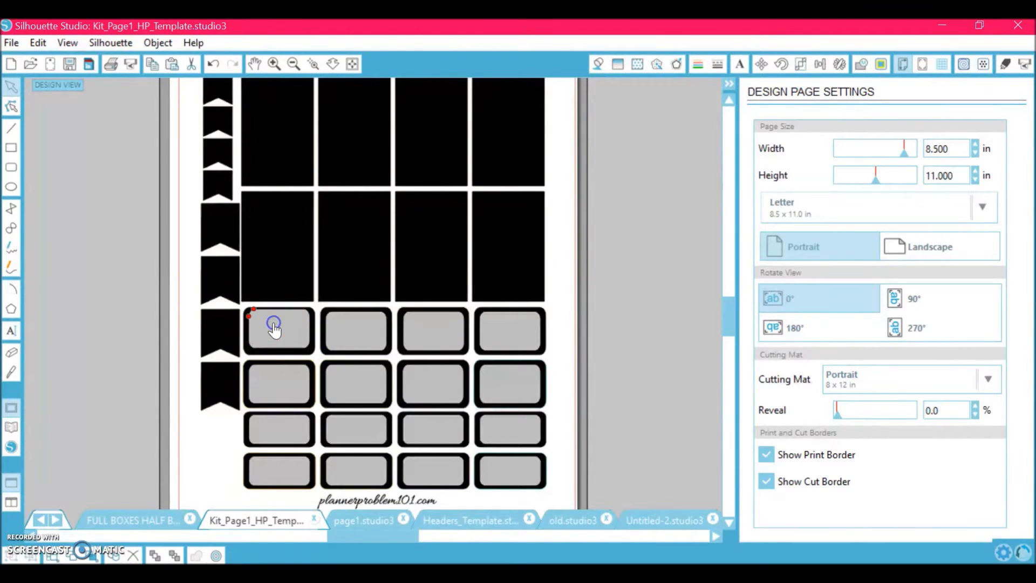
scroll(286, 341, up, 2)
key(ctrl+z)
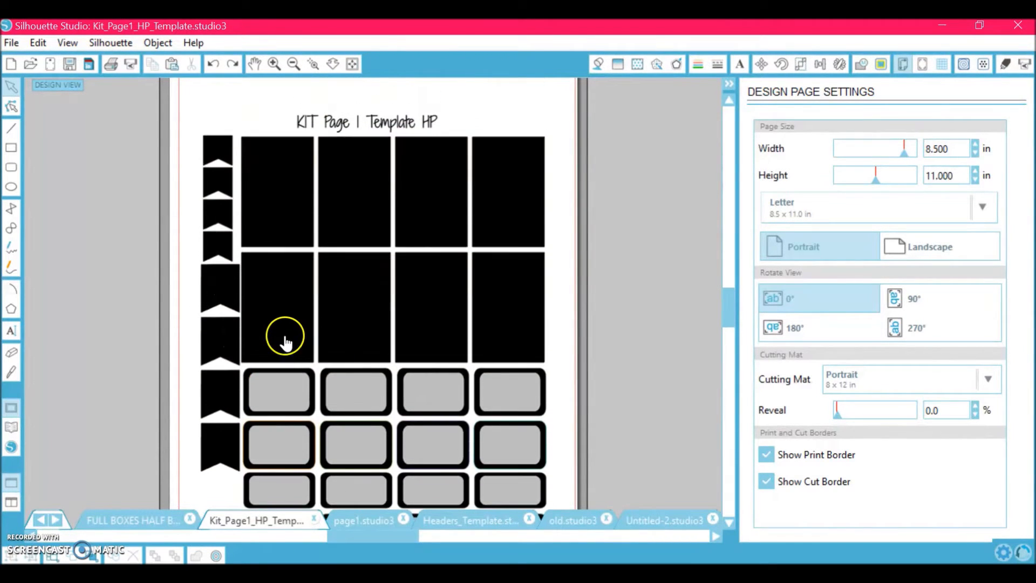
- Try a green fill on the frame of the first rounded half box below the full boxes, and undo it
click(312, 410)
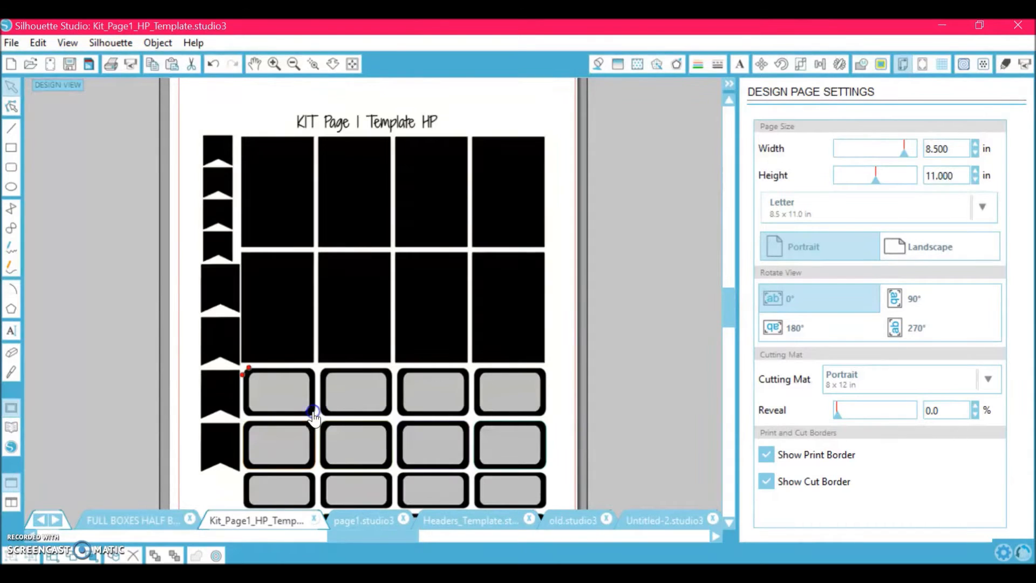
click(605, 63)
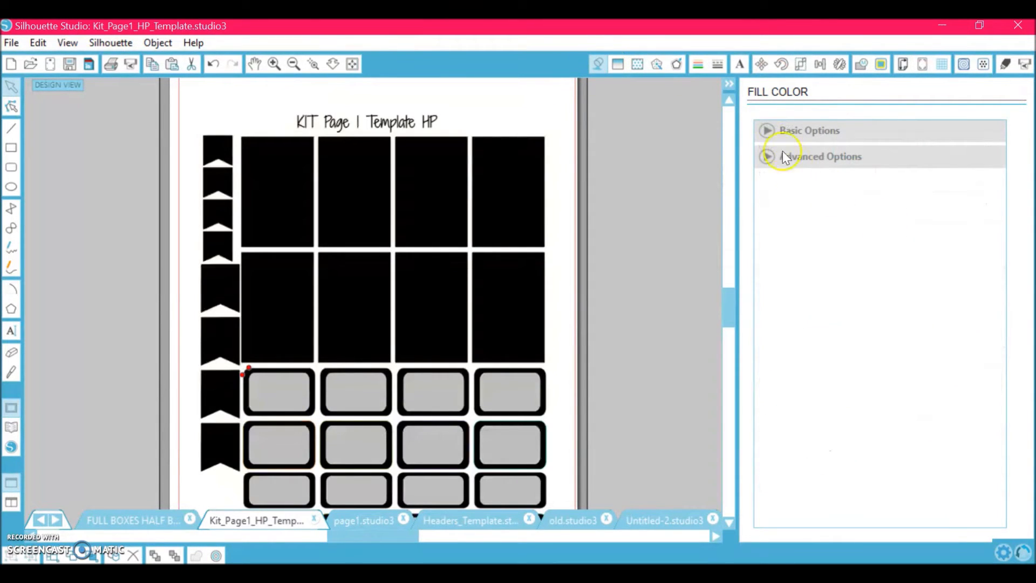
click(769, 130)
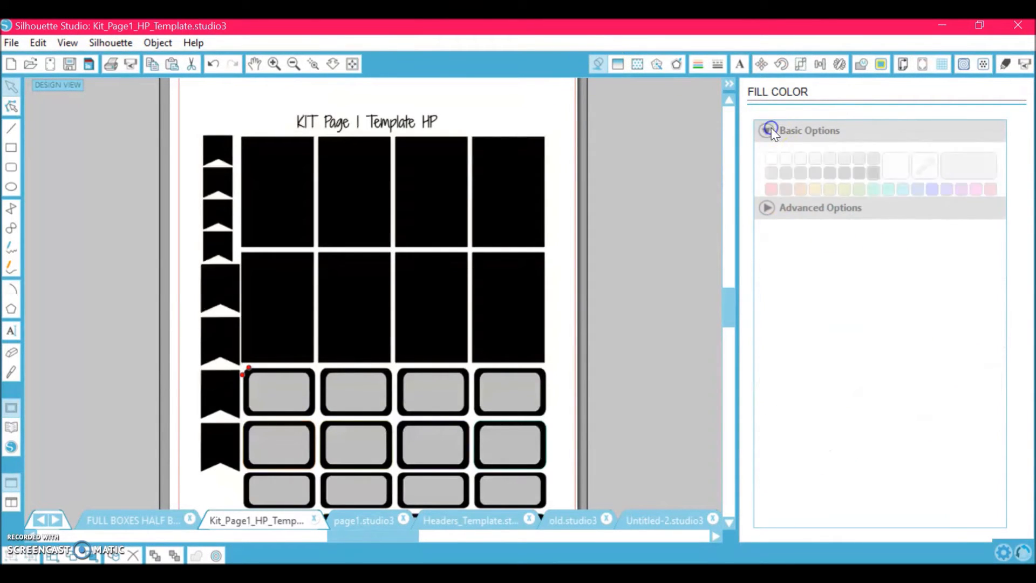
click(873, 188)
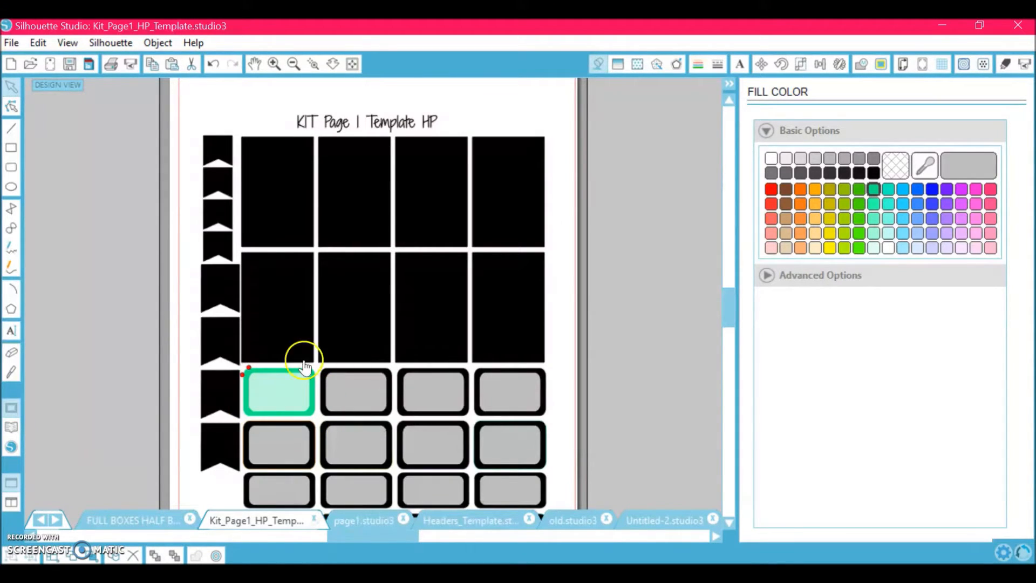
key(ctrl+z)
click(167, 288)
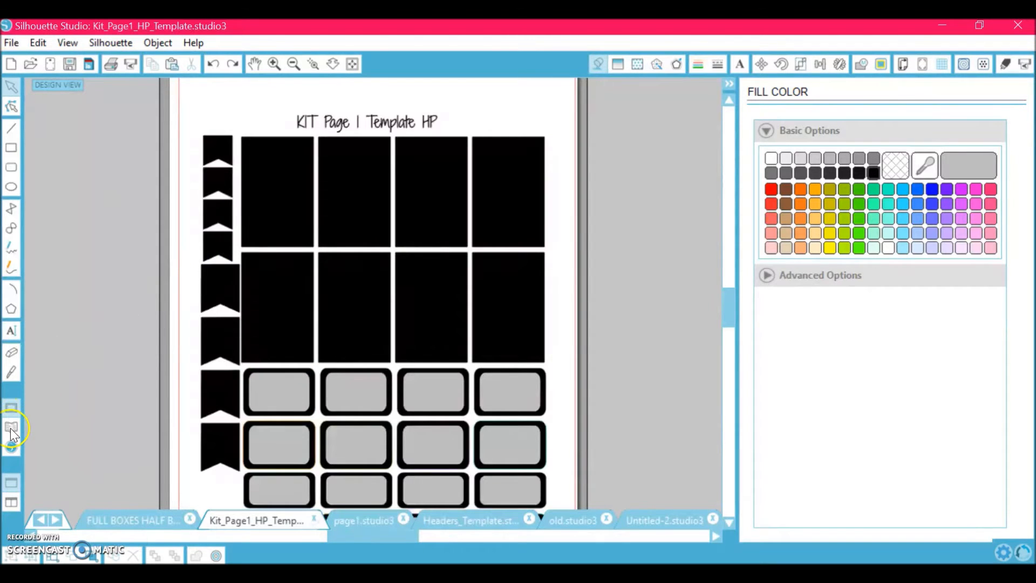
- Fill the first full box in the upper row with the Girls Night library pattern AMB-1244GIRLIEPAPERS16-01
click(257, 202)
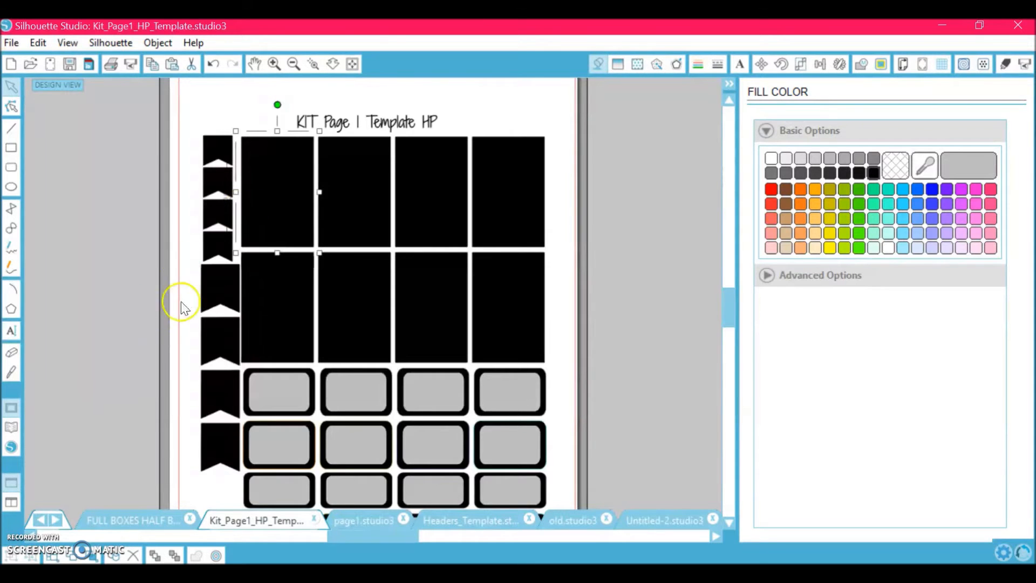
click(11, 431)
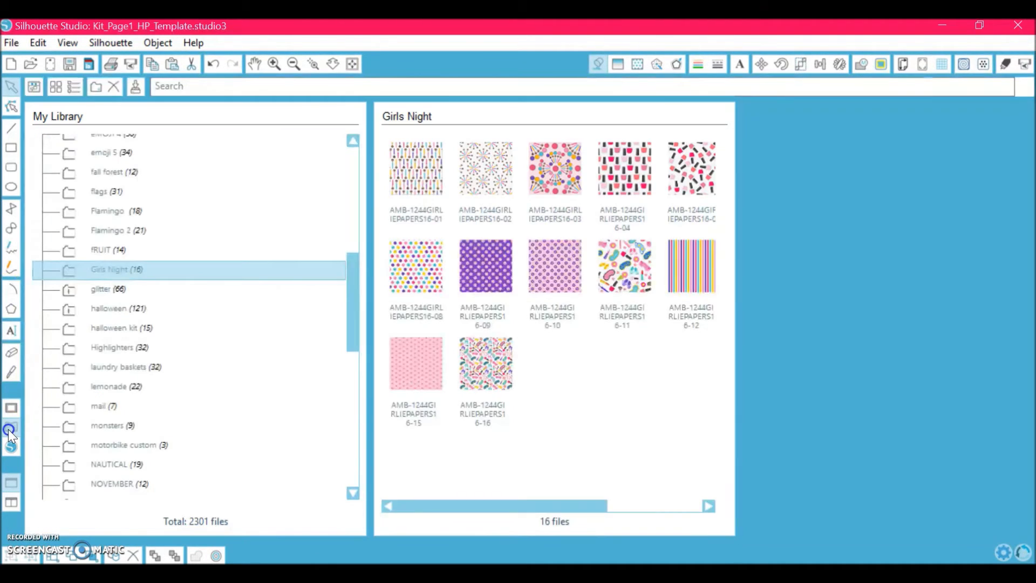
click(429, 148)
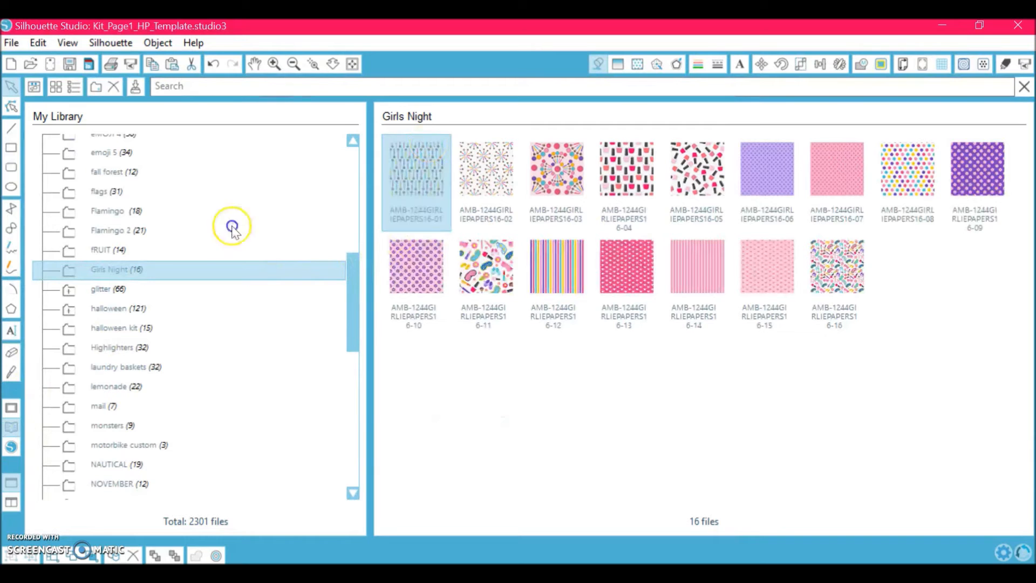
click(12, 408)
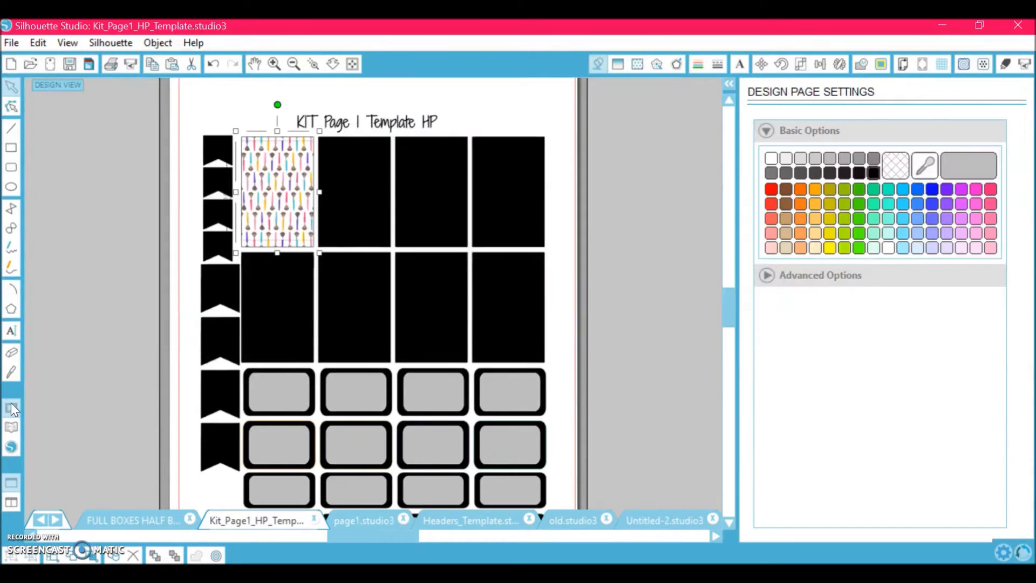
- Set the fill pattern scale of the first full box to 100% in the advanced pattern options
click(273, 64)
click(272, 64)
scroll(475, 162, left, 3)
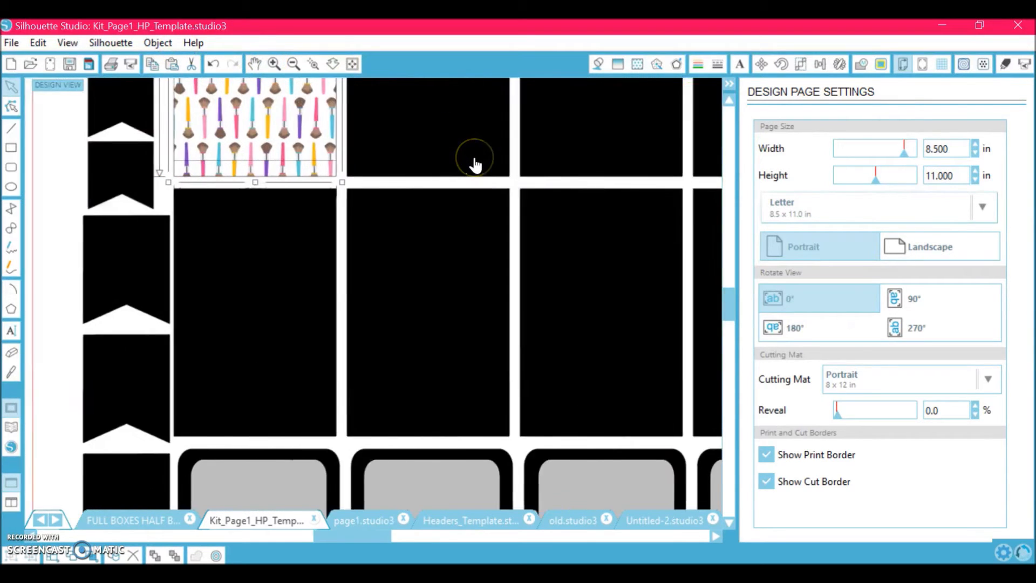
scroll(408, 135, up, 4)
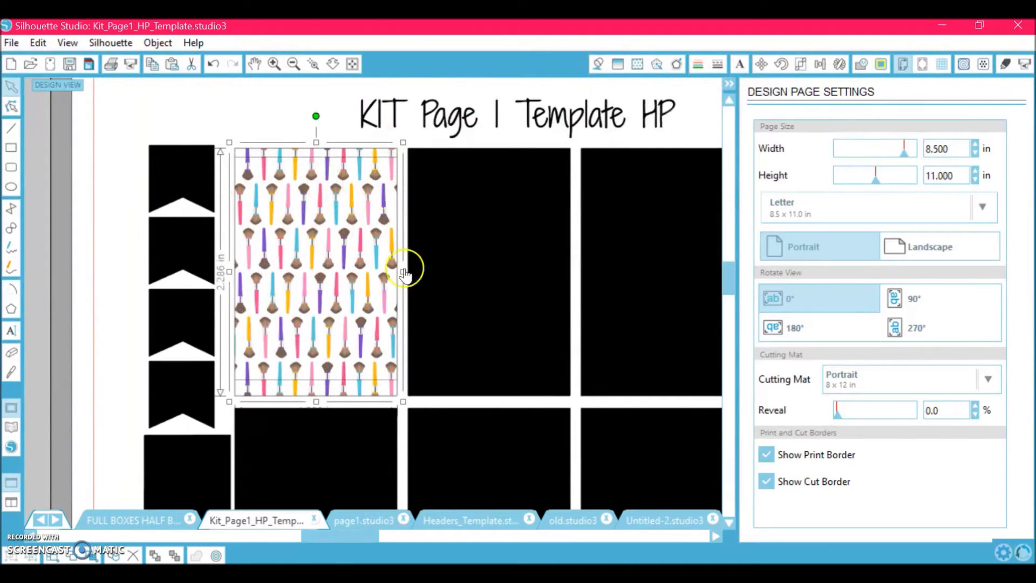
click(642, 70)
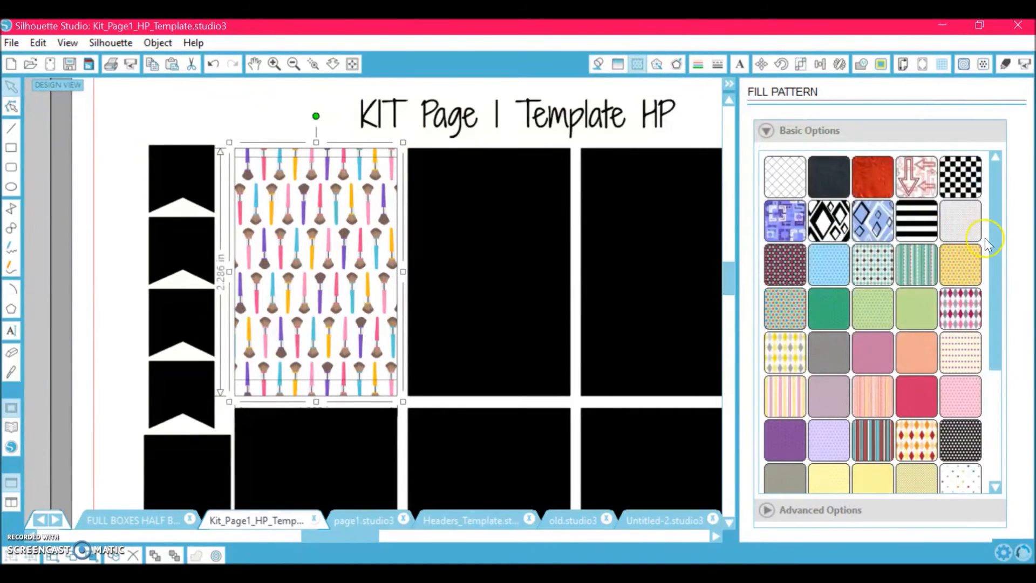
click(771, 510)
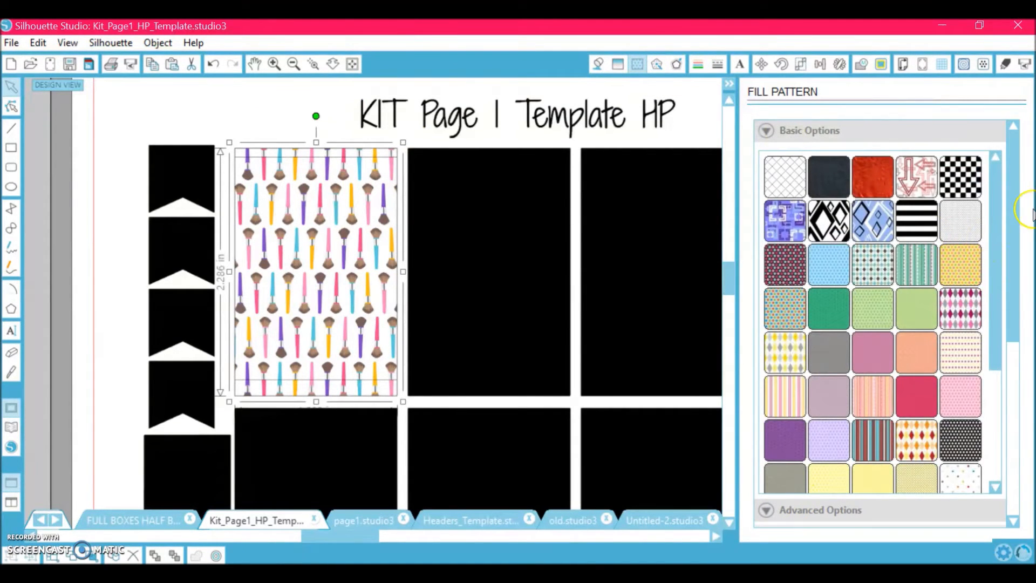
drag(1016, 213, 1015, 438)
drag(956, 405, 906, 400)
text(100)
key(Return)
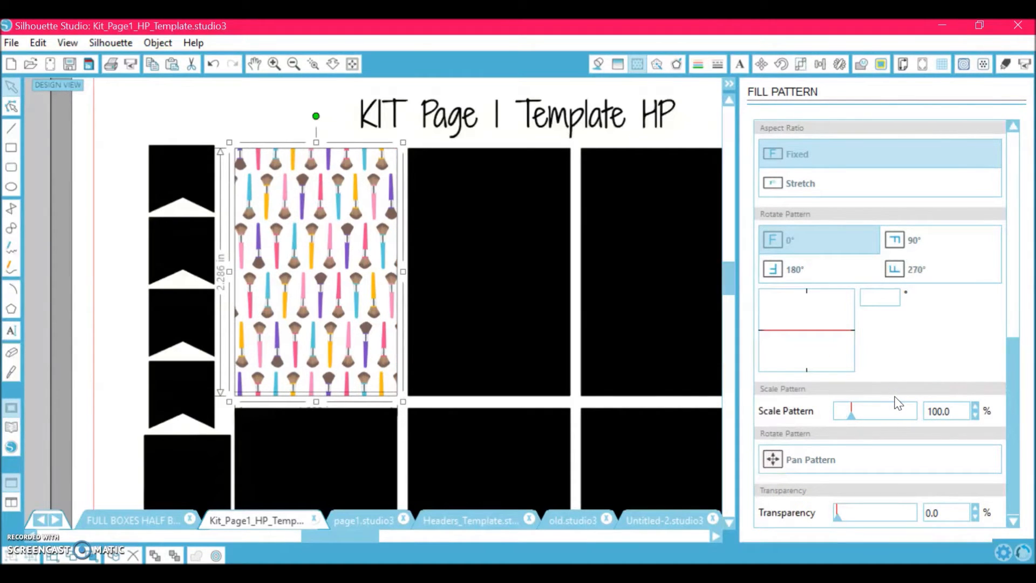
- Pan the makeup brush pattern slightly within the first full box and set its scale to 110%
click(781, 458)
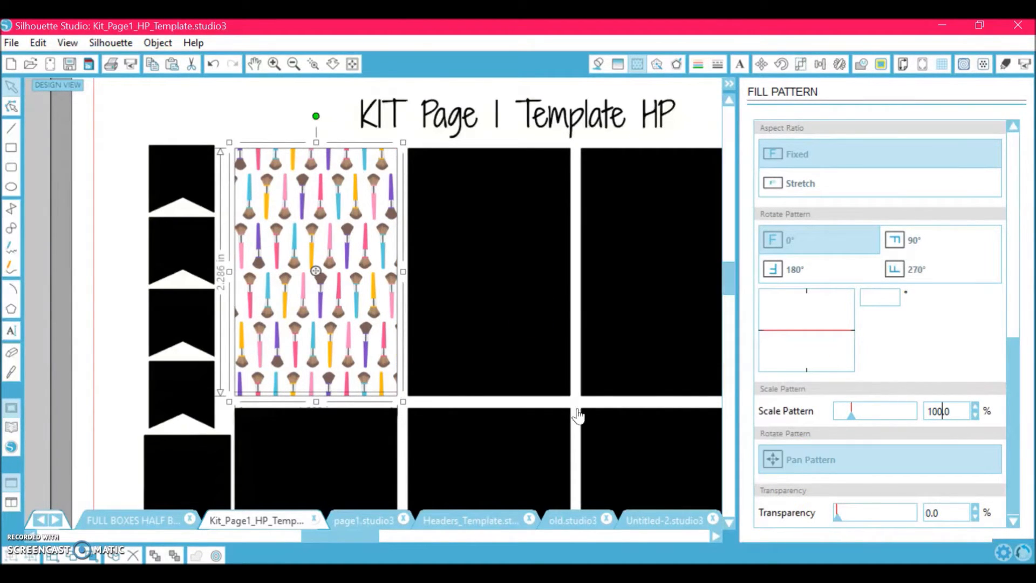
mouse_move(317, 270)
mouse_down()
mouse_move(325, 287)
mouse_move(320, 273)
mouse_up()
double_click(961, 412)
text(1)
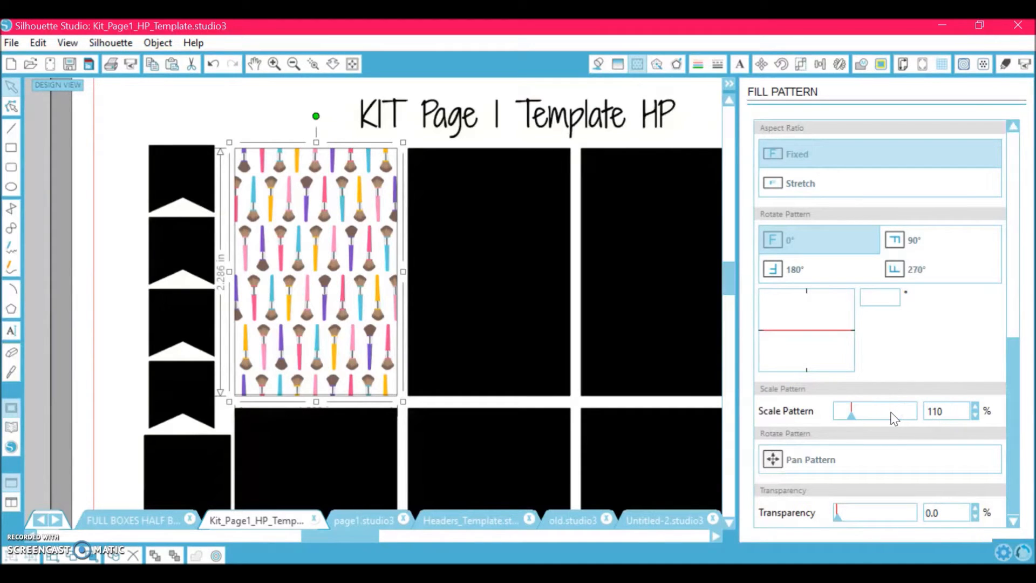
text(10)
key(Return)
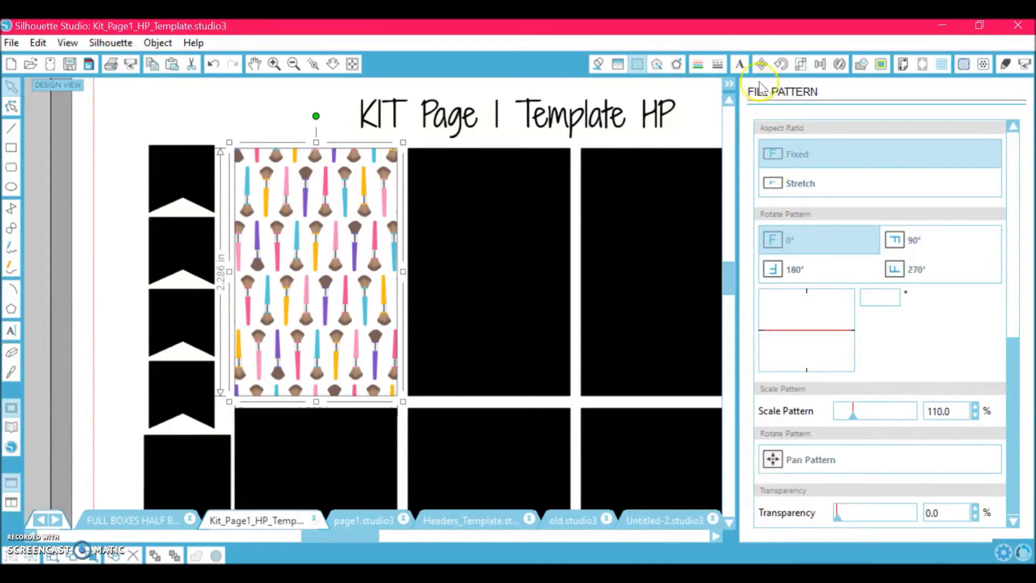
click(255, 131)
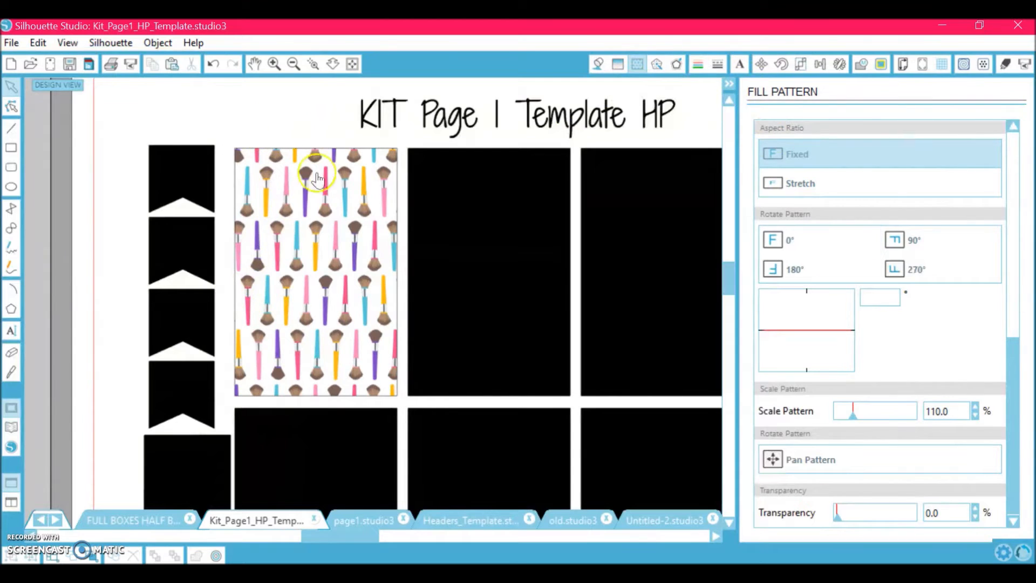
- Remove the outline of the first full box by making its line color transparent, and deselect it
click(324, 244)
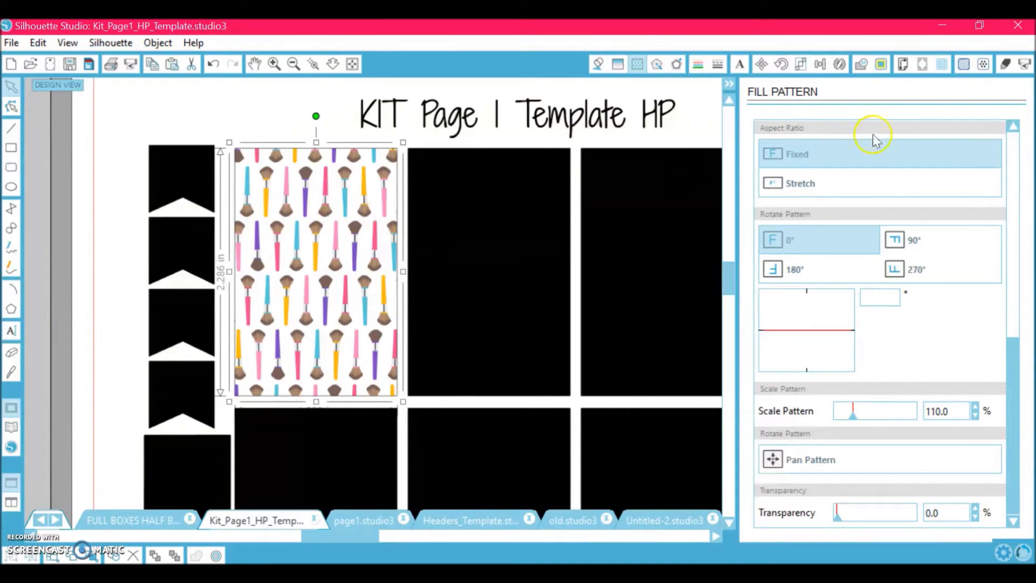
click(698, 62)
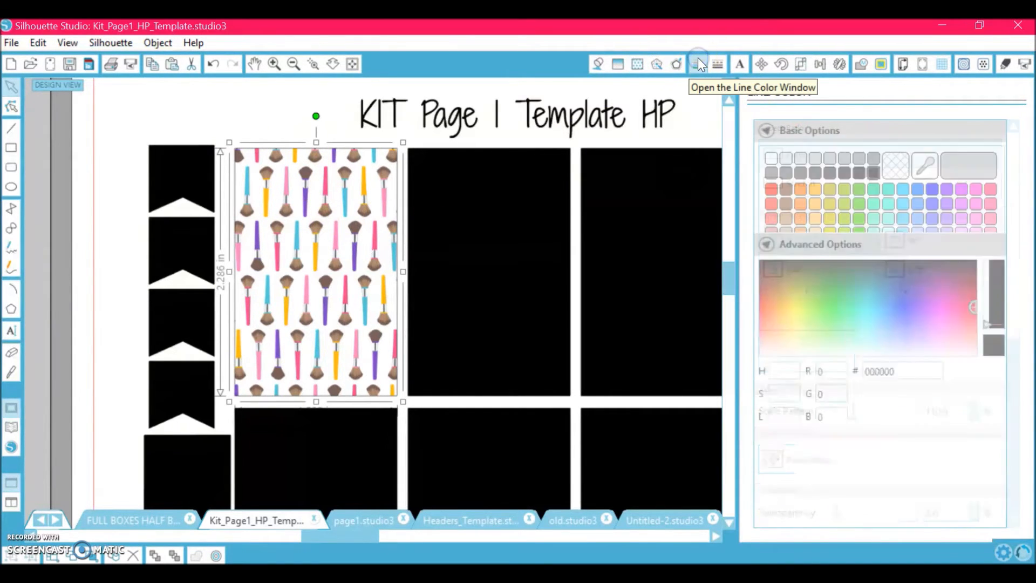
click(900, 170)
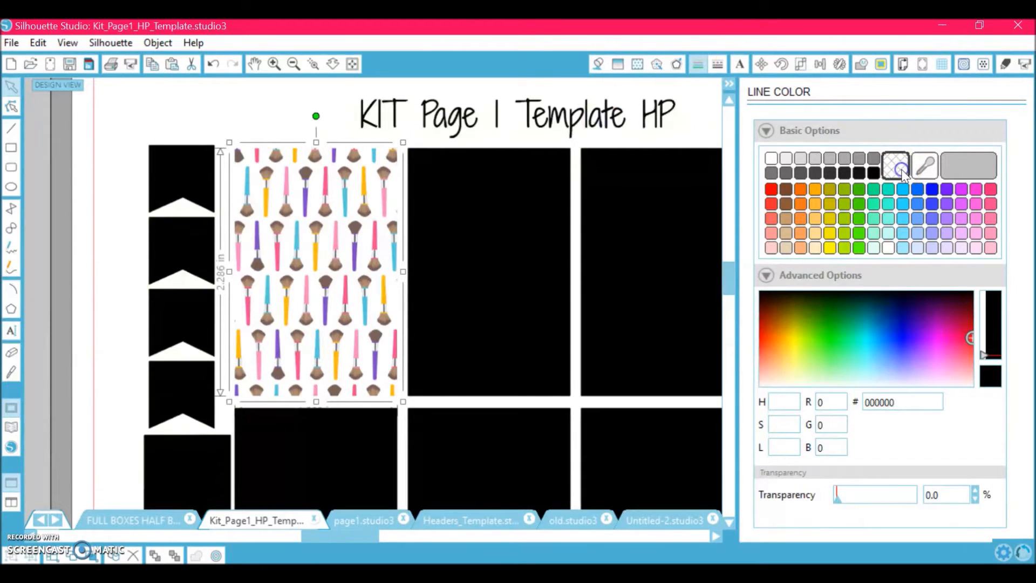
click(268, 114)
- Fill the second full box in the upper row with the Girls Night library pattern AMB-1244GIRLIEPAPERS16-03
click(454, 274)
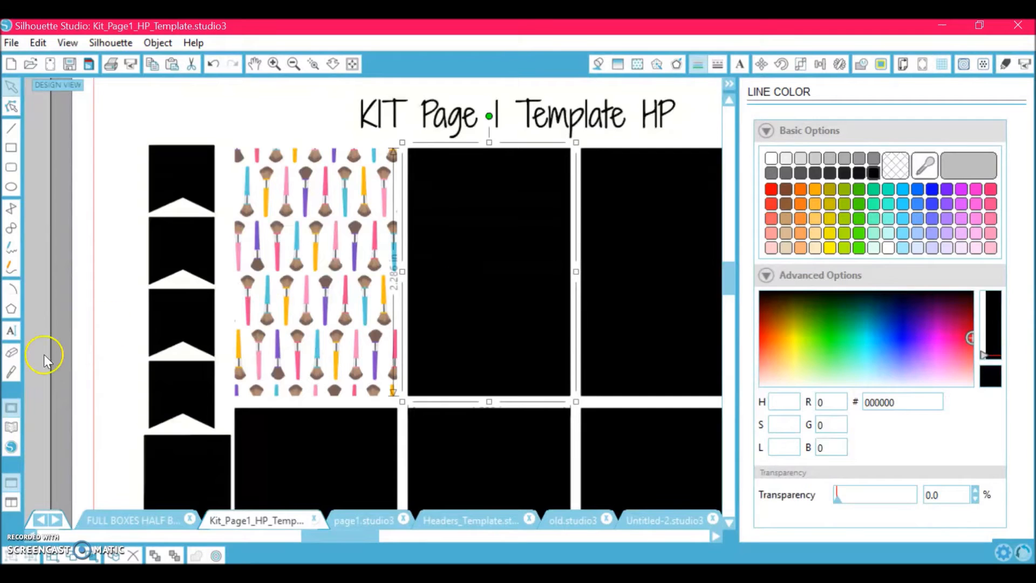
click(12, 428)
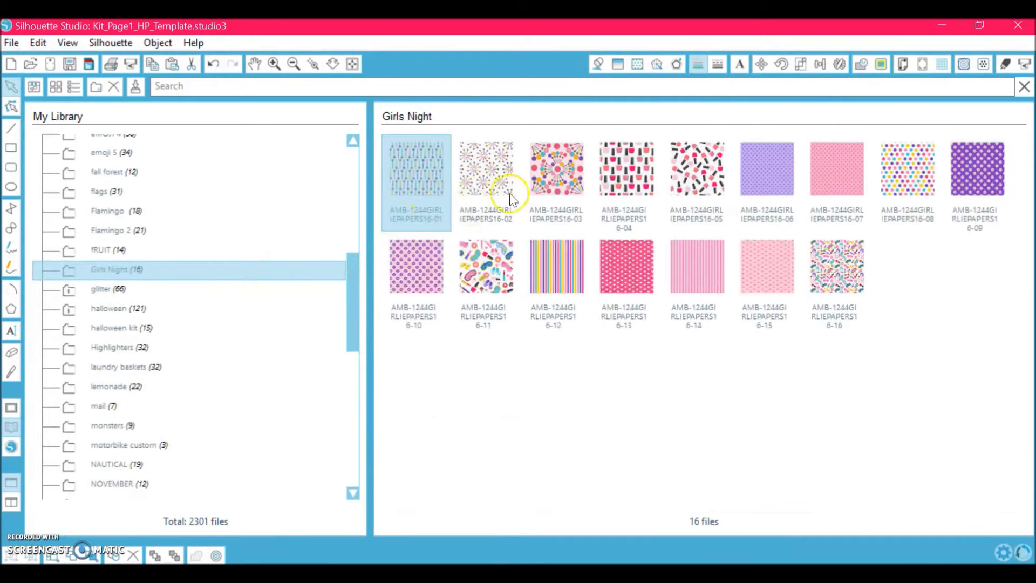
click(551, 173)
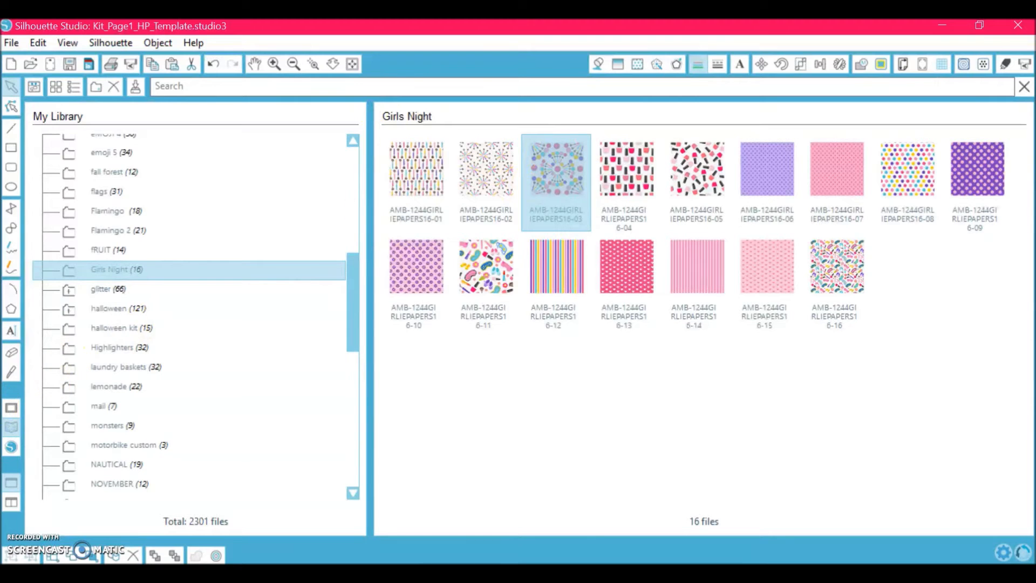
click(11, 408)
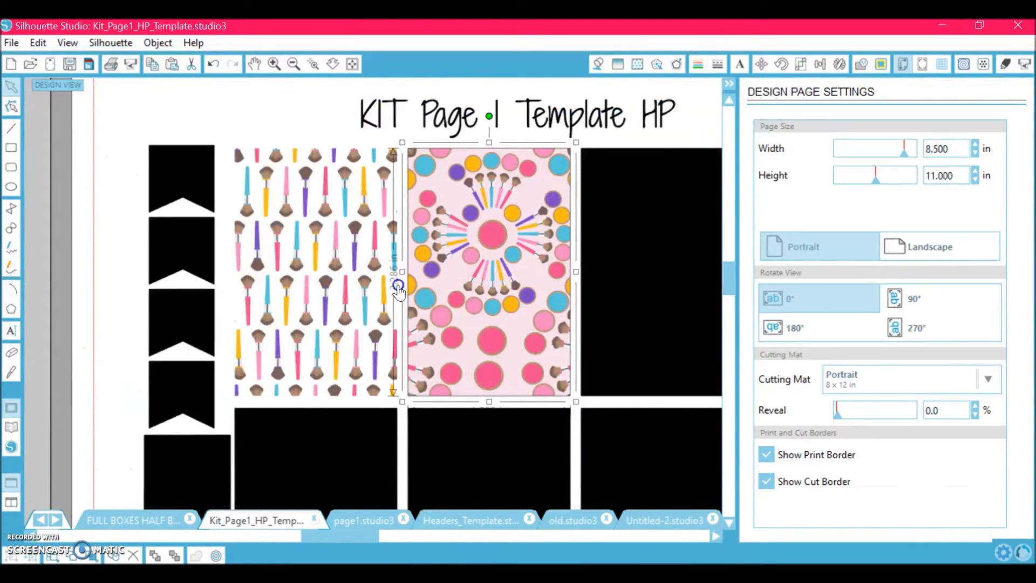
drag(398, 286, 568, 268)
- Fill the third full box in the upper row with the nail polish pattern AMB-1244GIRLIEPAPERS16-04 from the library
click(640, 264)
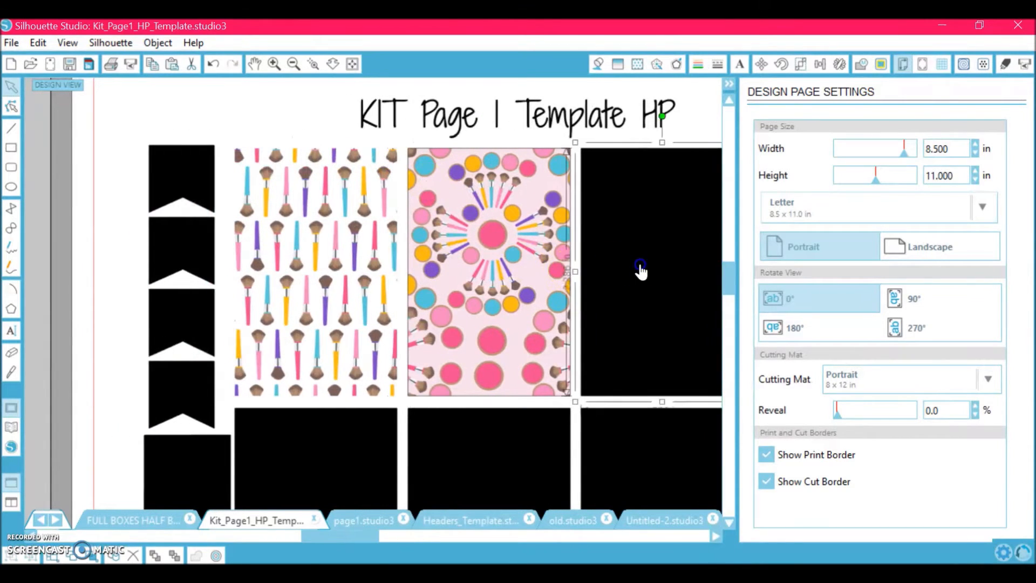
click(12, 432)
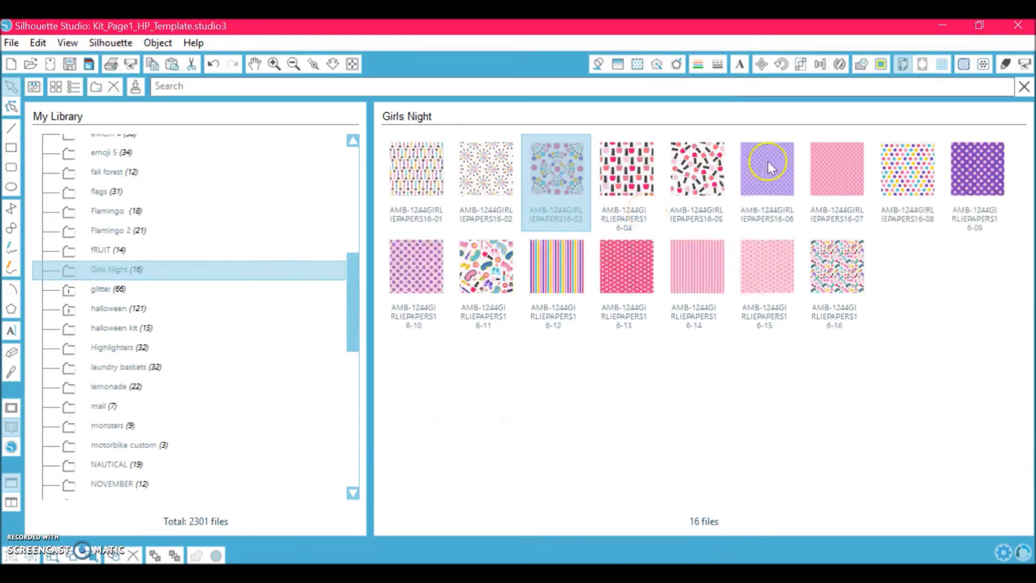
click(639, 162)
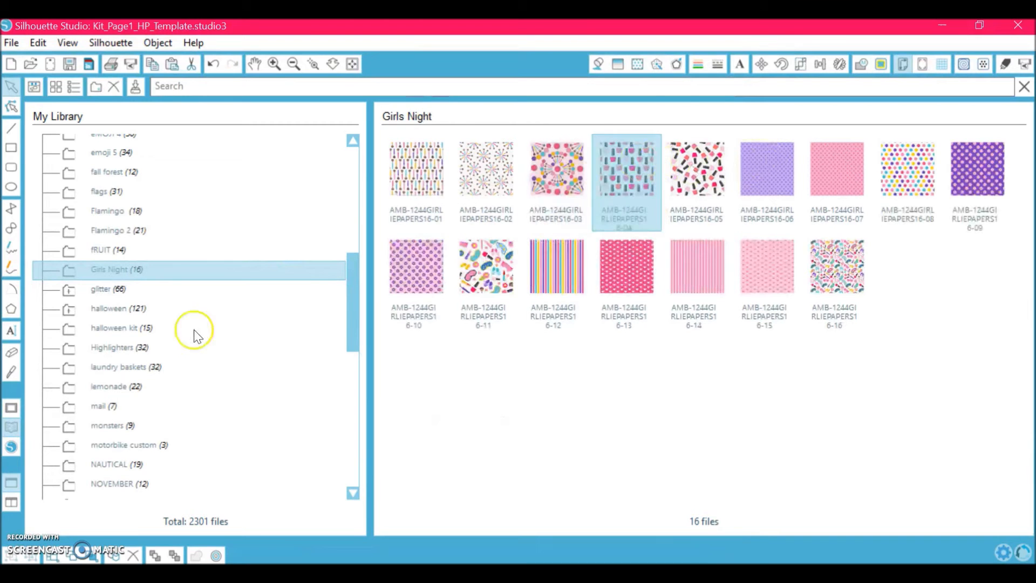
click(11, 409)
- Fill the fourth full box in the upper row with the multicolored dot pattern AMB-1244GIRLIEPAPERS16-08 from the library
click(536, 293)
click(10, 427)
click(925, 162)
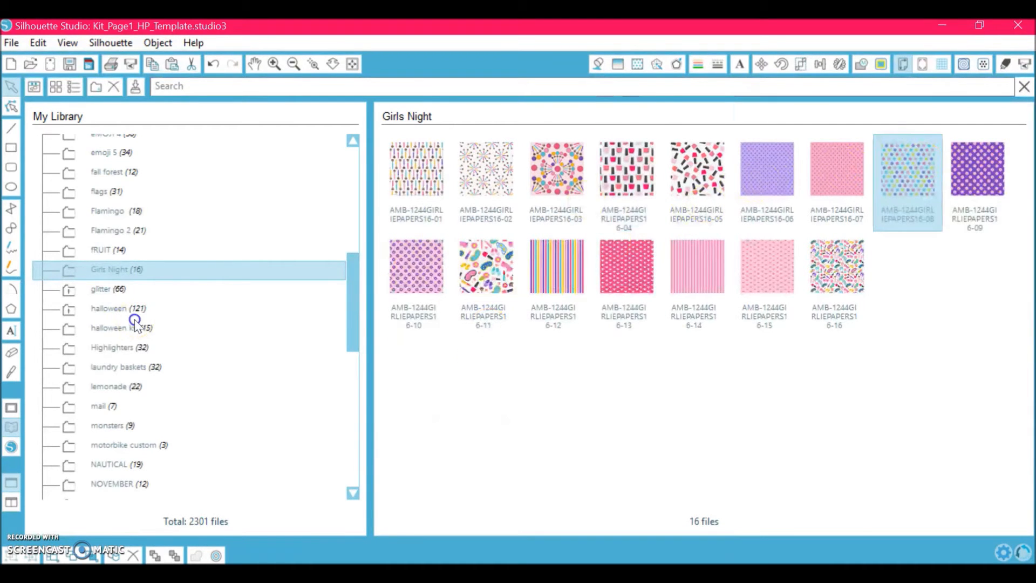
click(13, 407)
scroll(210, 407, up, 4)
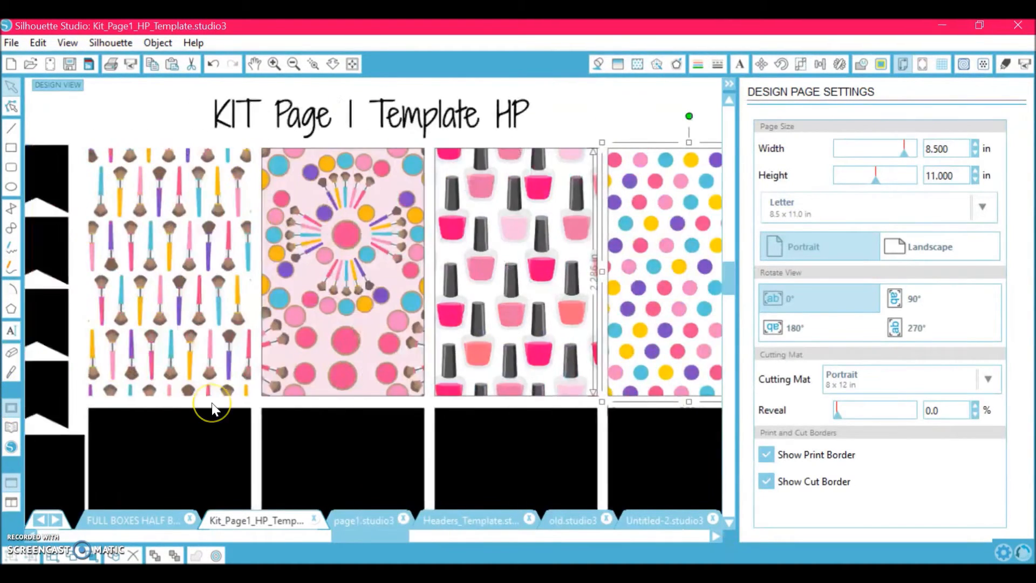
- Fill the first full box in the lower row with the purple flower pattern AMB-1244GIRLIEPAPERS16-09 from the library
click(149, 263)
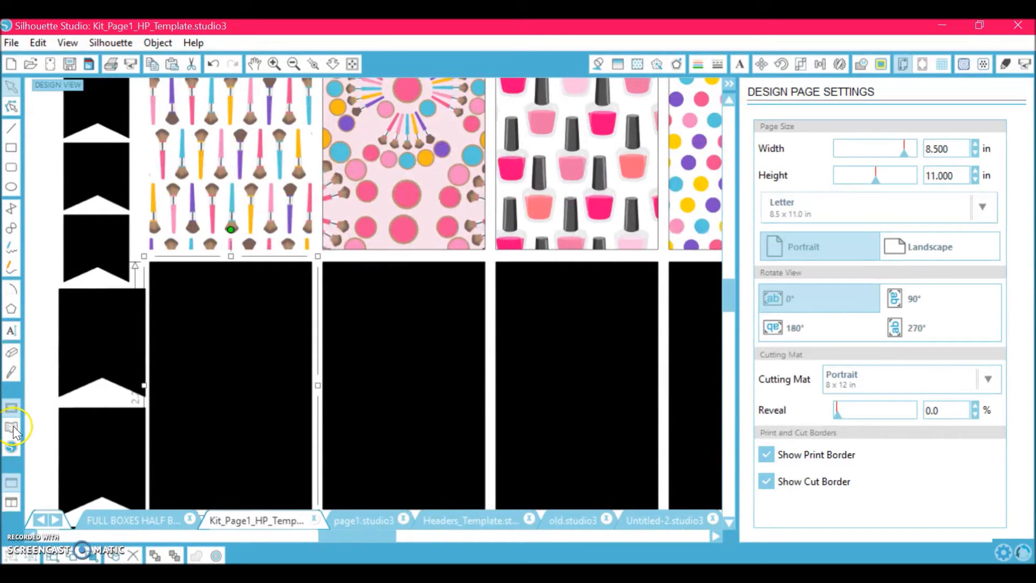
click(13, 427)
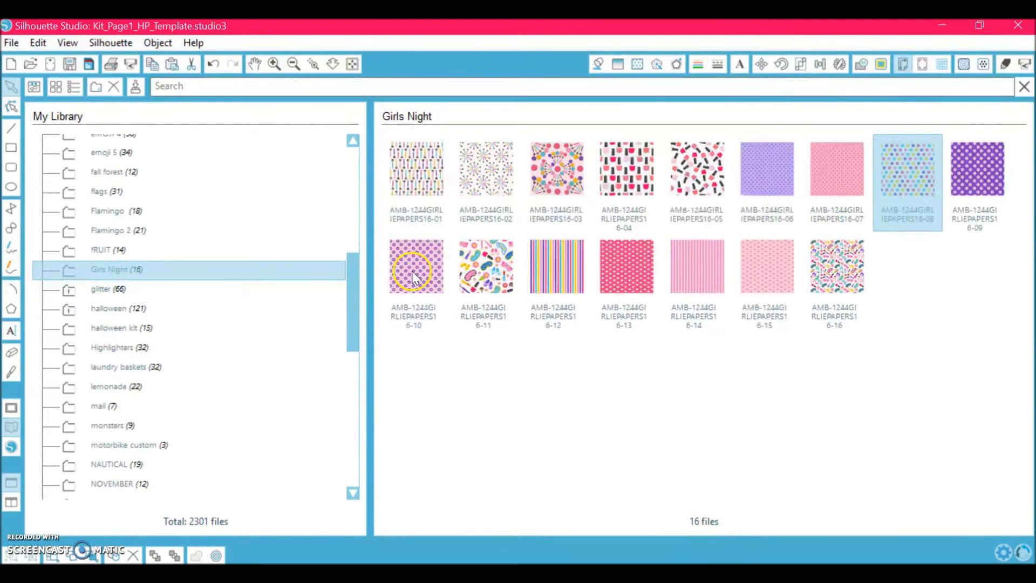
click(973, 180)
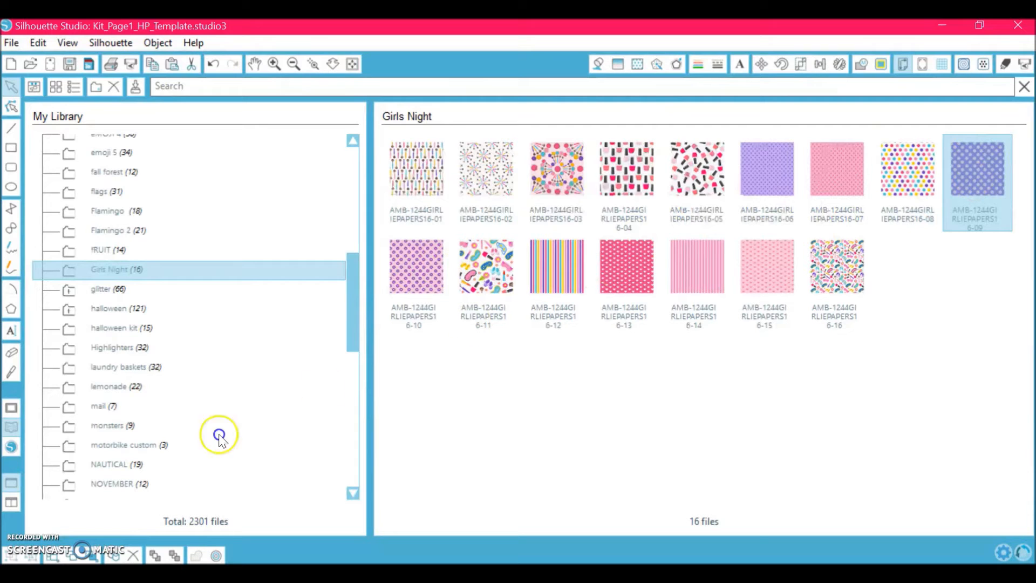
click(12, 410)
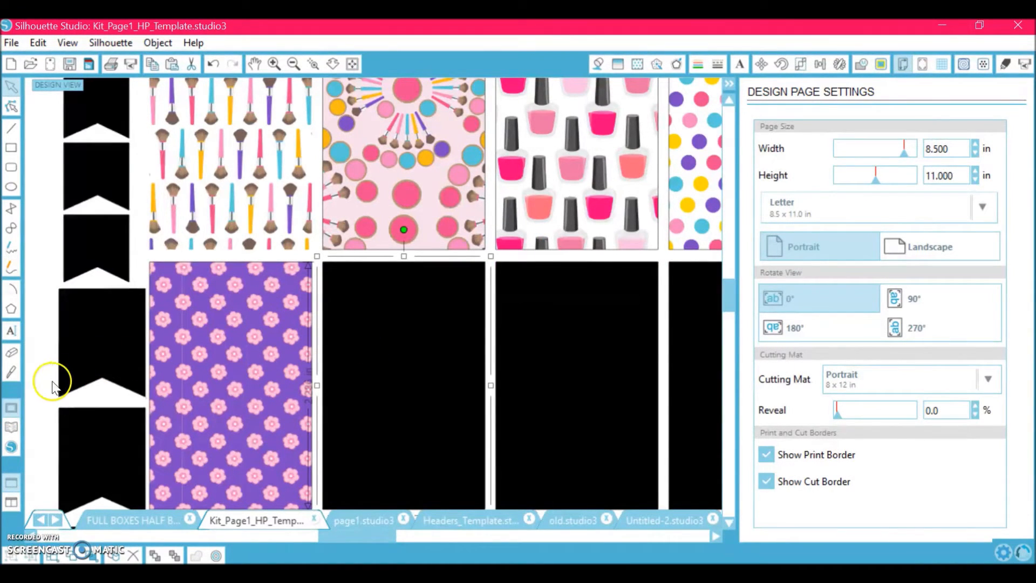
- Fill the second full box in the lower row with the multicolored stripe pattern AMB-1244GIRLIEPAPERS16-12 from the library
click(11, 426)
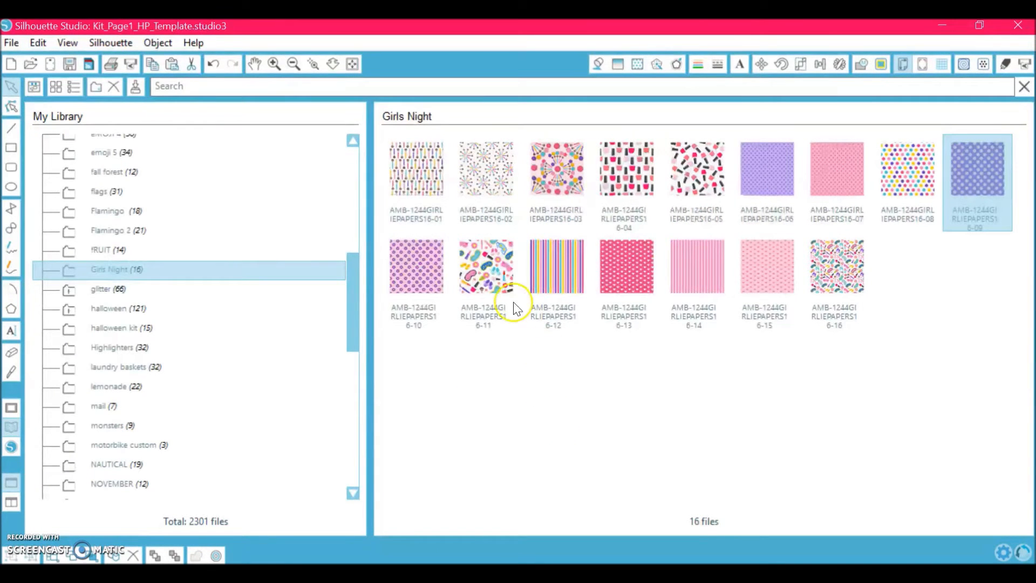
click(532, 254)
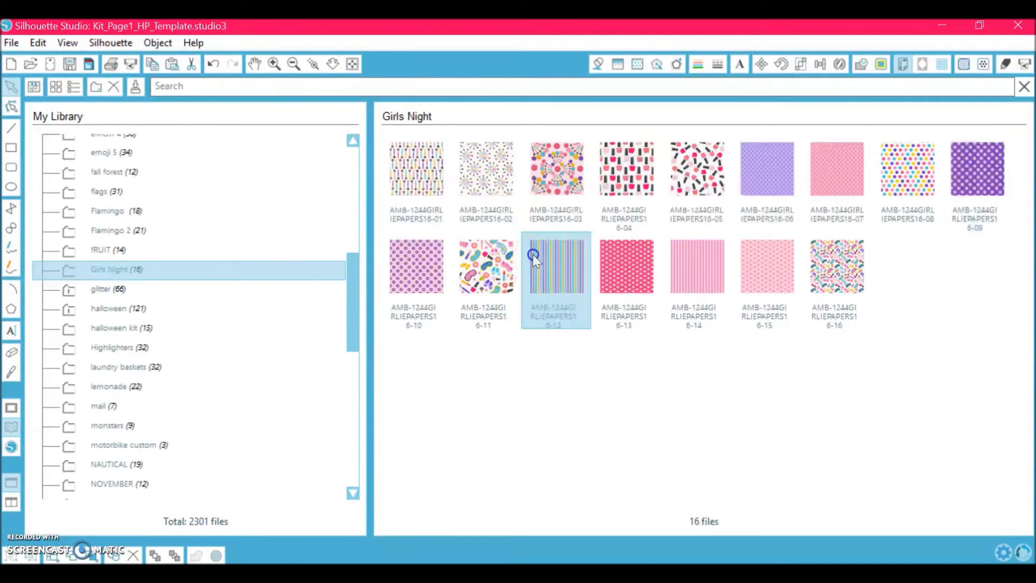
click(9, 407)
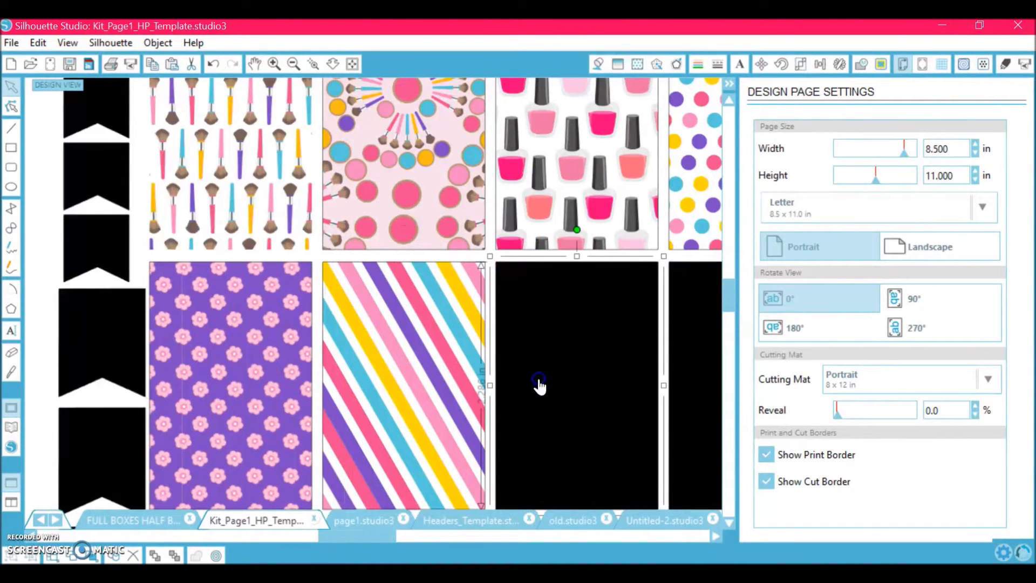
- Fill the third full box in the lower row with the small sleep mask and makeup pattern AMB-1244GIRLIEPAPERS16-16
click(12, 426)
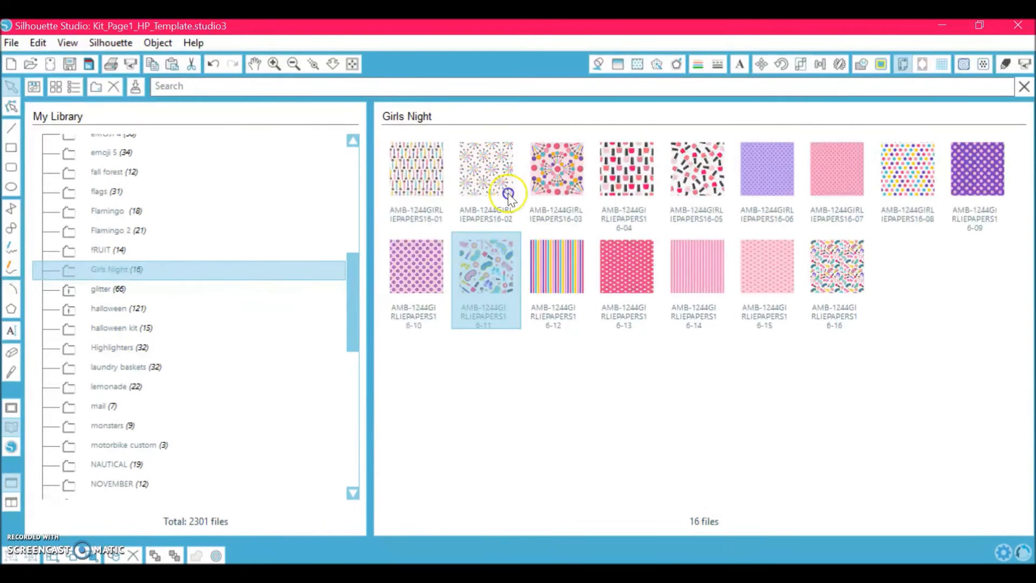
click(841, 258)
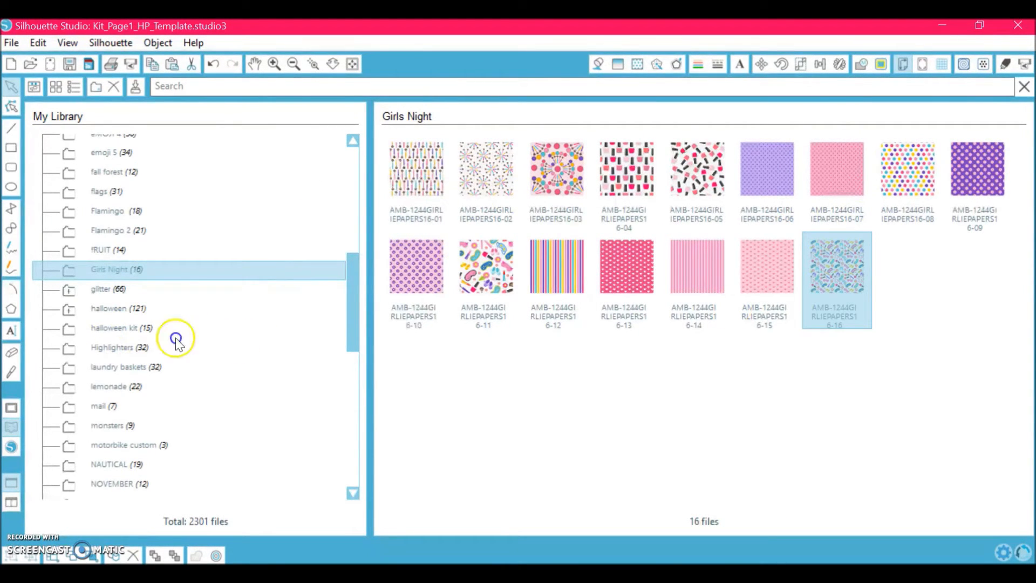
click(12, 410)
- Fill the fourth full box in the lower row with the light purple pattern AMB-1244GIRLIEPAPERS16-06 from the library
scroll(329, 401, right, 7)
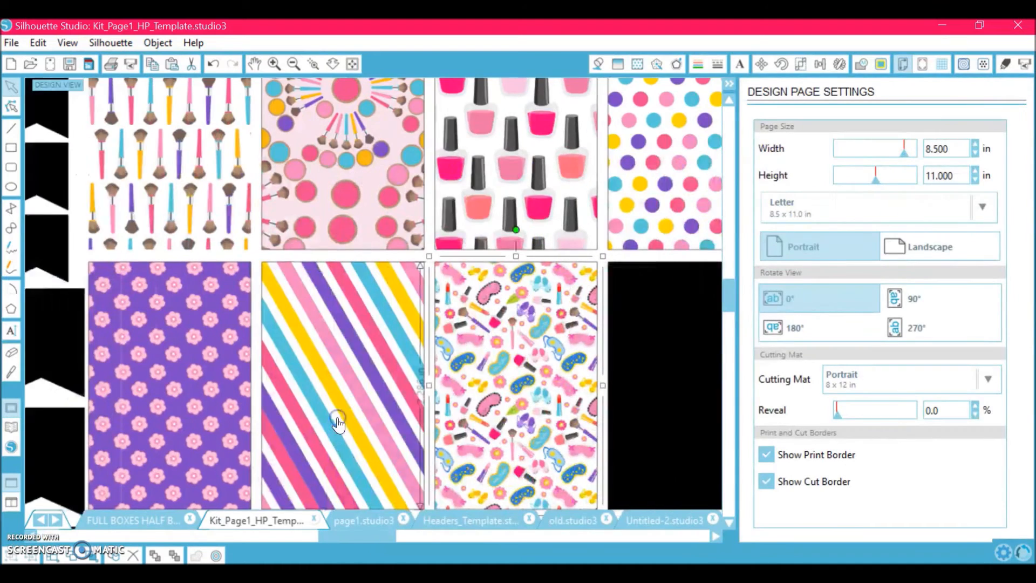
scroll(329, 401, down, 5)
click(532, 262)
click(293, 64)
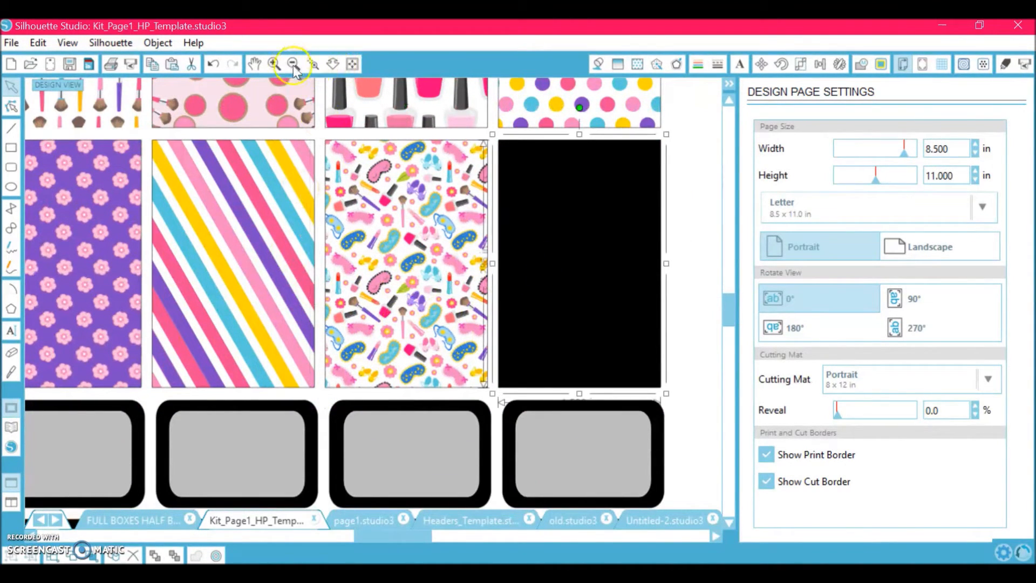
click(293, 65)
click(294, 65)
click(294, 65)
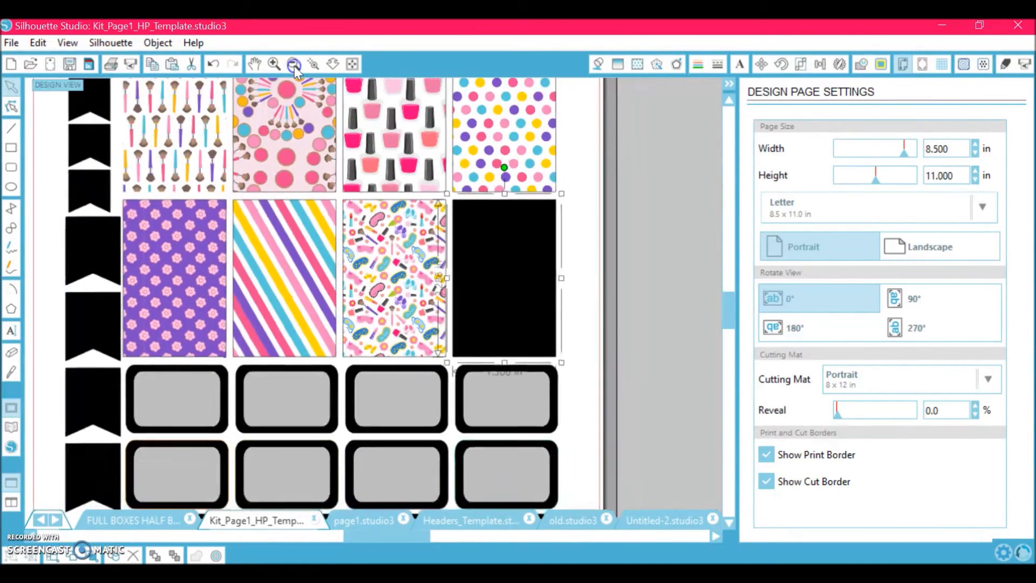
click(294, 64)
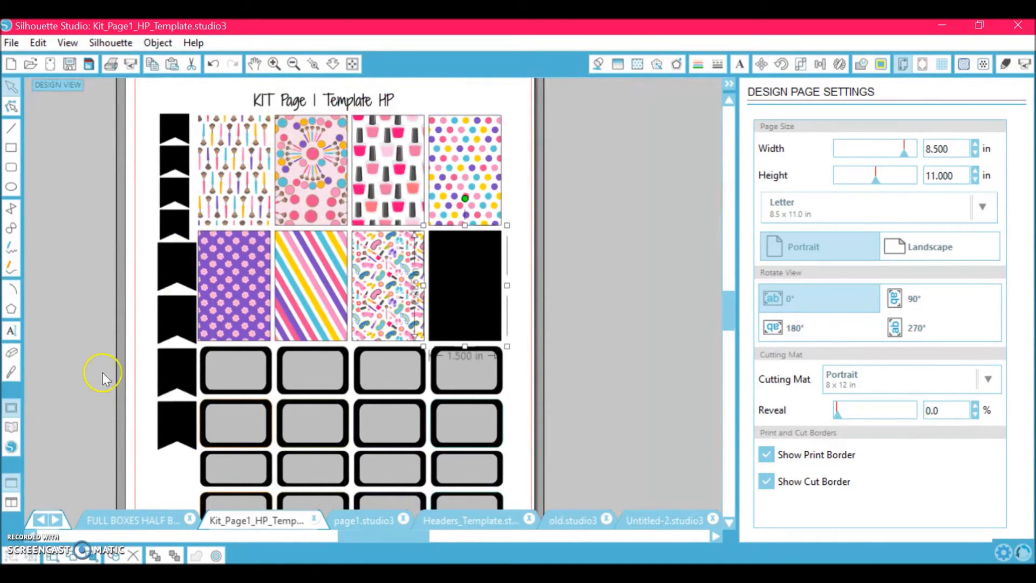
click(11, 428)
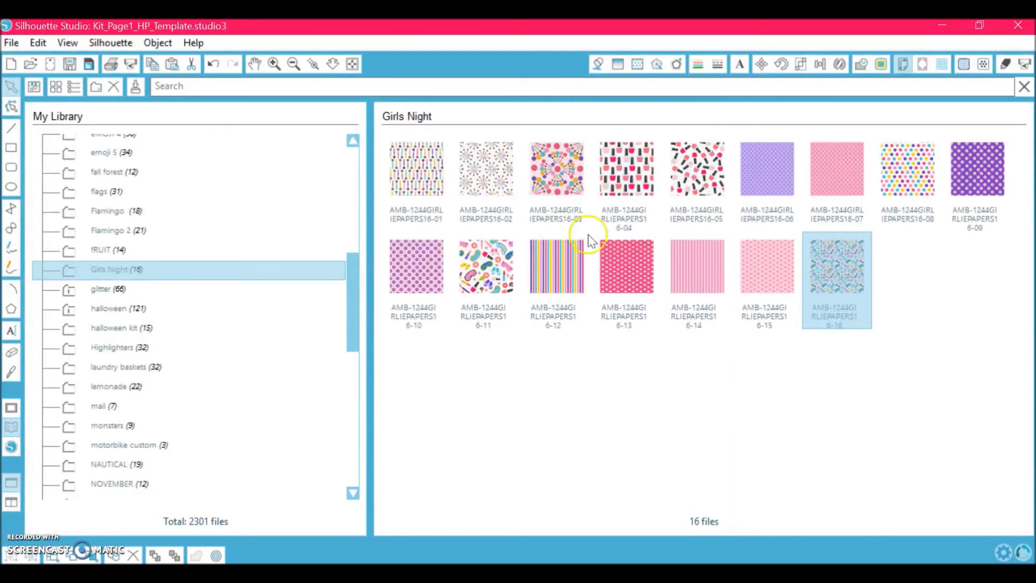
click(766, 161)
click(11, 405)
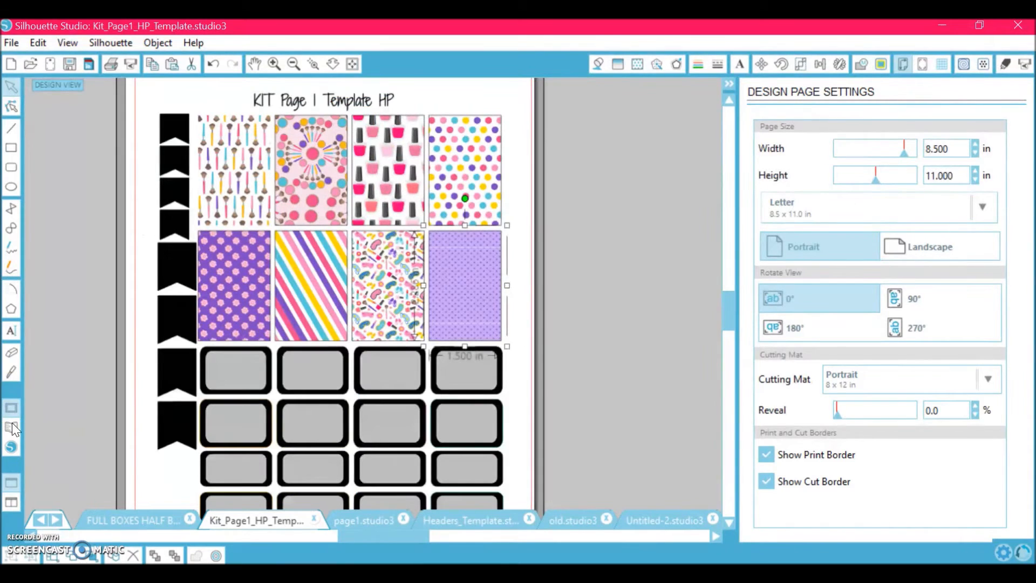
- Fill the fourth full box in the lower row with the pink heart pattern AMB-1244GIRLIEPAPERS16-13 from the library instead
click(12, 429)
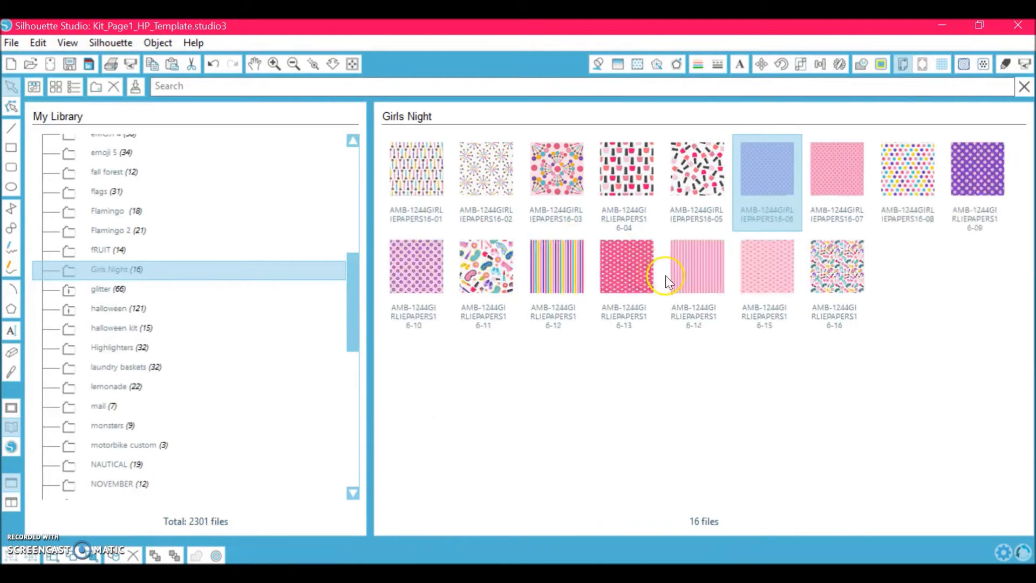
click(615, 254)
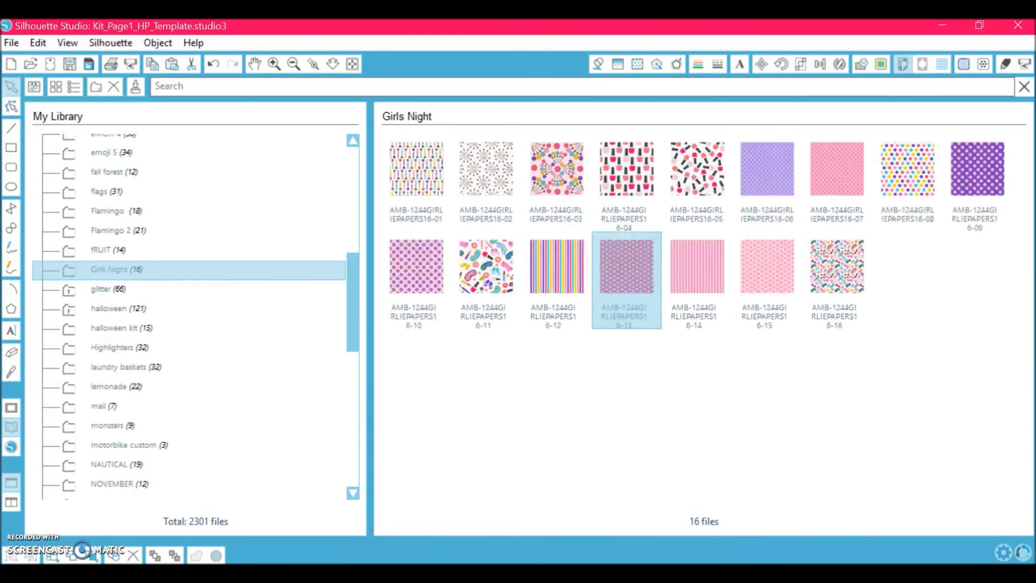
click(10, 408)
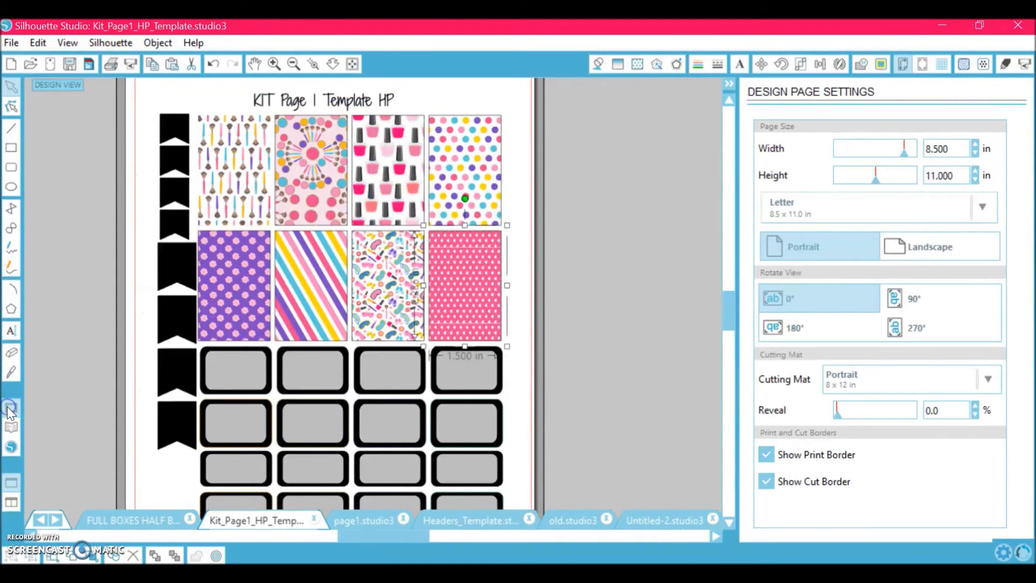
- Set the rotation of the heart pattern in the fourth lower full box to 0°
click(277, 67)
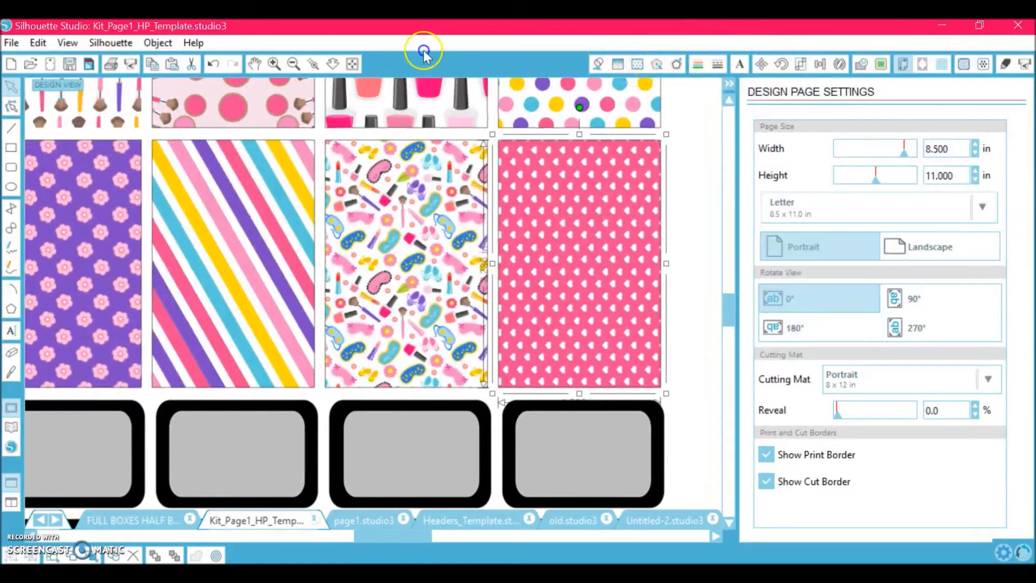
click(636, 65)
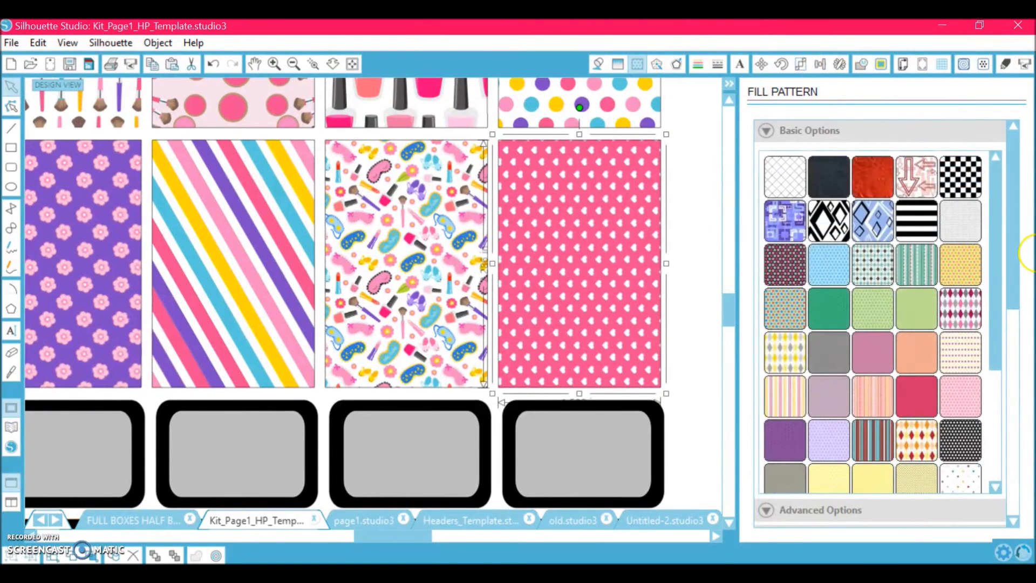
drag(1013, 271, 1010, 522)
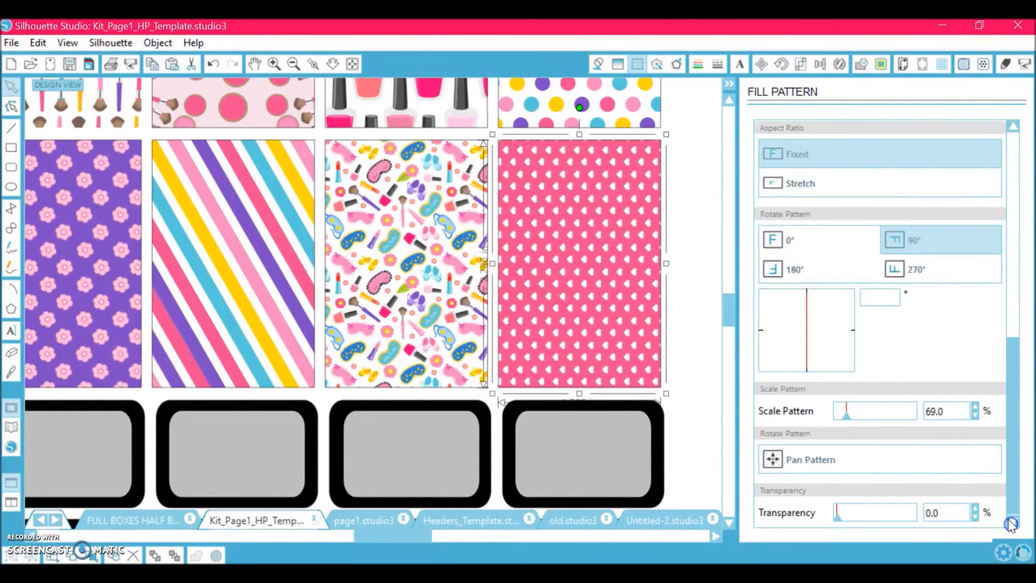
click(840, 241)
- Remove the outlines of all the full boxes by making their line color transparent, and deselect them
drag(689, 244, 139, 107)
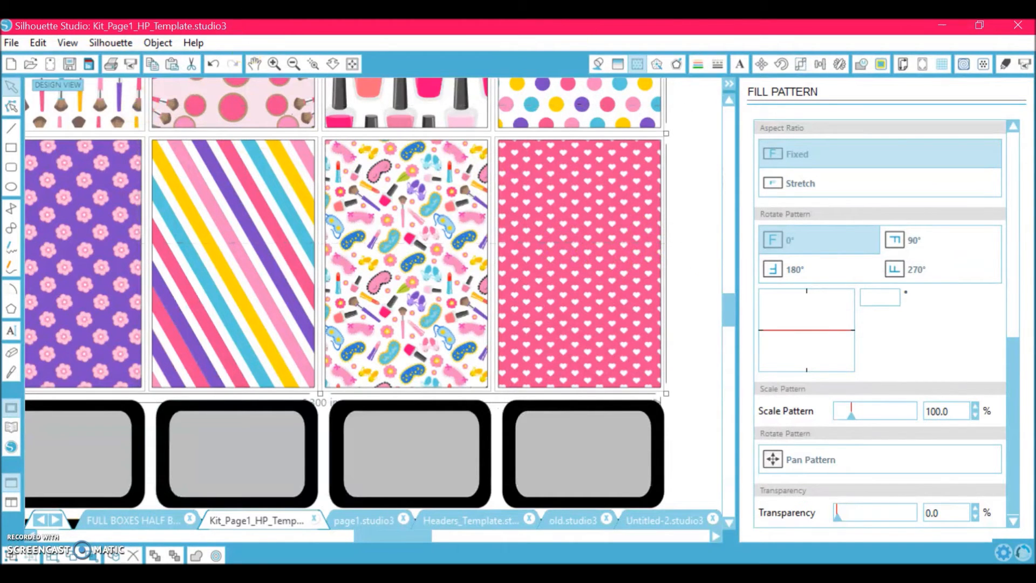
click(698, 63)
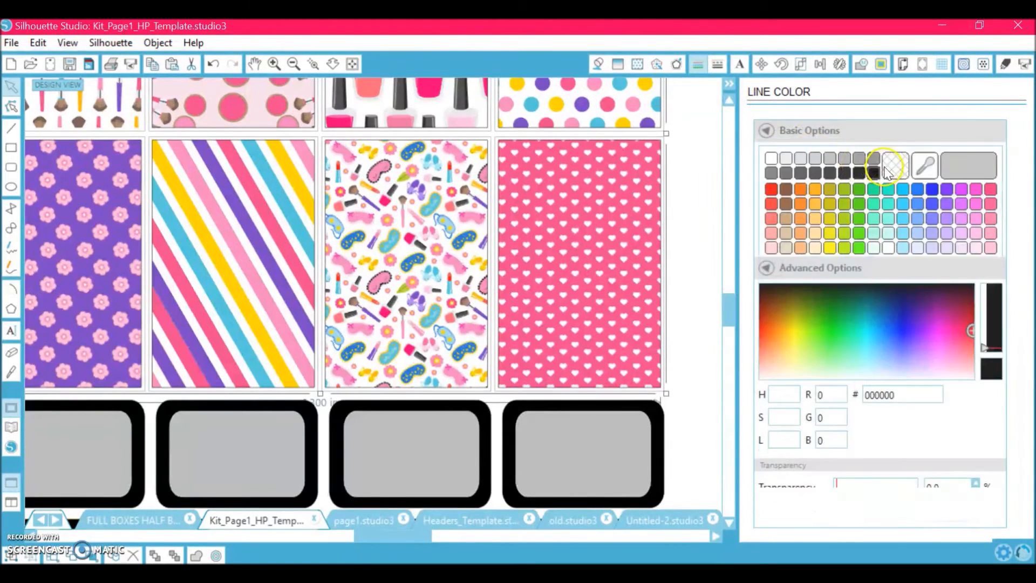
click(887, 170)
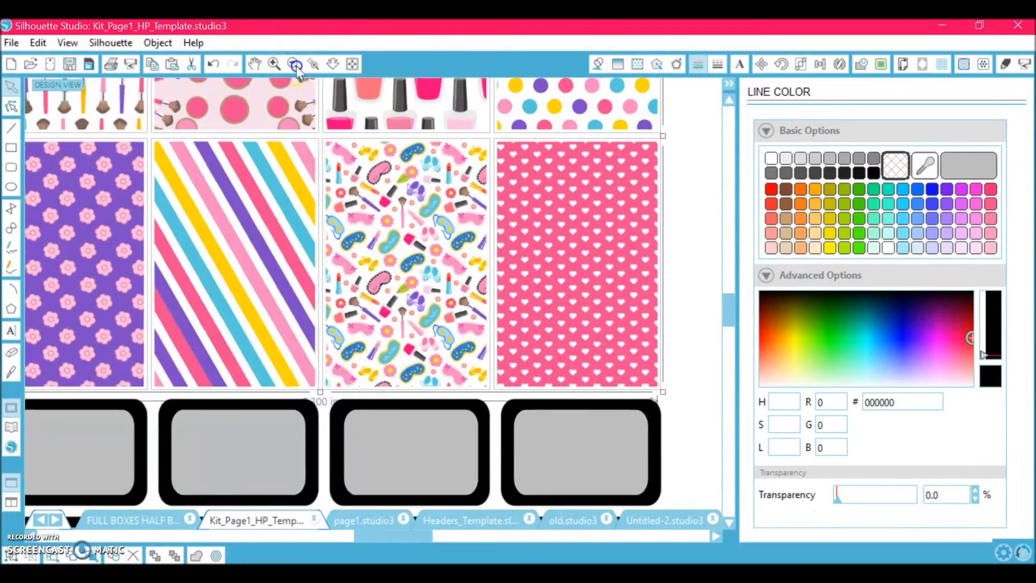
click(296, 66)
click(296, 66)
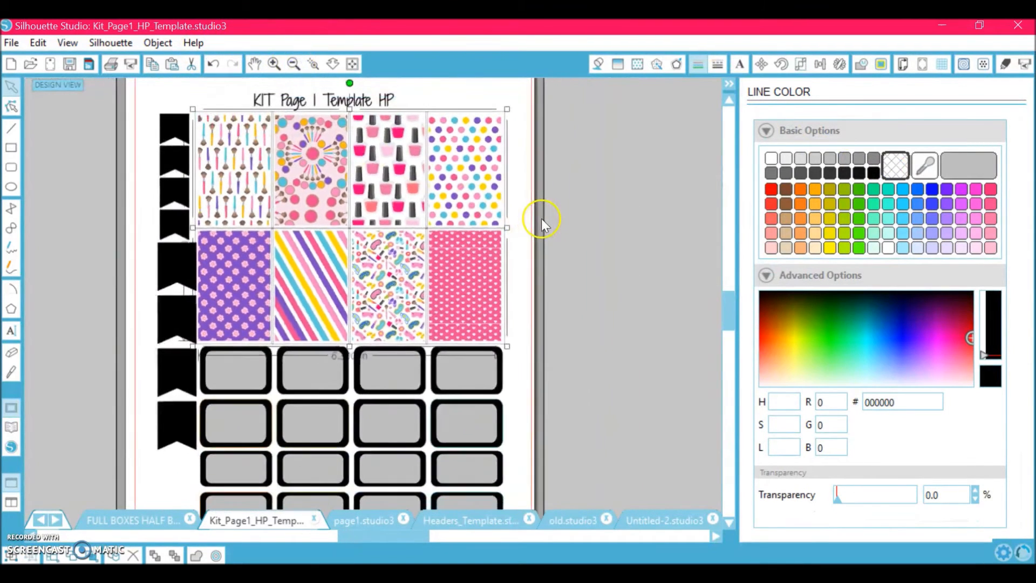
click(541, 219)
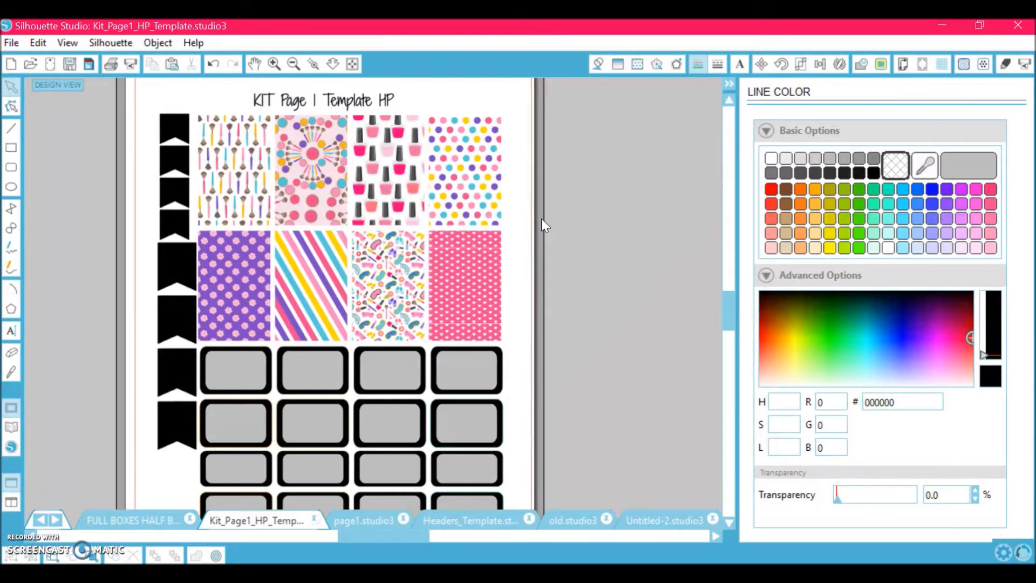
click(11, 430)
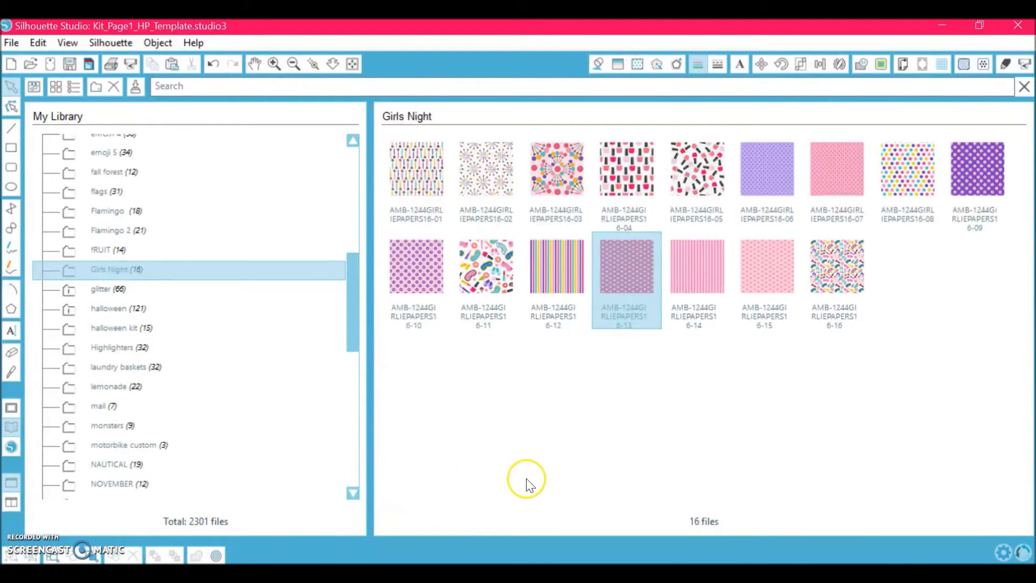
click(622, 371)
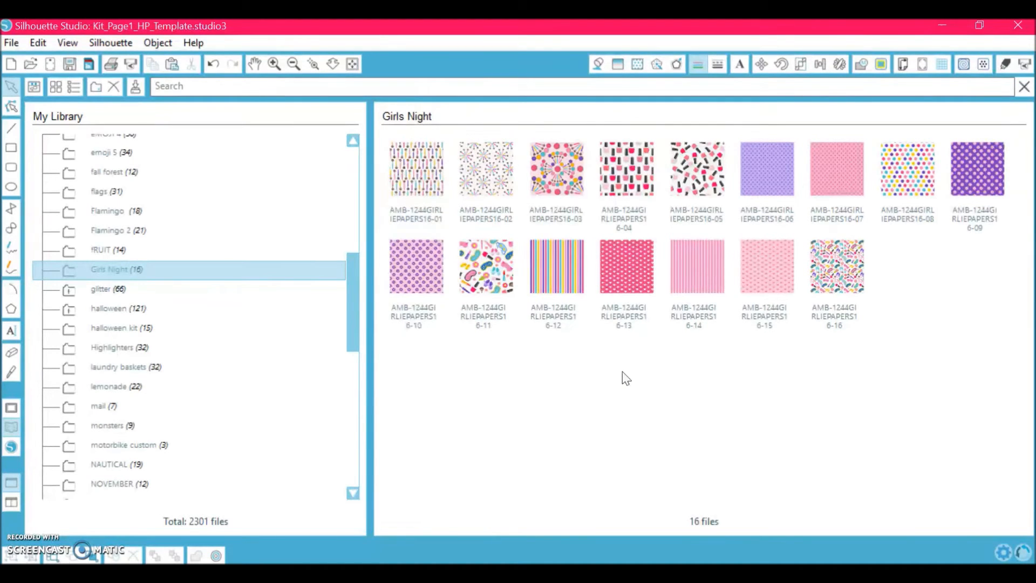
click(14, 409)
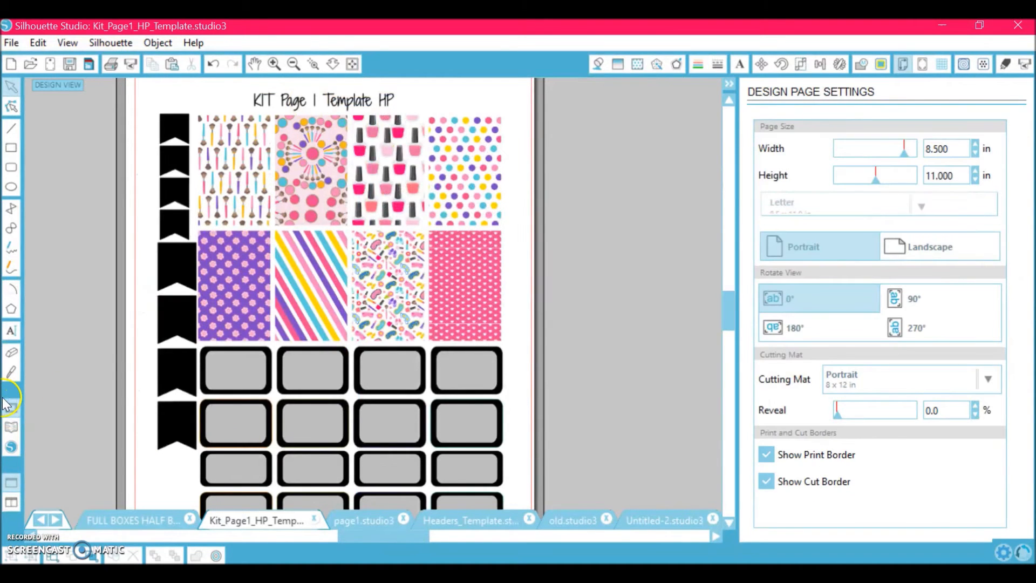
- Insert the sleep mask pattern AMB-1244GIRLIEPAPERS16-11 as a design piece, move it beside the page, and delete it
click(10, 428)
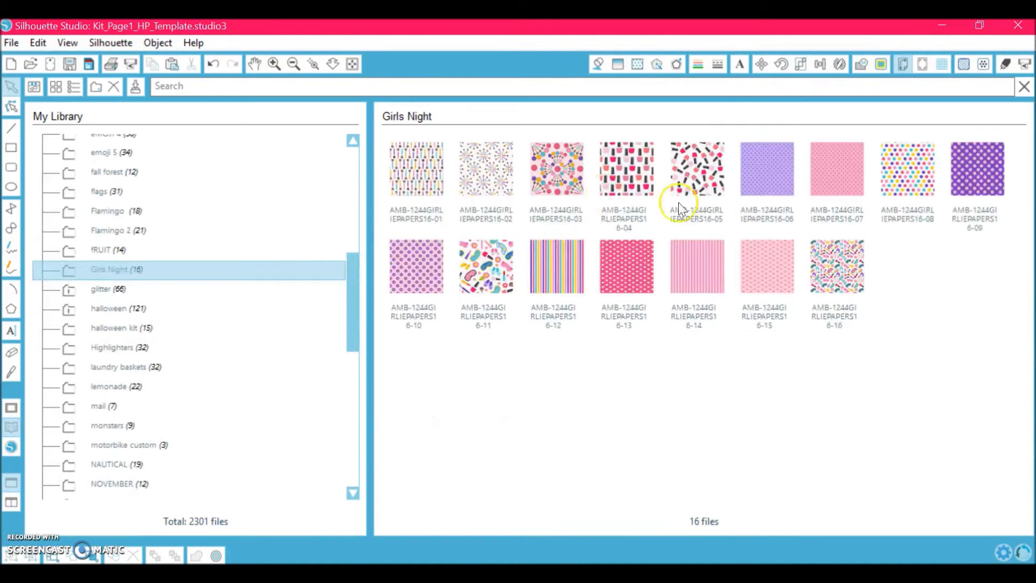
double_click(491, 262)
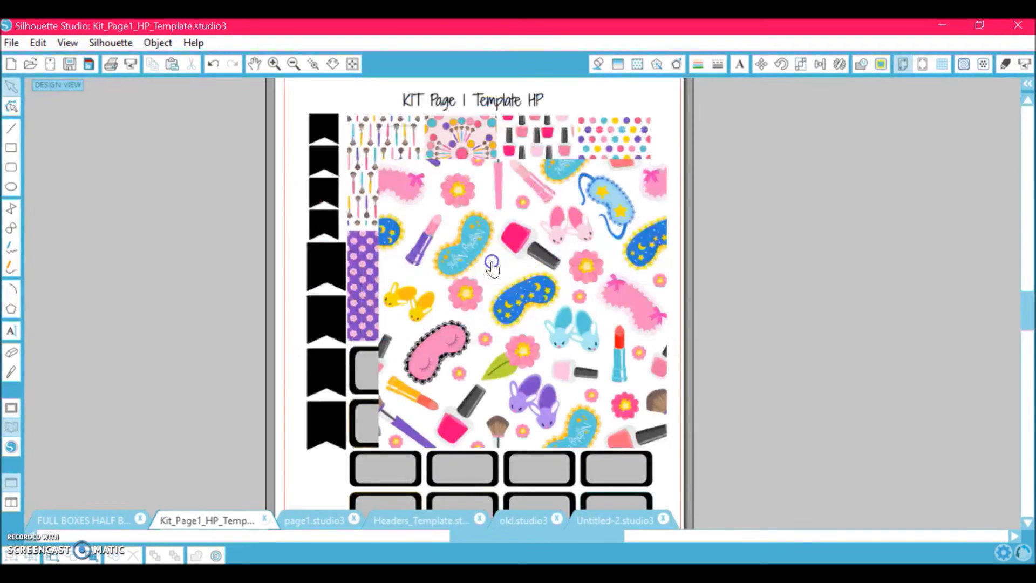
drag(586, 294, 898, 238)
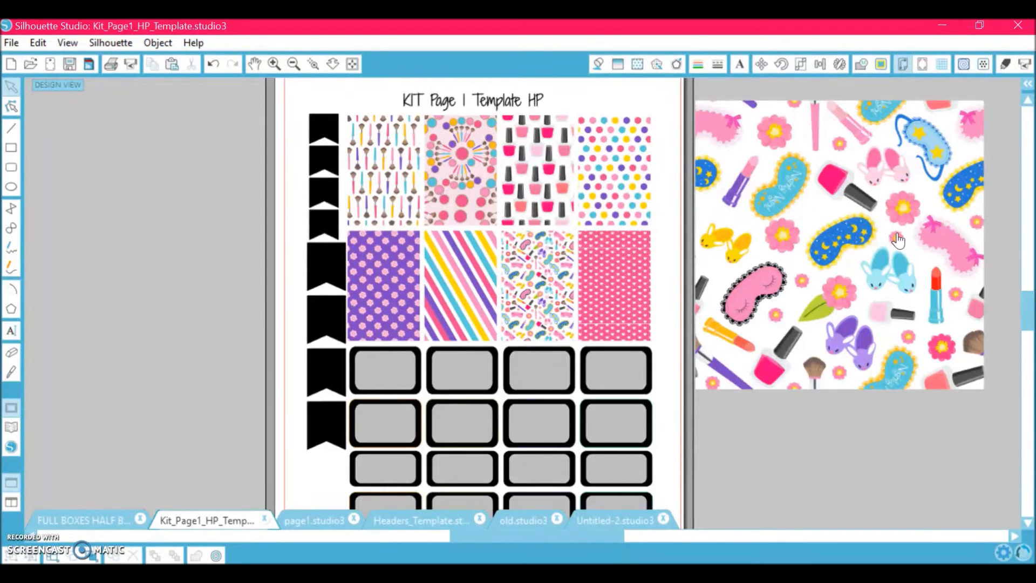
click(865, 238)
key(Delete)
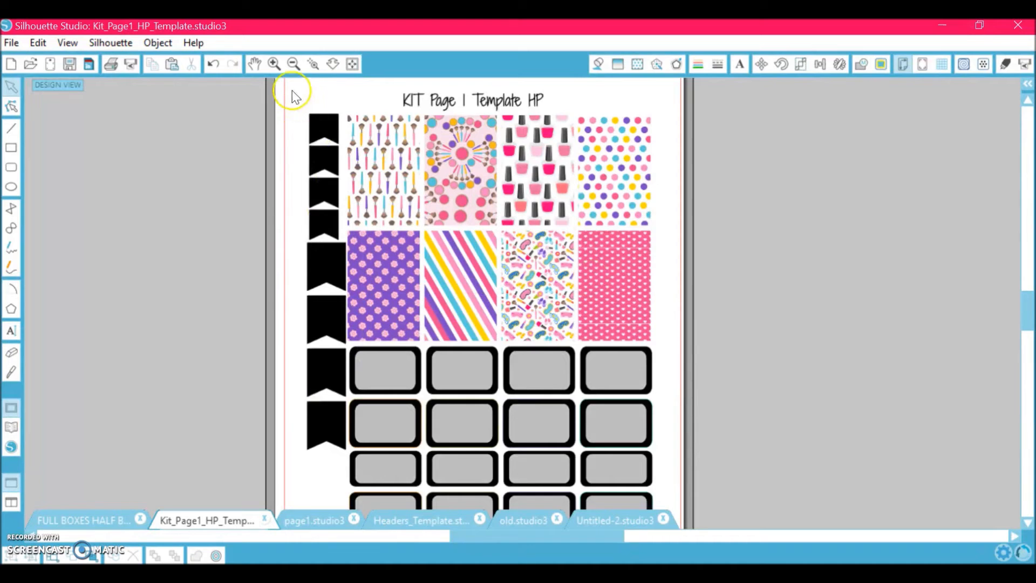
- Fill the topmost small flag with the pink sampled from the brush-and-dot full box and give it a matching line color
click(274, 64)
scroll(102, 176, up, 6)
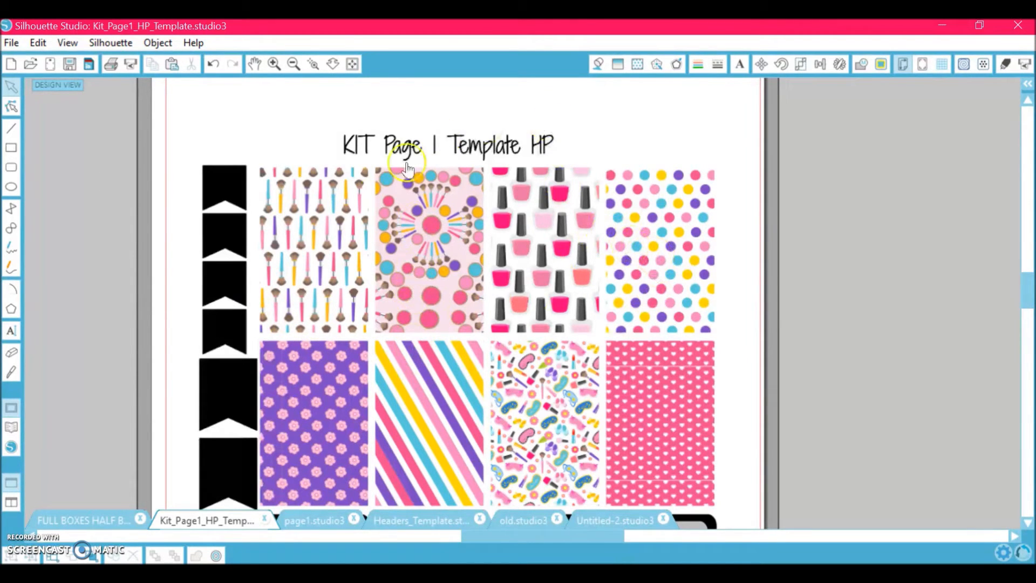
click(214, 203)
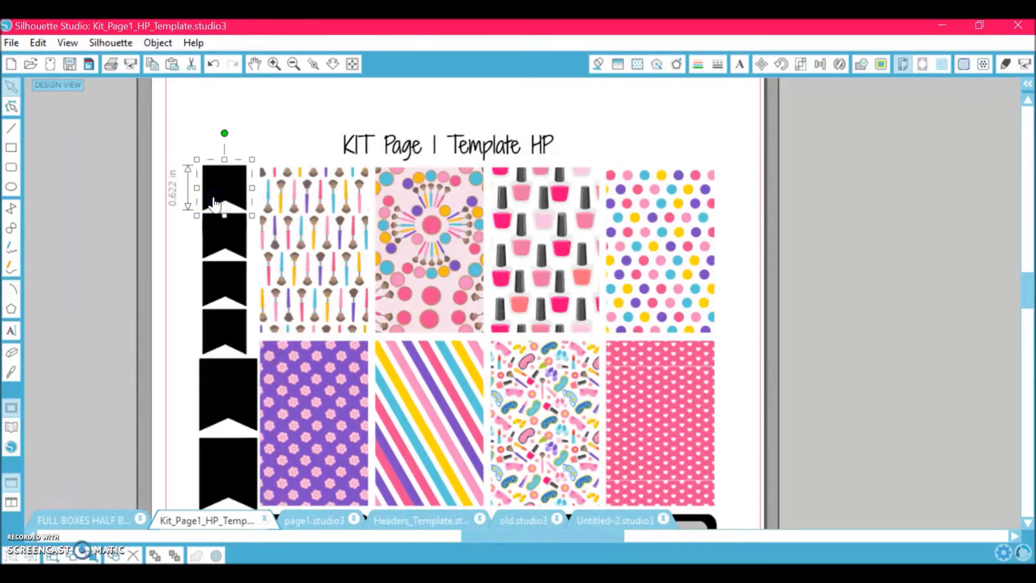
key(i)
click(431, 226)
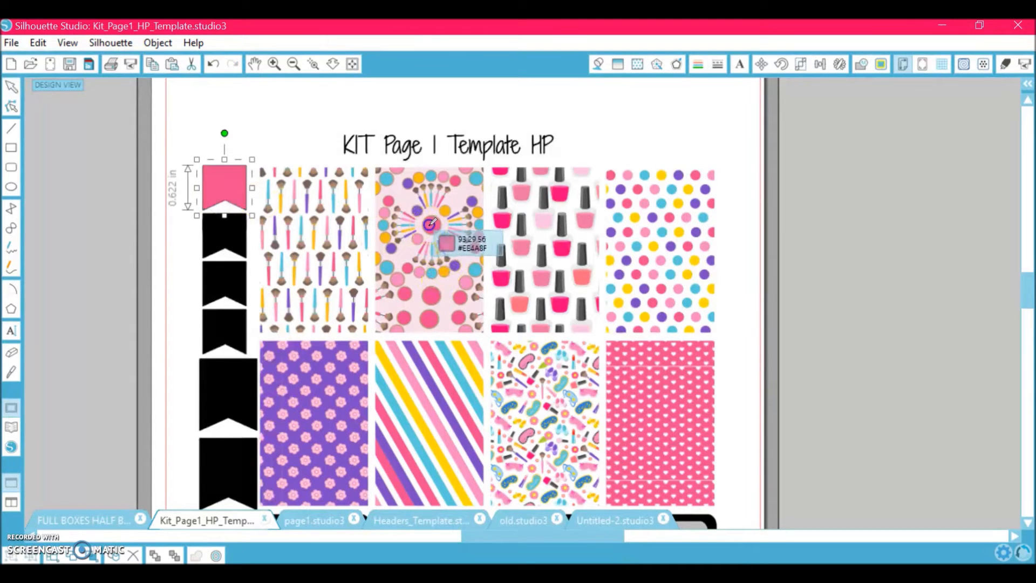
click(701, 65)
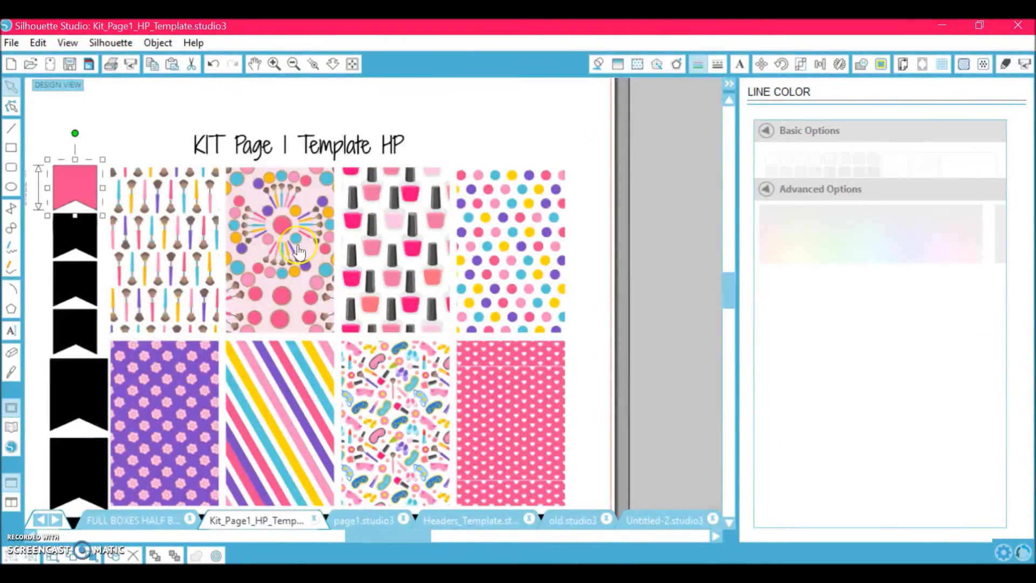
click(287, 219)
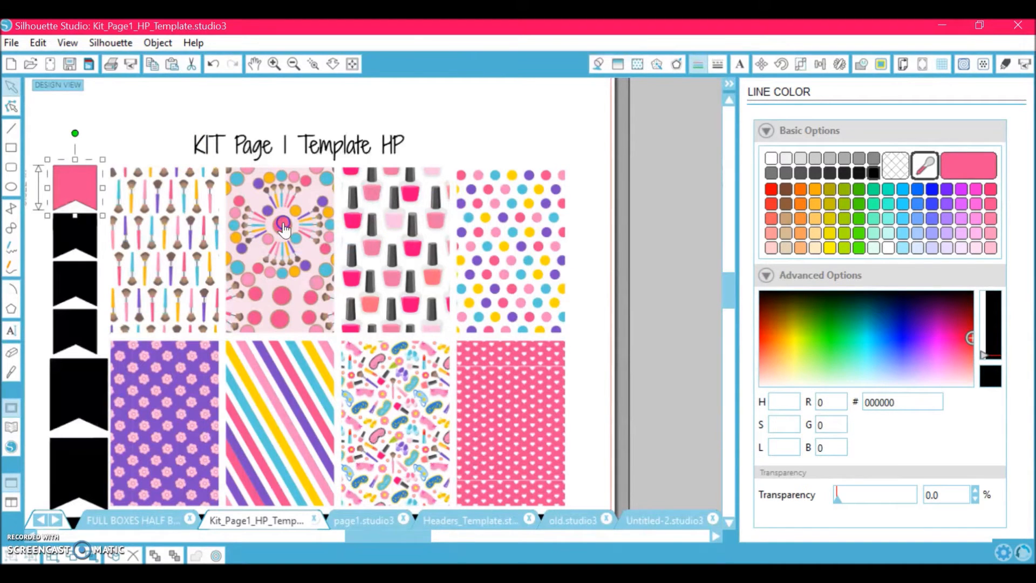
scroll(313, 291, left, 4)
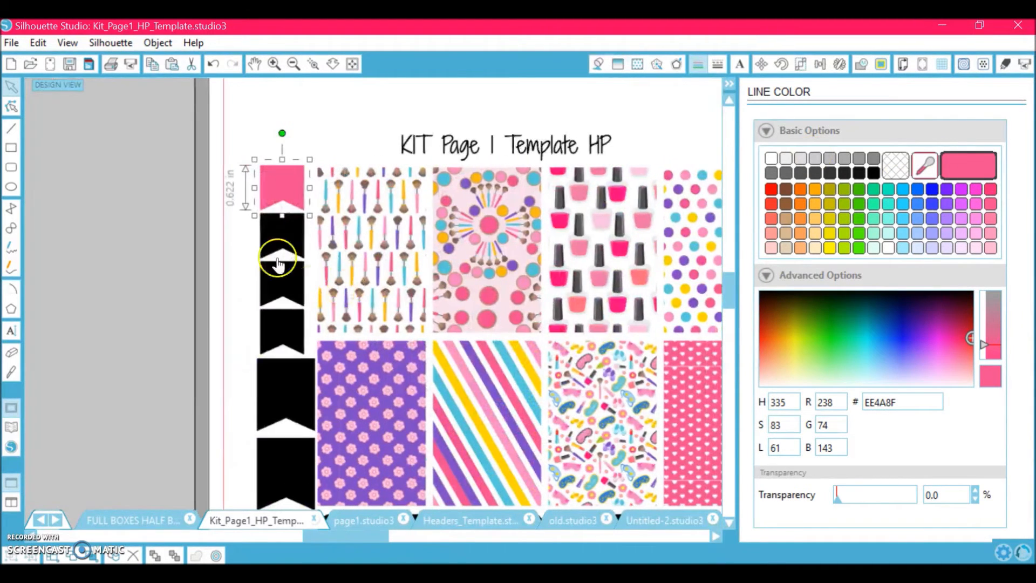
- Color the second small flag's fill and outline with the purple sampled from the brush-and-dot full box
click(284, 235)
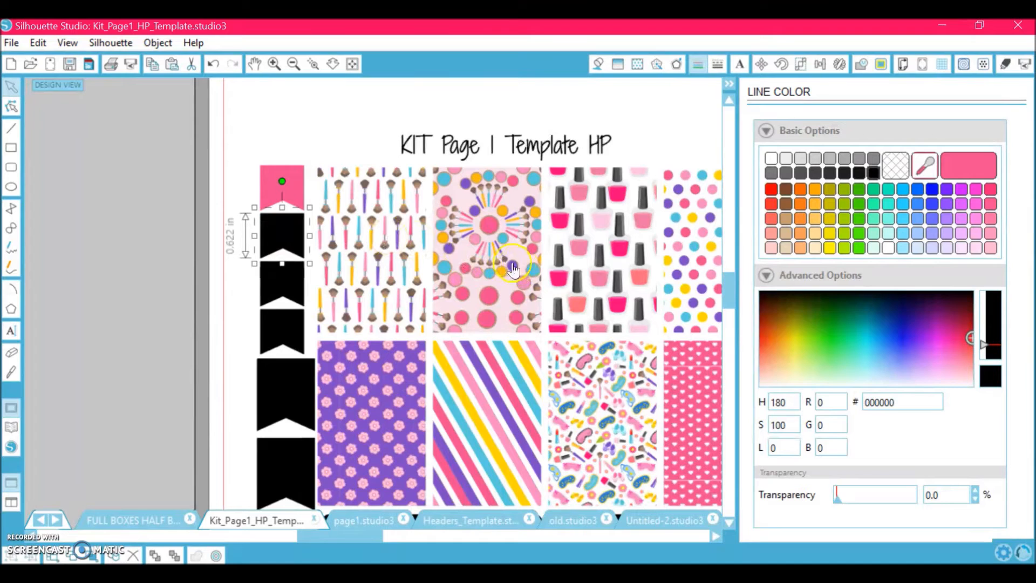
click(480, 238)
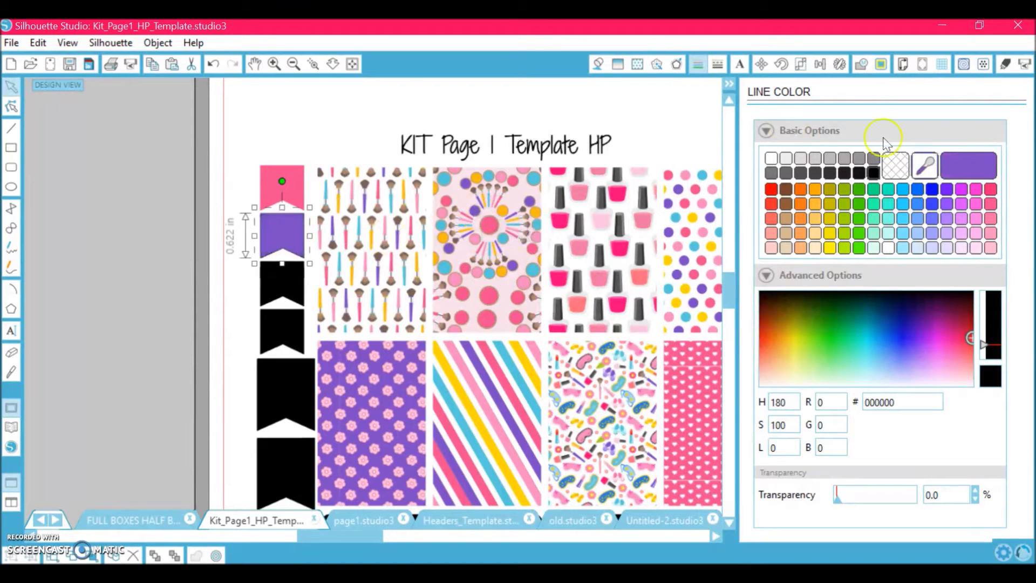
click(960, 164)
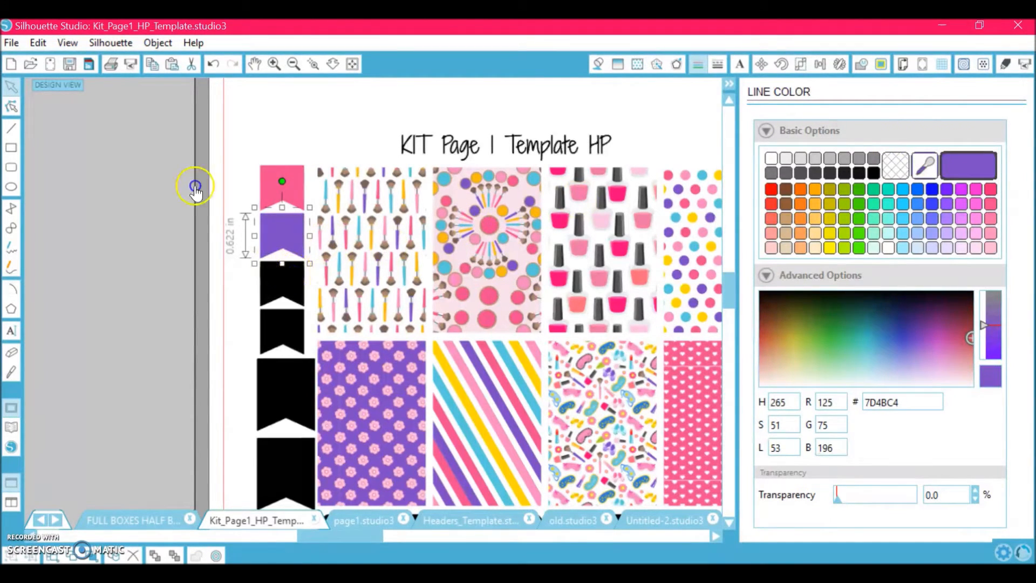
- Color the third small flag's fill and outline with the orange sampled from a dot in the brush-and-dot full box
click(293, 276)
click(446, 235)
click(960, 167)
- Color the fourth small flag's fill and outline with the light blue sampled from the diagonally striped full box
click(302, 345)
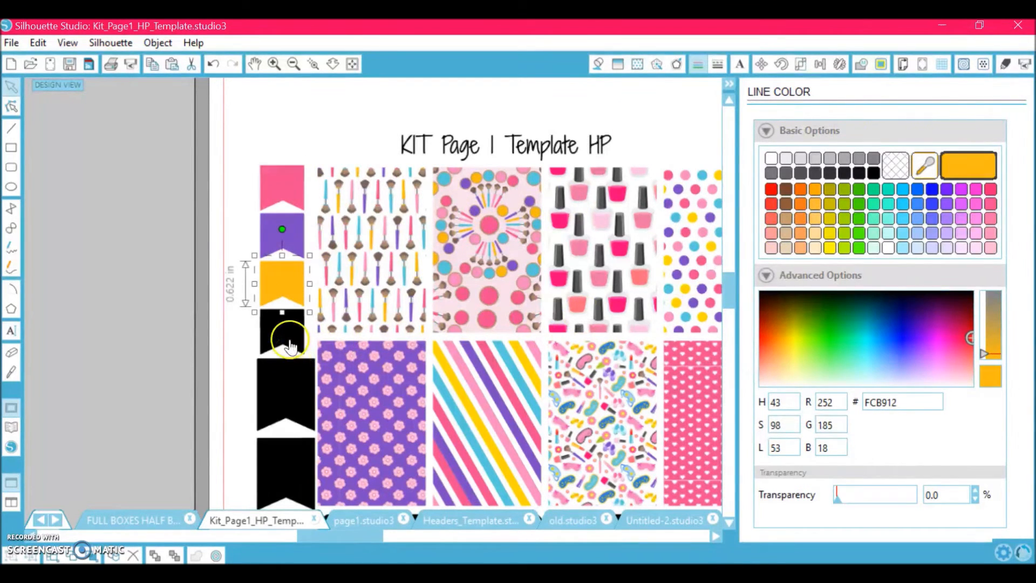
click(462, 412)
click(953, 164)
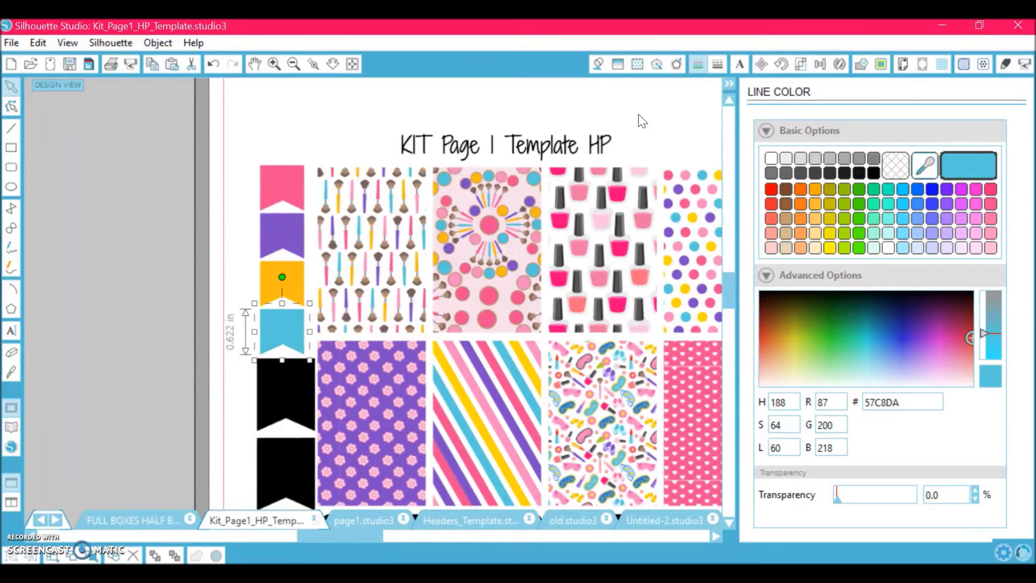
- Try a lighter pink sampled from the diagonally striped full box on the topmost small flag, and deselect it
click(269, 186)
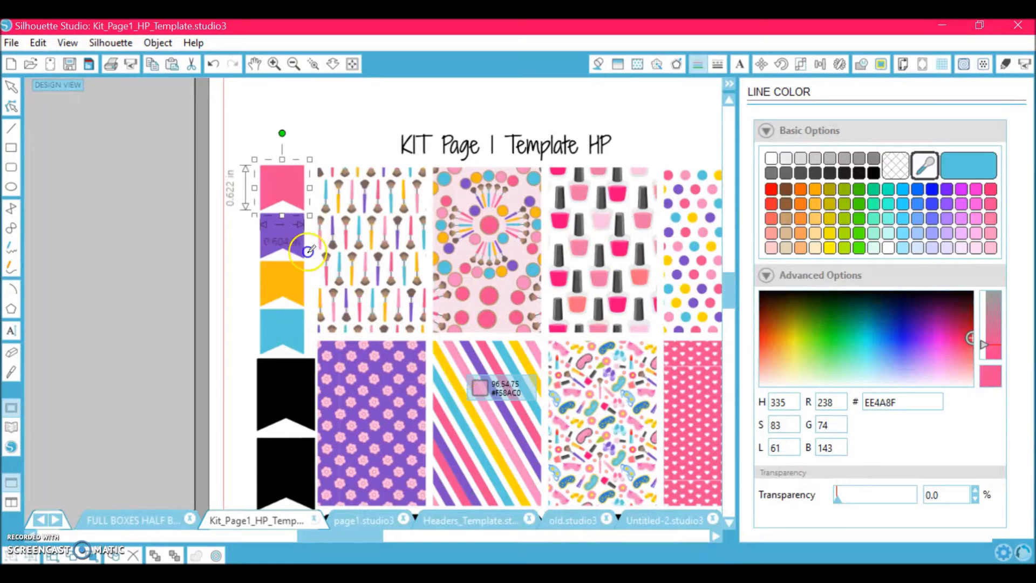
click(463, 370)
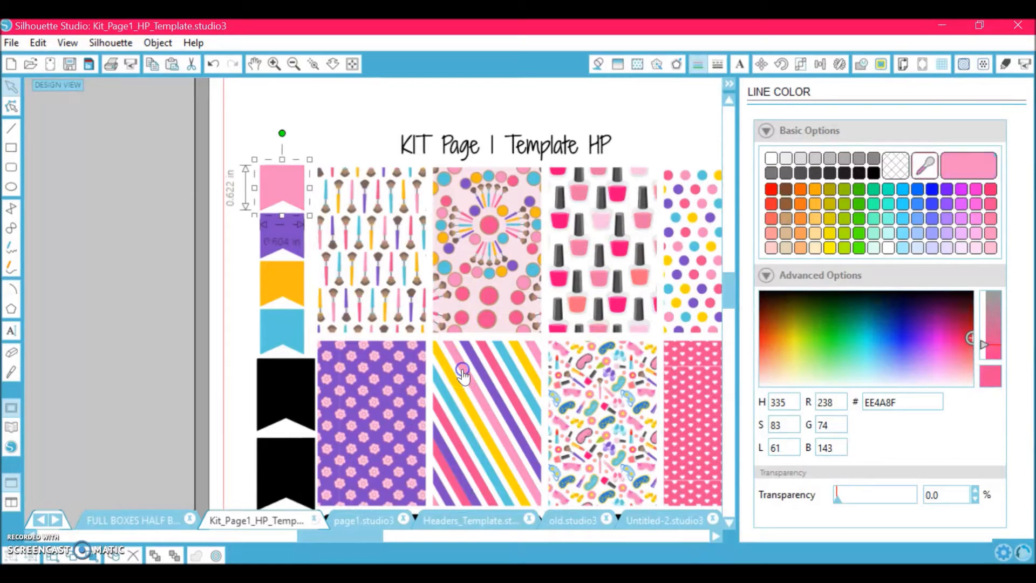
click(137, 265)
- Fill the first framed half box in the upper row with the makeup brush pattern AMB-1244GIRLIEPAPERS16-01 from the Girls Night library folder
scroll(138, 265, down, 2)
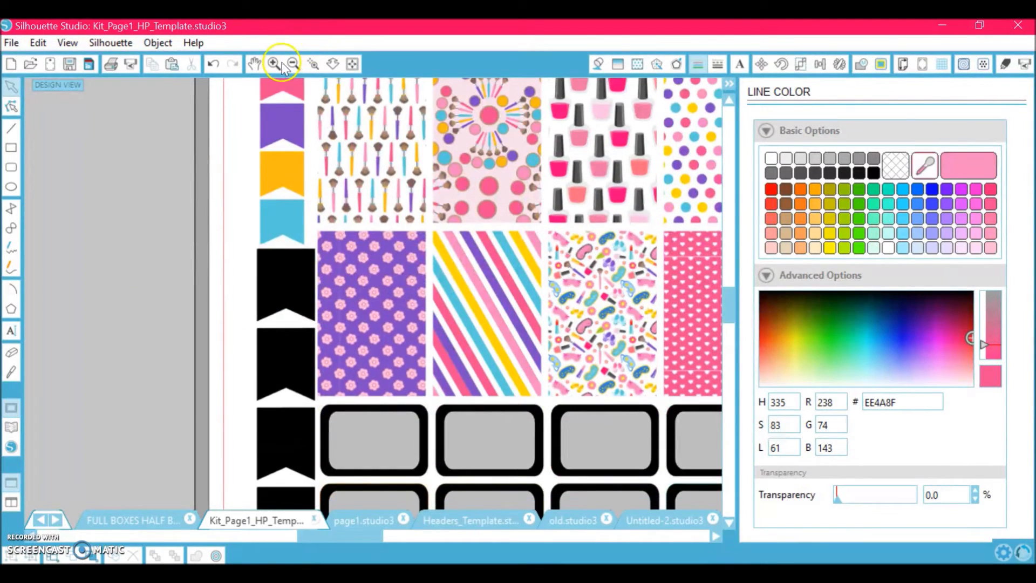
click(290, 64)
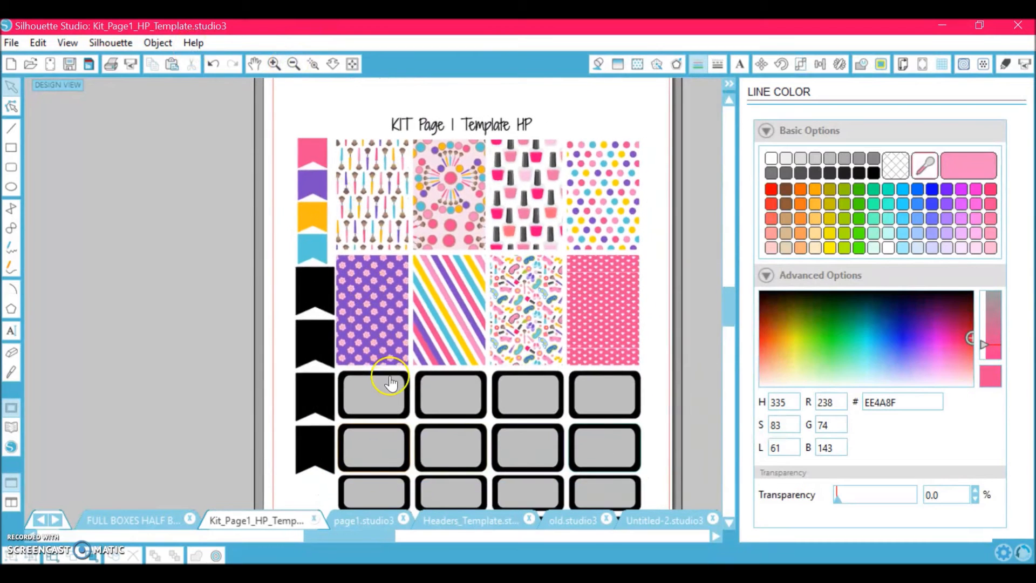
scroll(392, 383, down, 1)
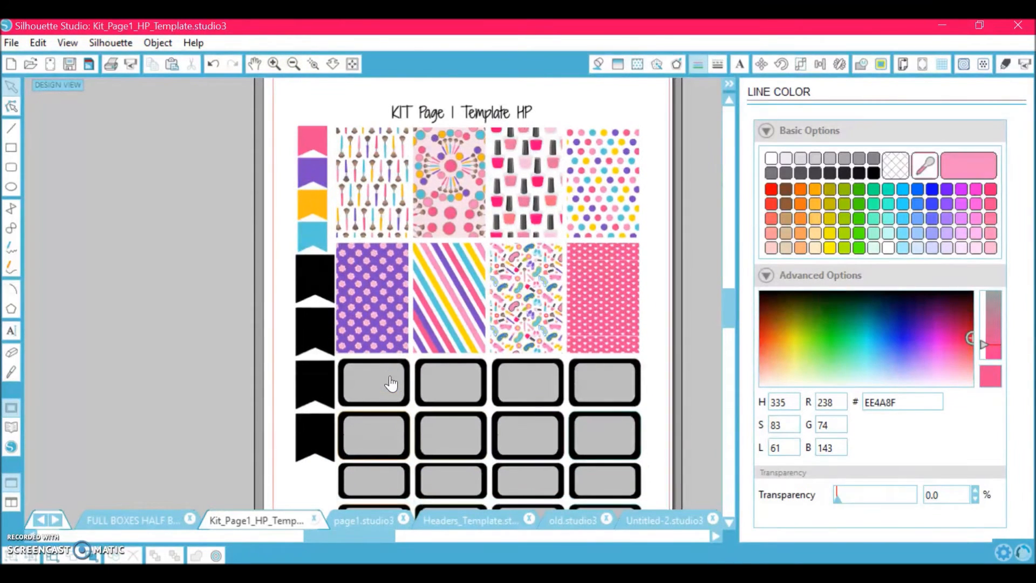
click(408, 403)
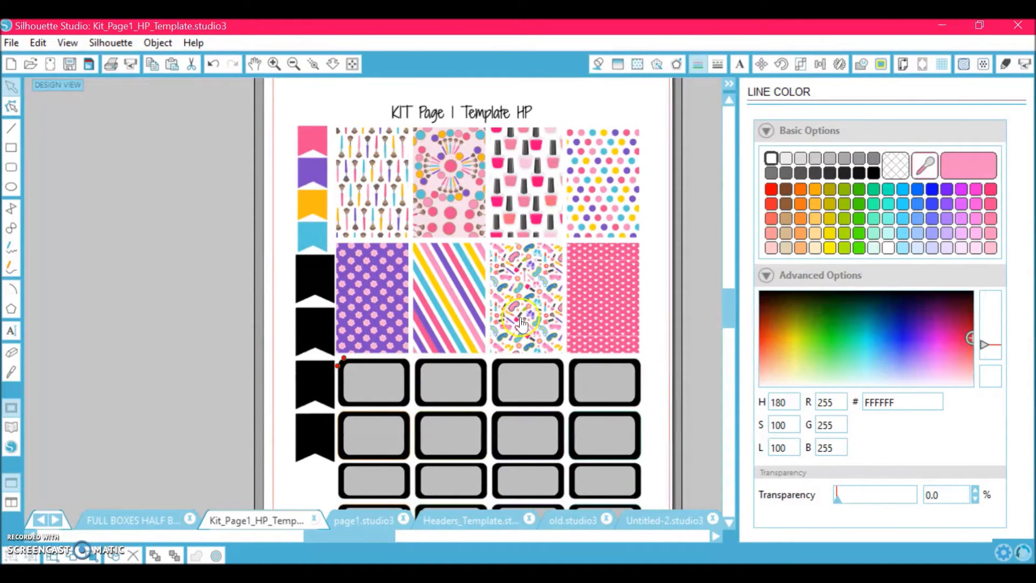
click(9, 428)
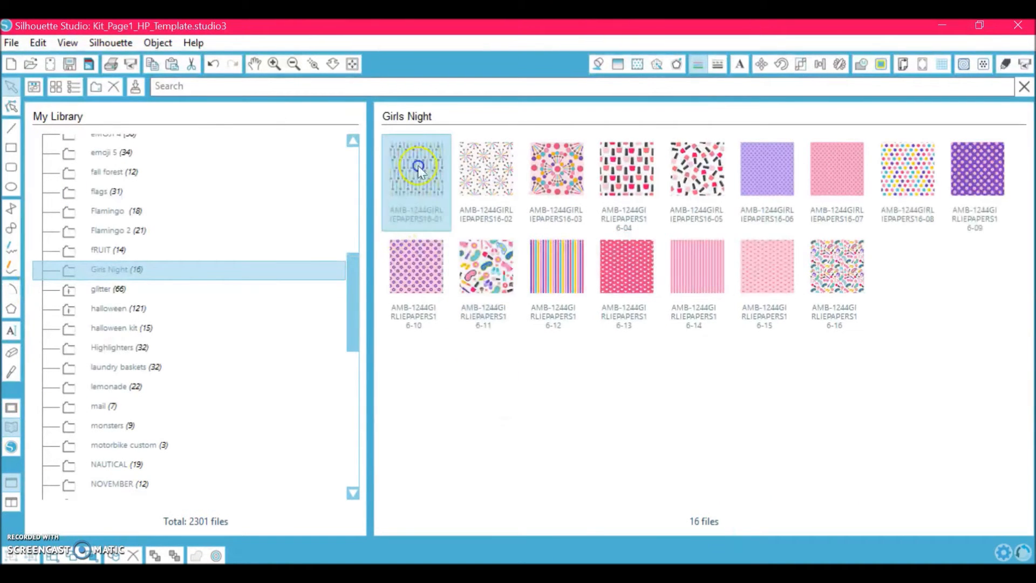
click(12, 413)
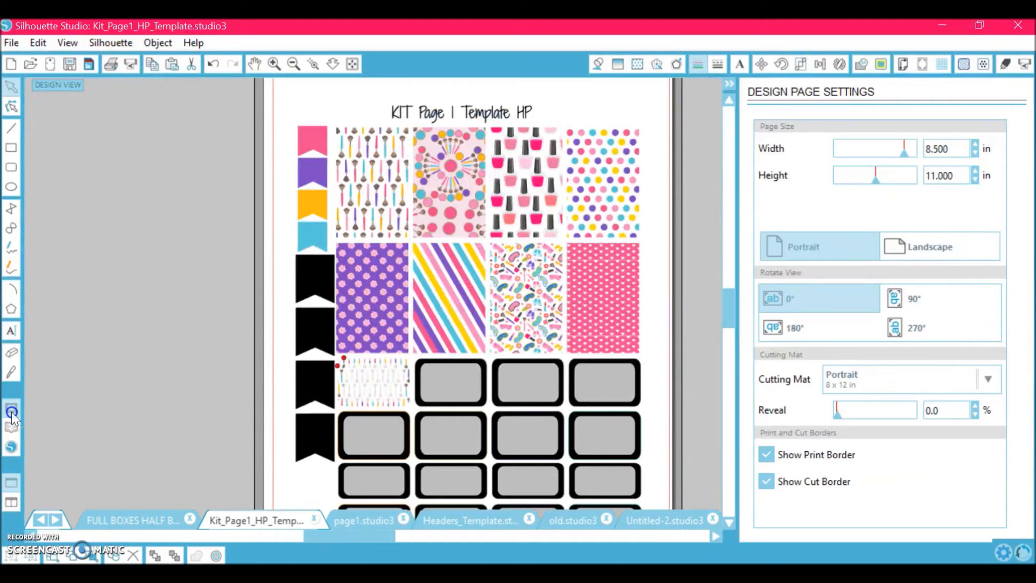
- Scale the makeup brush fill pattern in the first framed half box to 201.7 %
click(268, 60)
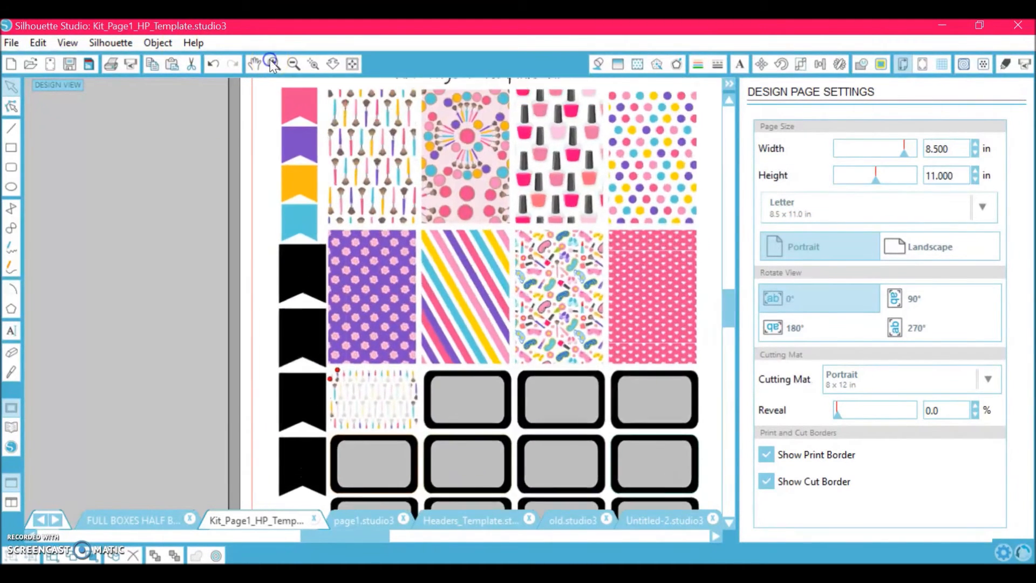
click(638, 65)
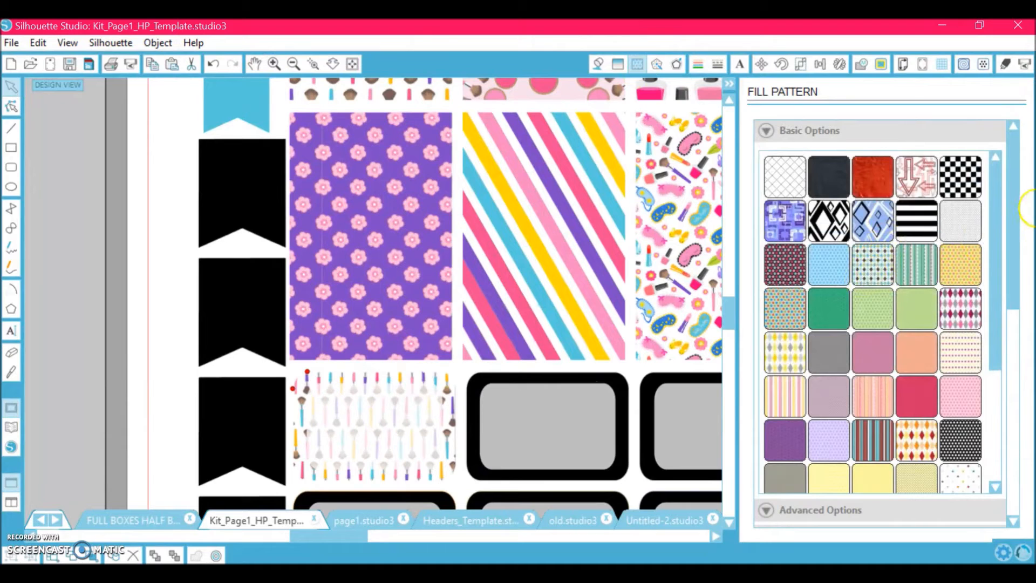
drag(1017, 211, 1009, 479)
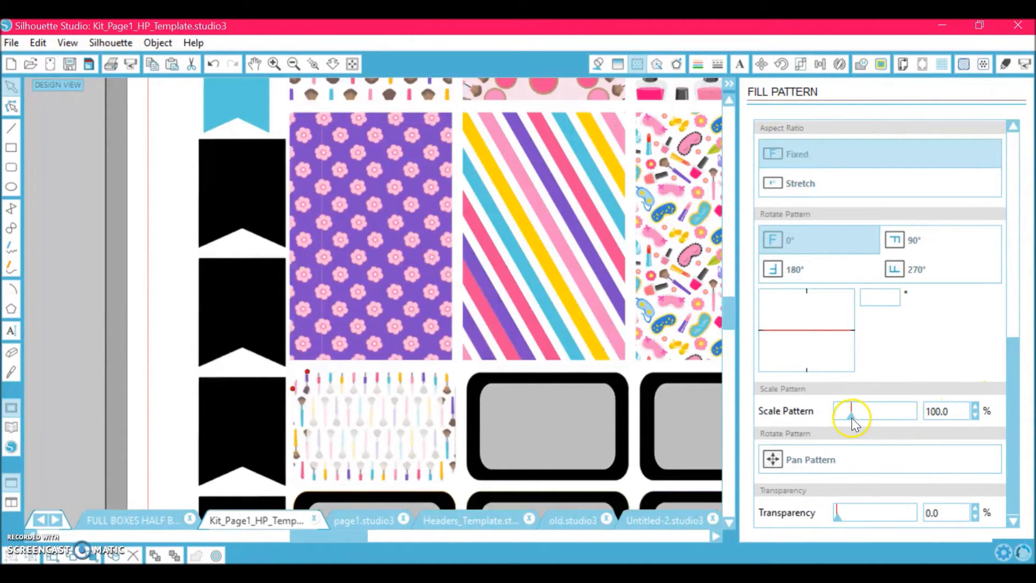
drag(852, 418, 869, 423)
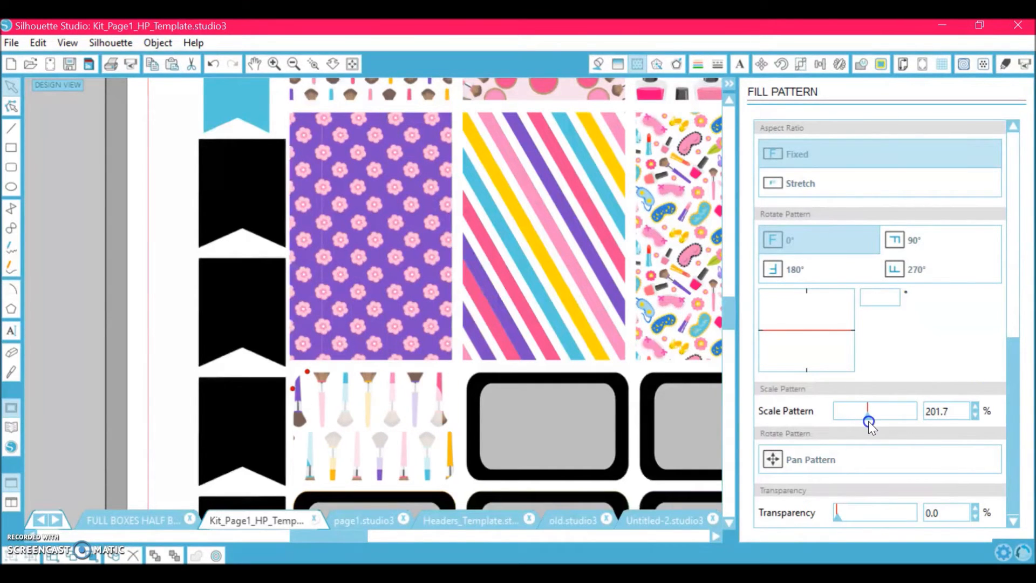
- Try rotating the brush pattern in the first framed half box by 90°, and undo the rotation
click(912, 246)
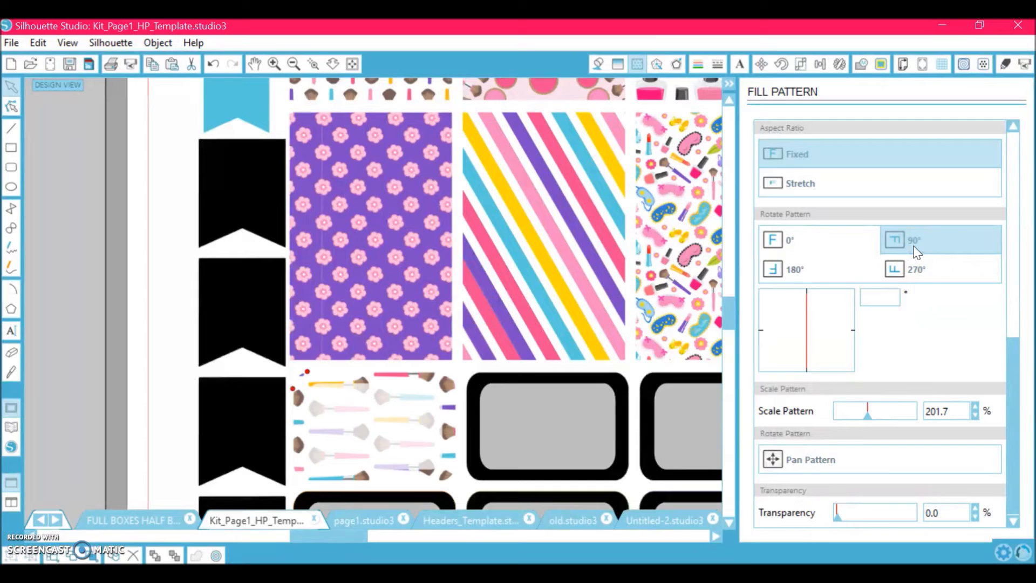
key(ctrl+z)
- Fill the second framed half box in the upper row with the brush-and-dot pattern AMB-1244GIRLIEPAPERS16-03 from the library
click(477, 461)
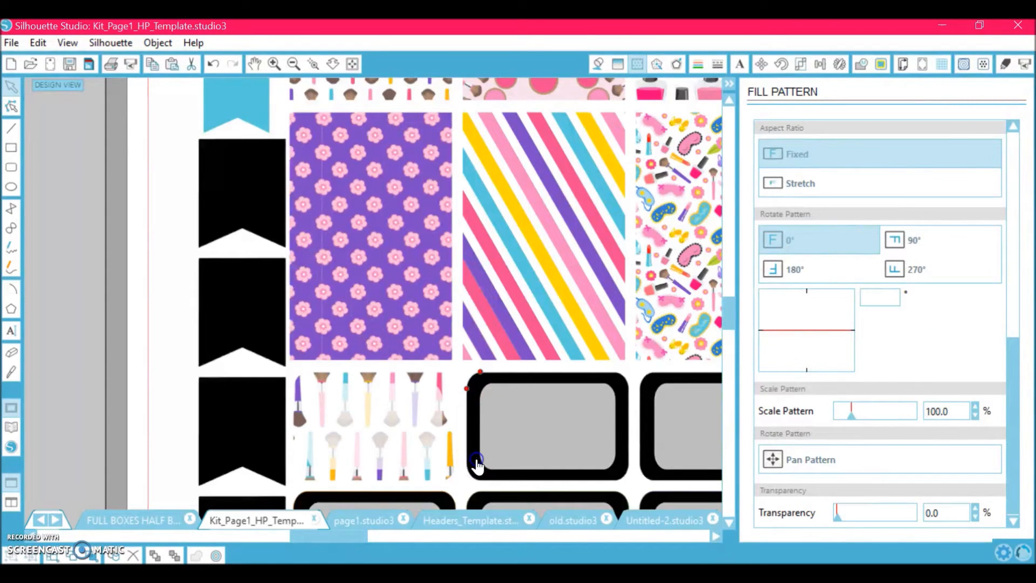
click(11, 429)
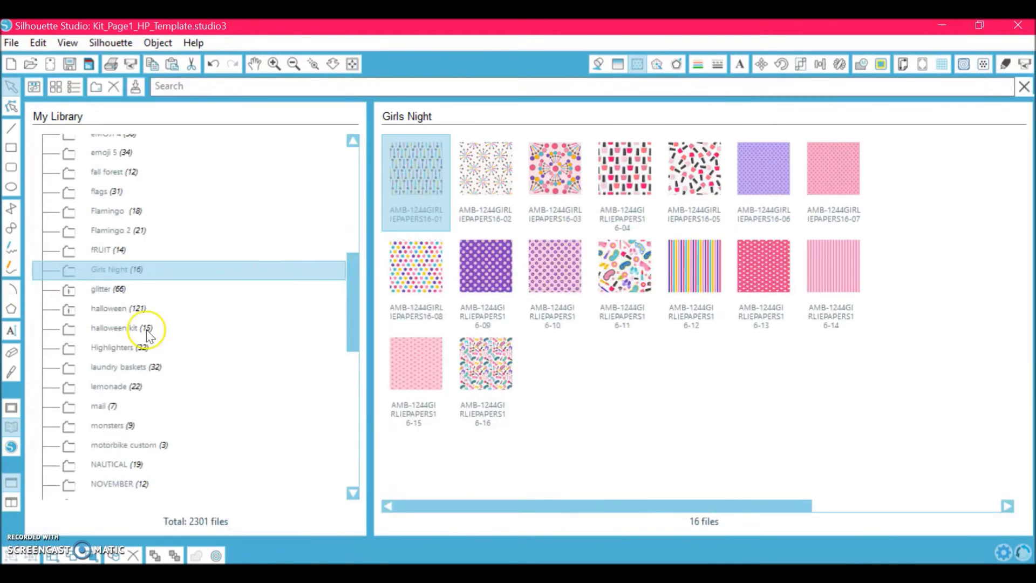
click(546, 161)
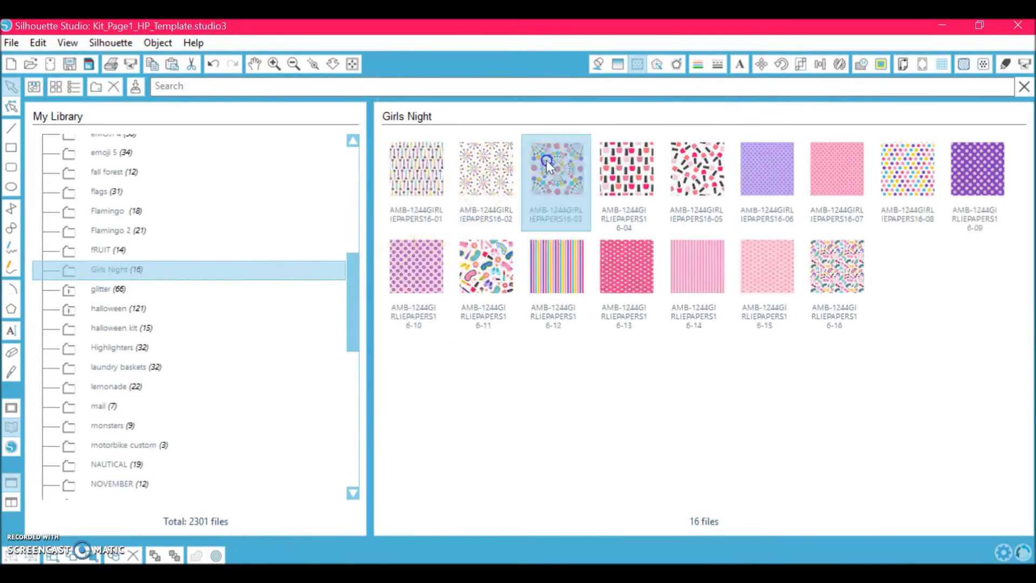
click(11, 412)
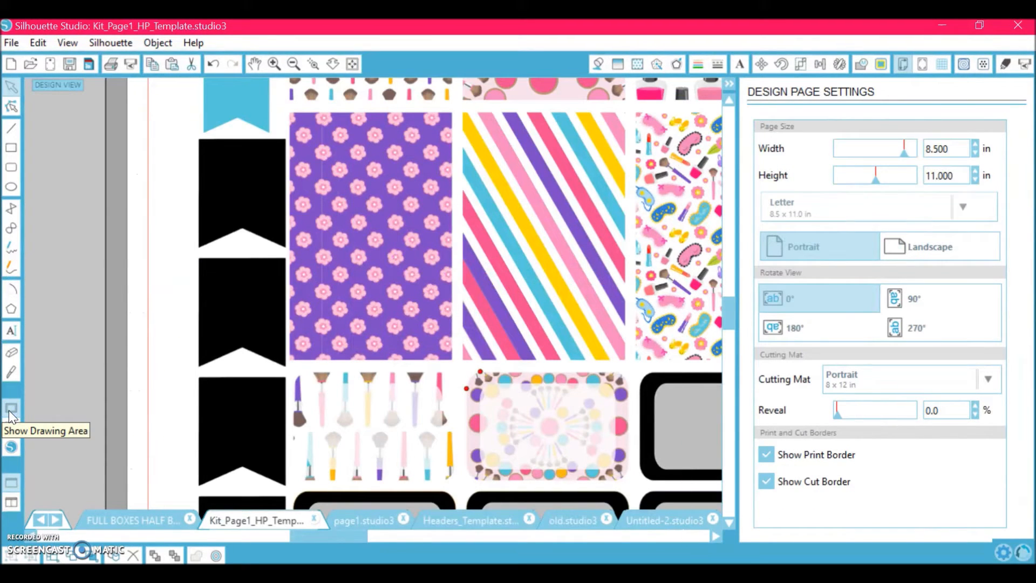
- Fill the second framed half box with the scattered nail polish pattern AMB-1244GIRLIEPAPERS16-05 from the library instead
click(9, 429)
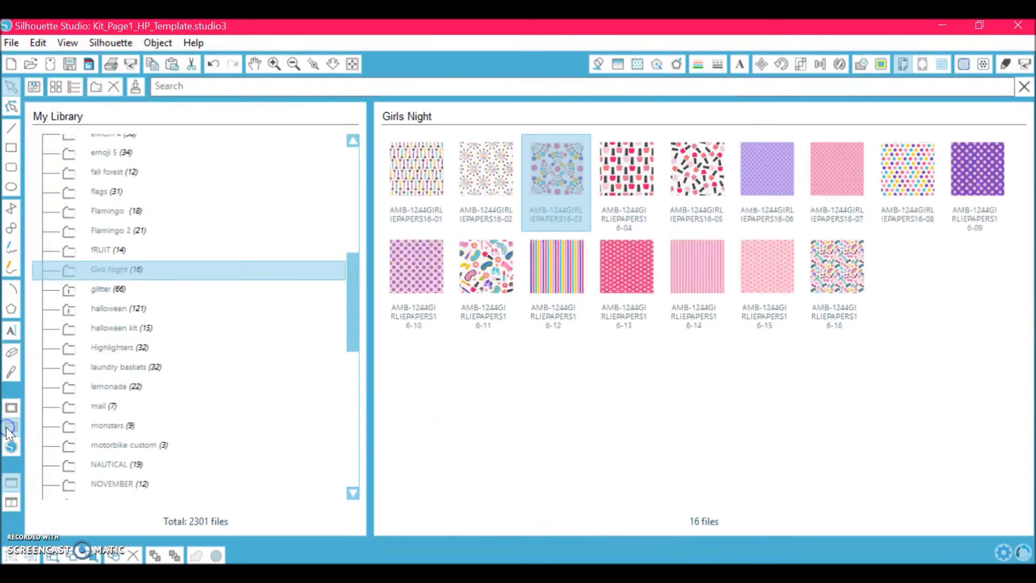
click(700, 223)
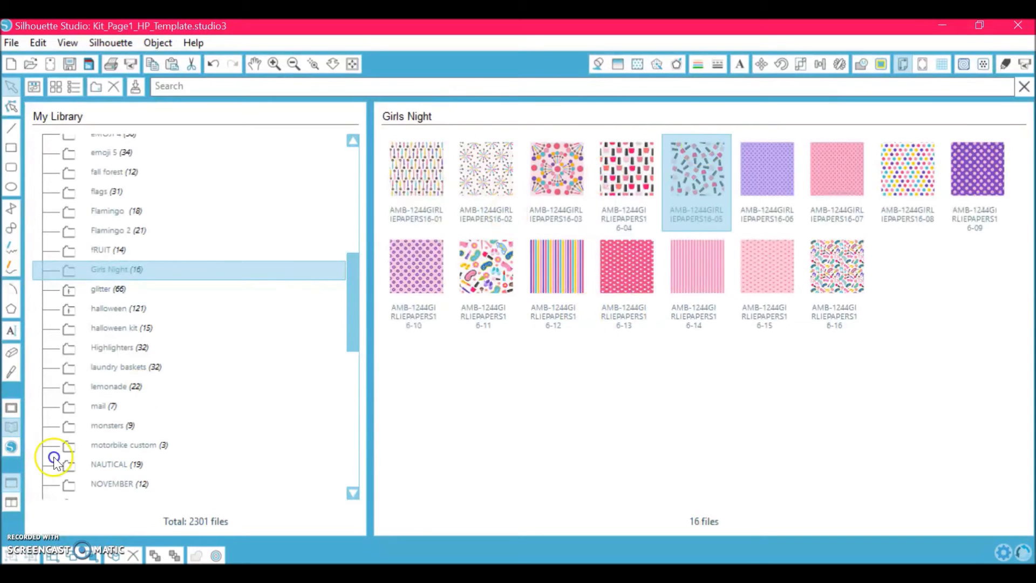
click(14, 412)
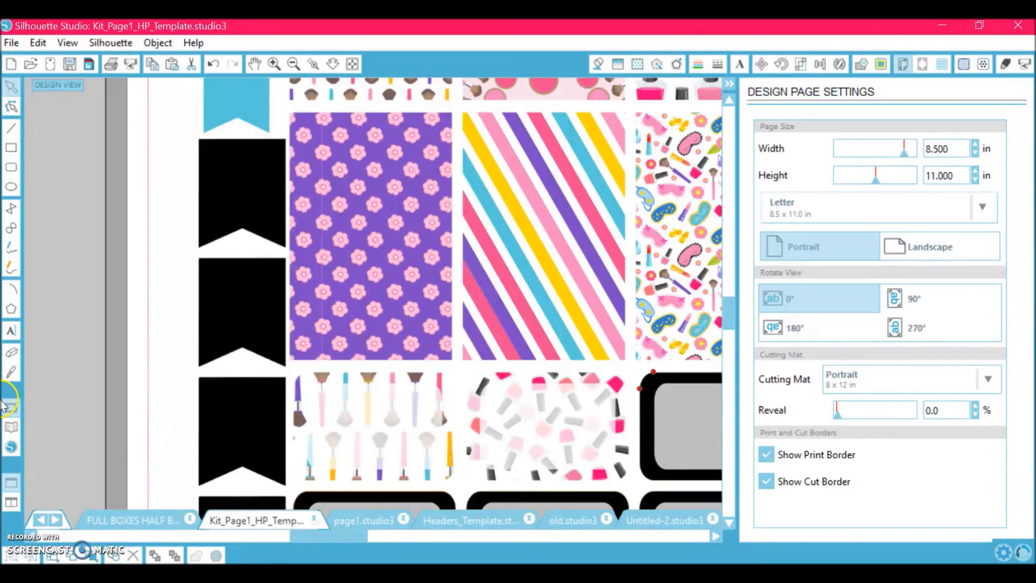
- Fill the third framed half box in the upper row with the pink pattern AMB-1244GIRLIEPAPERS16-07 from the Girls Night folder
click(10, 431)
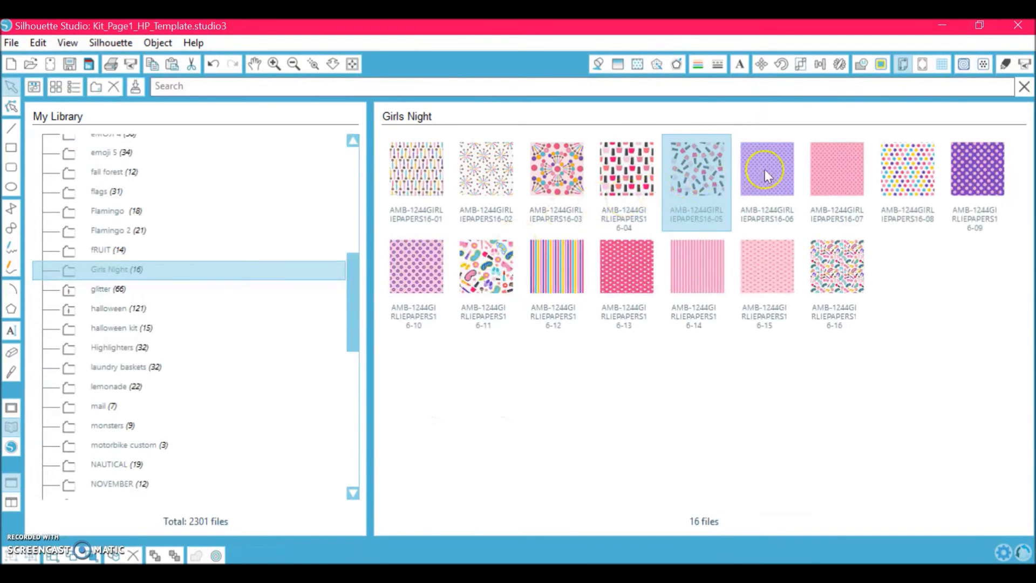
click(850, 179)
click(766, 266)
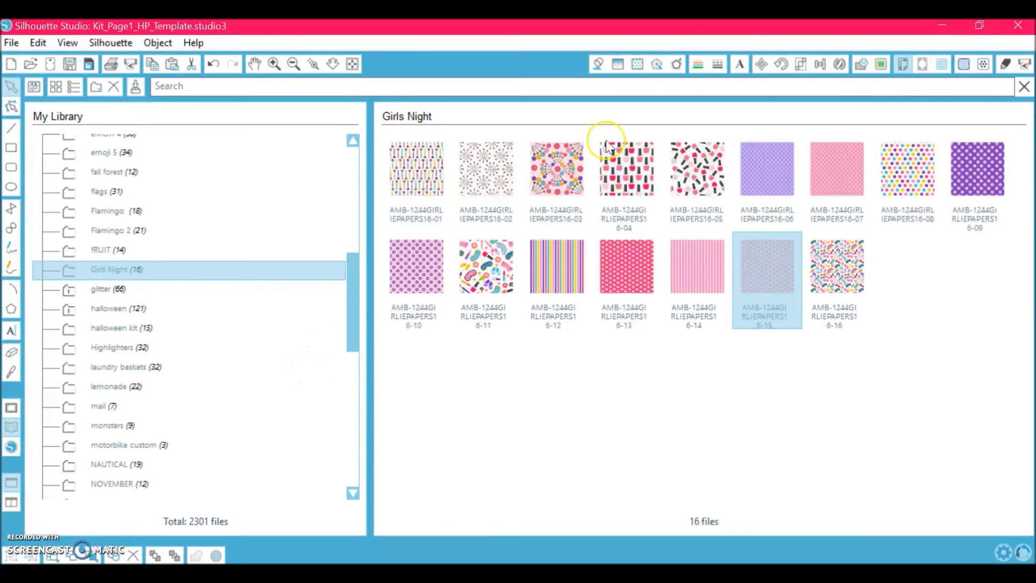
click(814, 185)
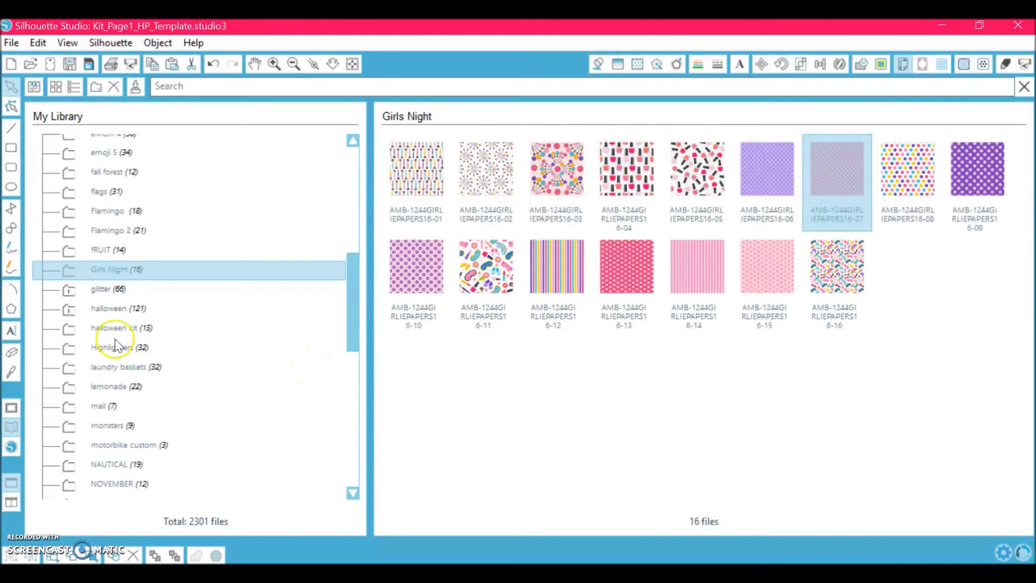
click(10, 410)
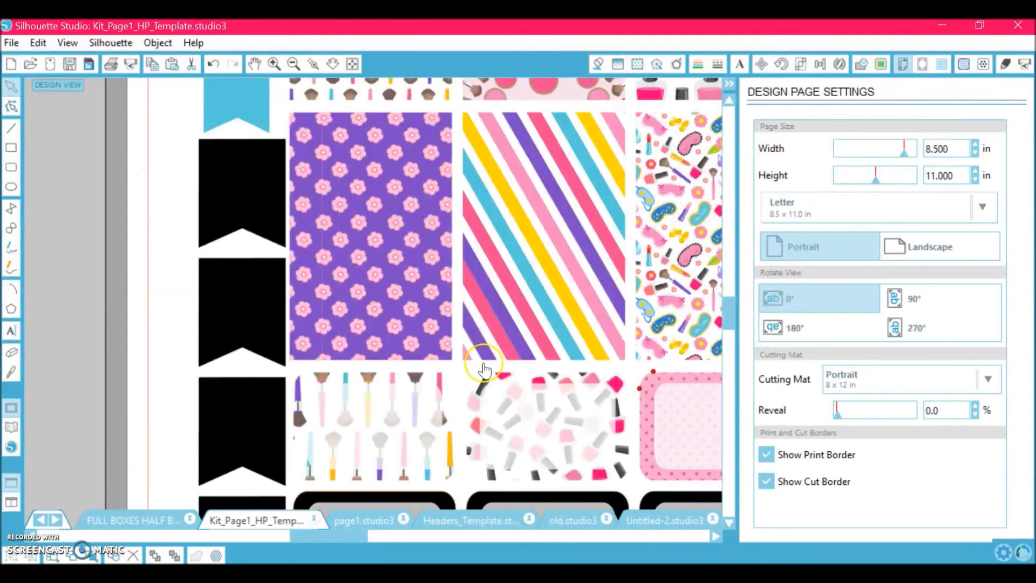
- Fill the first framed half box in the upper row with the purple flower pattern AMB-1244GIRLIEPAPERS16-10 from the Girls Night folder
scroll(484, 369, right, 5)
scroll(484, 368, down, 5)
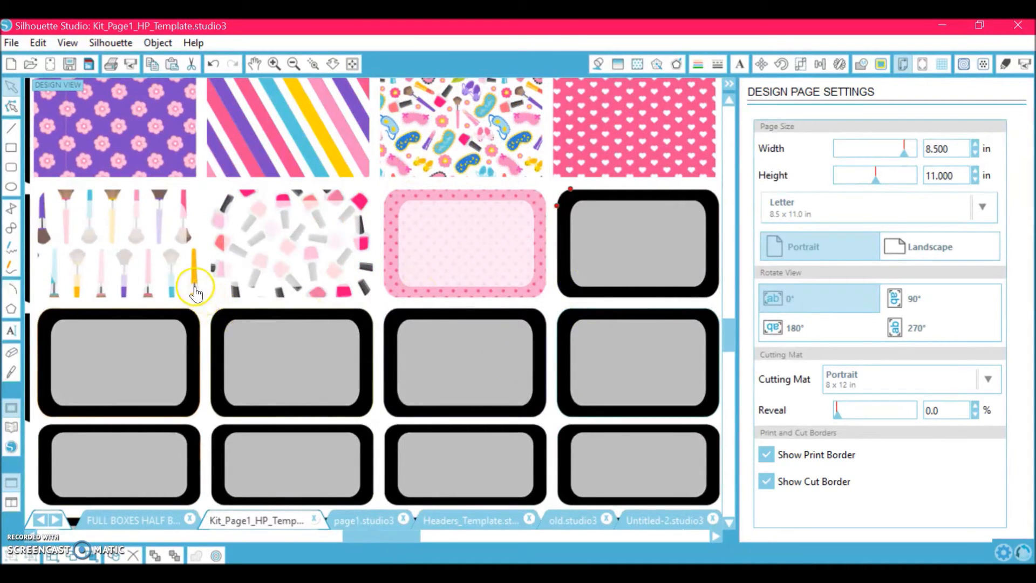
click(10, 427)
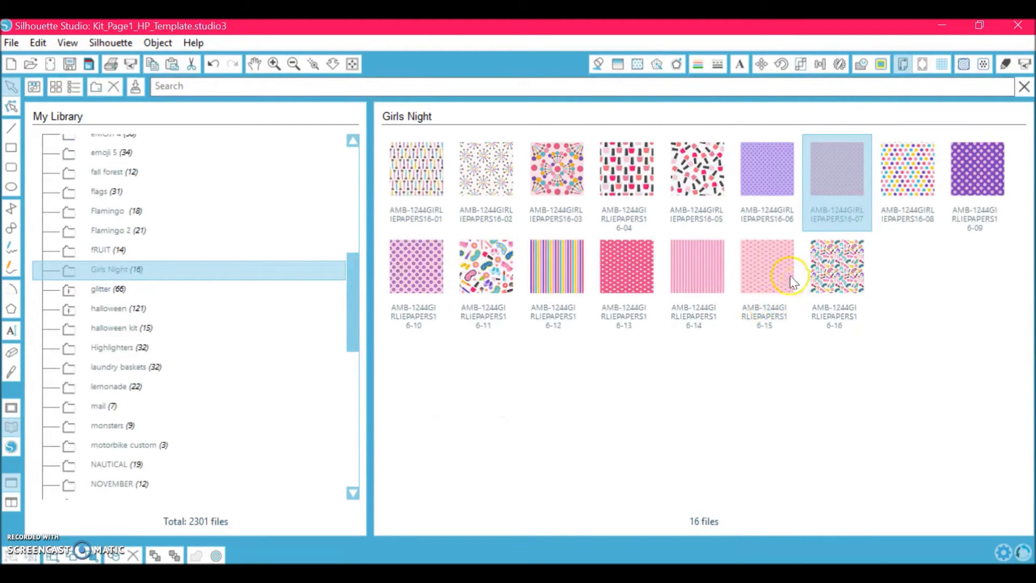
click(706, 274)
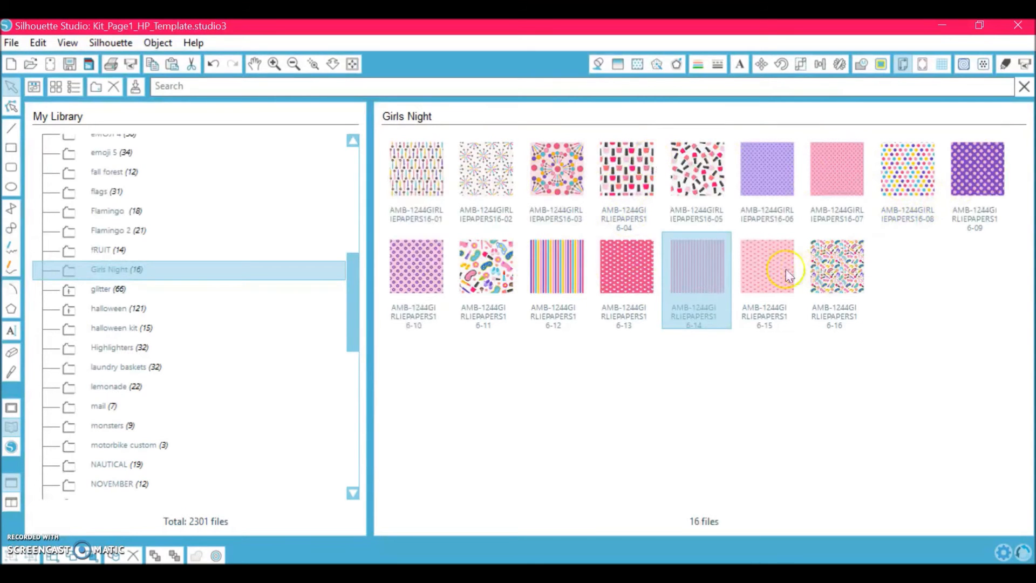
click(416, 267)
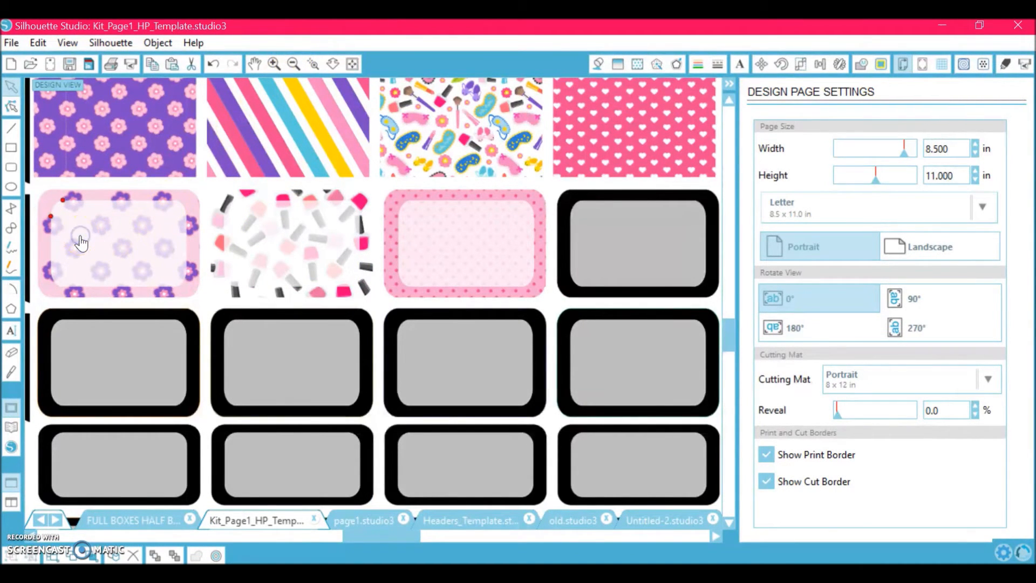
drag(80, 238, 213, 234)
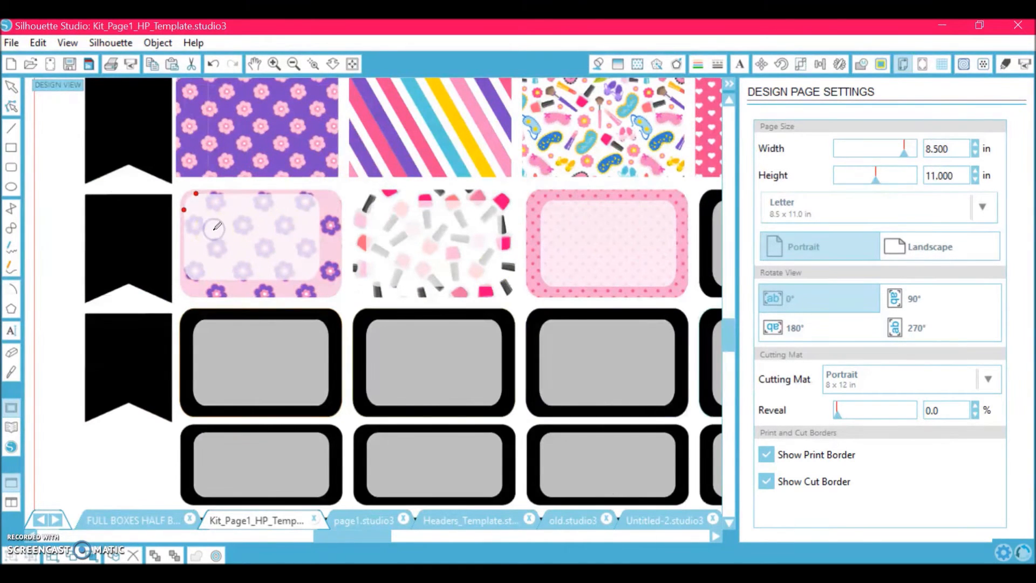
key(ctrl+z)
scroll(214, 233, right, 3)
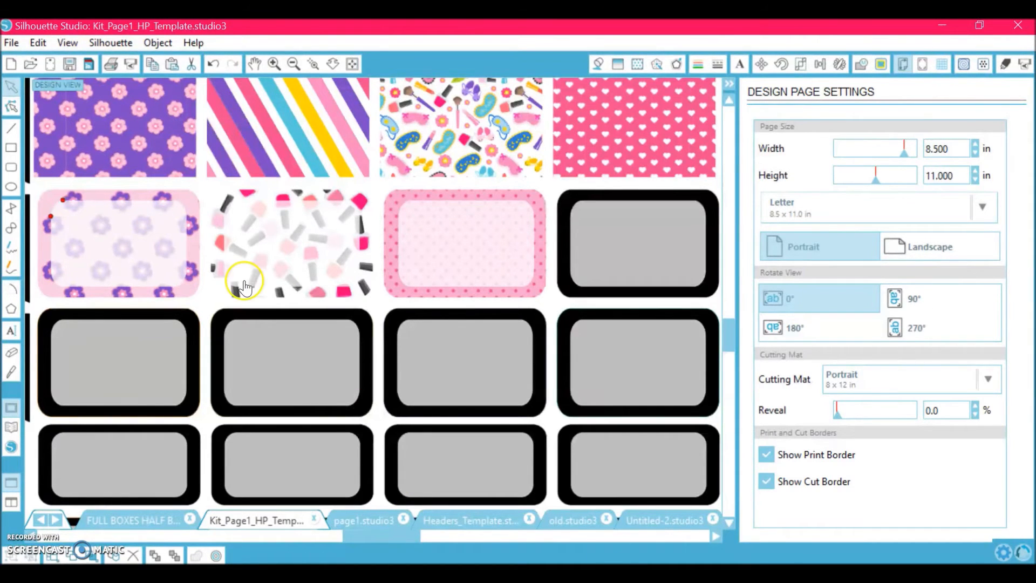
- Copy the complete Thanksgiving kit page from page1.studio3 into a new document
click(292, 63)
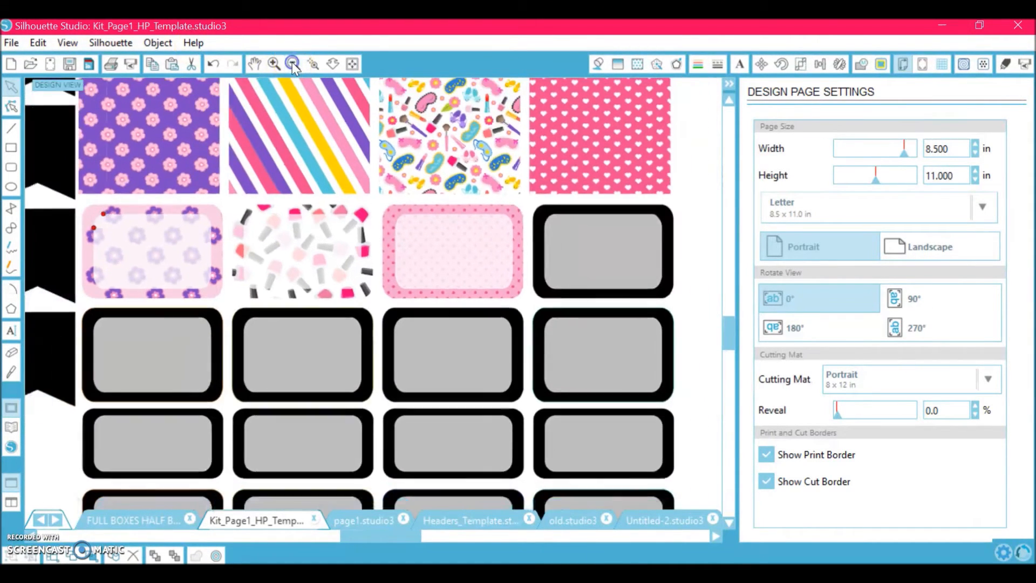
click(292, 63)
click(291, 64)
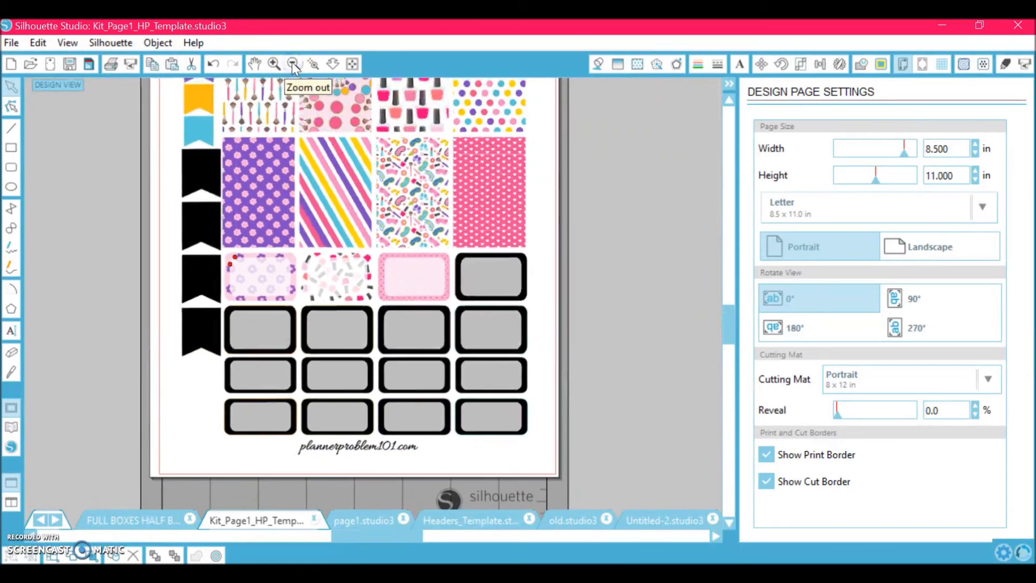
scroll(320, 236, up, 1)
scroll(320, 236, up, 3)
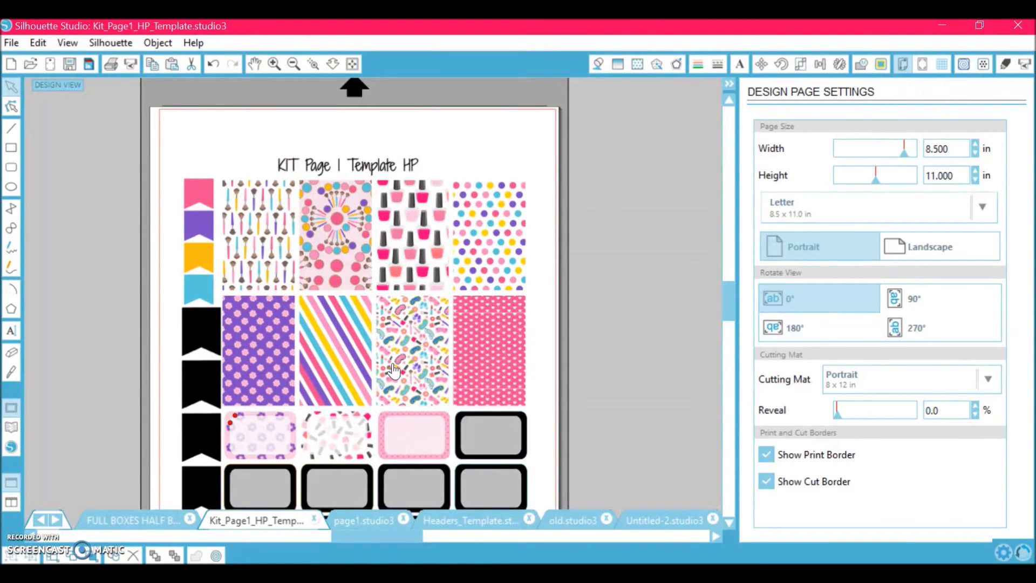
click(367, 522)
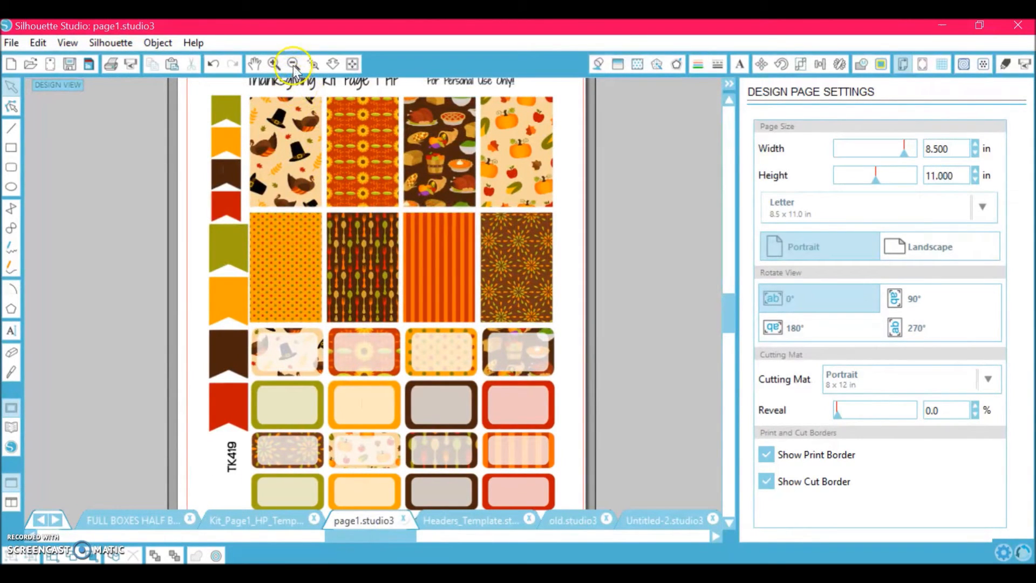
click(294, 65)
click(294, 66)
click(202, 288)
key(ctrl+a)
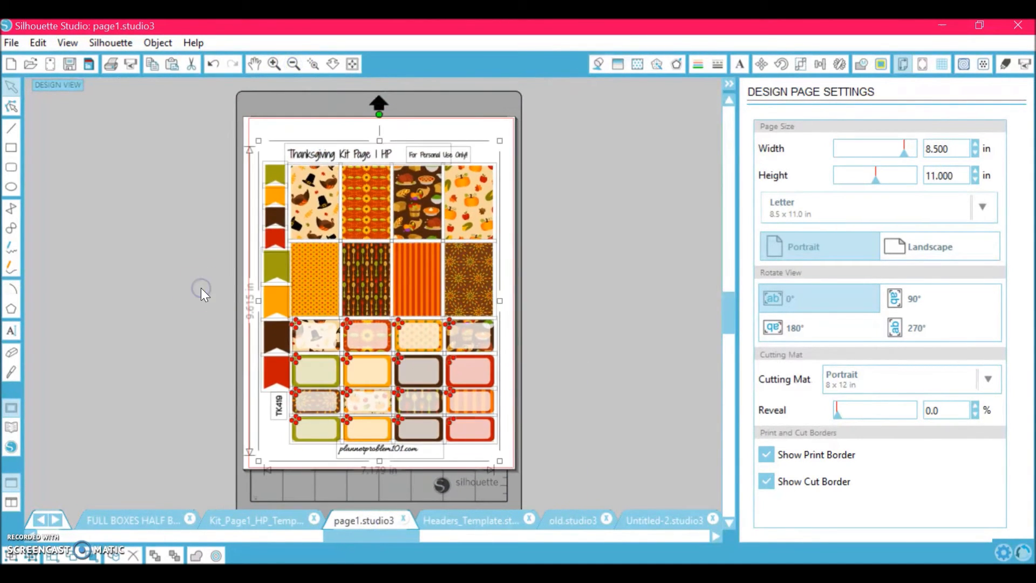
click(19, 63)
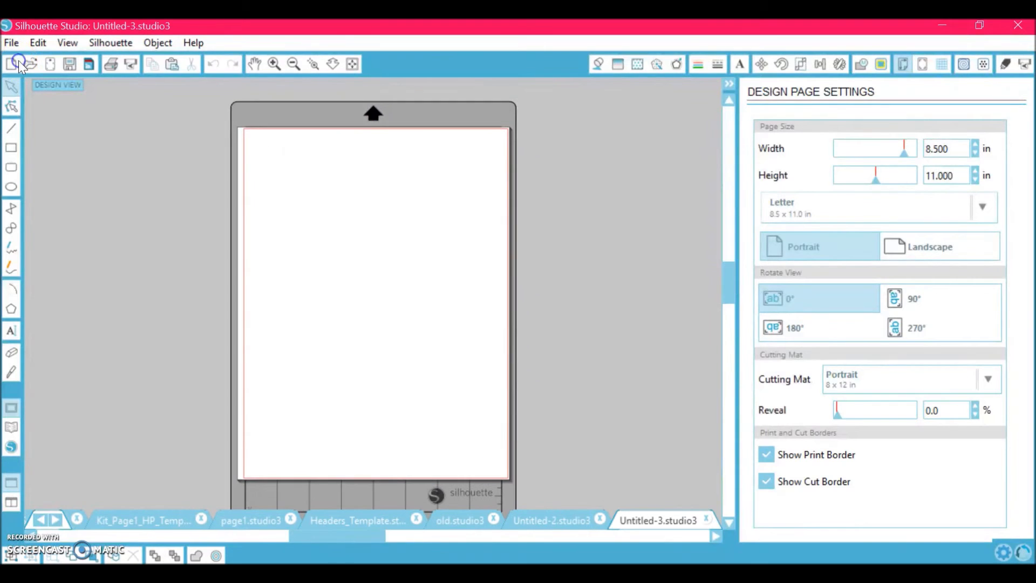
key(ctrl+v)
click(163, 387)
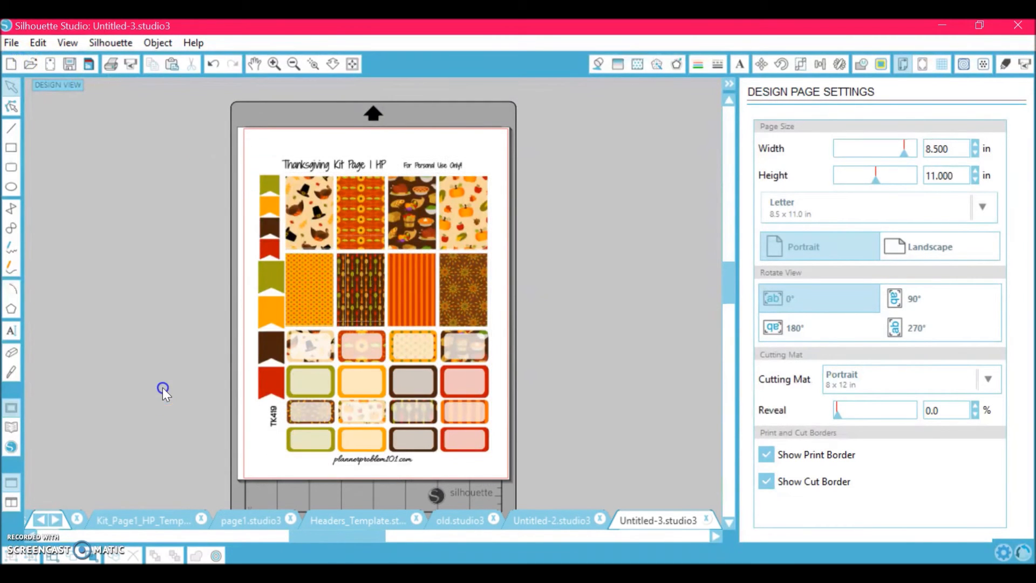
- Replace the Thanksgiving full boxes in the new document with the grouped Girls Night full boxes copied from Kit_Page1_HP_Template.studio3
click(314, 317)
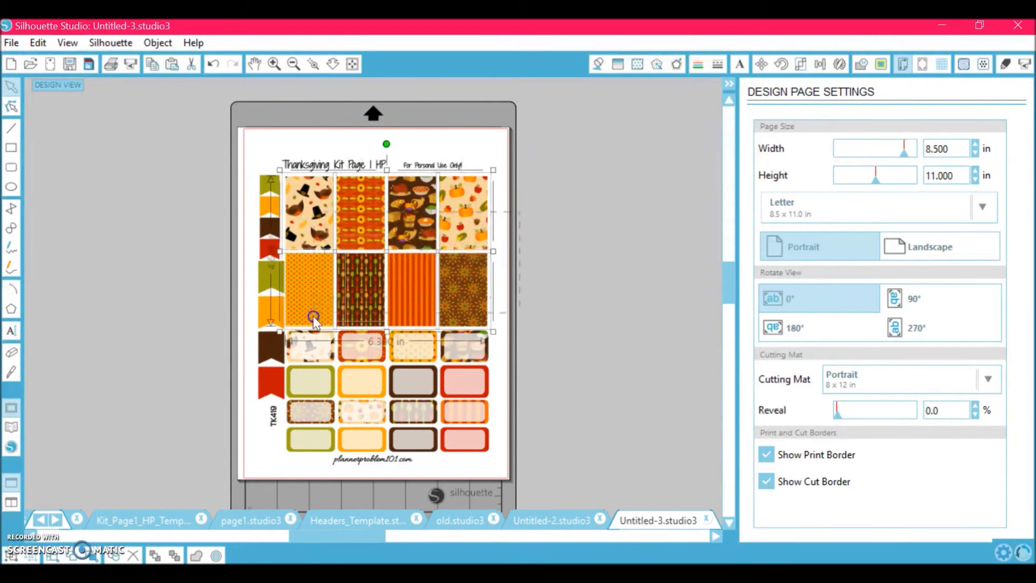
key(ctrl+x)
click(251, 520)
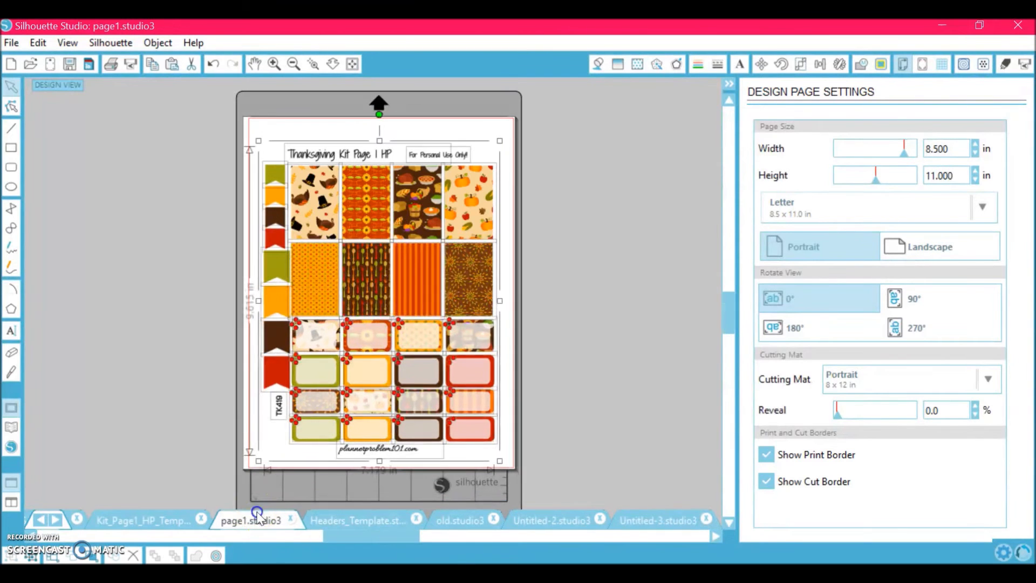
click(150, 519)
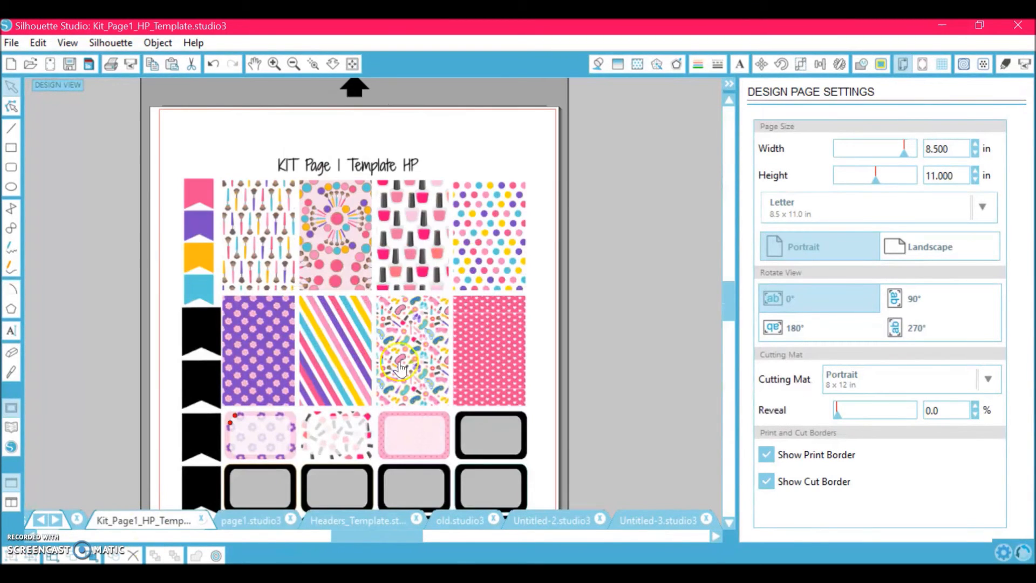
click(491, 300)
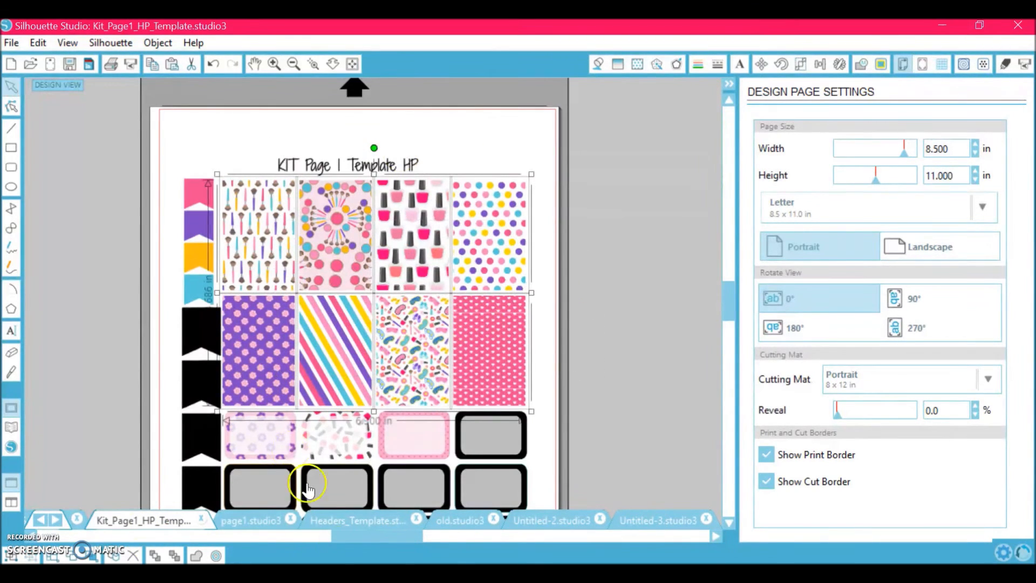
click(350, 521)
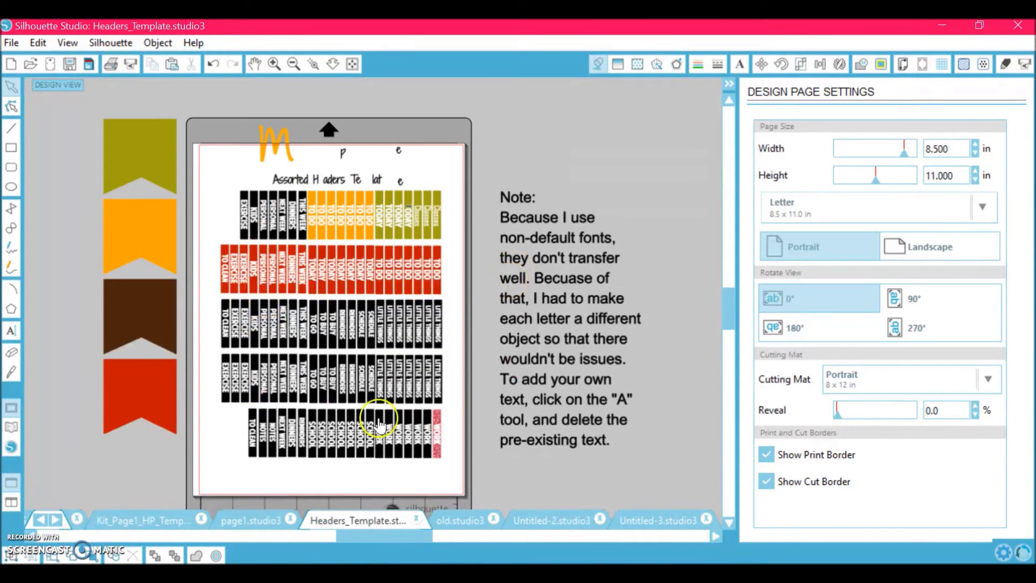
click(250, 520)
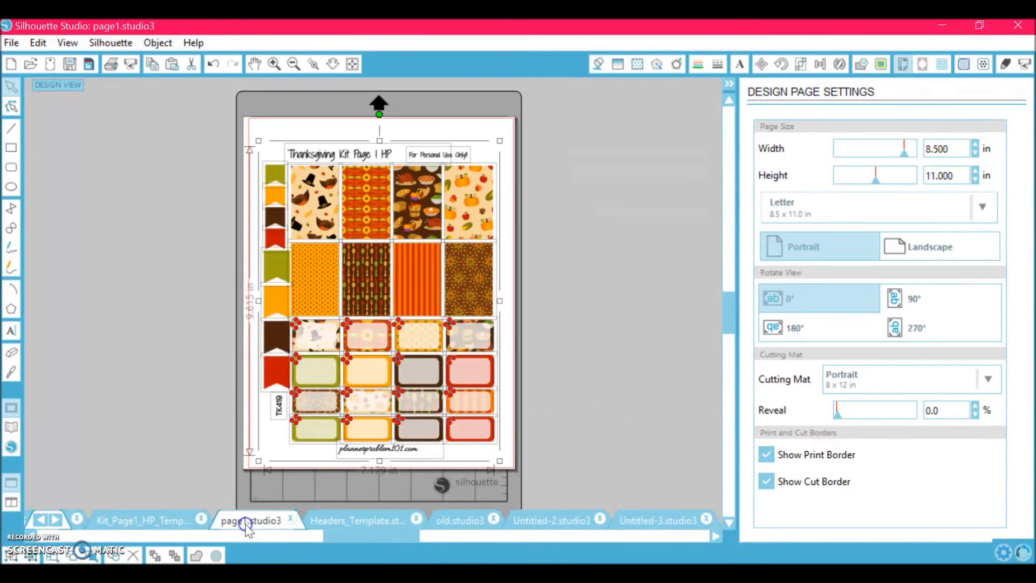
click(535, 521)
click(639, 520)
key(ctrl+v)
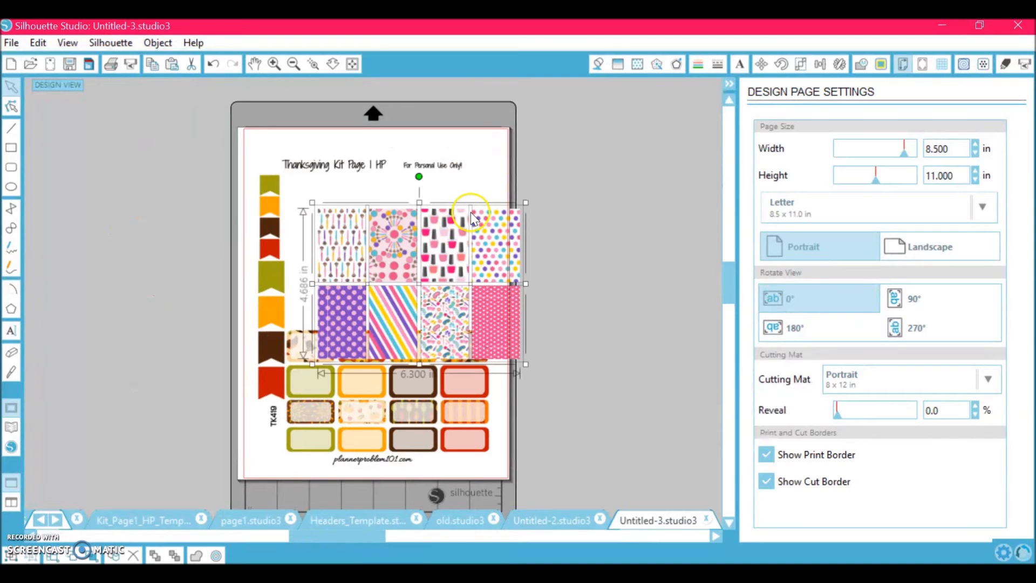
- Position the pasted Girls Night full boxes above the framed half boxes, aligned with their columns
drag(360, 232, 346, 213)
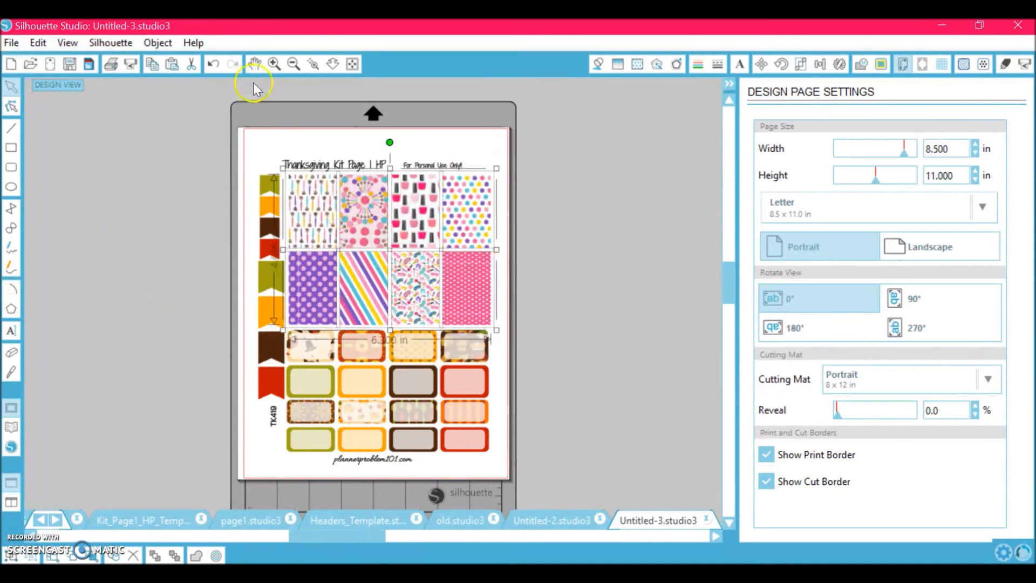
click(274, 64)
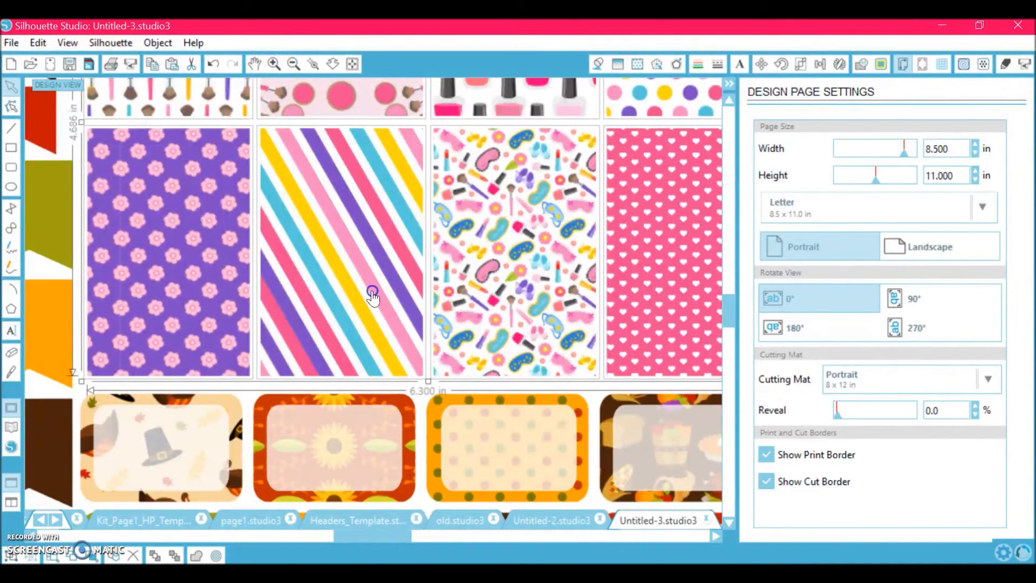
drag(370, 294, 365, 292)
click(294, 63)
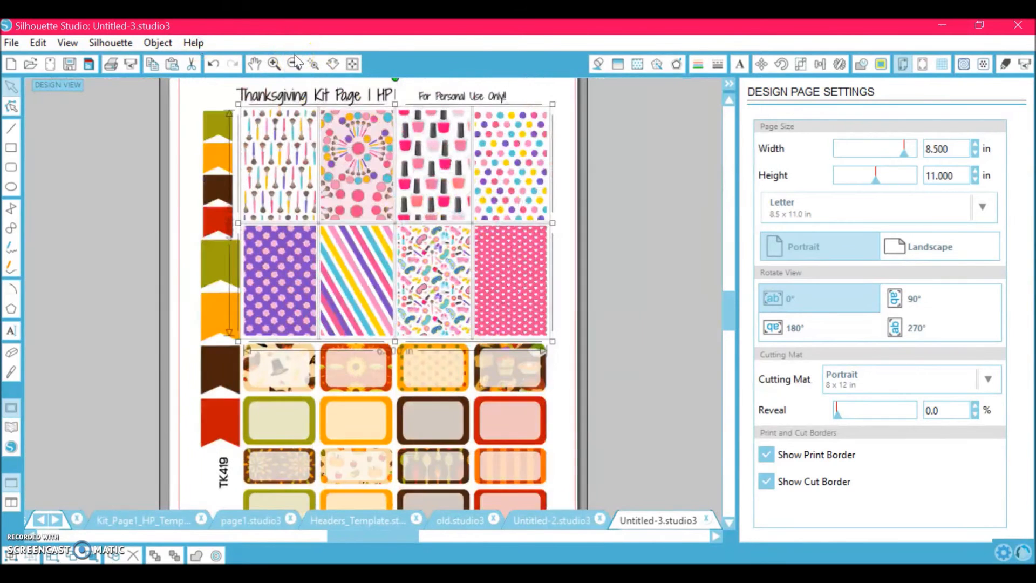
- Add Type 1 registration marks to the new document and nudge the full boxes to fit inside the cut border
click(926, 66)
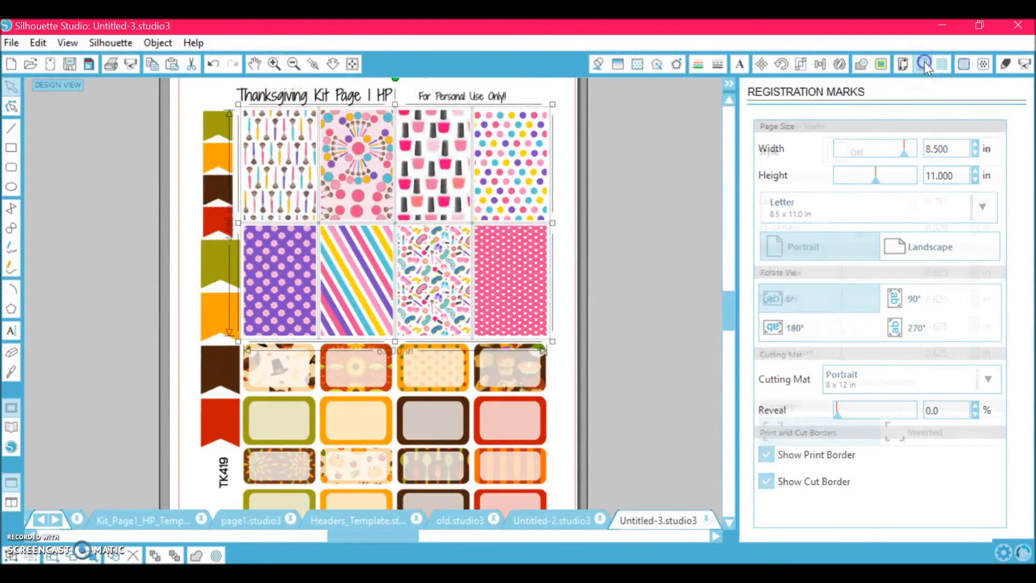
click(852, 153)
click(851, 217)
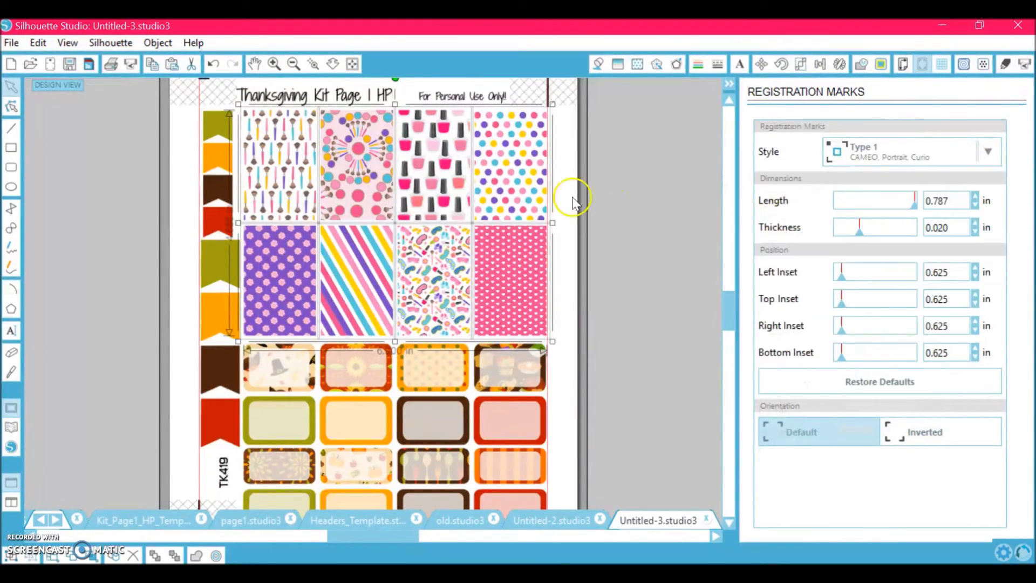
drag(520, 176, 518, 177)
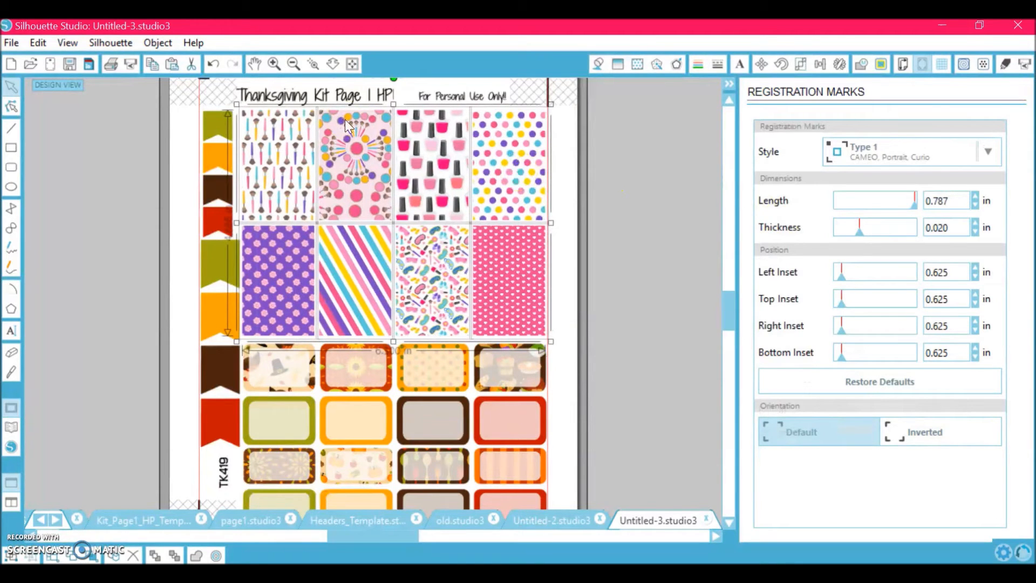
click(621, 184)
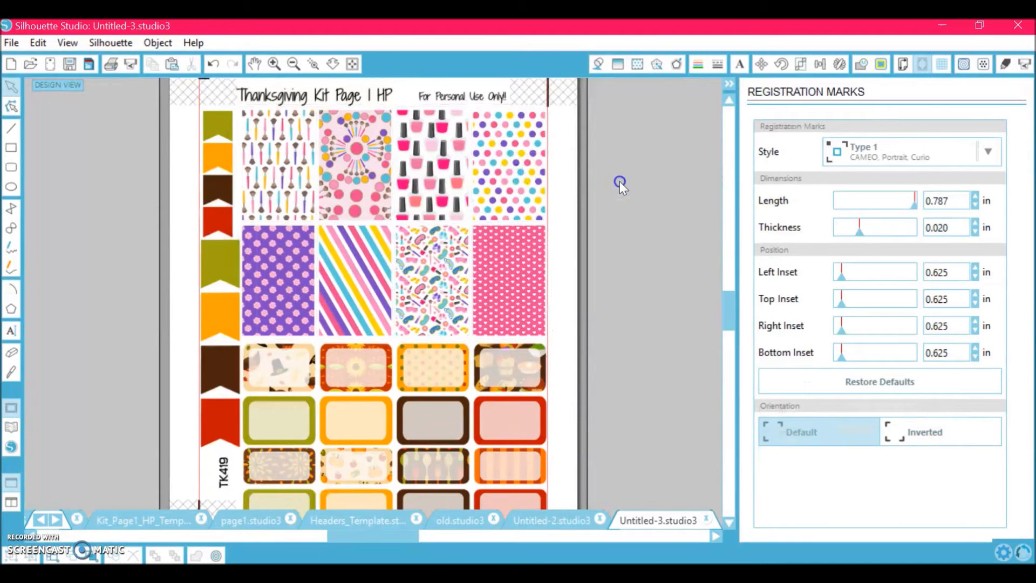
click(309, 390)
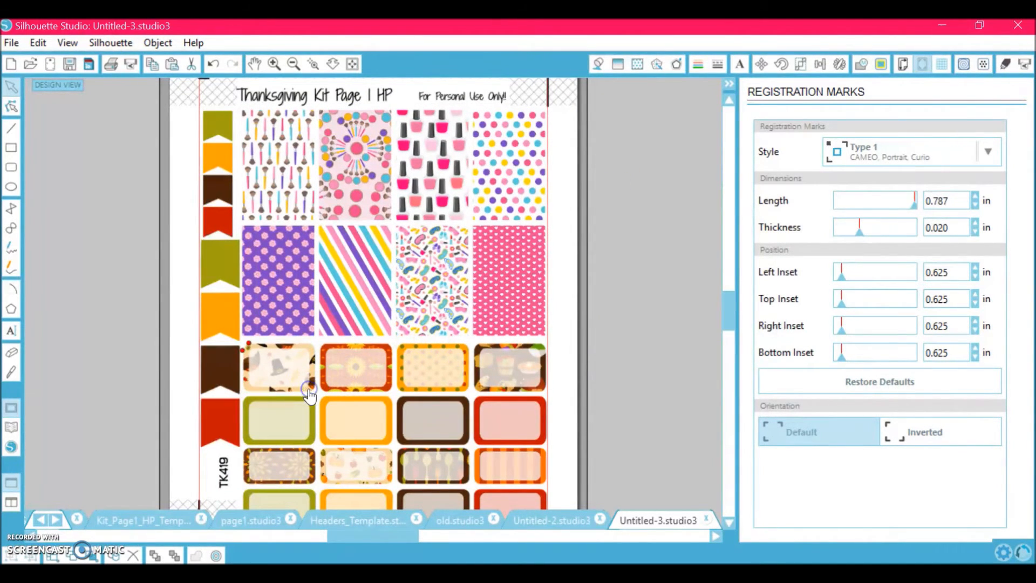
click(144, 171)
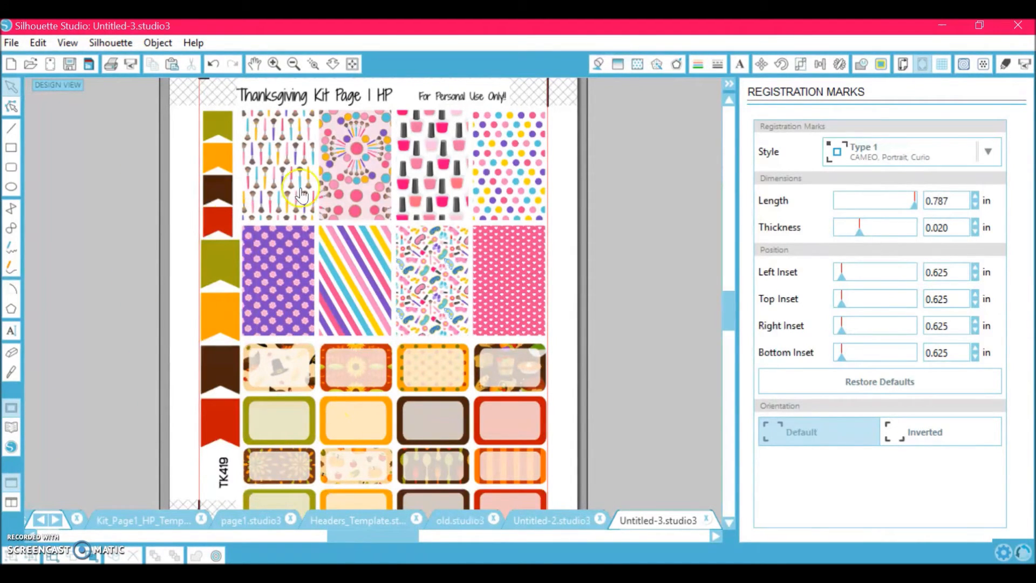
- Copy the four small colored flags from the kit template into Untitled-3 and place them beside the page, enlarged to about 1.27 in wide
click(556, 523)
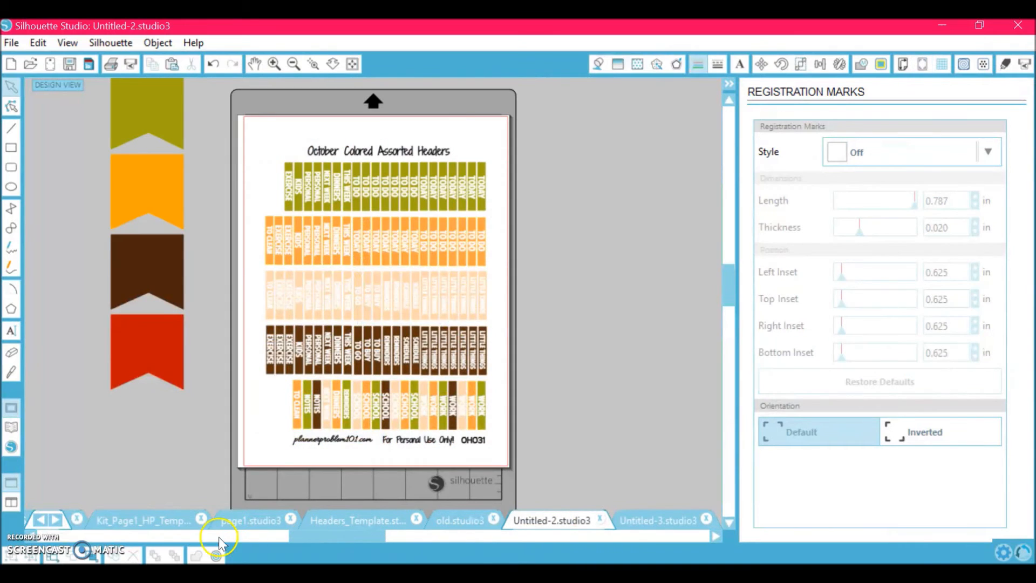
click(153, 522)
click(148, 170)
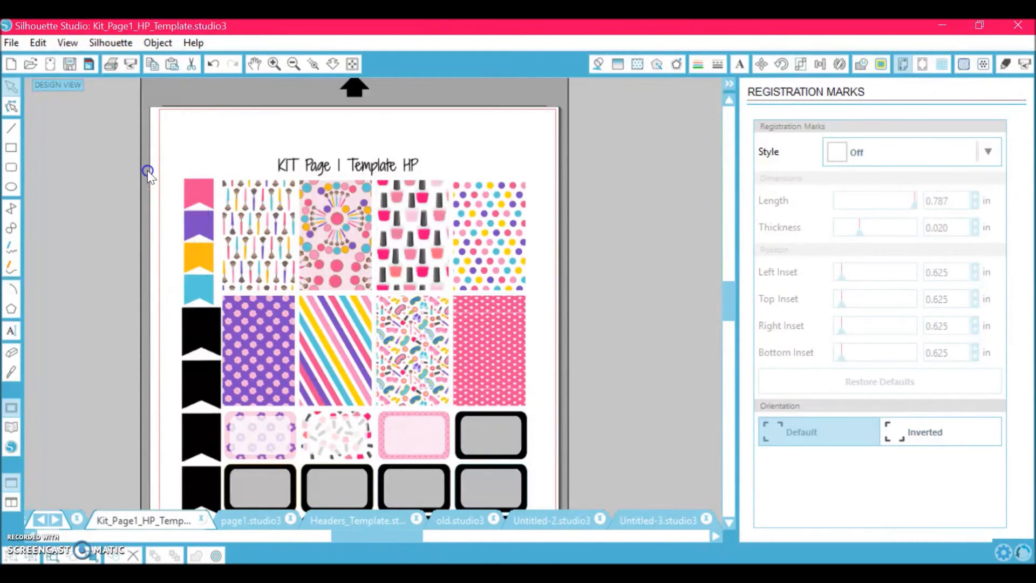
click(201, 278)
key(ctrl+c)
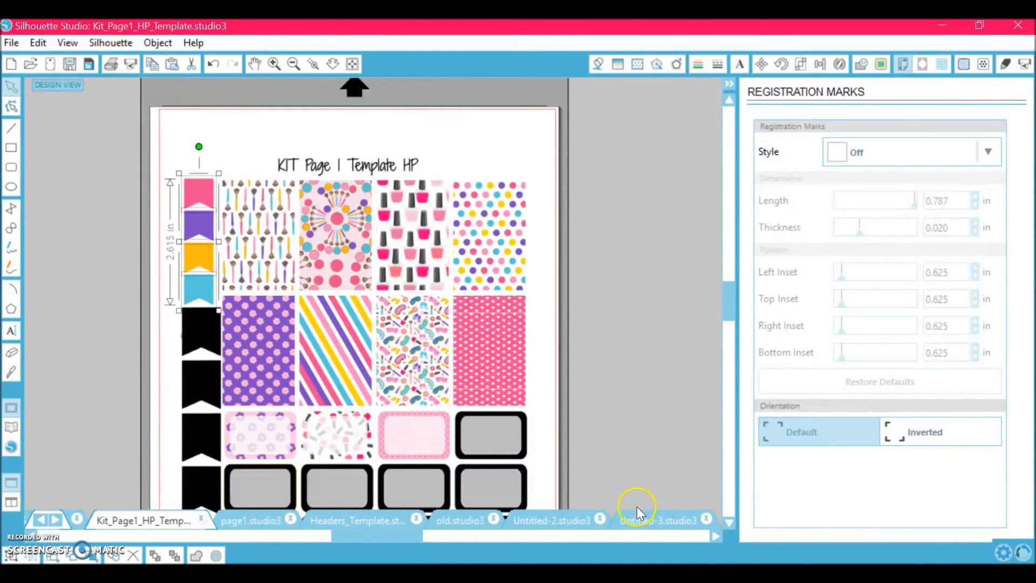
click(643, 520)
key(ctrl+v)
drag(298, 339, 34, 417)
- Recolor the fill and outline of all olive RGB (160,160,14) flags and frames with pink sampled from the pink reference flag
click(98, 556)
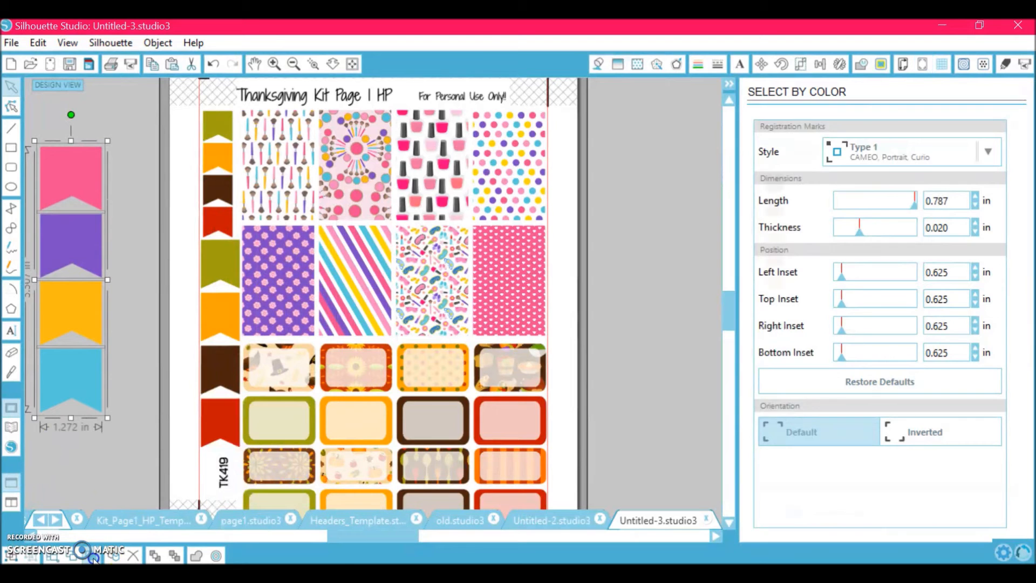
click(910, 151)
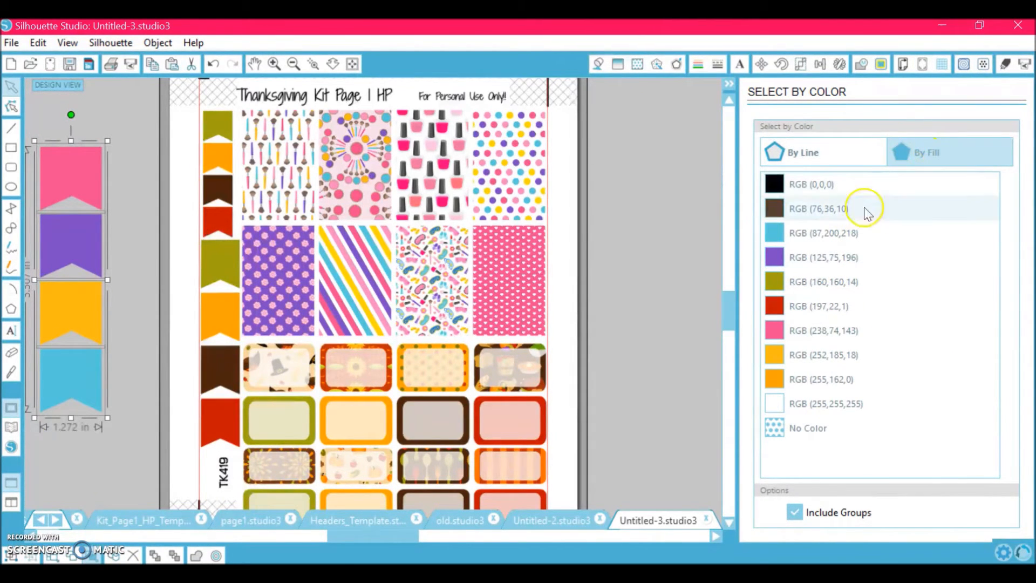
click(818, 278)
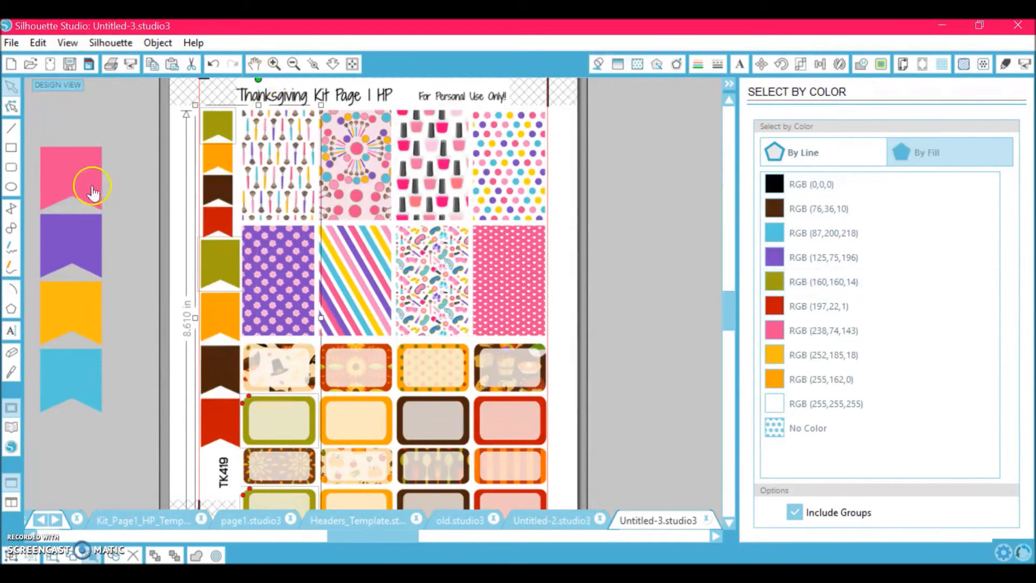
key(i)
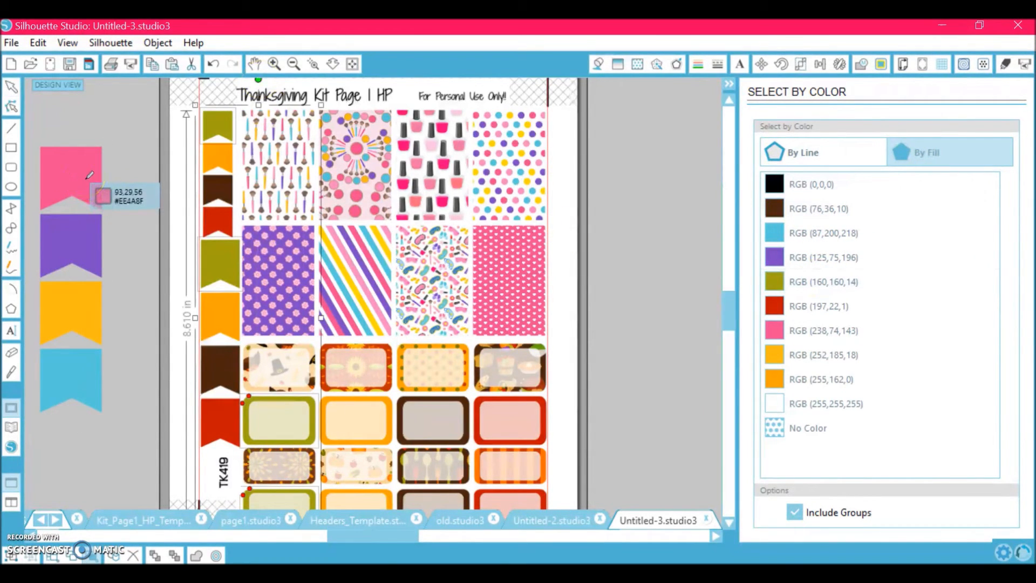
click(90, 175)
click(696, 64)
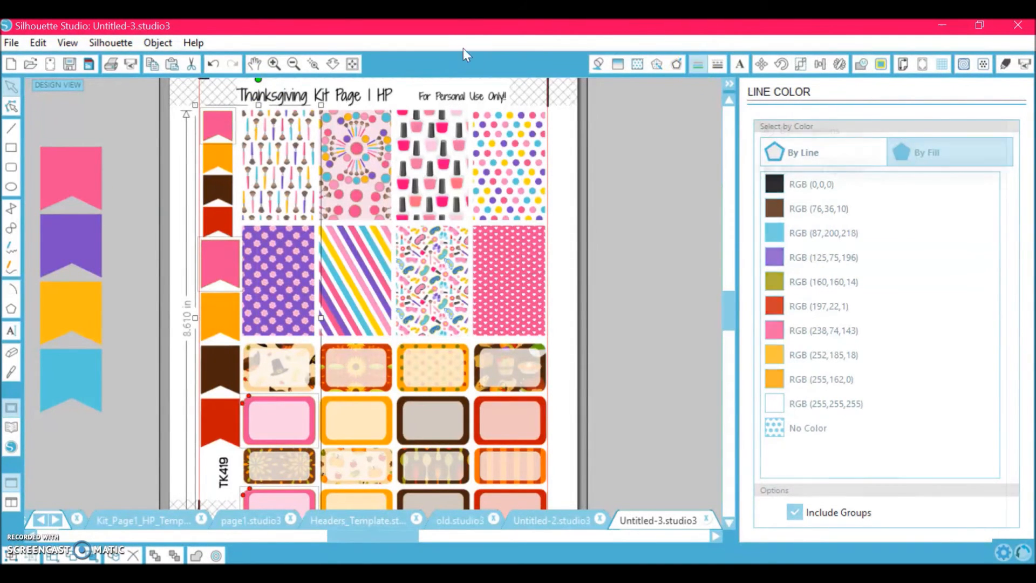
click(216, 267)
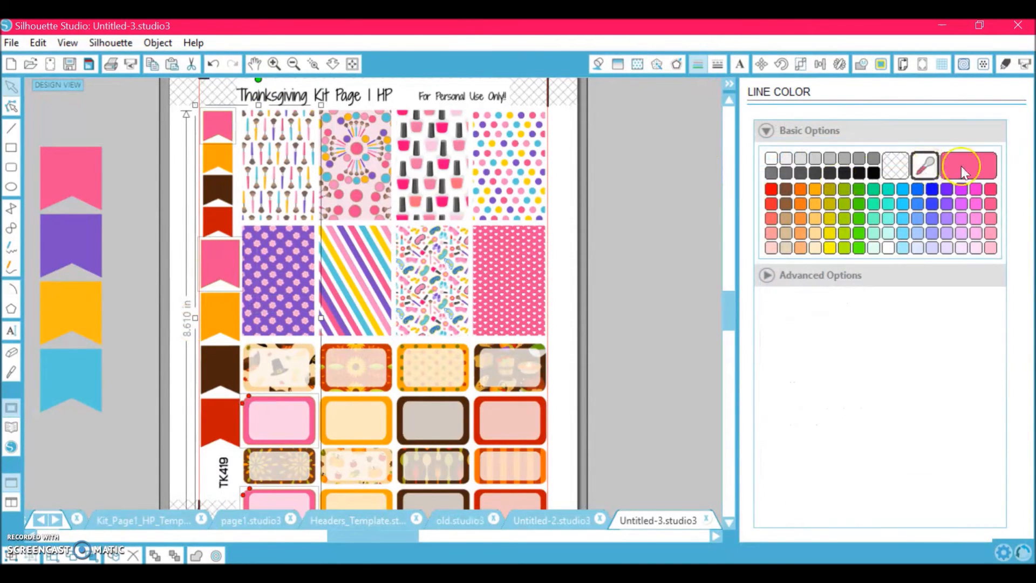
- Recolor the fill and outline of all orange RGB (255,162,0) flags and frames with purple sampled from the purple reference flag
click(92, 555)
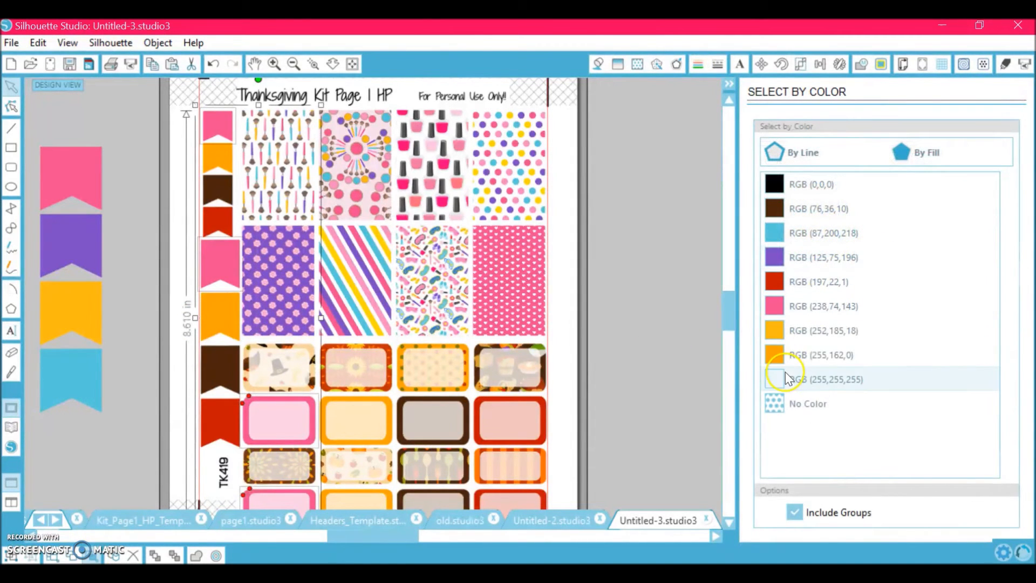
click(785, 356)
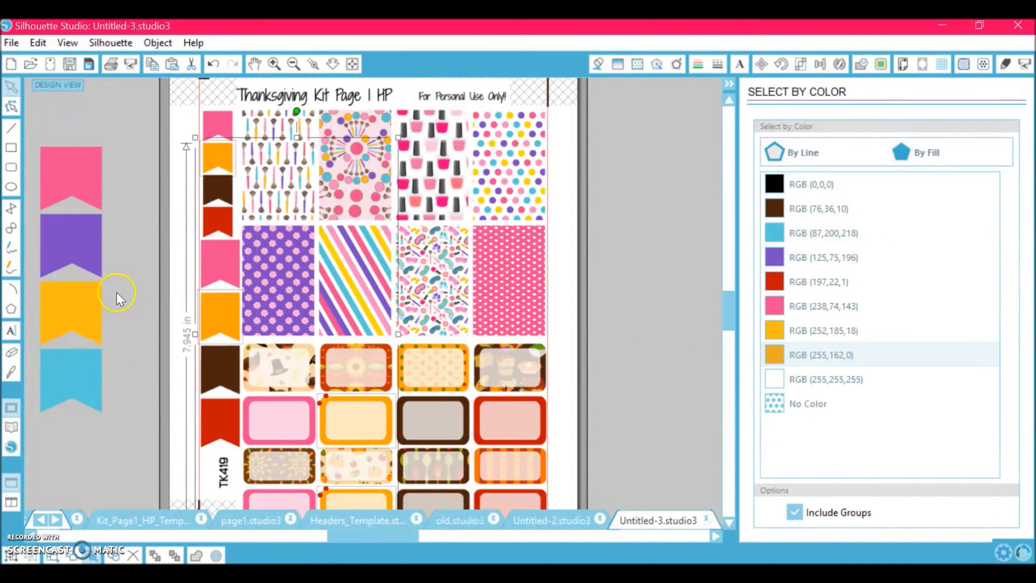
click(81, 262)
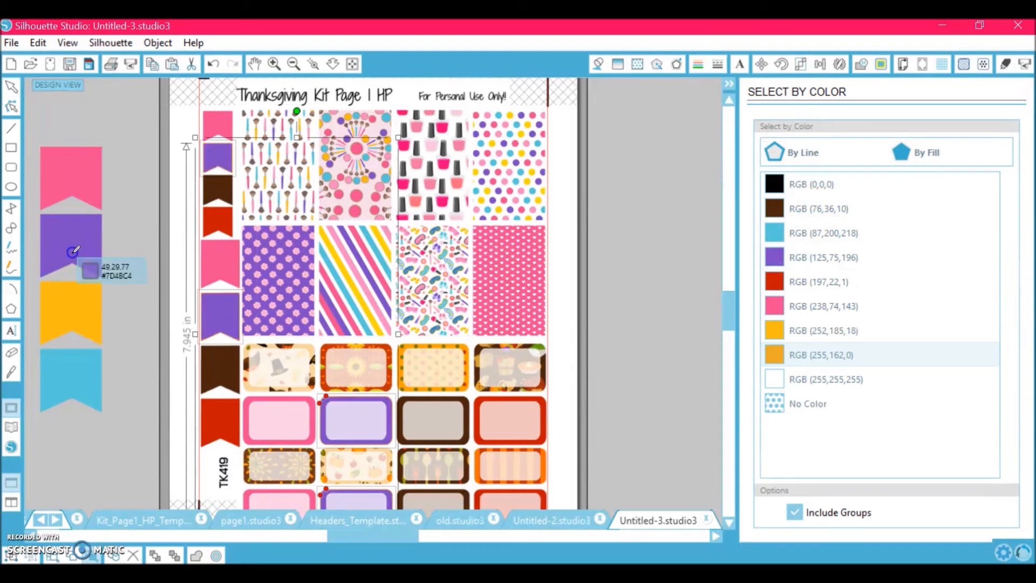
click(698, 66)
click(925, 165)
click(59, 228)
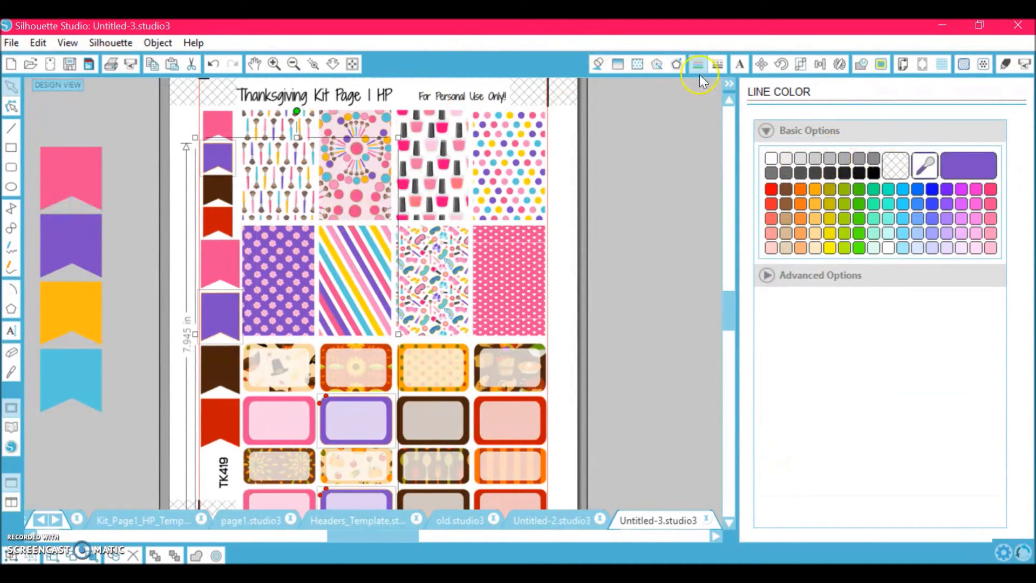
click(971, 169)
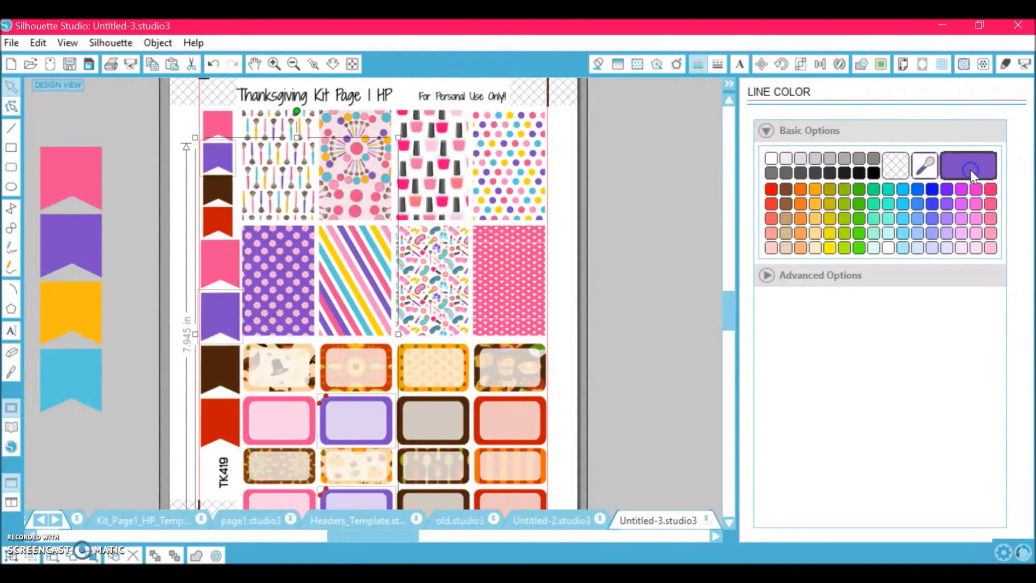
- Recolor the fill and outline of all dark brown RGB (76,36,10) flags and frames with yellow sampled from the yellow reference flag
click(89, 554)
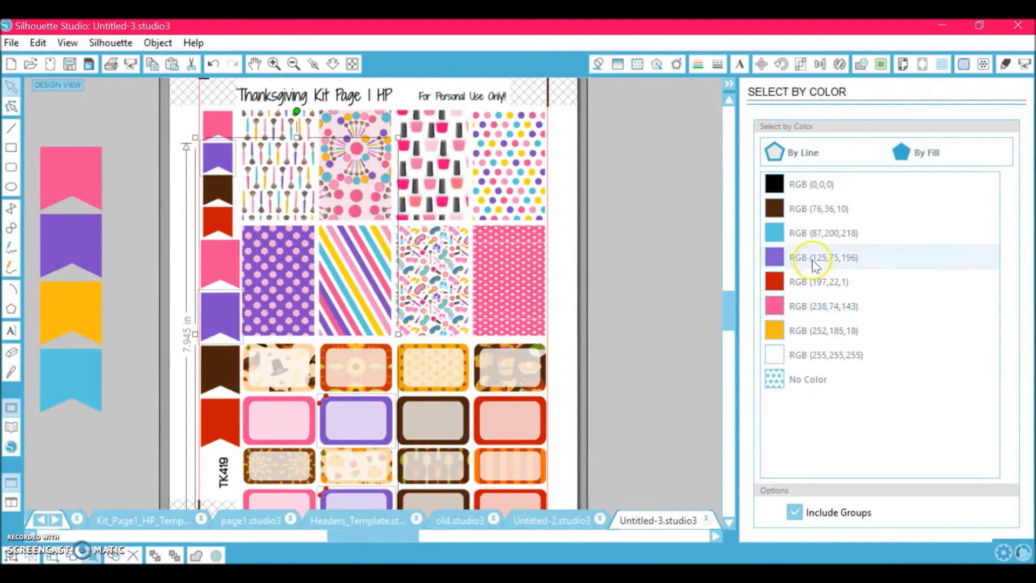
click(783, 216)
click(87, 310)
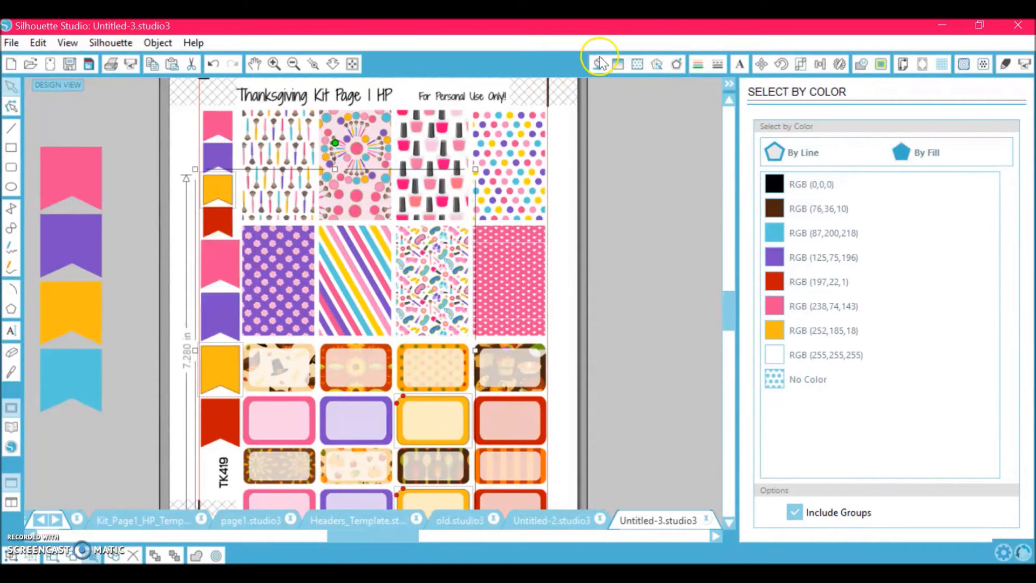
click(696, 67)
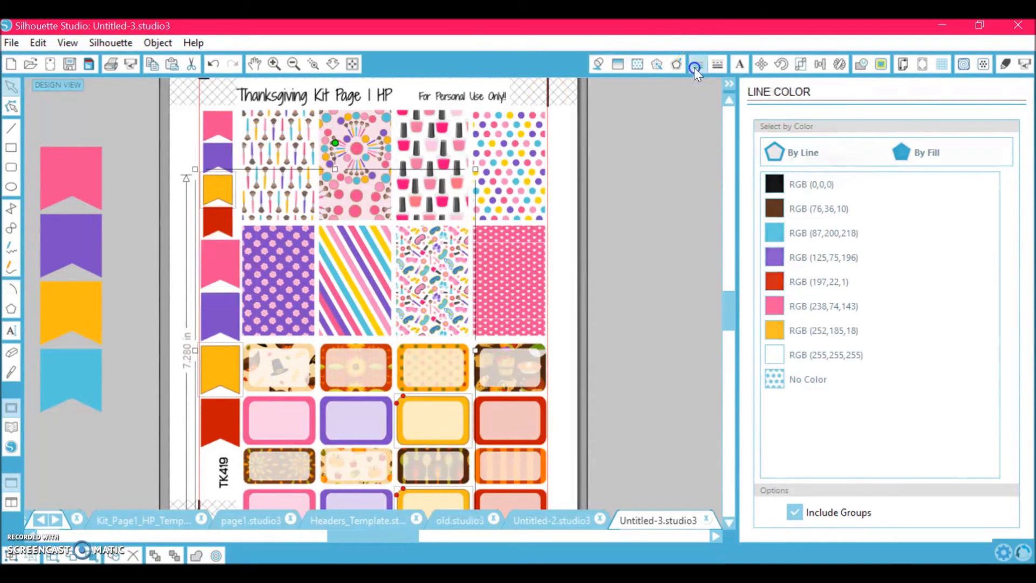
click(71, 305)
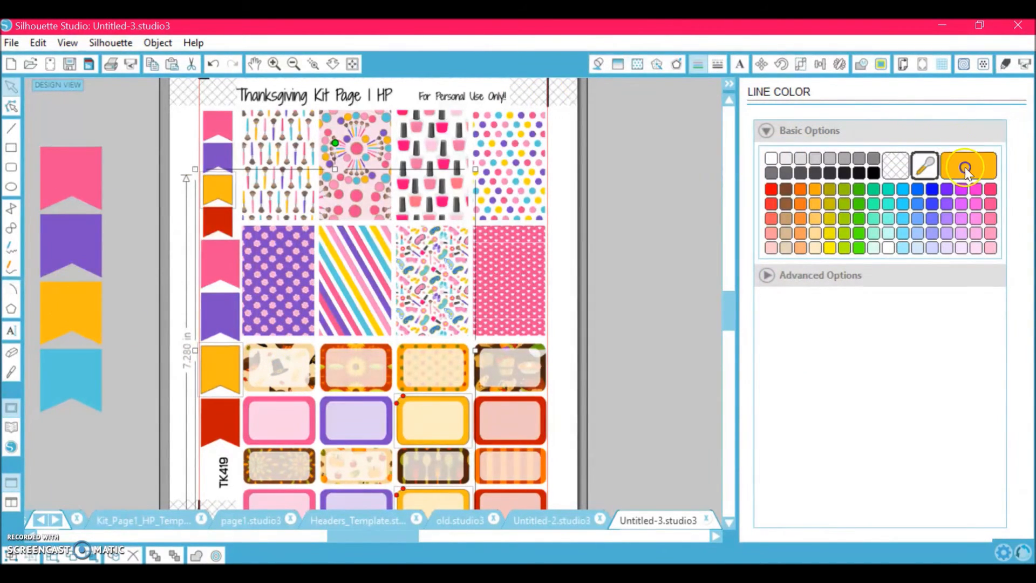
- Recolor the fill and outline of all red RGB (197,22,1) flags and frames with blue sampled from the blue reference flag
click(74, 548)
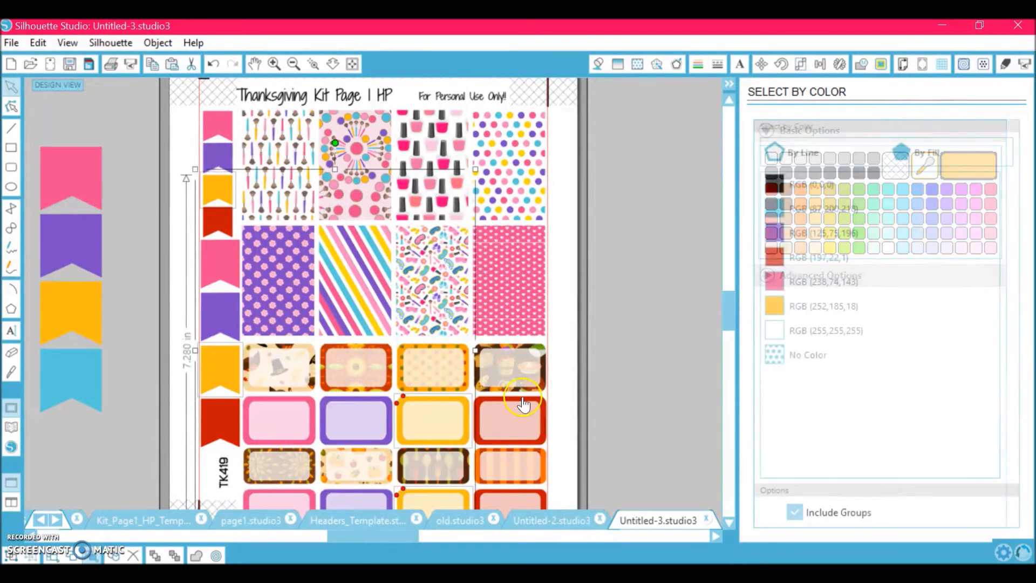
click(791, 258)
click(74, 371)
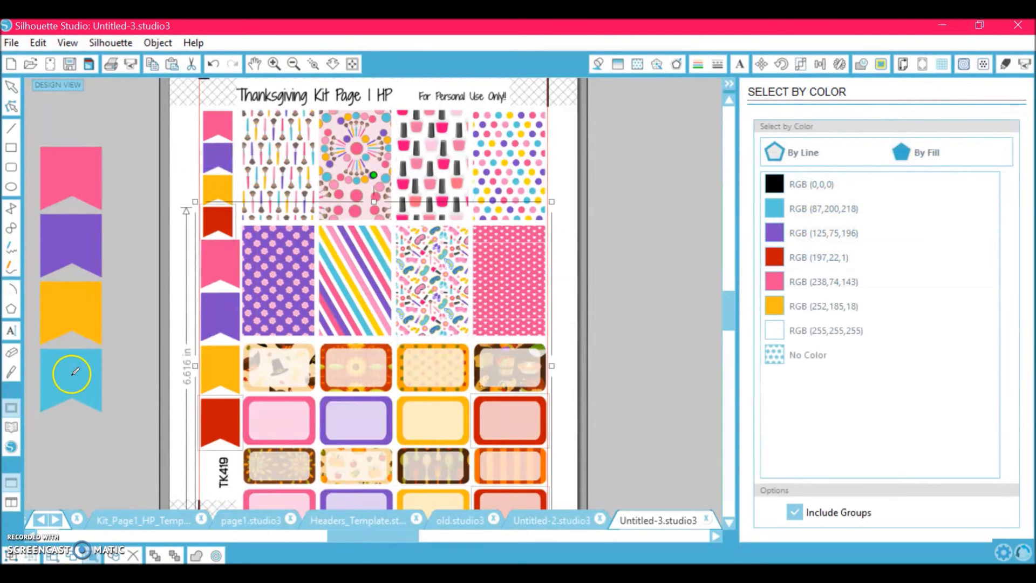
click(698, 65)
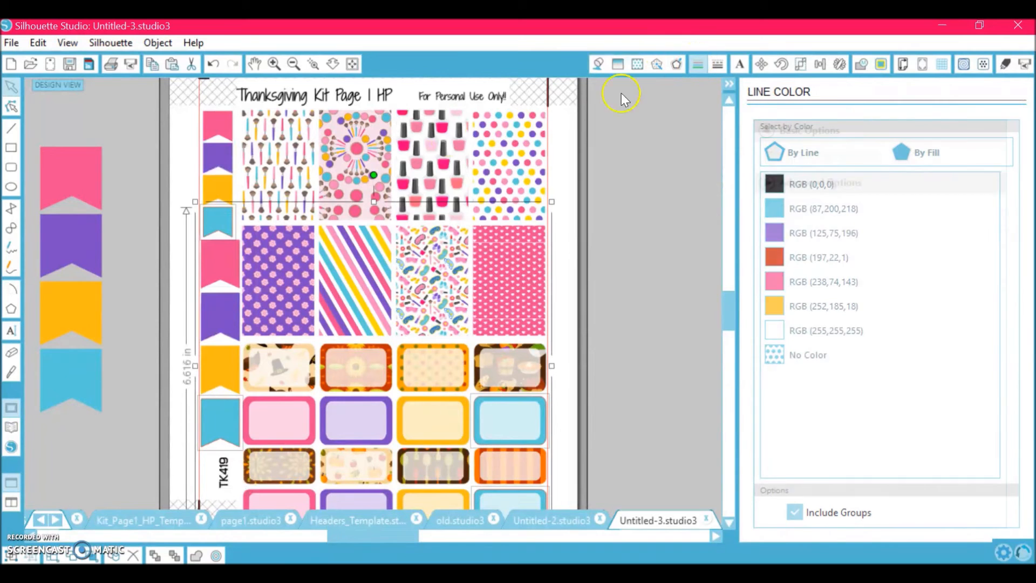
click(80, 374)
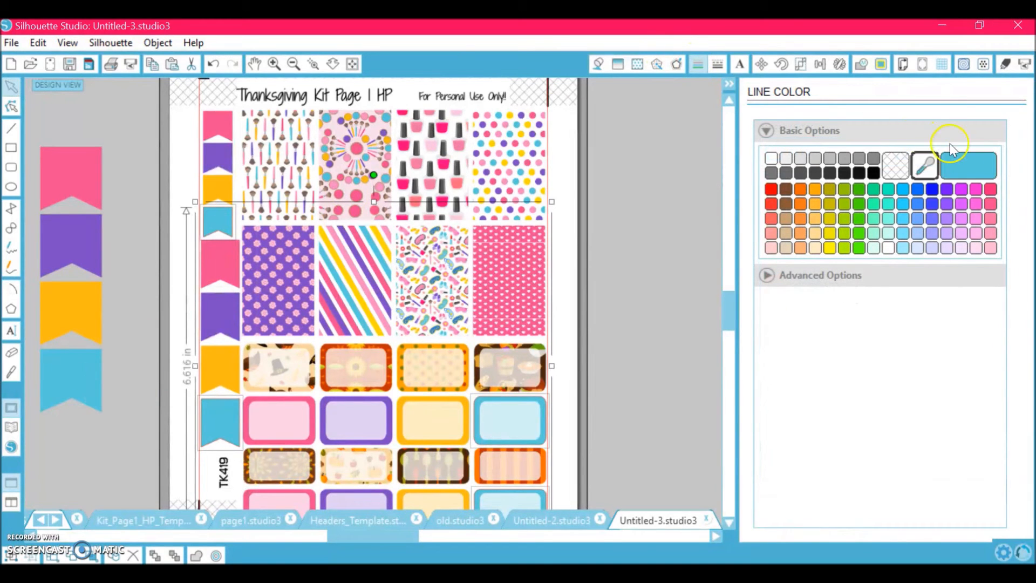
click(295, 64)
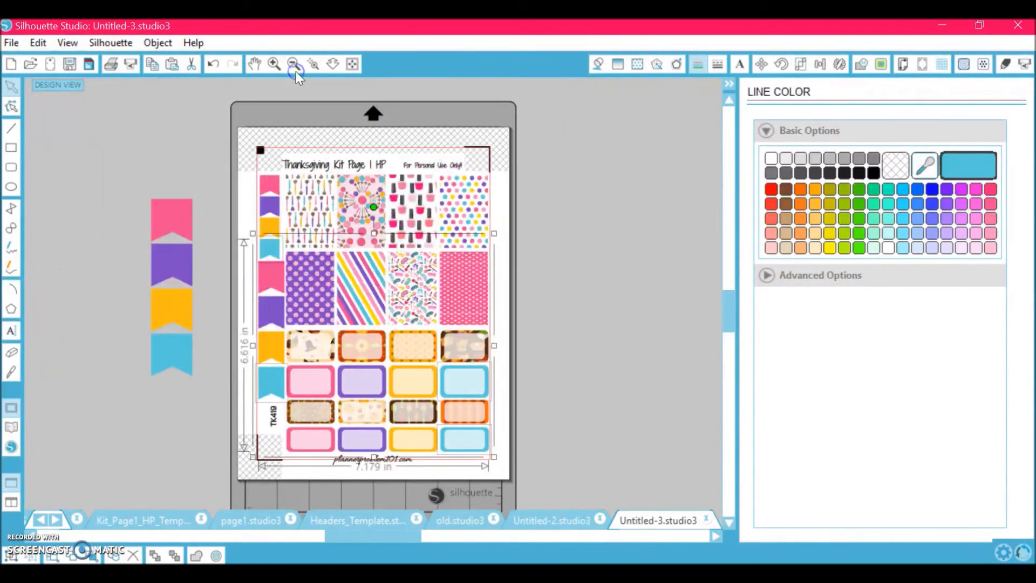
click(220, 204)
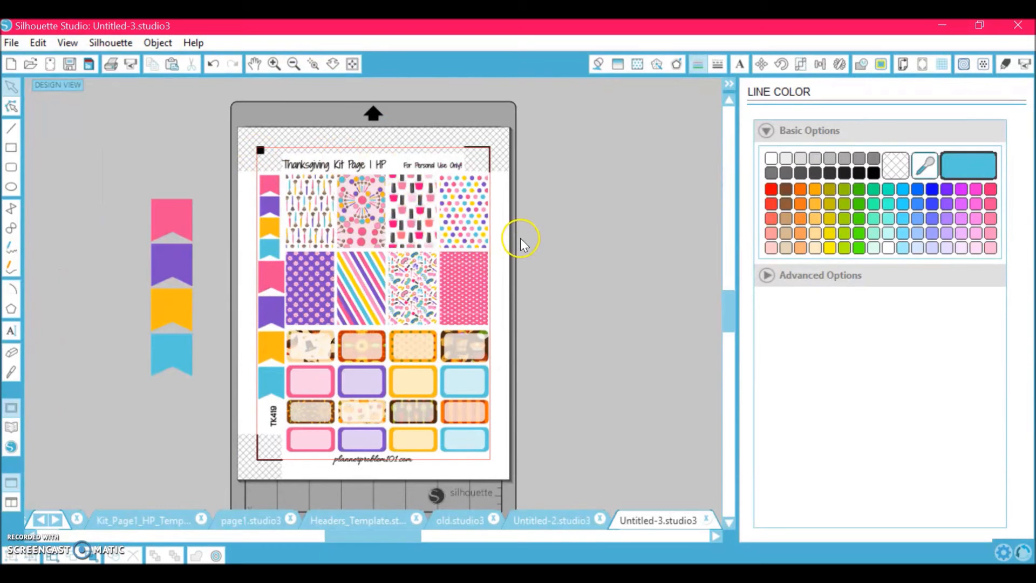
- Examine the recolored flags and frames and the remaining Thanksgiving patterned half boxes over the whole page
click(274, 64)
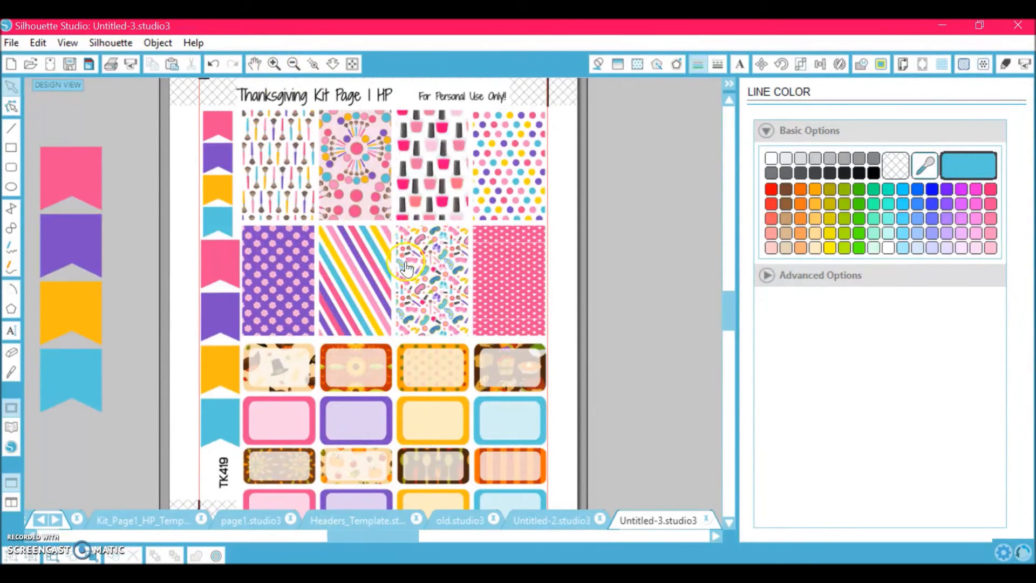
scroll(410, 269, down, 3)
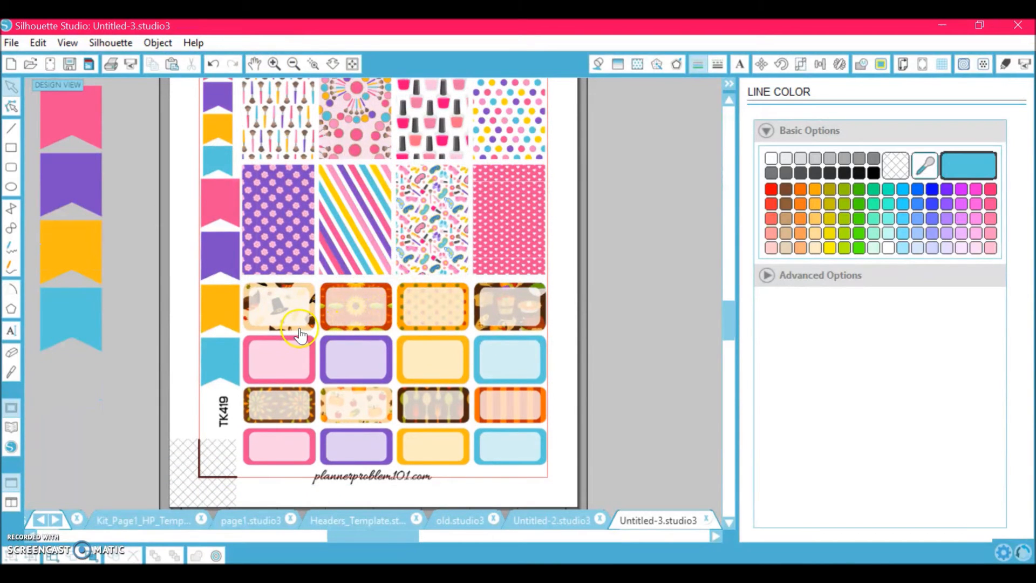
scroll(309, 329, up, 5)
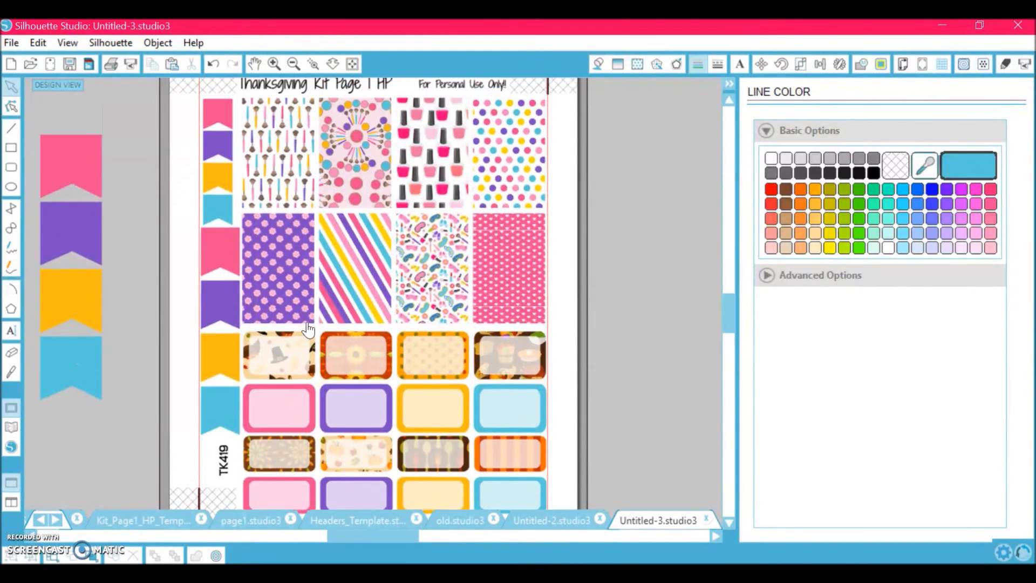
scroll(309, 329, down, 8)
scroll(308, 329, up, 4)
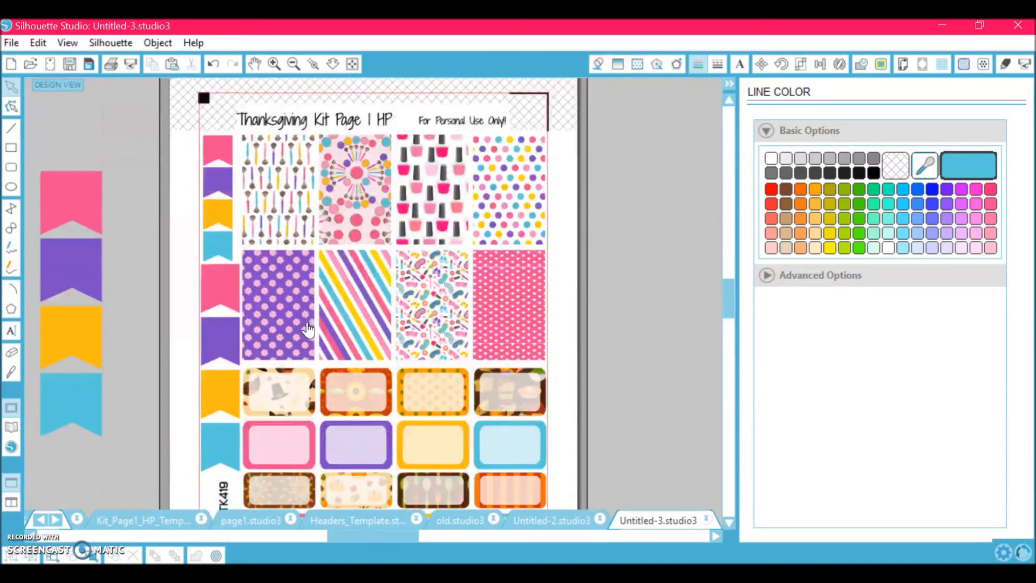
scroll(308, 329, down, 3)
scroll(308, 329, up, 2)
scroll(309, 329, down, 3)
scroll(309, 329, up, 3)
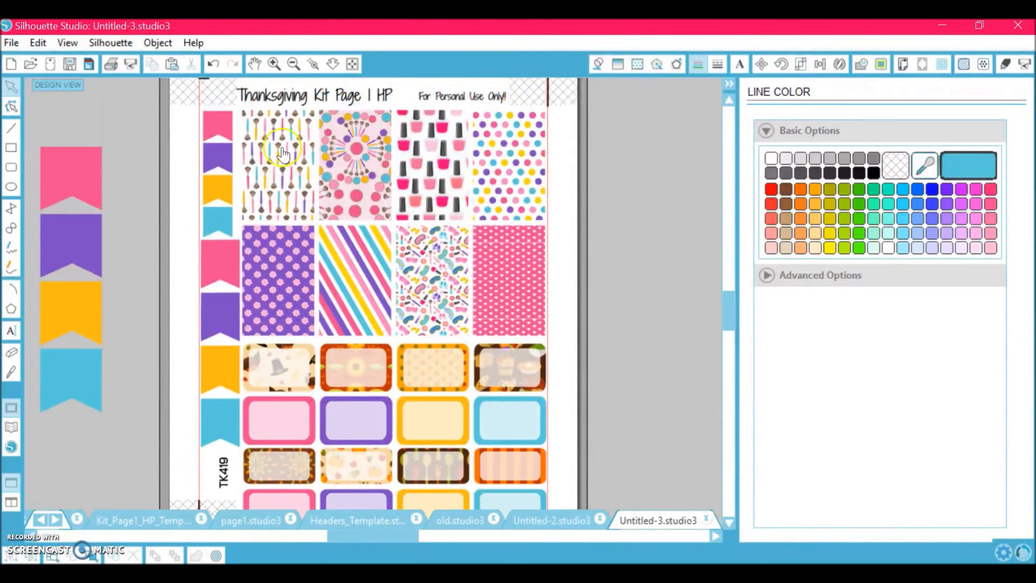
- Replace the word Thanksgiving in the page title with Spa and shift the title slightly toward the page's center
click(294, 63)
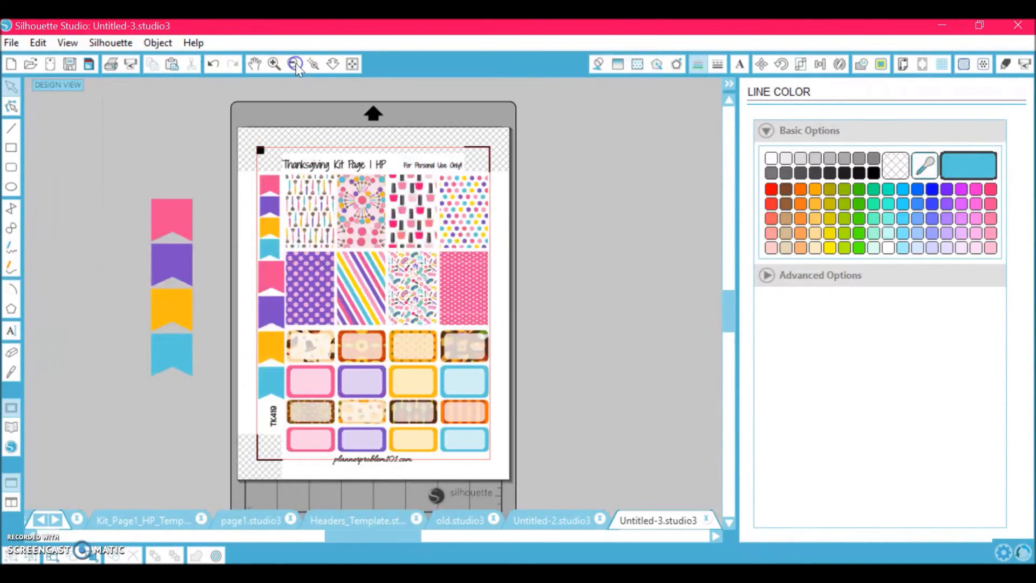
double_click(330, 164)
drag(330, 165, 237, 167)
text(Spa)
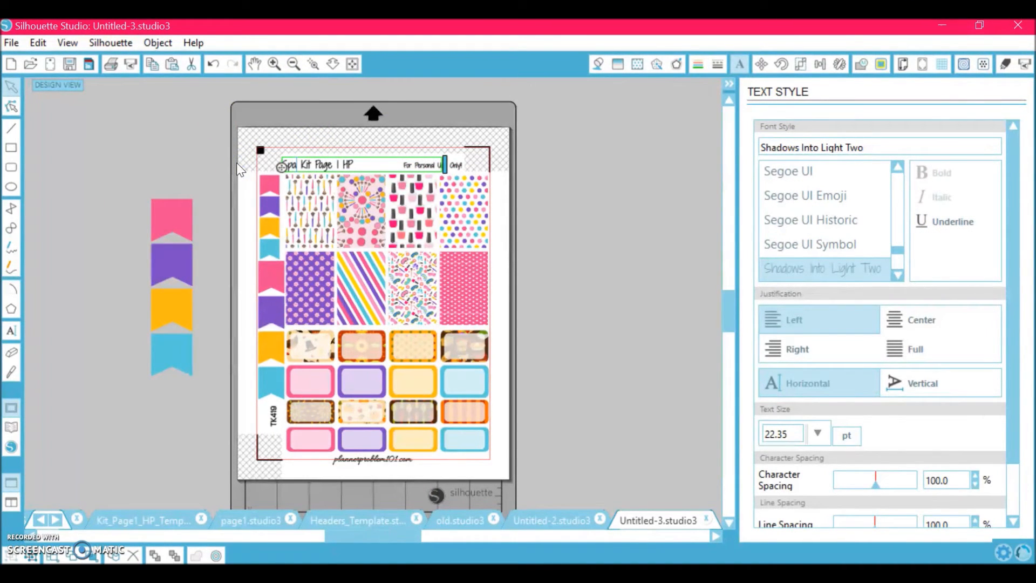
click(324, 116)
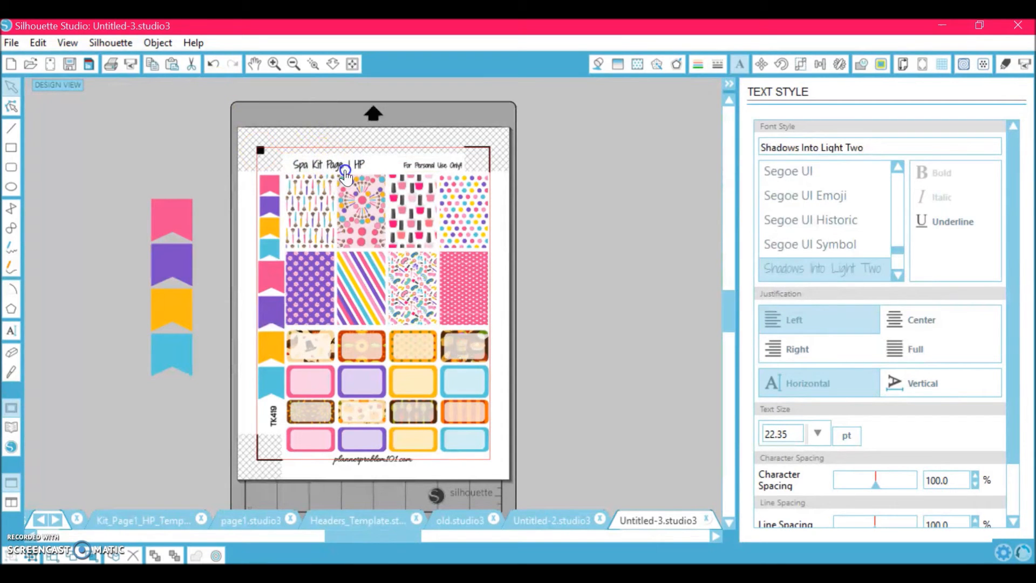
click(343, 171)
- Examine the title and the patterned full boxes up close, checking their edges and spacing
click(278, 62)
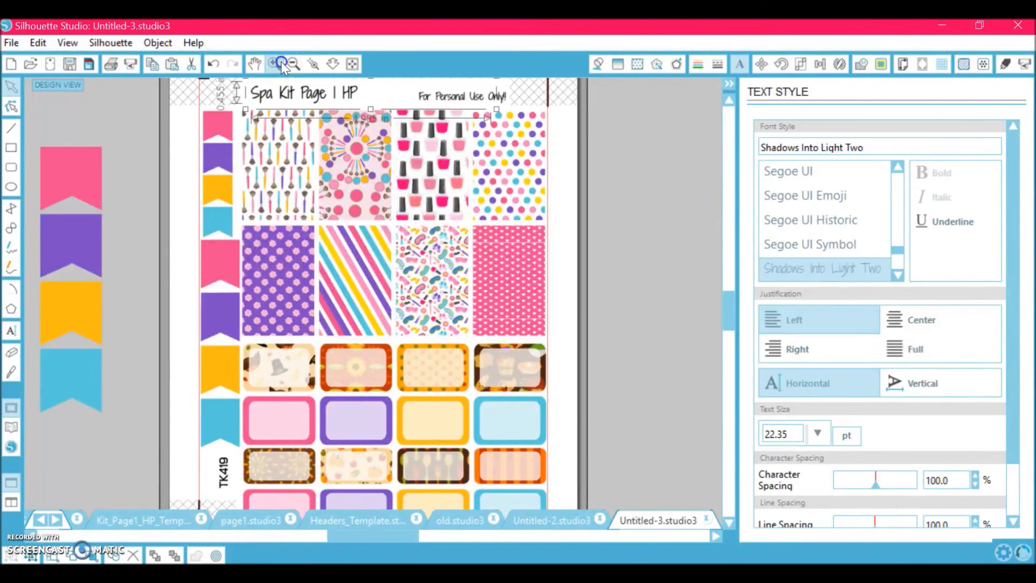
click(280, 62)
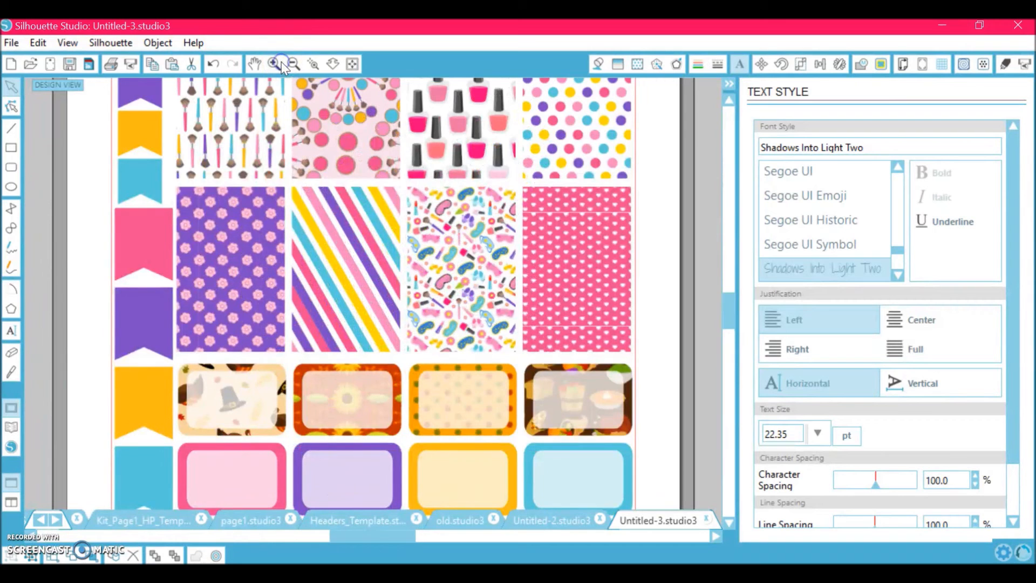
scroll(329, 268, up, 5)
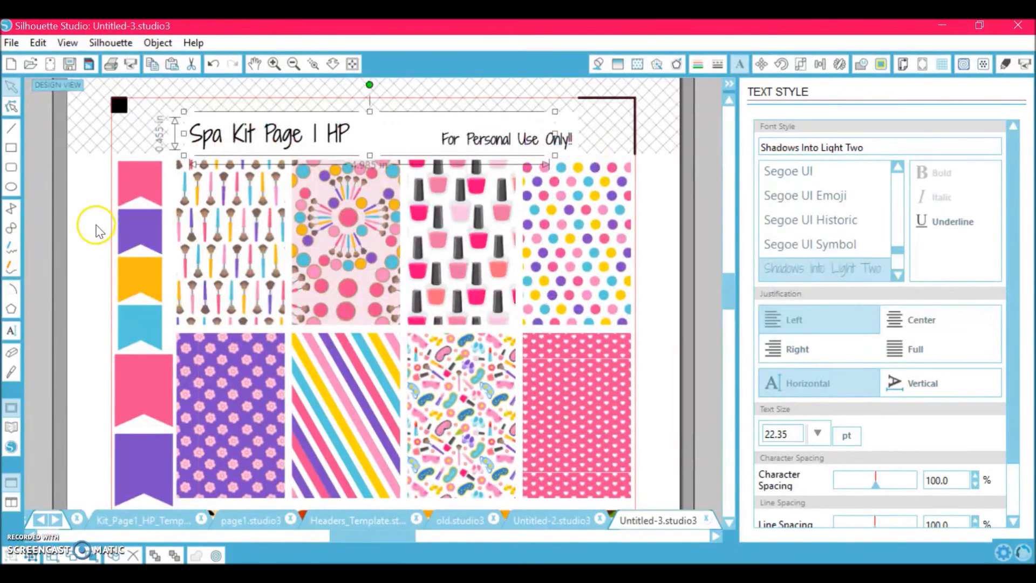
click(94, 226)
click(179, 165)
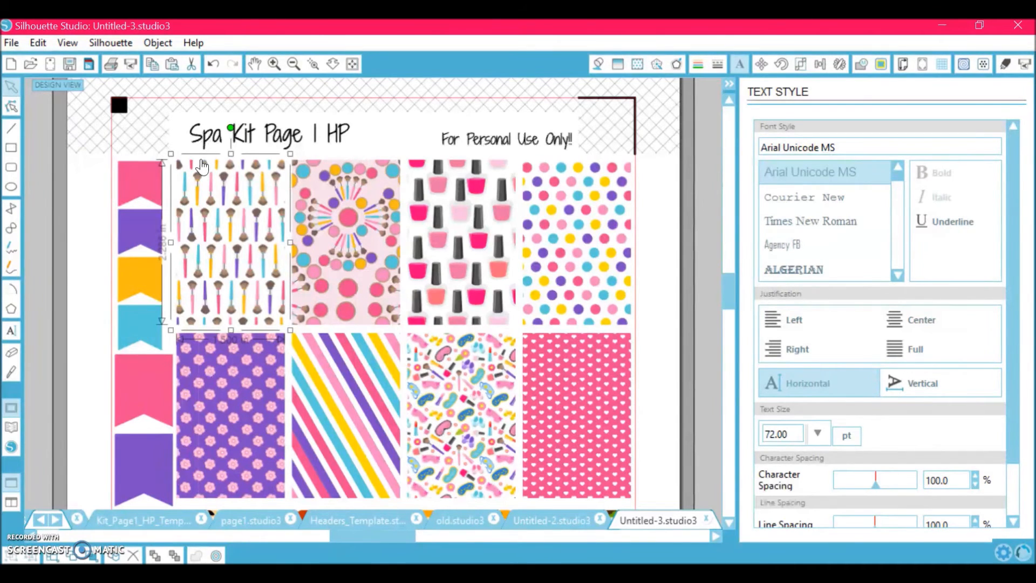
click(274, 63)
click(338, 260)
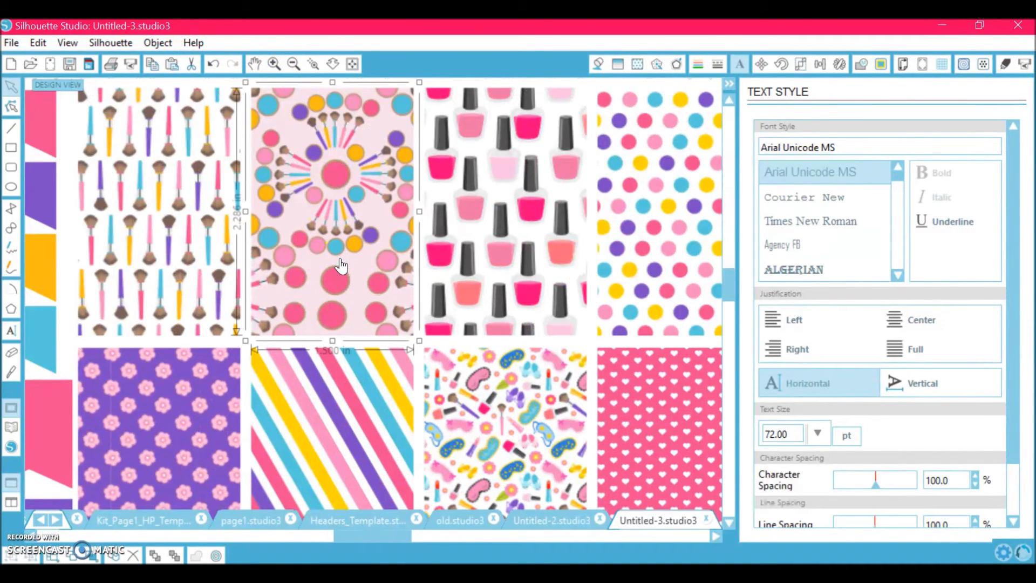
scroll(521, 358, right, 2)
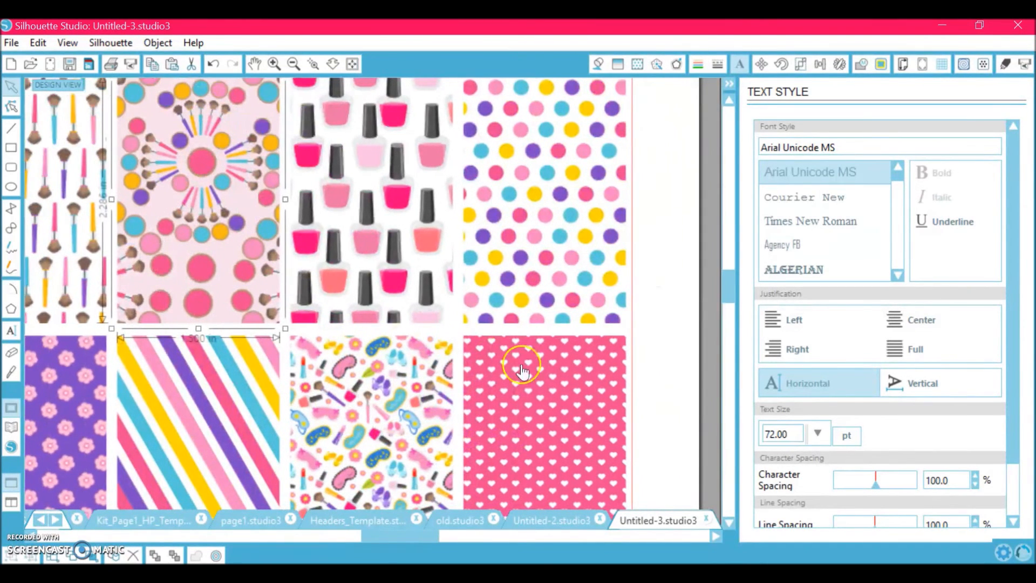
- Offset the pink hearts full box outward by 0.035 in with square corners
click(526, 377)
scroll(534, 373, down, 3)
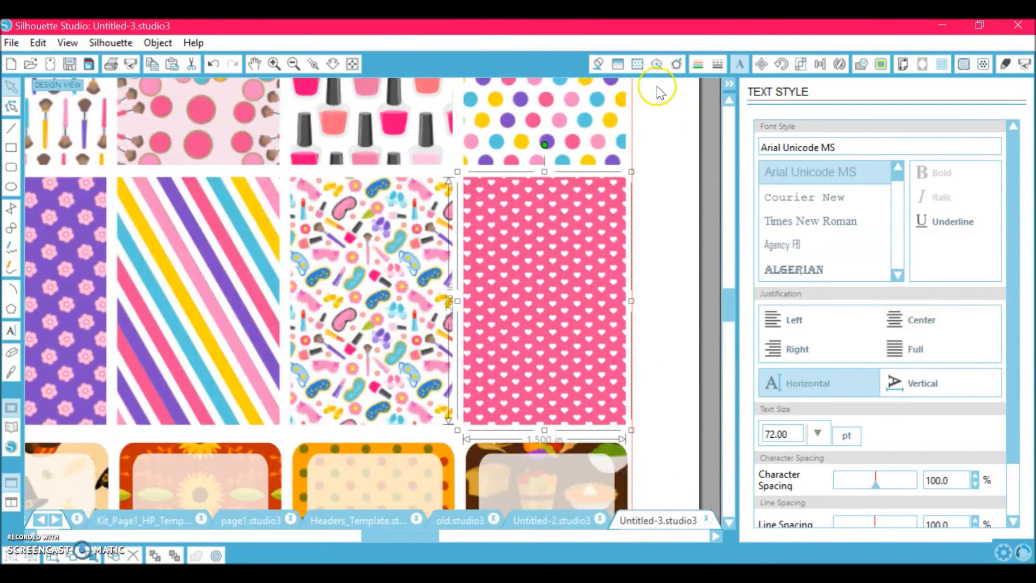
click(675, 67)
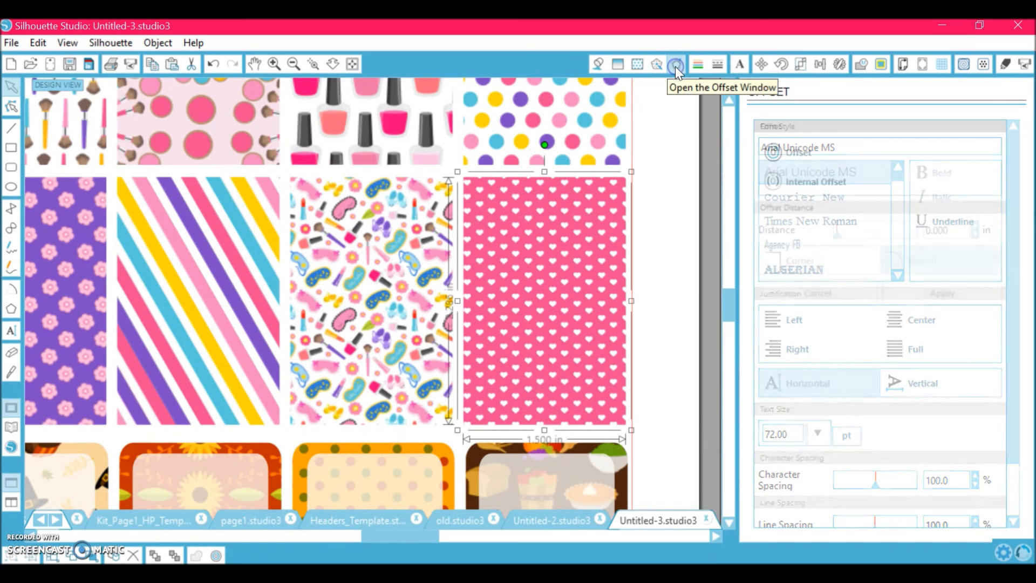
click(781, 156)
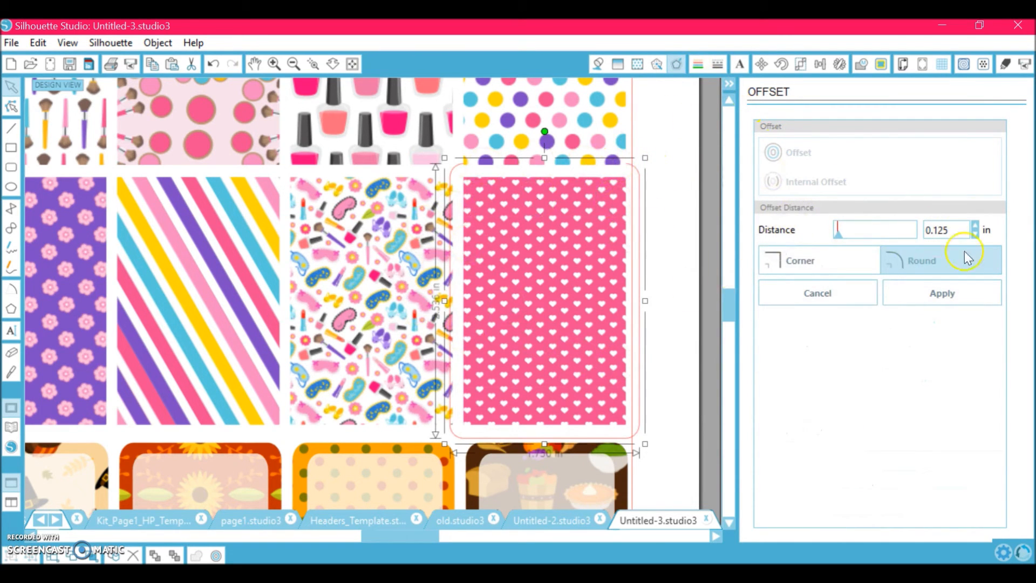
click(783, 260)
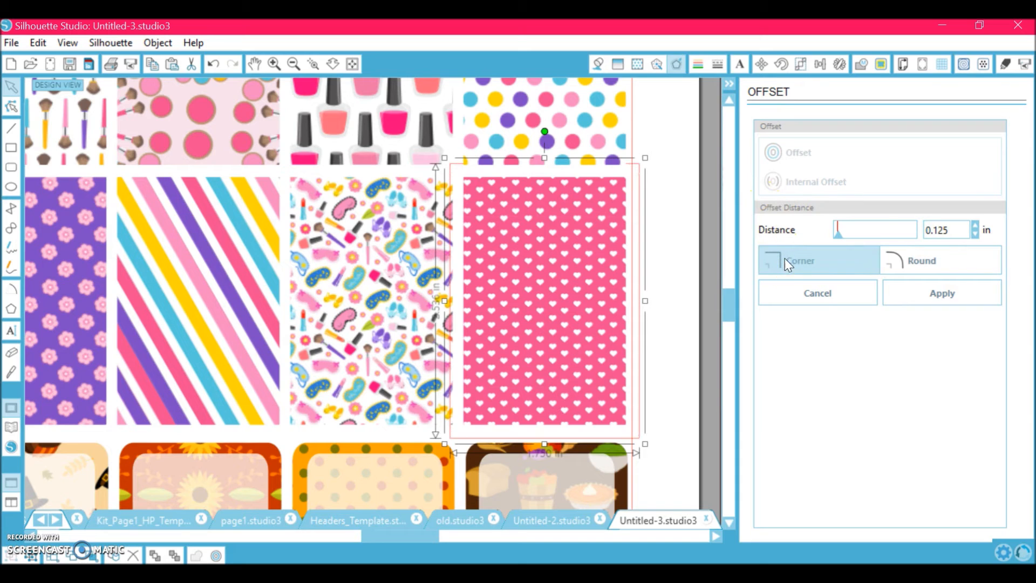
double_click(948, 229)
click(848, 381)
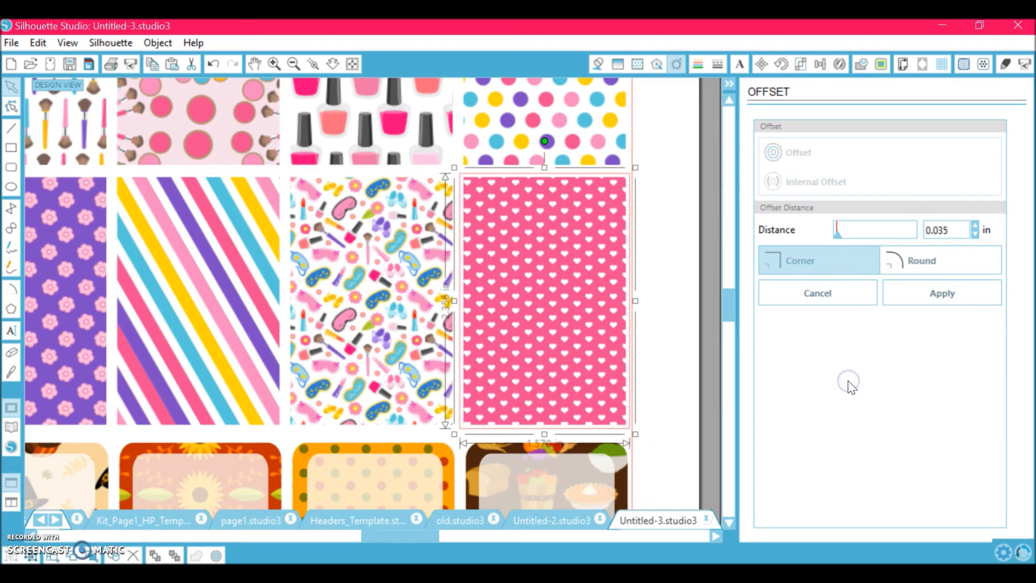
click(914, 296)
- Color the offset box's outline blue and the original hearts box's outline red
click(699, 63)
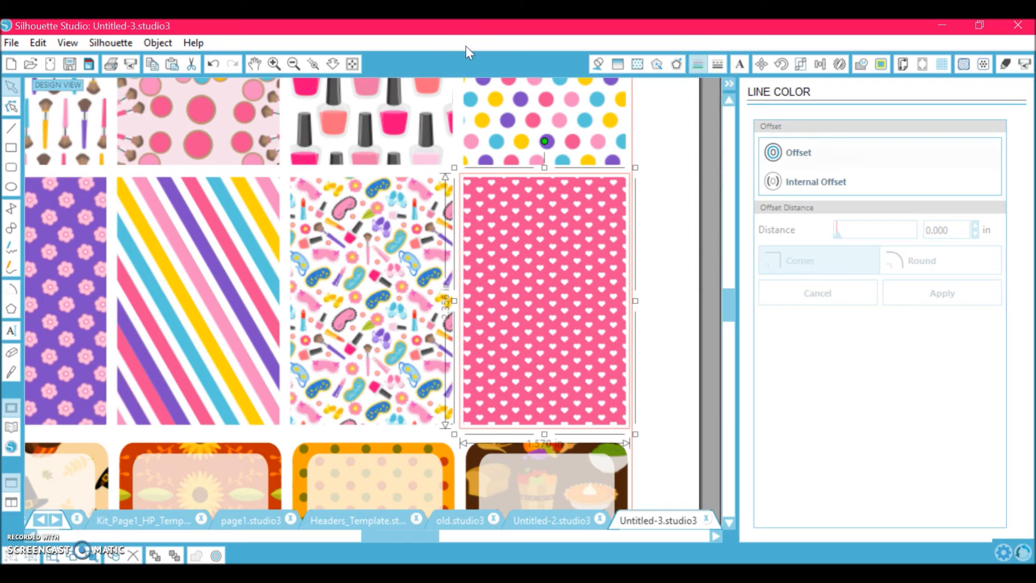
click(934, 196)
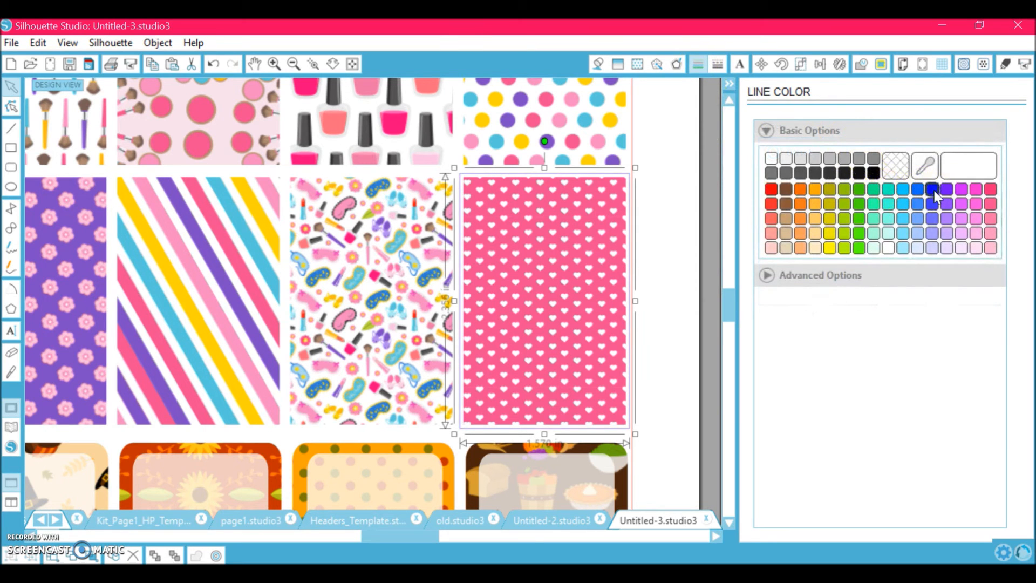
click(490, 194)
click(520, 211)
click(517, 256)
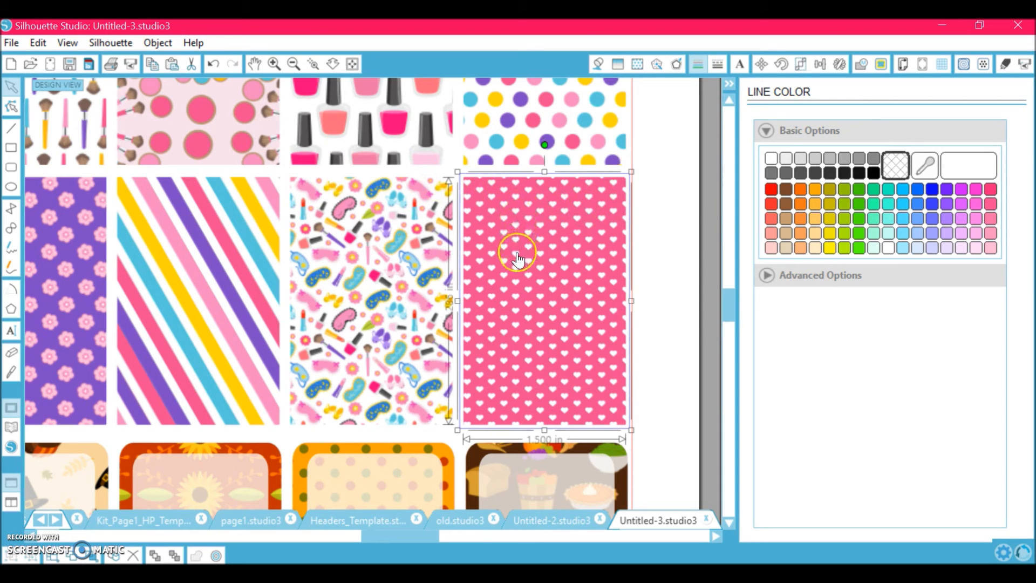
click(773, 191)
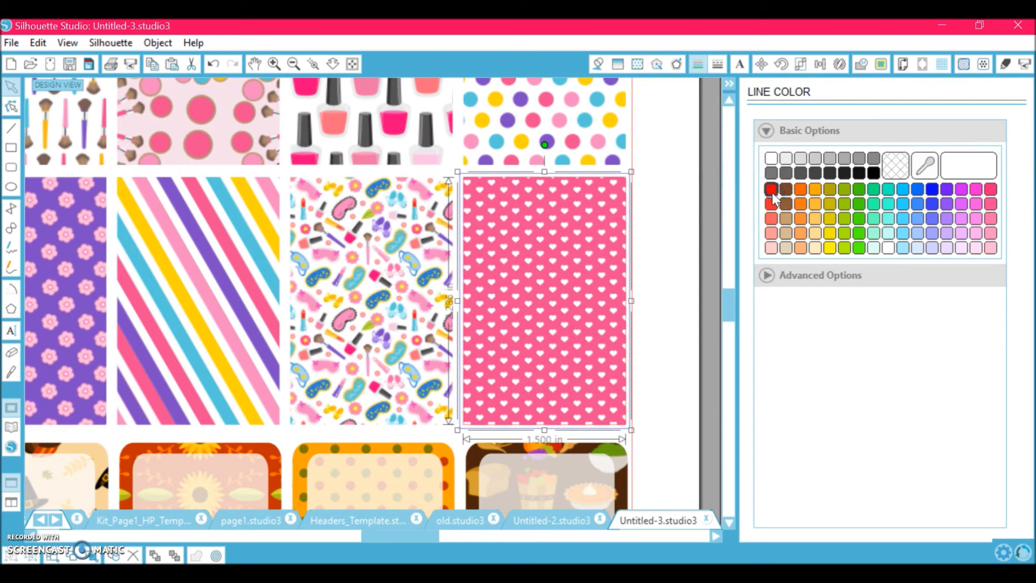
- Remove the pink hearts fill from the inner box, leaving it transparent
click(597, 64)
click(896, 165)
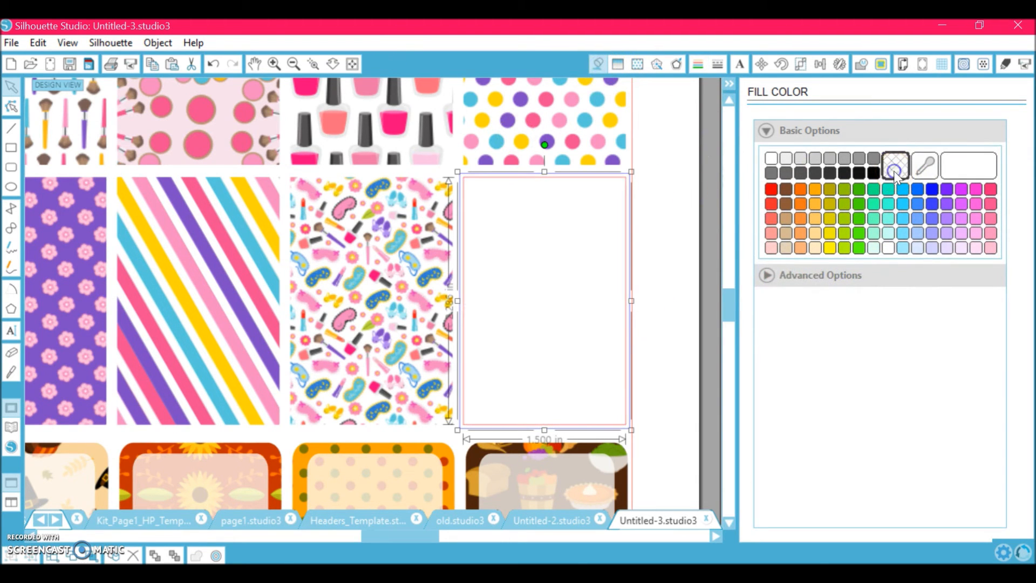
click(690, 217)
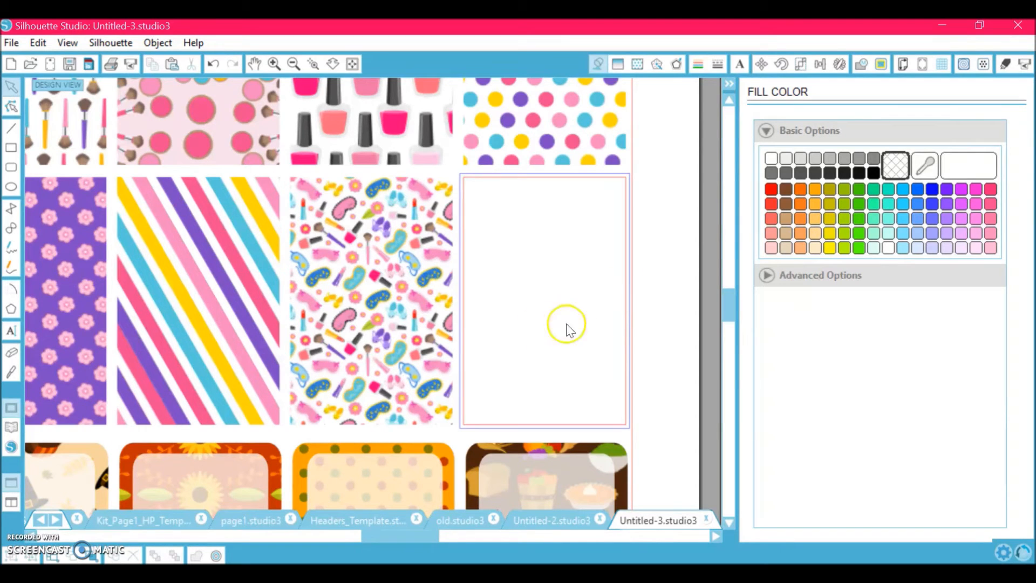
- Try the pink hearts and vertical rainbow stripes patterns from the Girls Night library folder as fills for the outer offset box
click(462, 182)
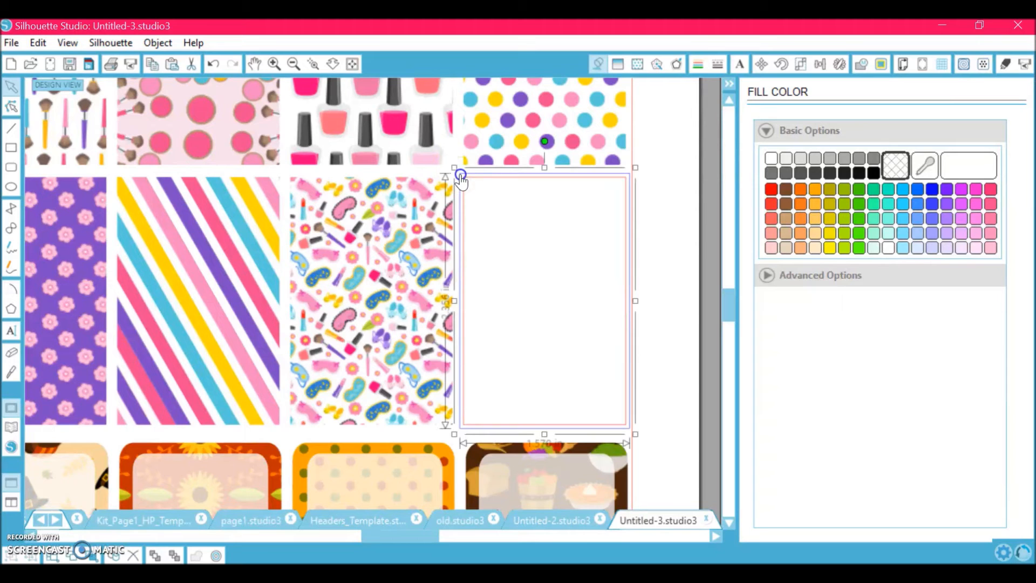
click(10, 429)
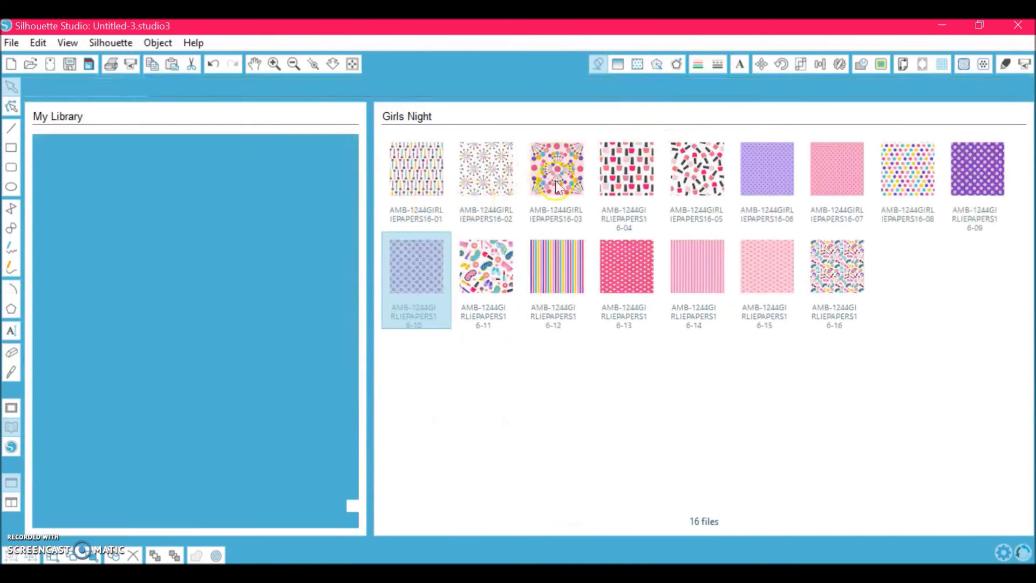
click(628, 269)
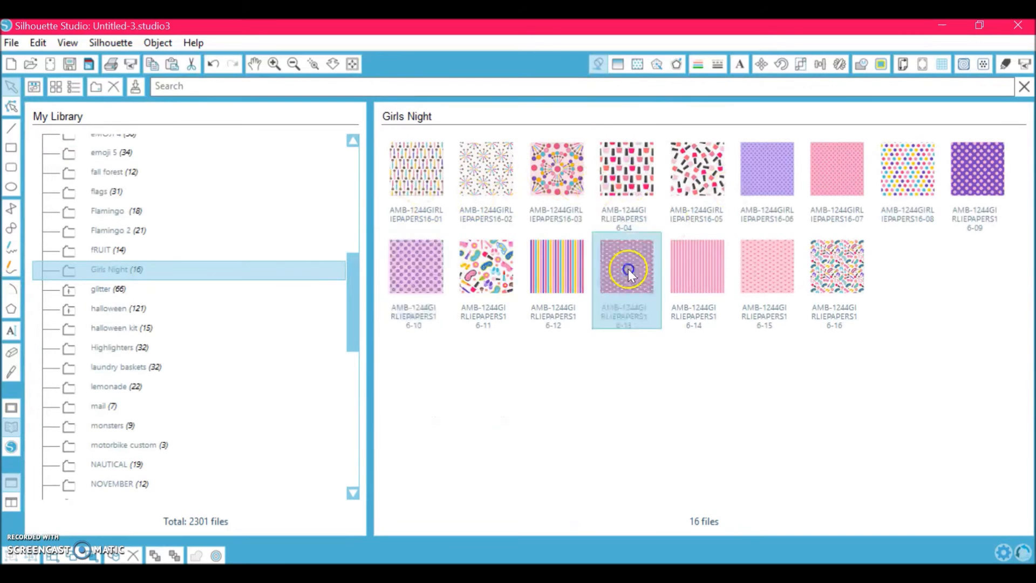
click(11, 408)
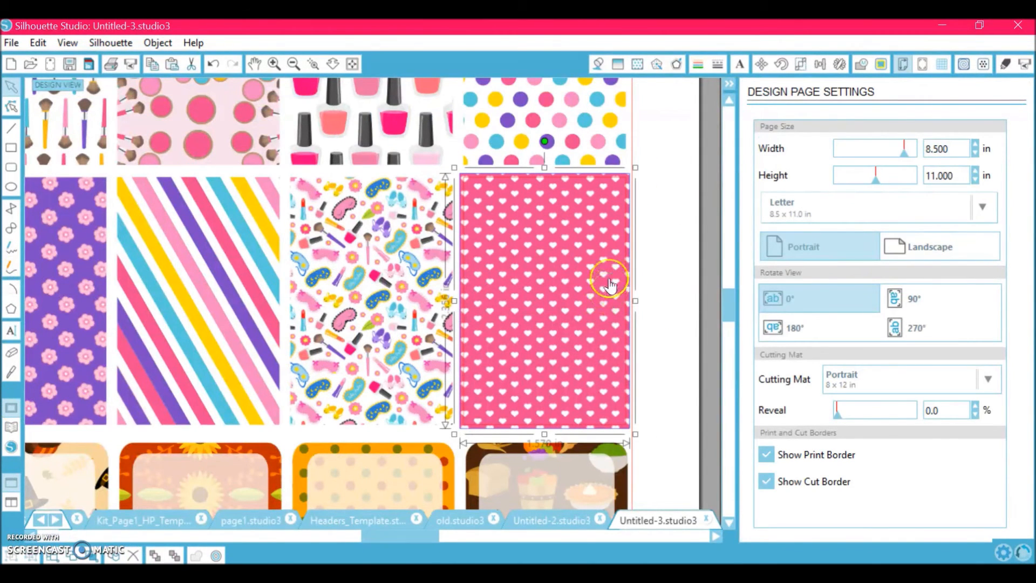
click(12, 426)
click(624, 315)
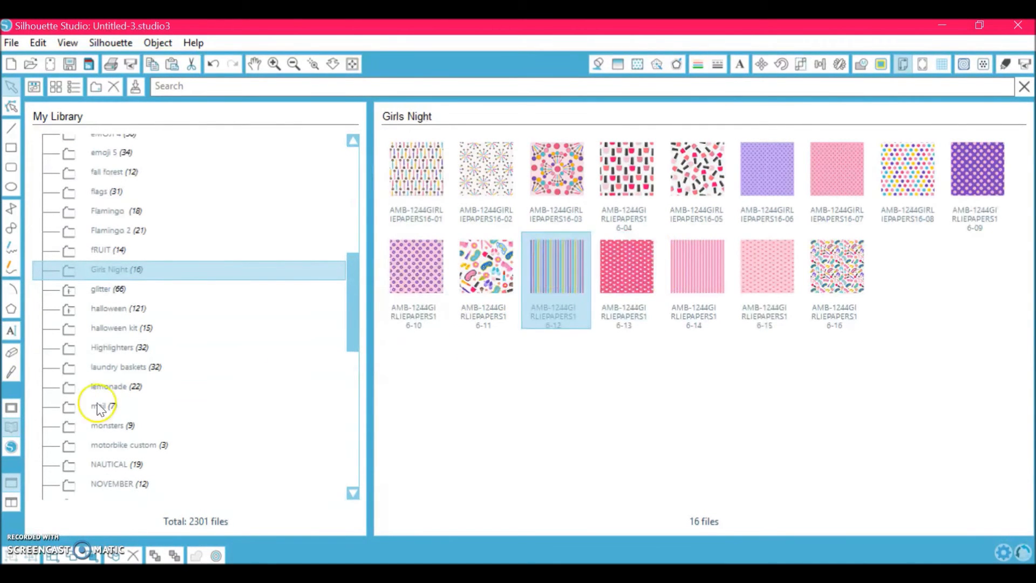
click(13, 407)
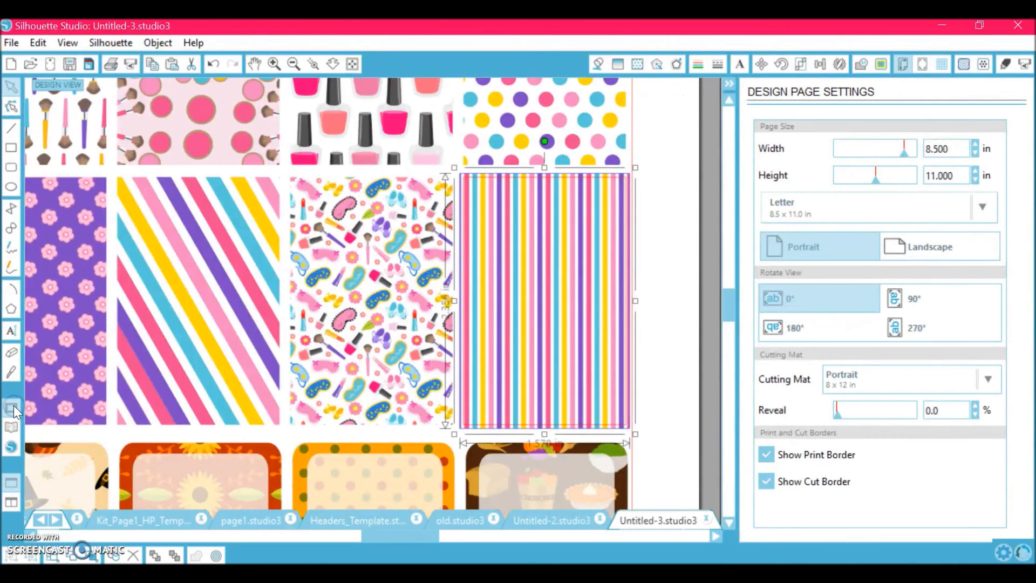
- Fill the outer offset box with the starburst brush pattern AMB-1244GIRLIEPAPERS16-02 from the Girls Night folder
click(18, 430)
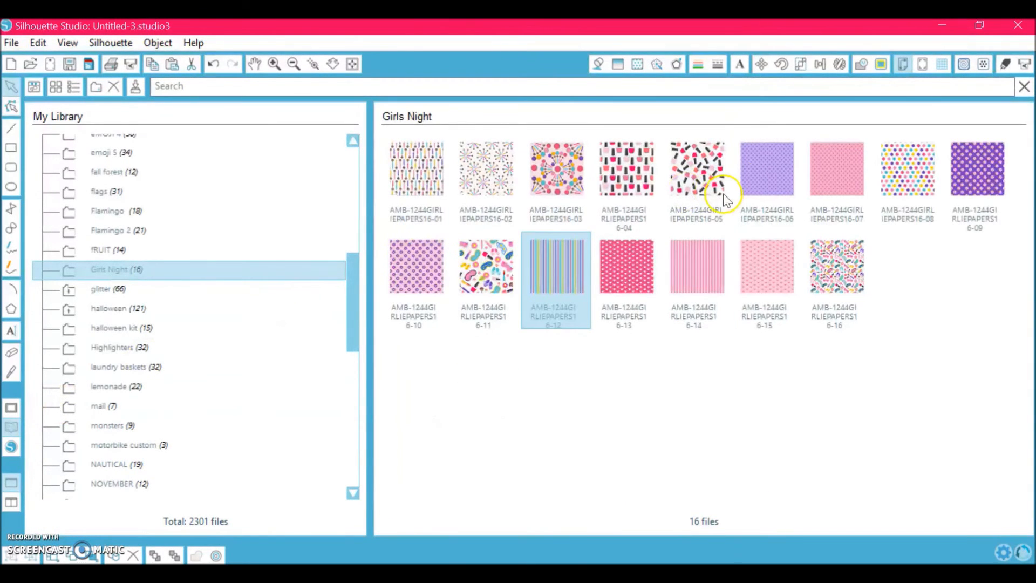
click(499, 174)
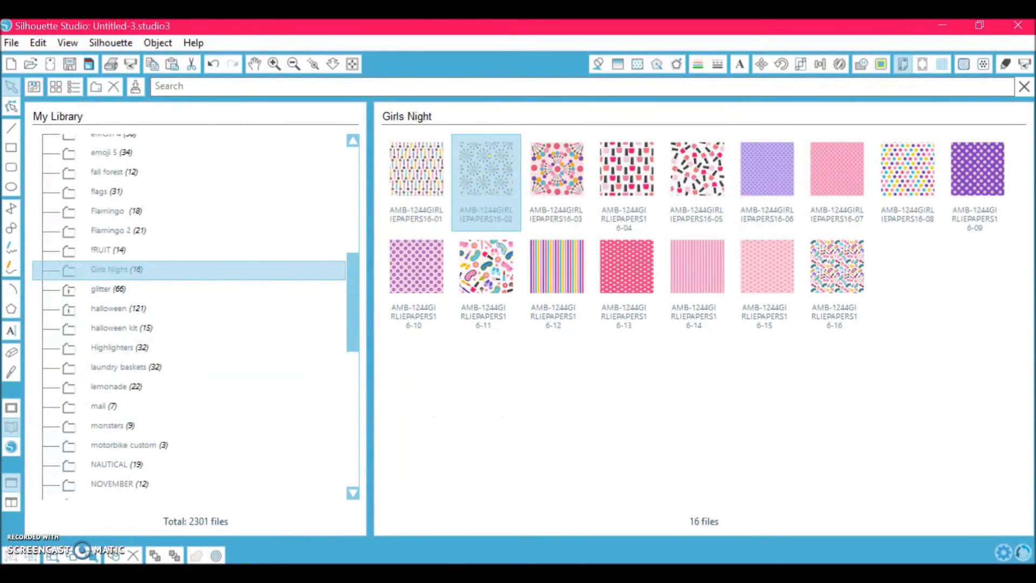
click(13, 407)
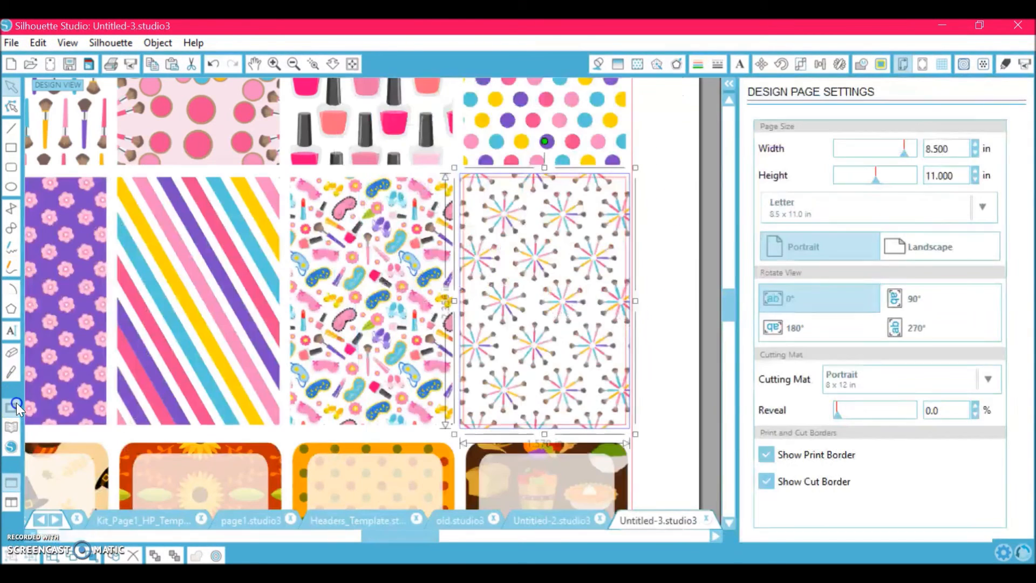
click(680, 350)
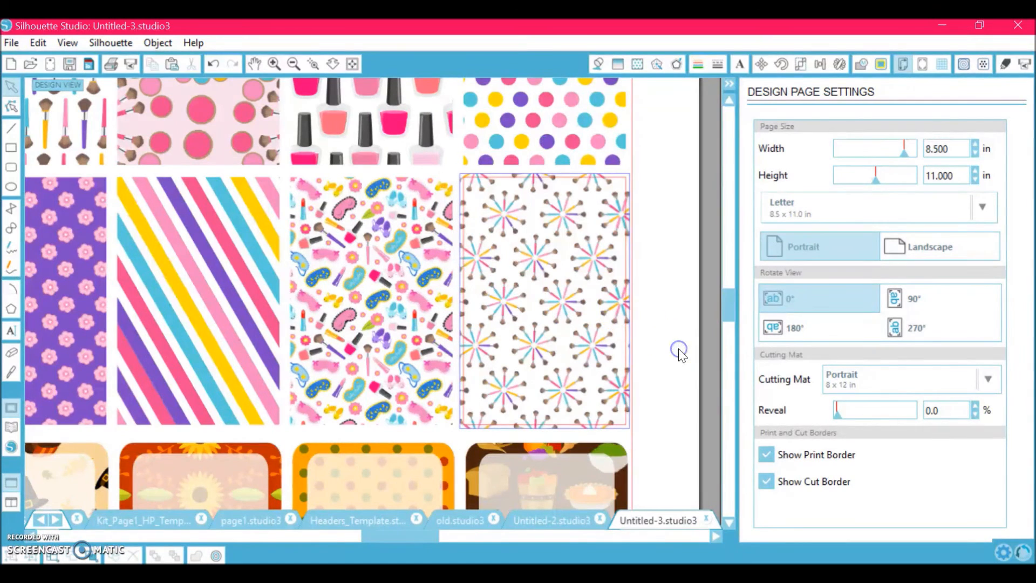
- Set the cut style of the outer offset box to Cut Edge in the cut settings
click(627, 427)
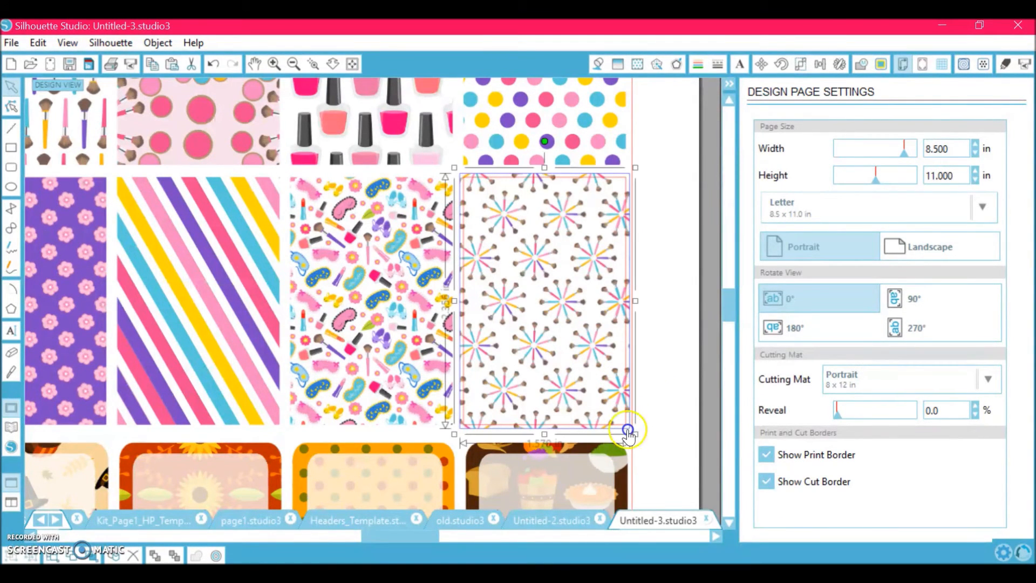
click(1003, 64)
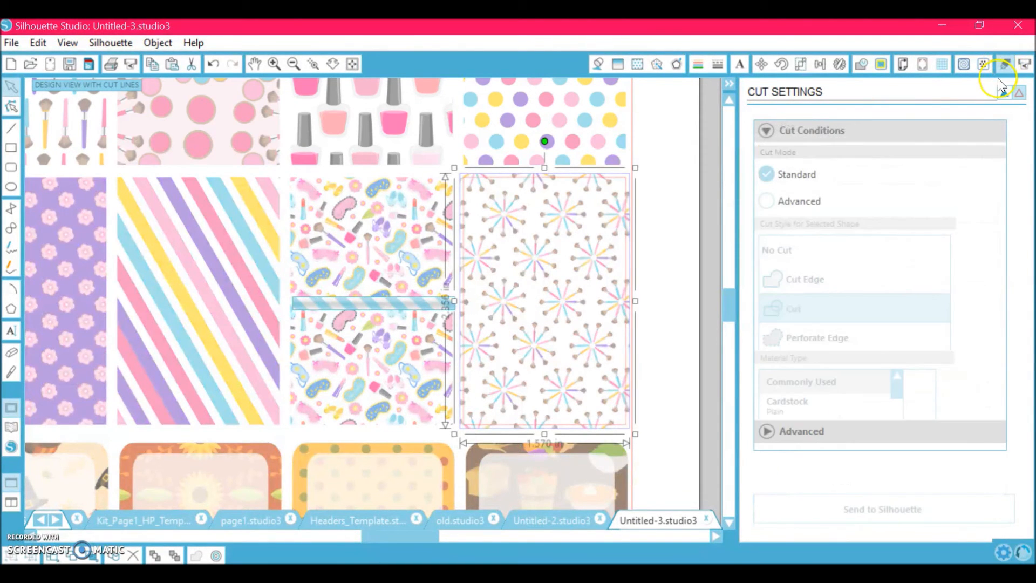
click(292, 65)
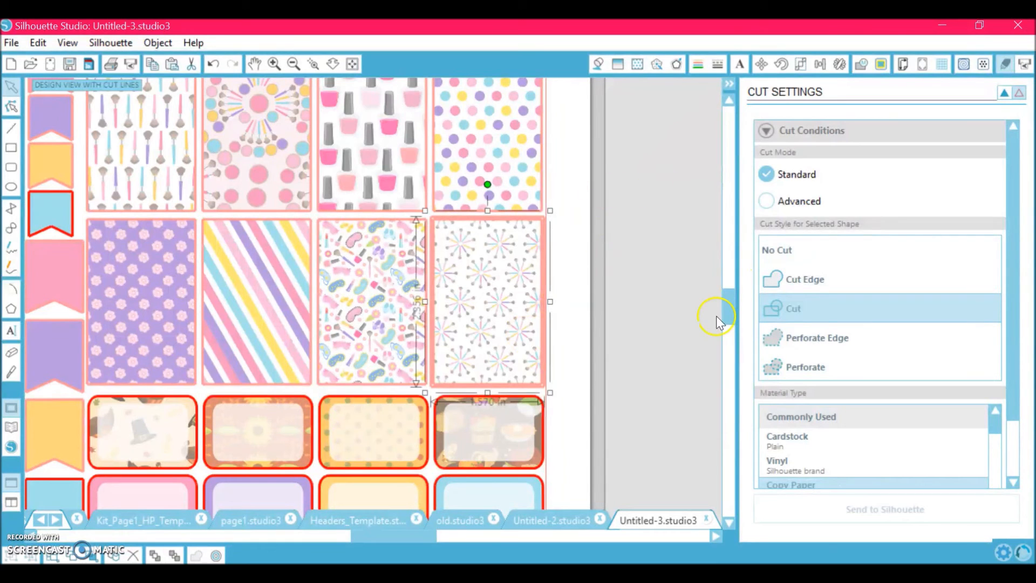
click(797, 274)
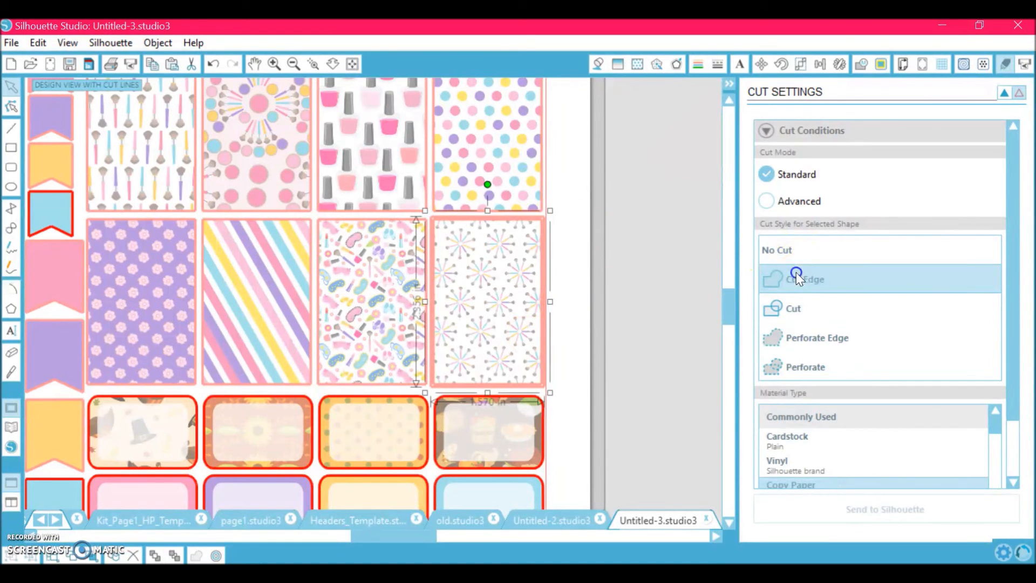
click(540, 300)
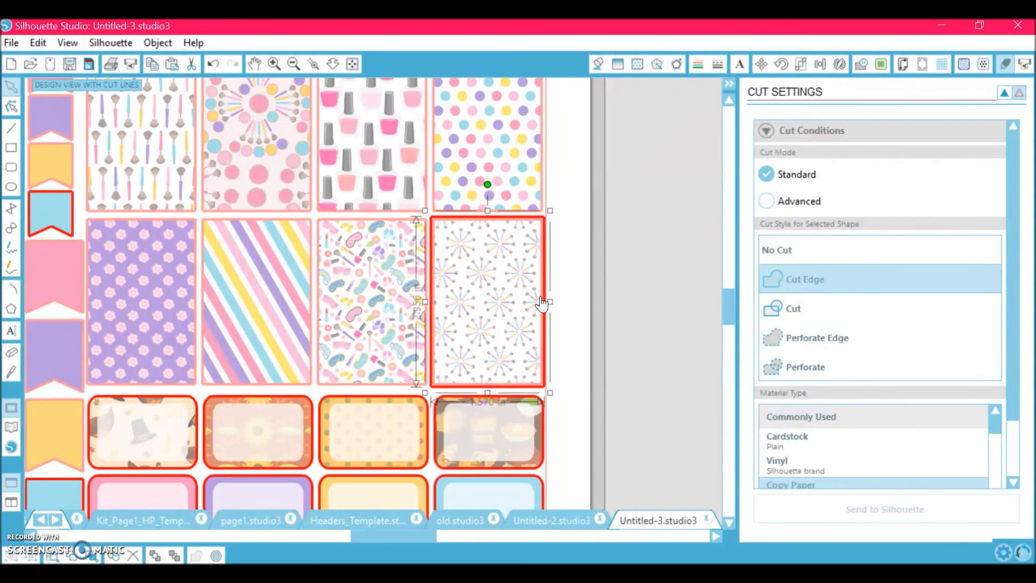
- Compare the cut lines of the inner and outer starburst boxes in Standard and Advanced cut modes
click(274, 64)
click(479, 270)
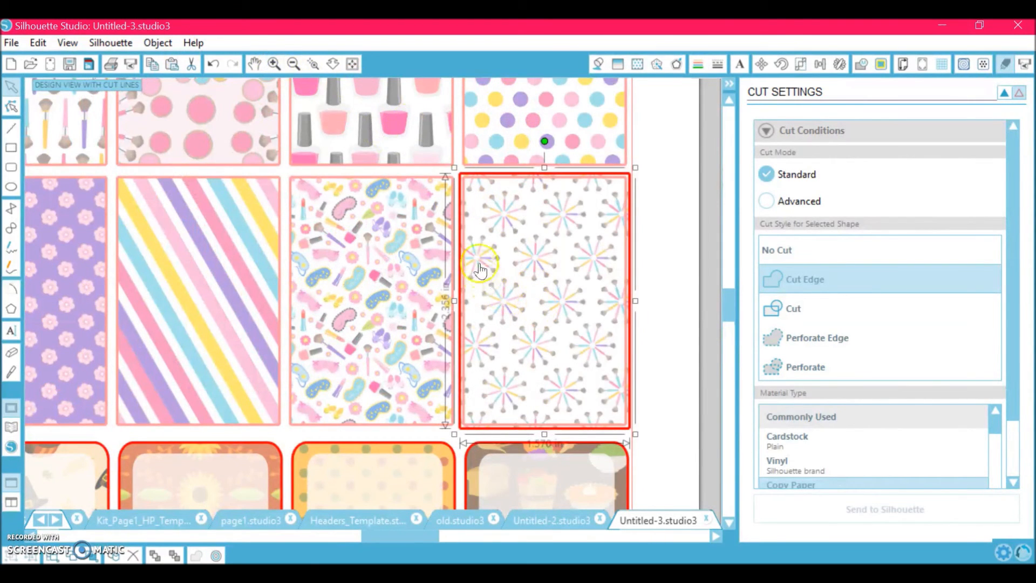
click(464, 255)
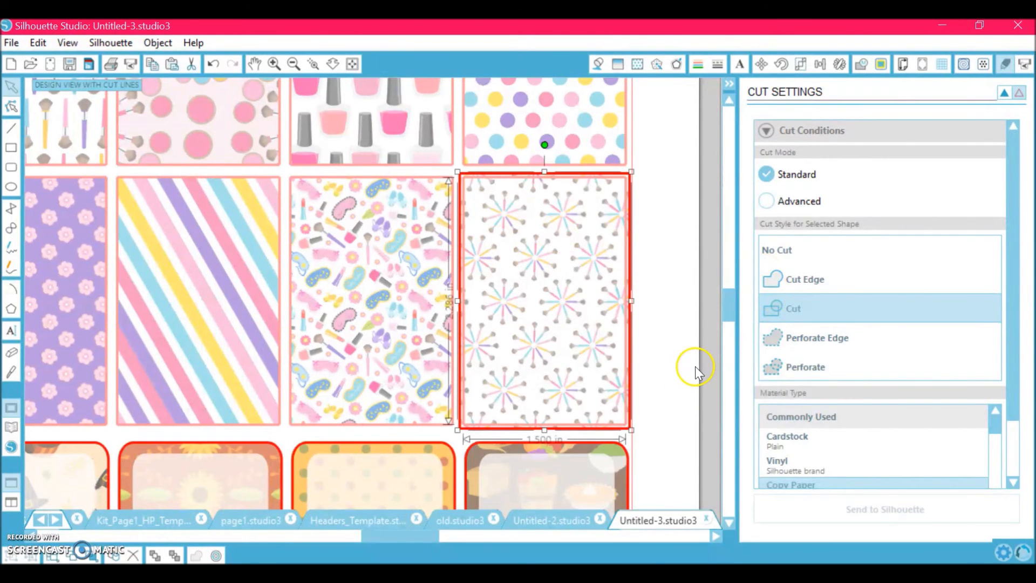
click(768, 202)
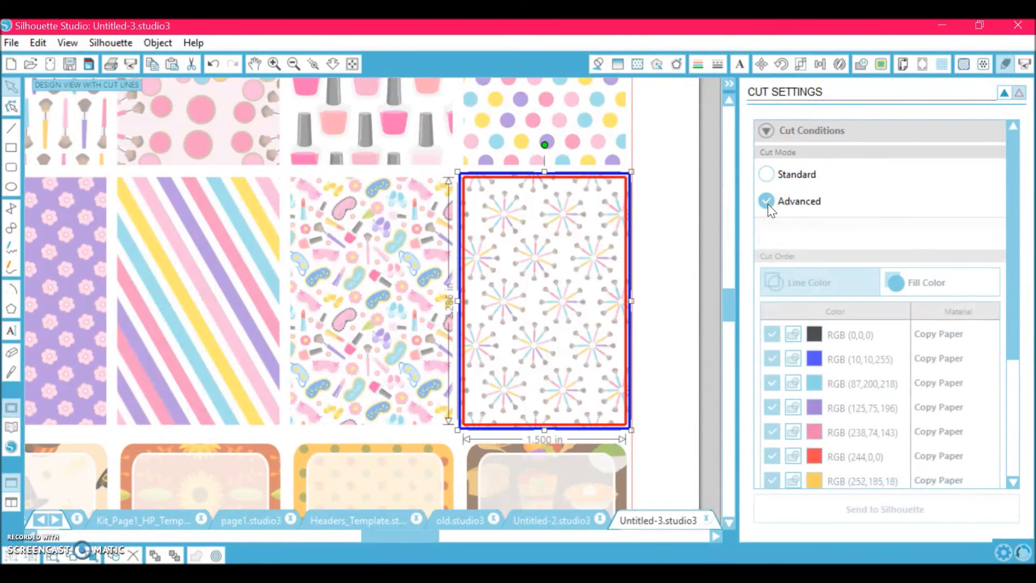
click(767, 174)
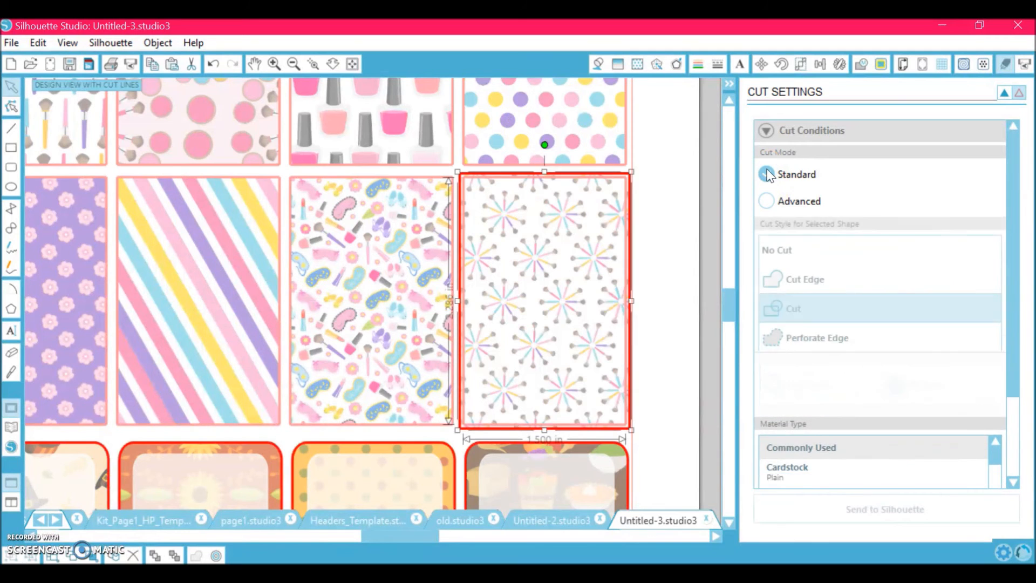
- Use Advanced cut mode by line color and turn off cutting for the outer box's blue line, RGB (10,10,255)
click(625, 285)
click(760, 200)
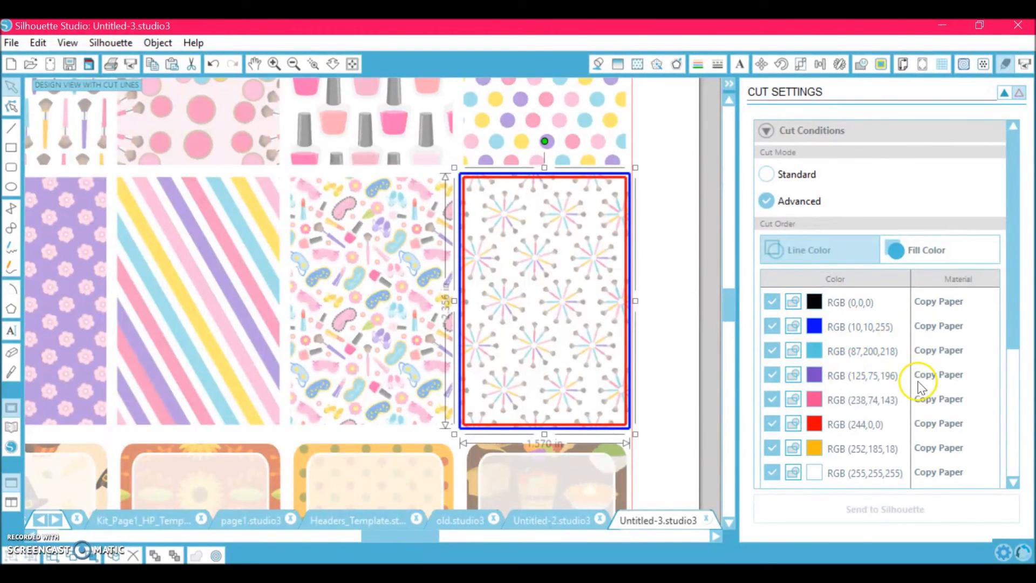
drag(1013, 305, 1025, 367)
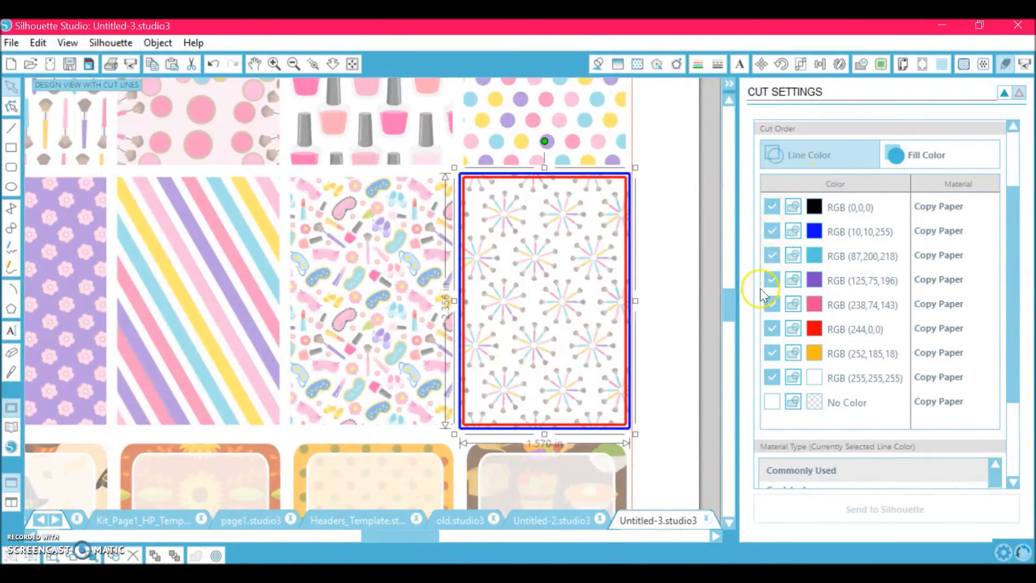
click(771, 231)
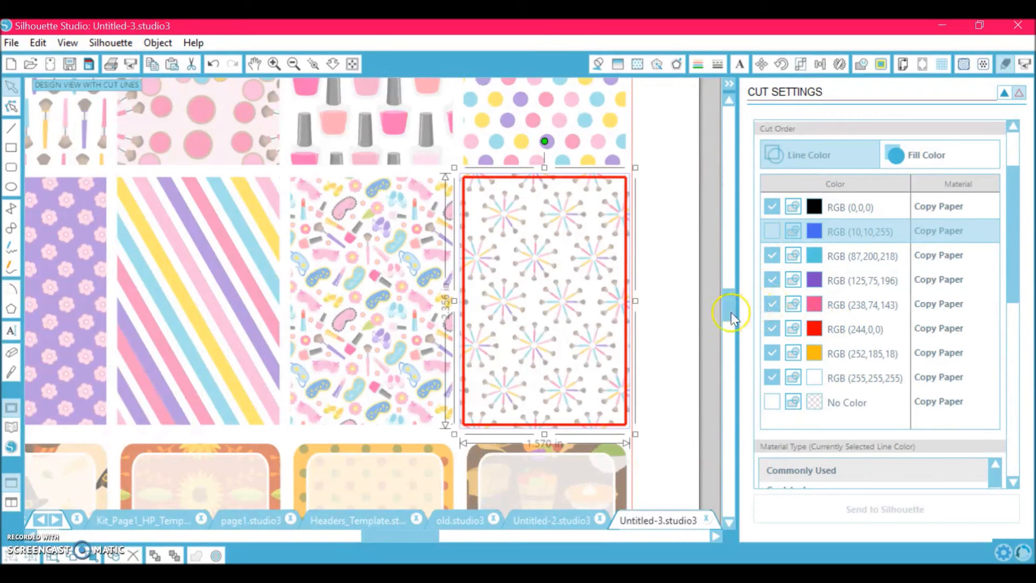
click(666, 248)
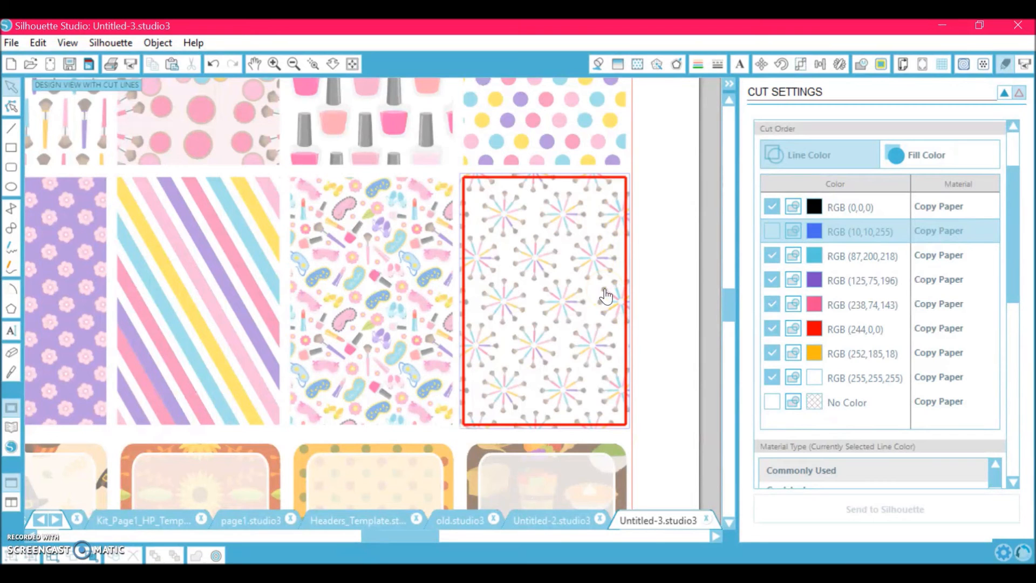
right_click(686, 239)
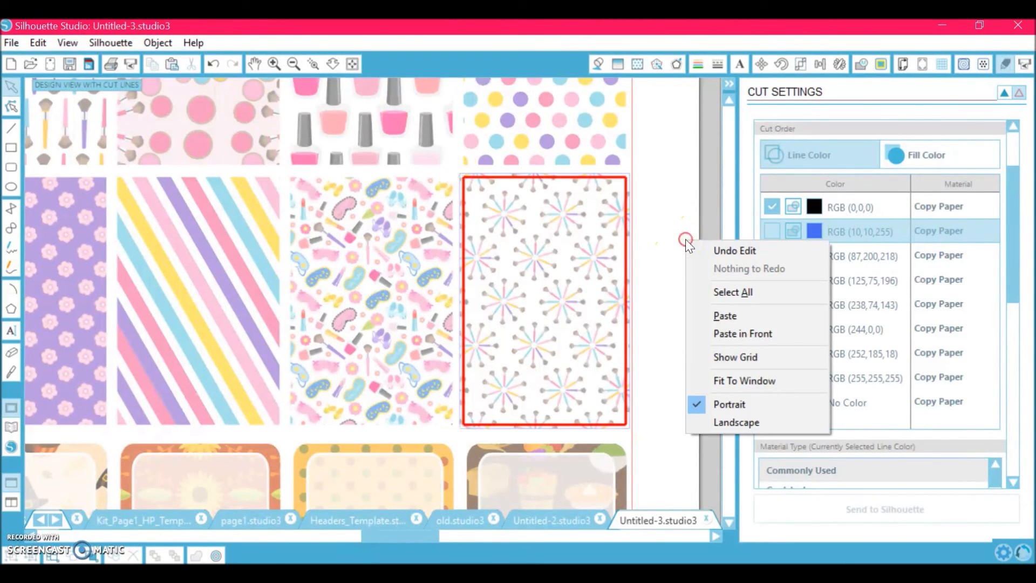
- Switch the cut mode to Standard and set the inner overlay of the Thanksgiving food half box to No Cut
click(598, 65)
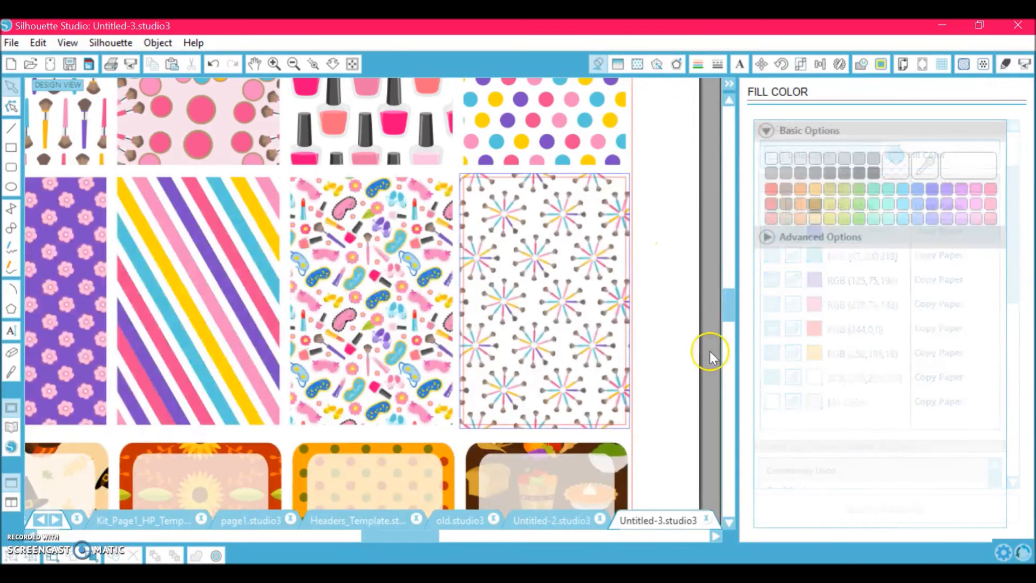
scroll(660, 430, down, 3)
click(574, 312)
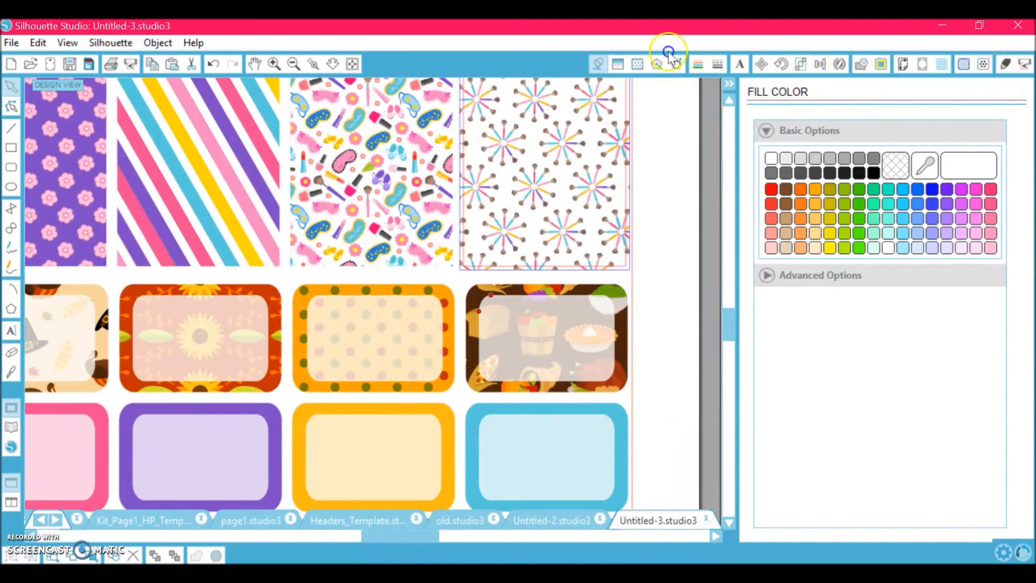
click(1005, 64)
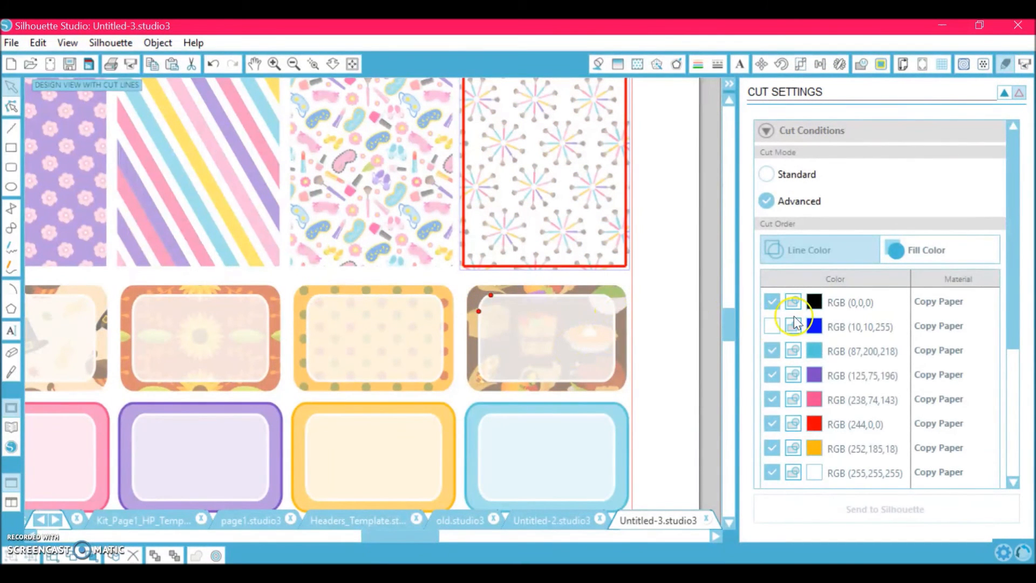
click(540, 333)
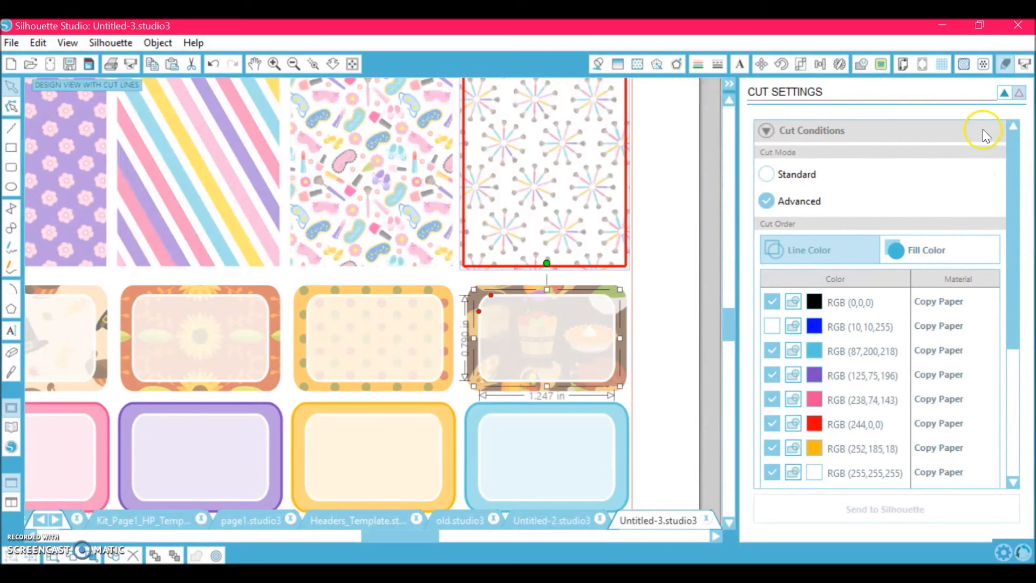
mouse_move(1013, 194)
mouse_down()
mouse_move(1029, 396)
mouse_move(1010, 178)
mouse_move(1009, 203)
mouse_up()
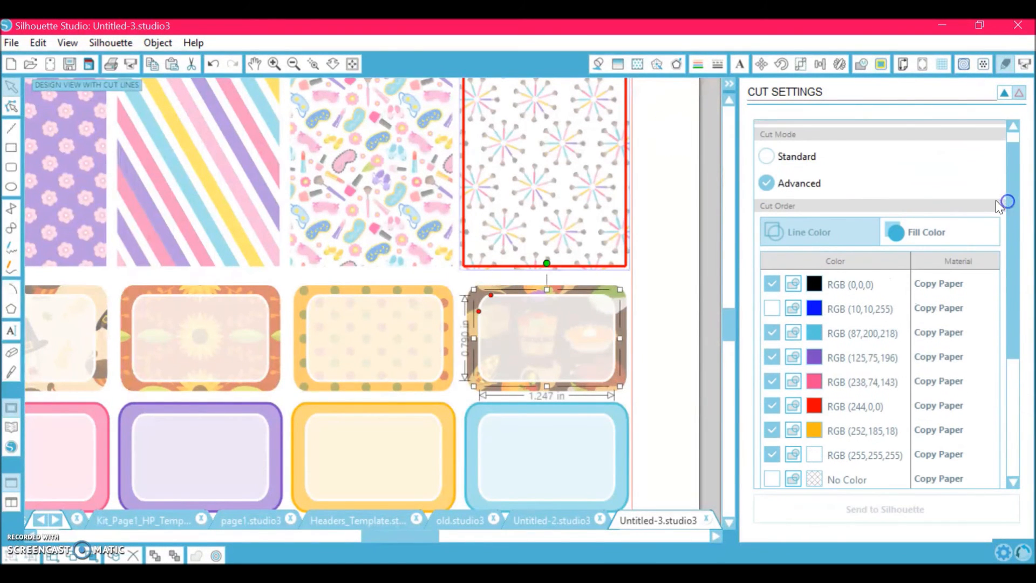
click(767, 156)
click(834, 270)
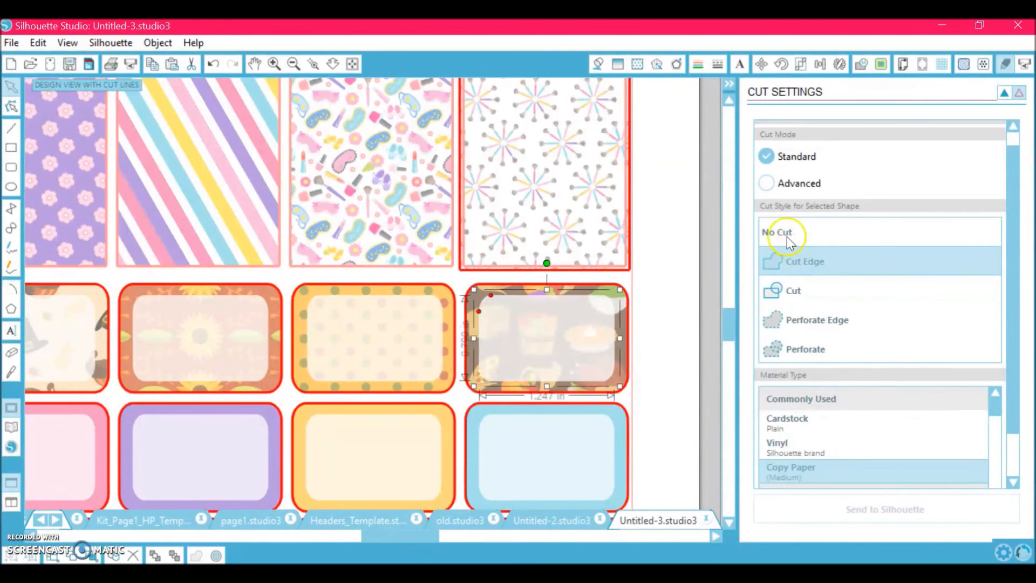
click(786, 238)
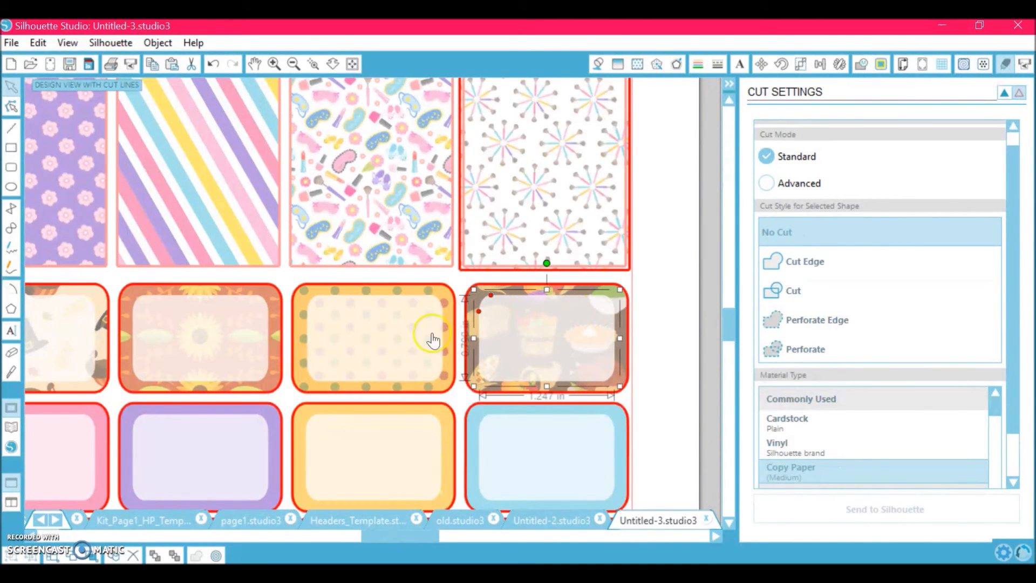
click(690, 302)
- Set the TK419 label's cut style to No Cut and remove the website text at the bottom of the page
click(294, 63)
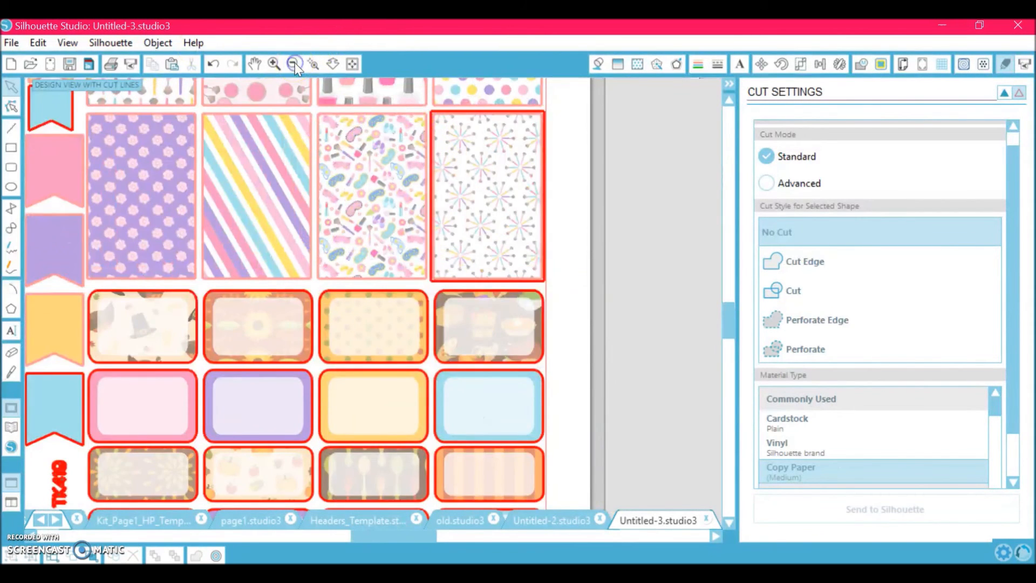
click(295, 63)
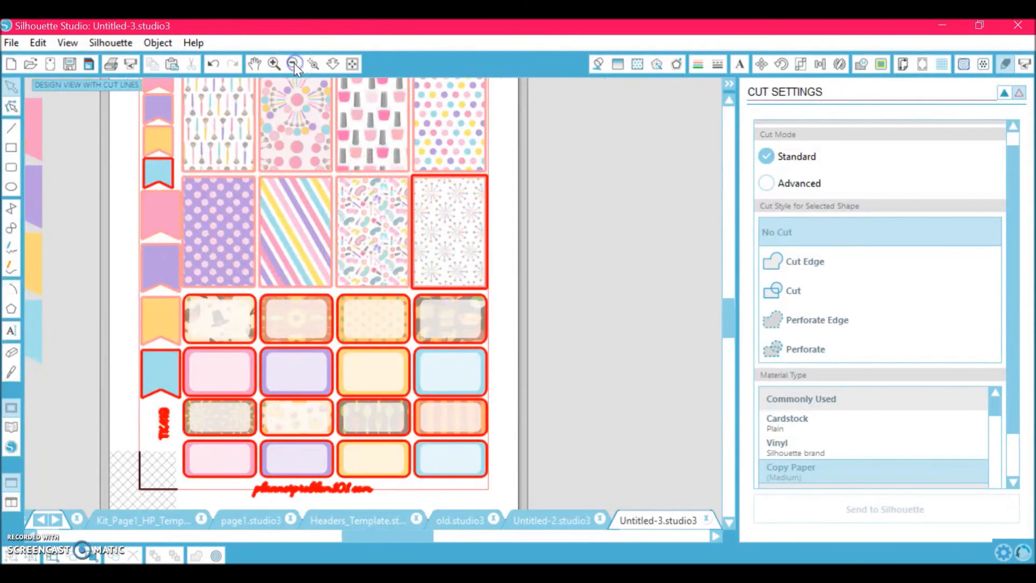
click(157, 431)
click(820, 455)
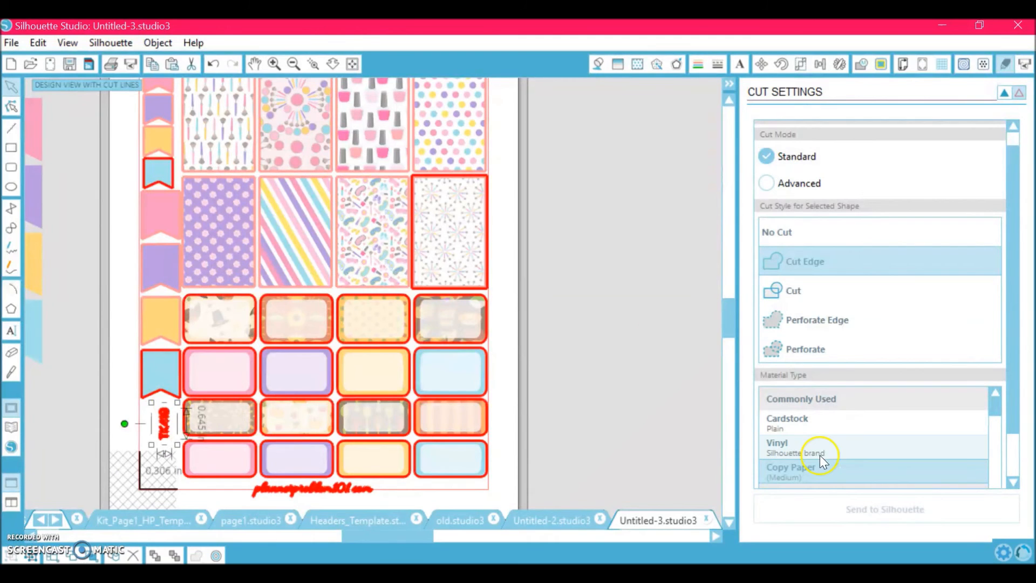
click(778, 232)
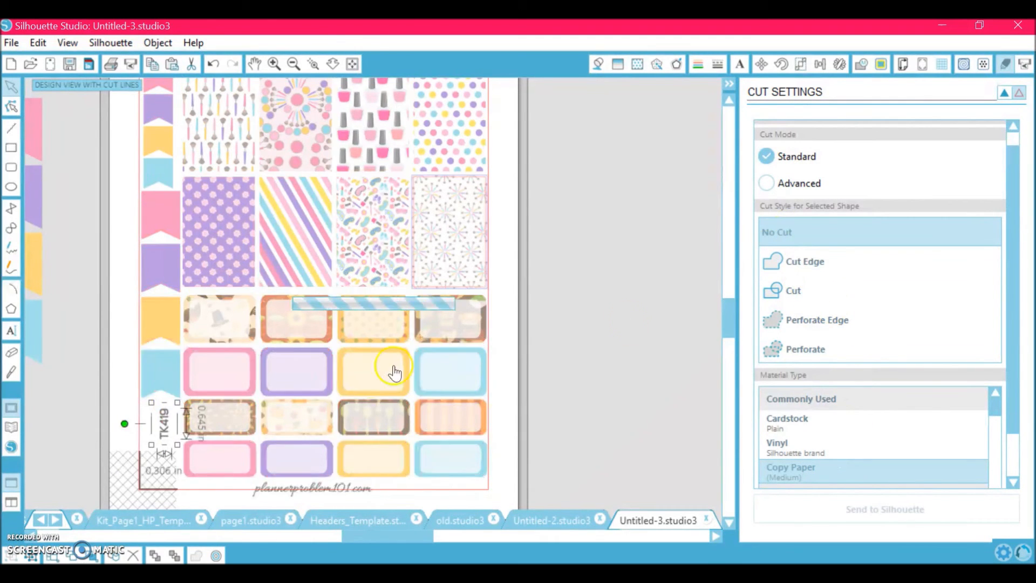
click(381, 491)
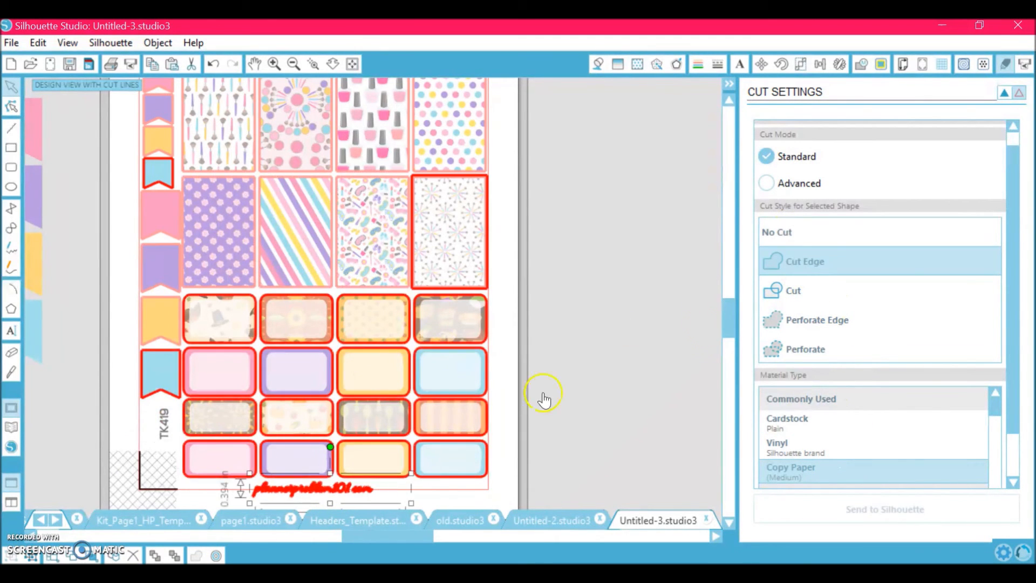
click(779, 234)
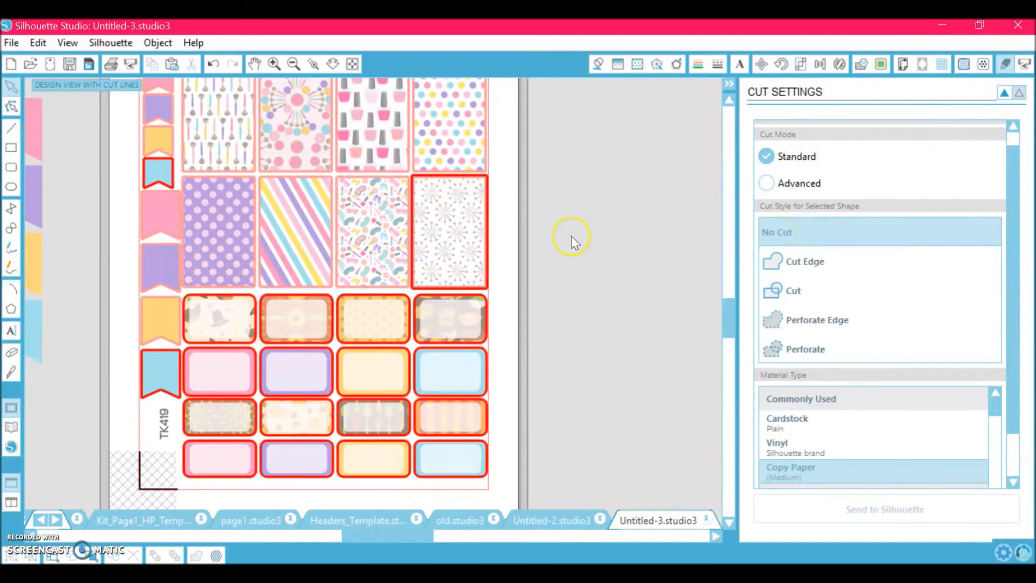
- Set the cut style of the grouped large flags and the grouped small flags to Cut Edge
scroll(571, 236, up, 2)
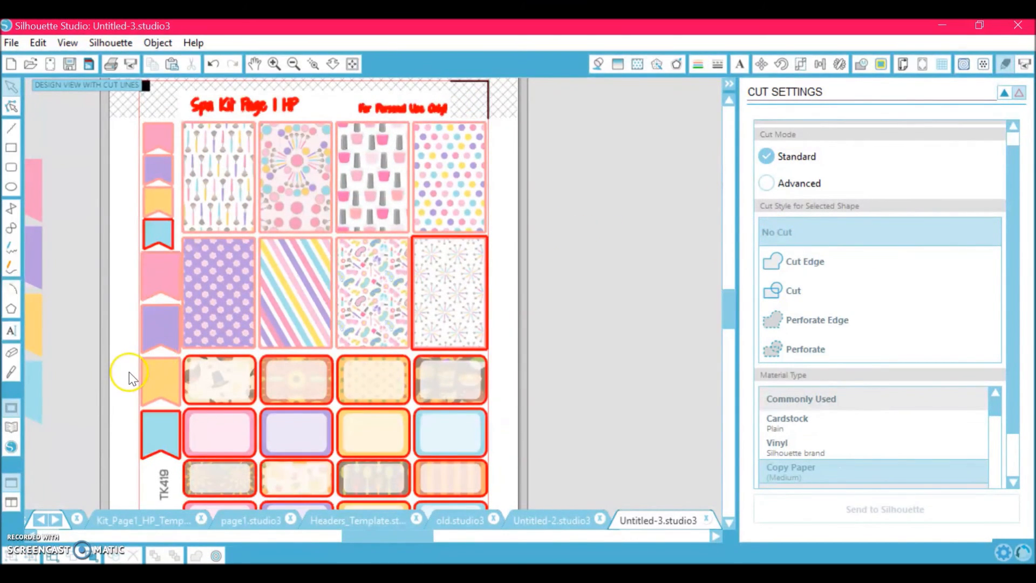
click(164, 365)
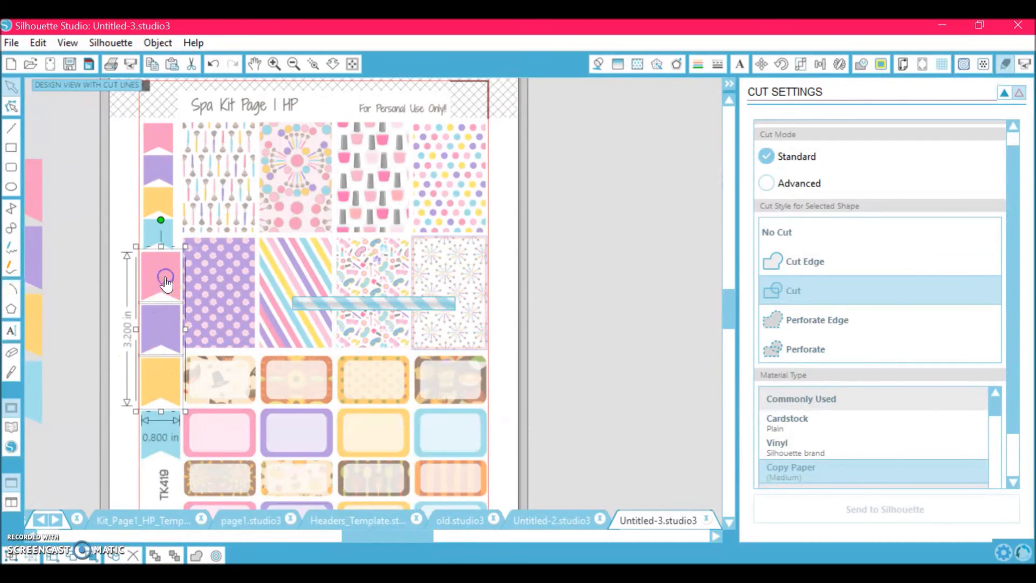
click(830, 266)
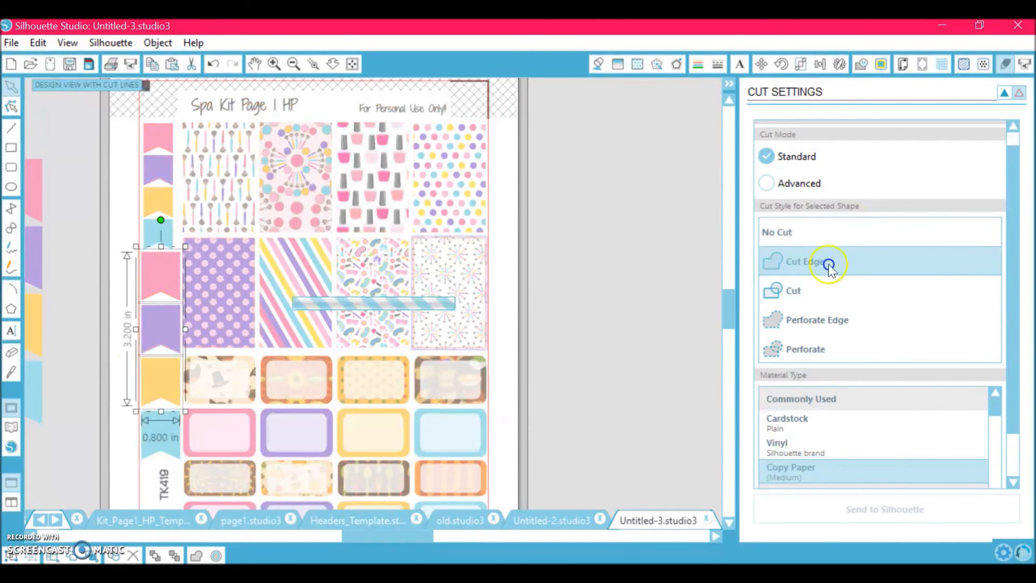
click(164, 184)
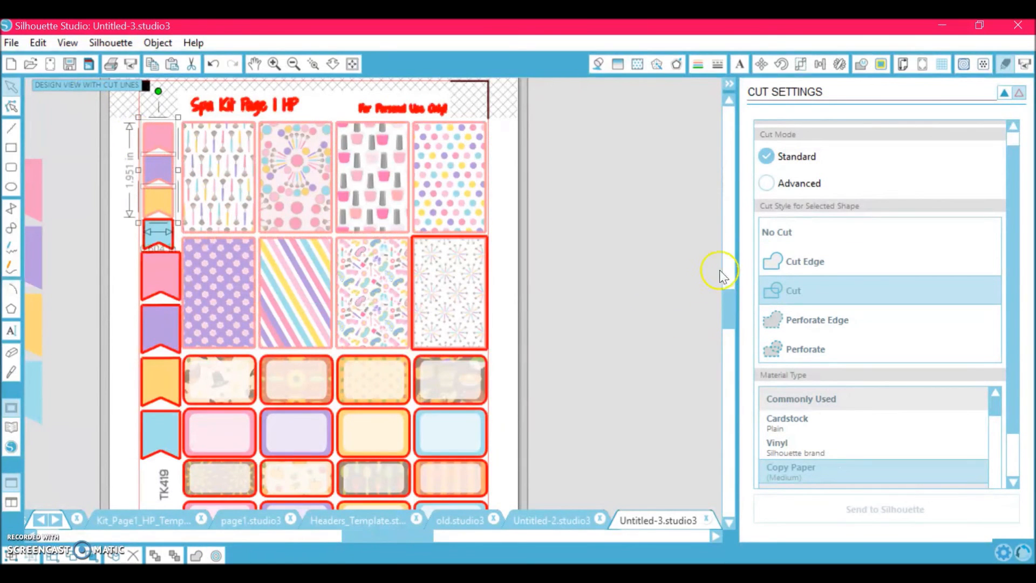
click(775, 264)
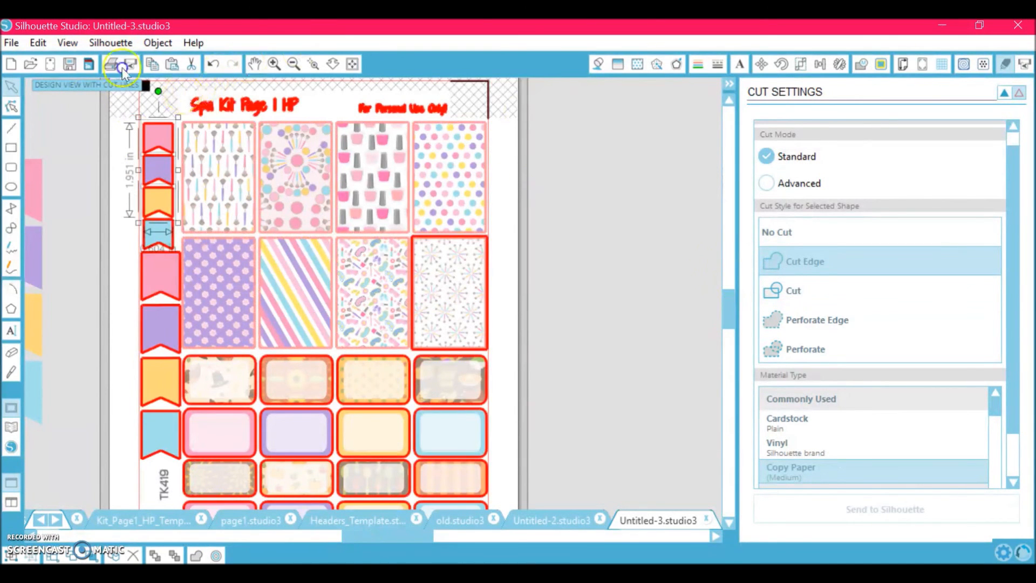
- Remove the Spa Kit Page 1 HP title and the For Personal Use Only! text from the top of the page
drag(181, 89, 440, 110)
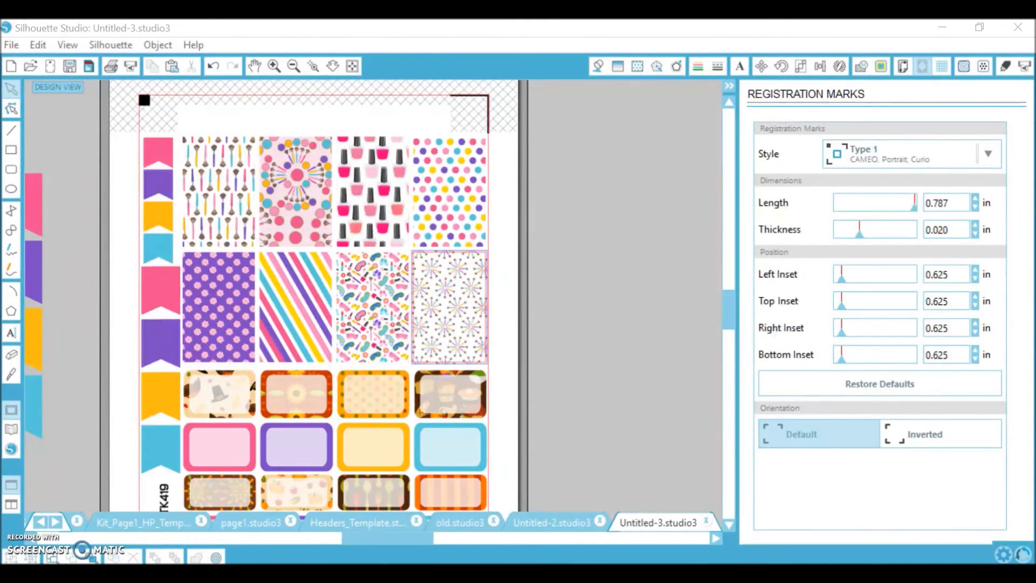
click(319, 431)
scroll(319, 432, down, 3)
scroll(318, 431, up, 4)
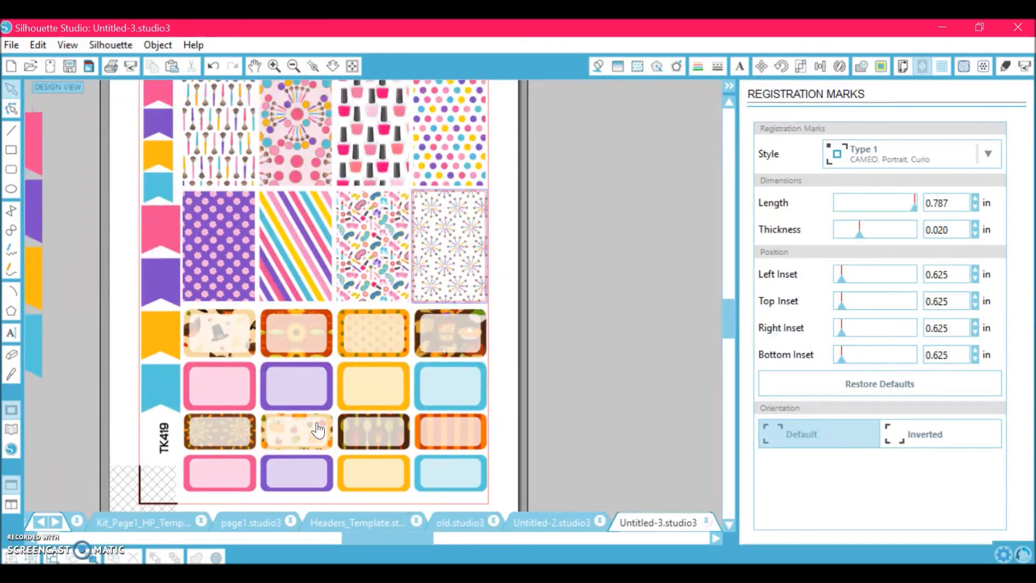
click(294, 66)
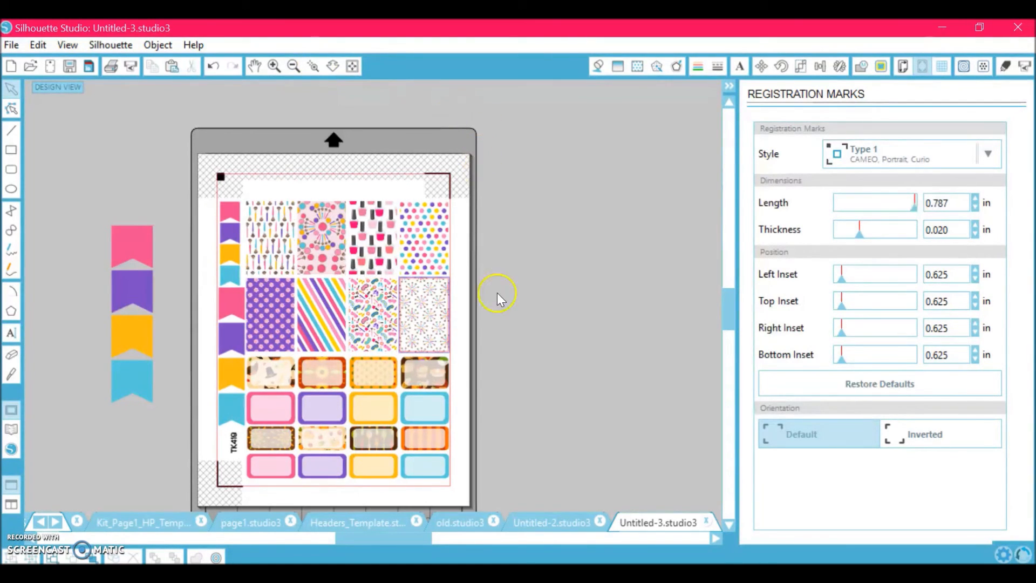
- Review the page layouts in the Headers_Template and Kit_Page1_HP_Template files
click(369, 528)
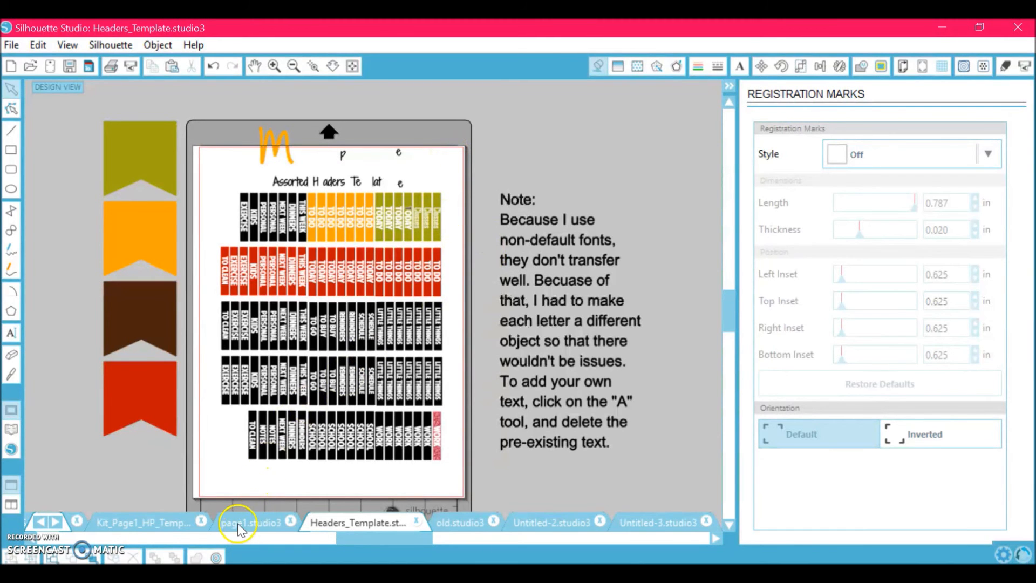
click(137, 526)
click(295, 66)
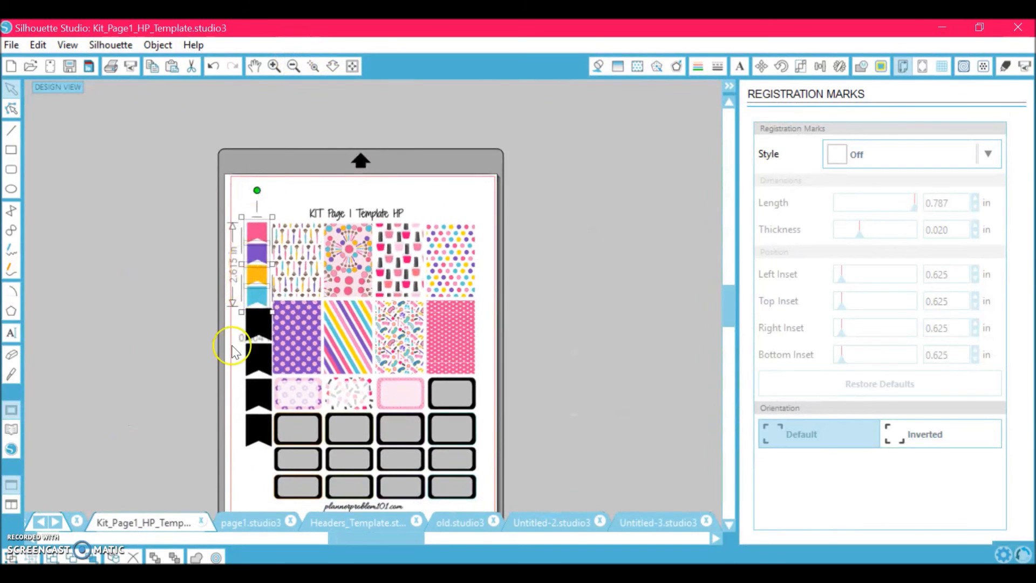
scroll(192, 333, down, 1)
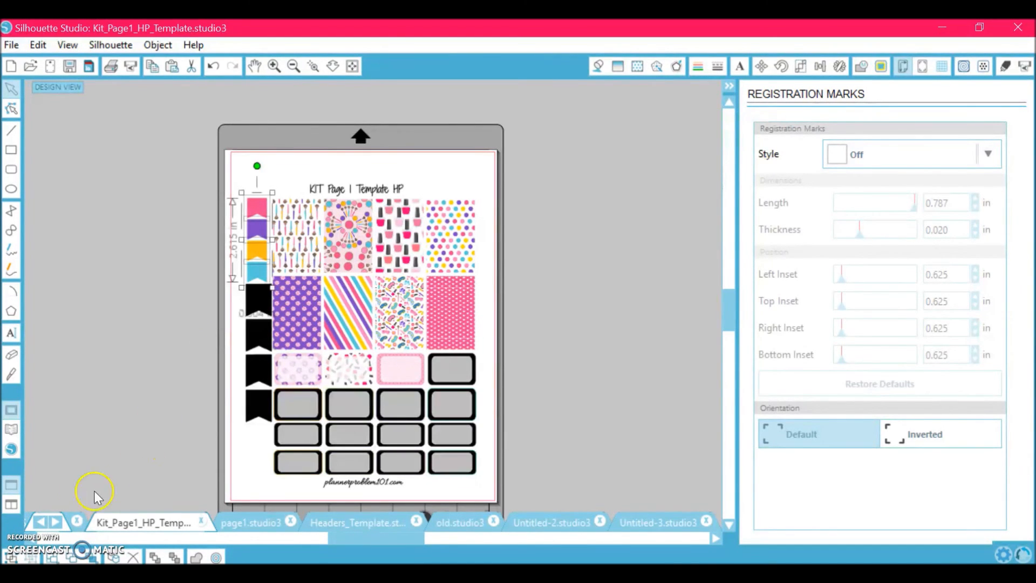
- Compare the box layouts of FULL BOXES HALF BOXES HP TEMPLATE and Kit_Page1_HP_Template
click(41, 521)
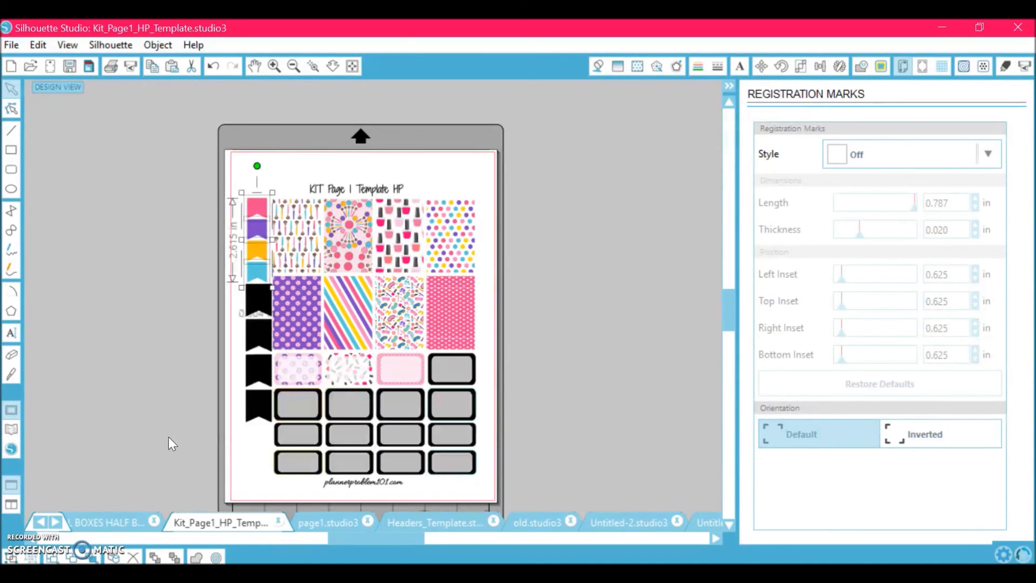
click(115, 526)
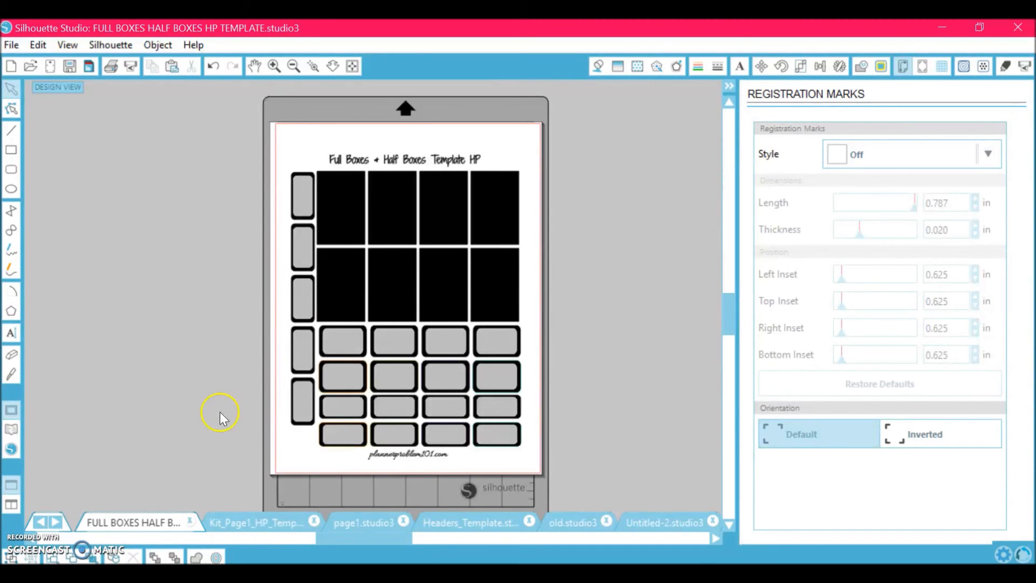
click(221, 518)
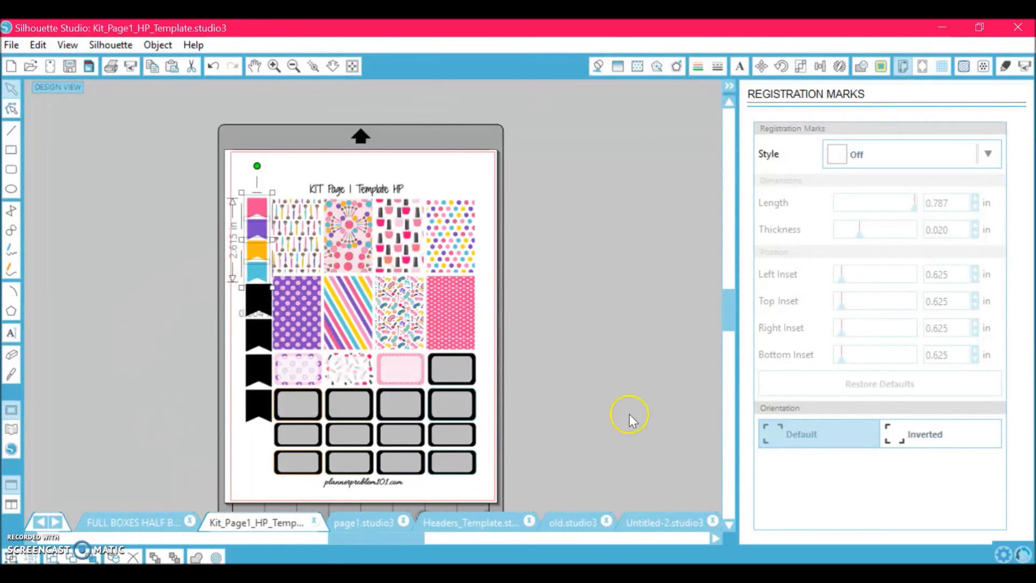
click(141, 520)
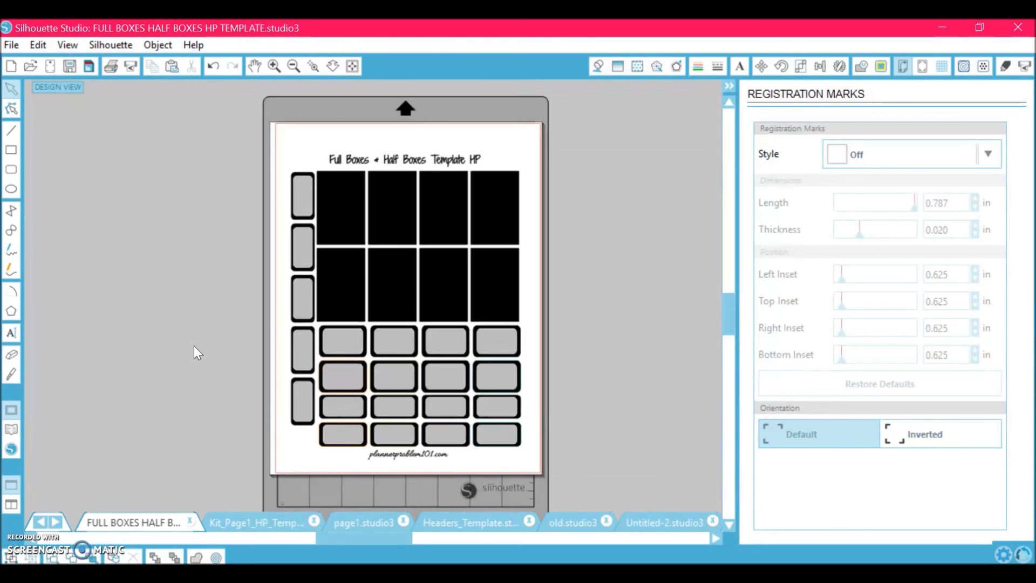
click(280, 516)
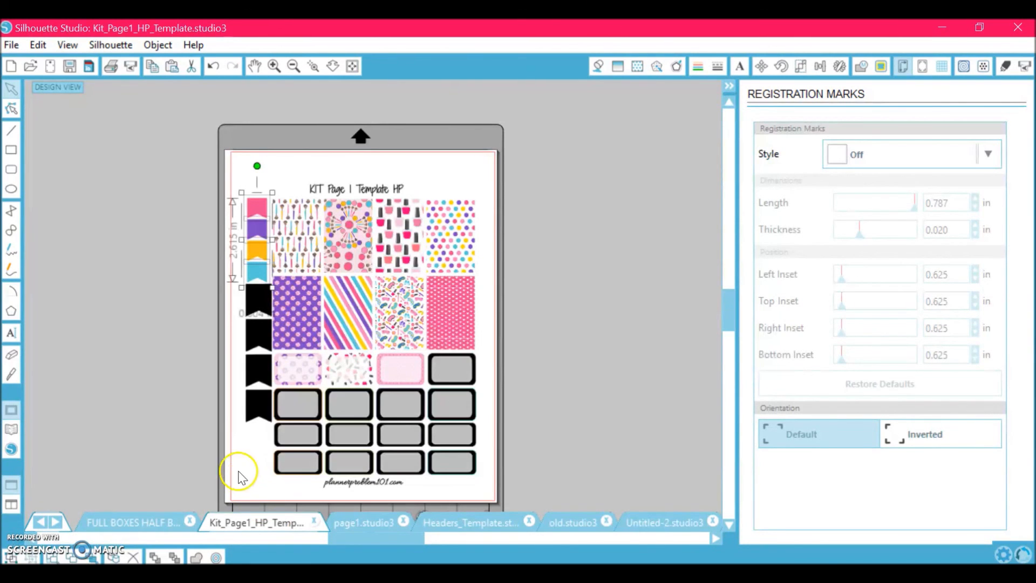
click(121, 528)
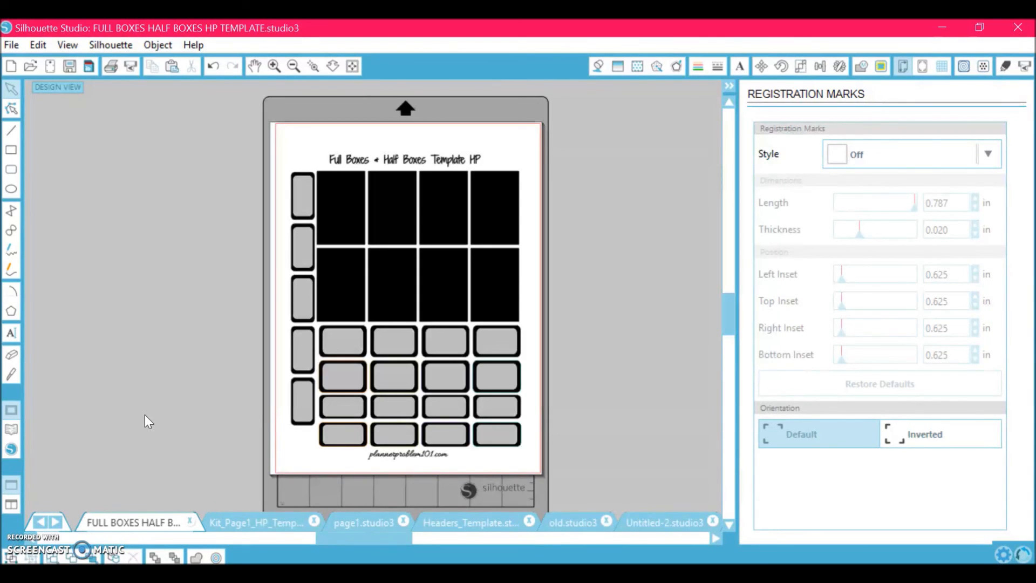
click(229, 521)
click(150, 522)
- Switch to page1.studio3 and examine the objects on the Thanksgiving kit page
click(336, 526)
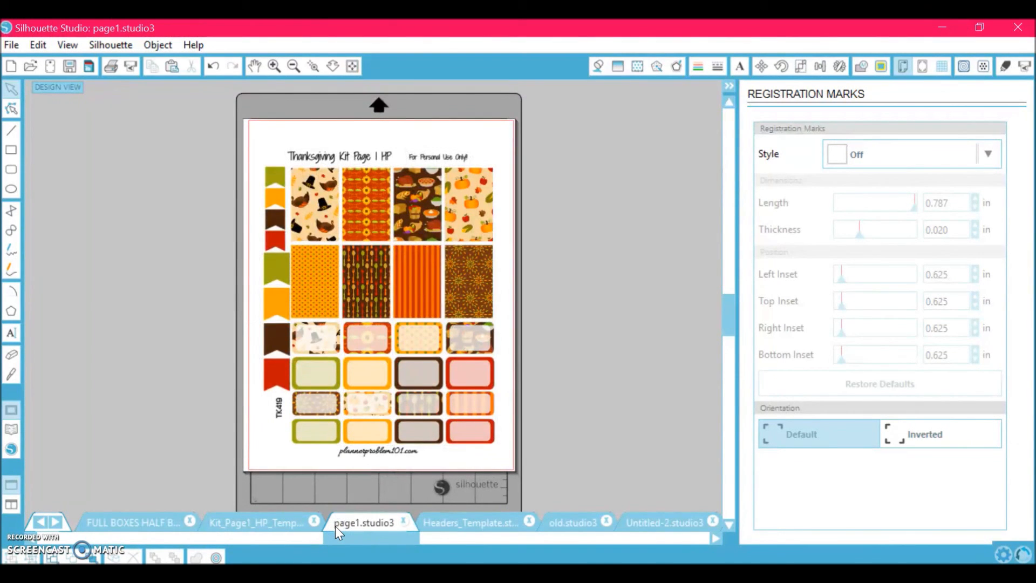
key(ctrl+a)
click(322, 483)
click(204, 455)
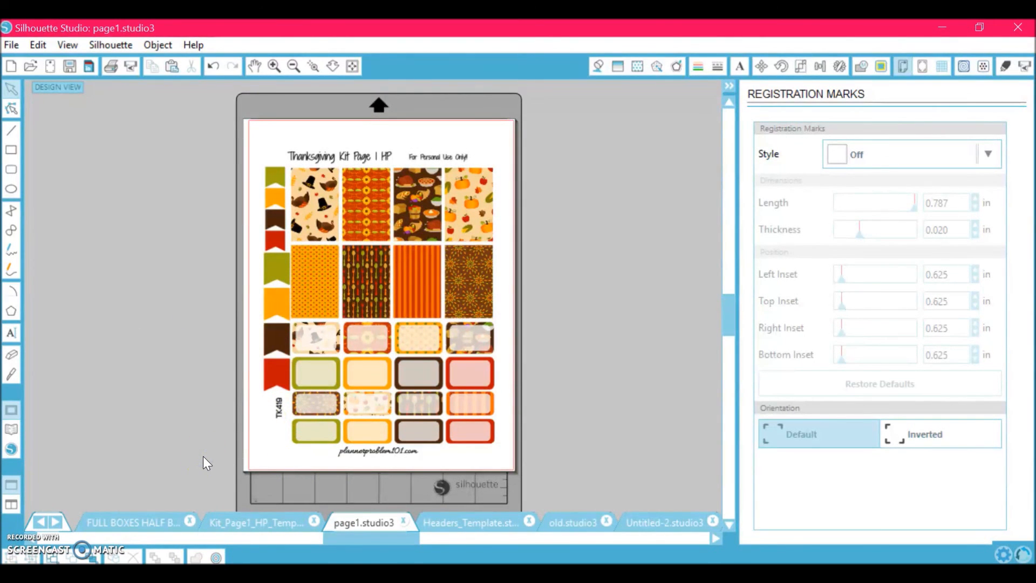